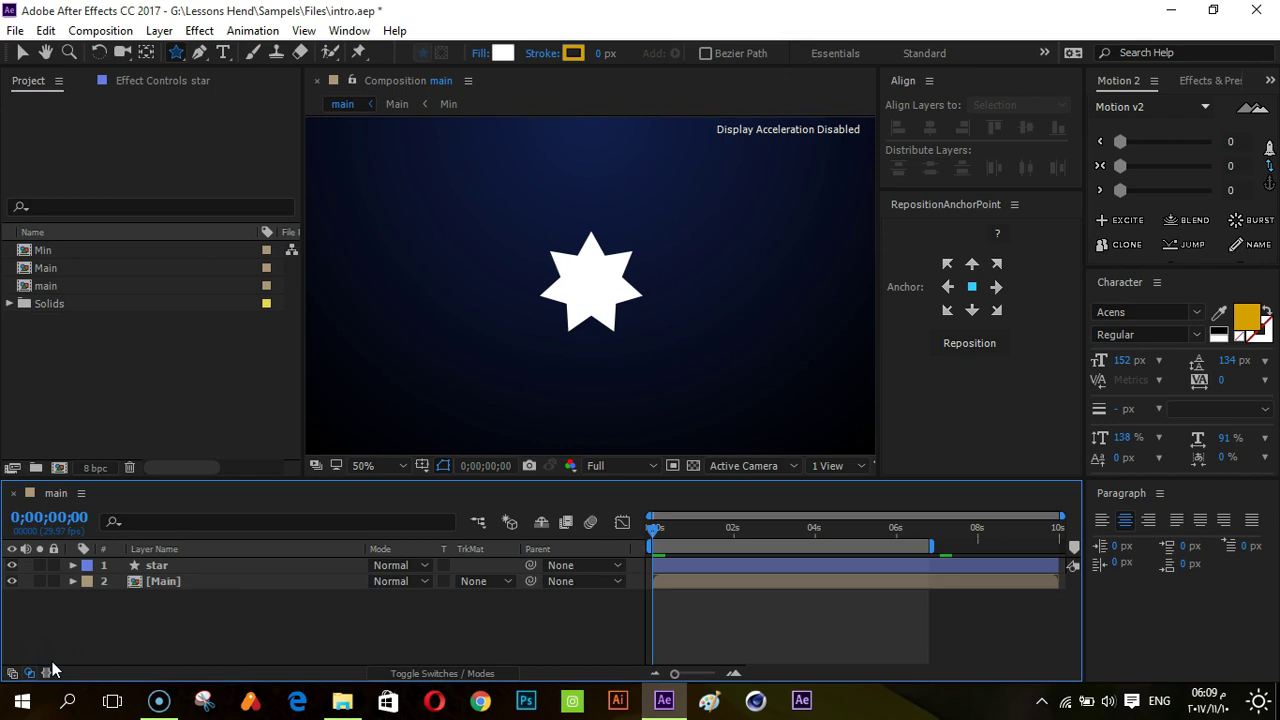
# - Move the star's anchor point to its centre and align the star to the composition's vertical centre
pyautogui.click(197, 564)
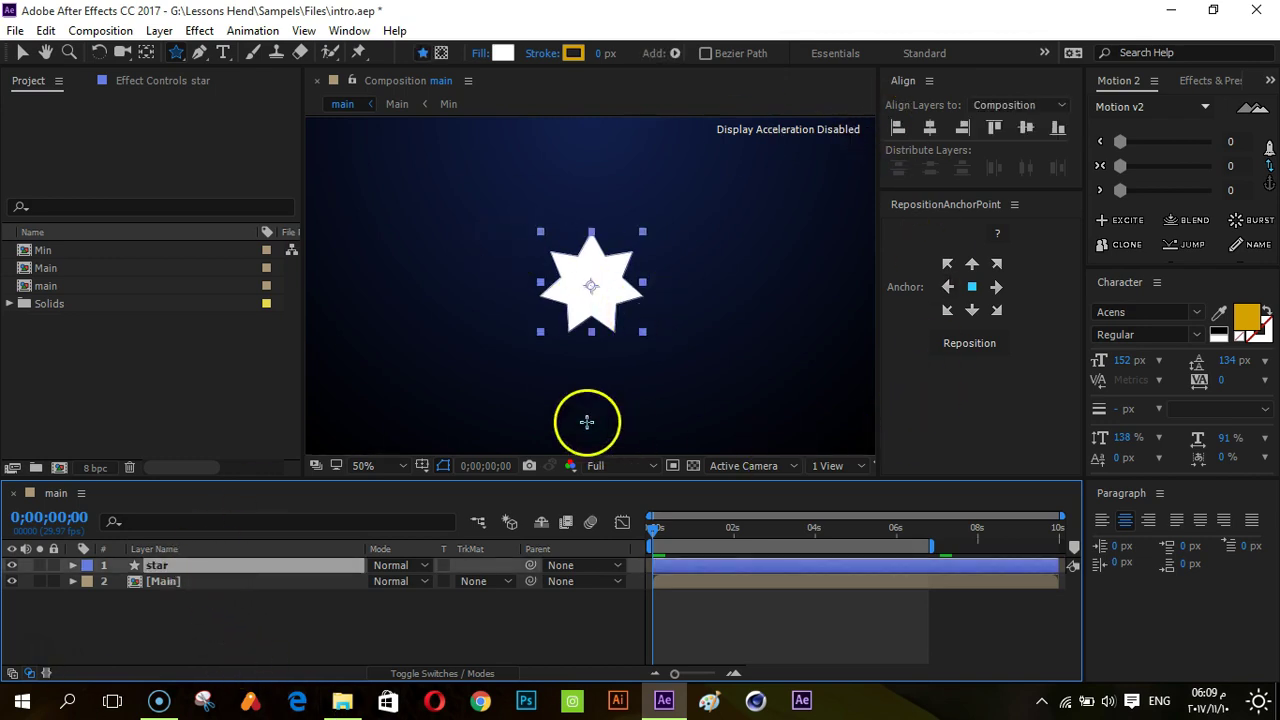
pyautogui.click(986, 346)
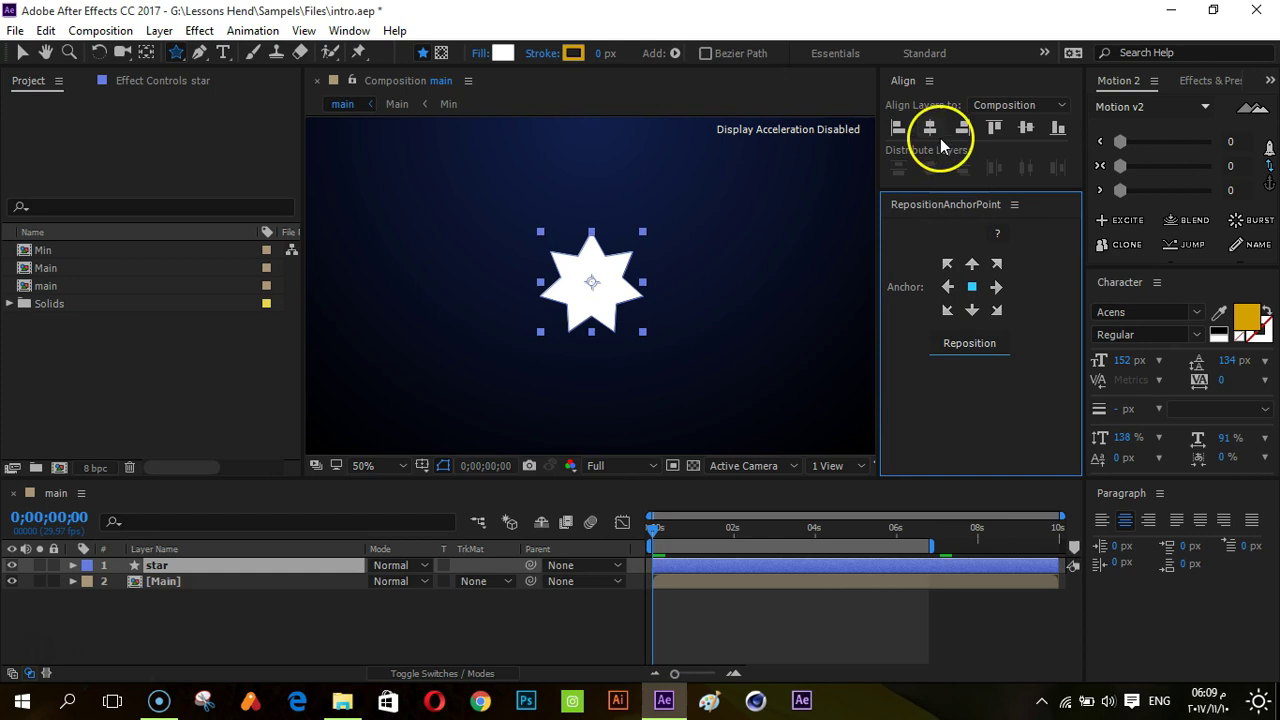
pyautogui.click(1022, 127)
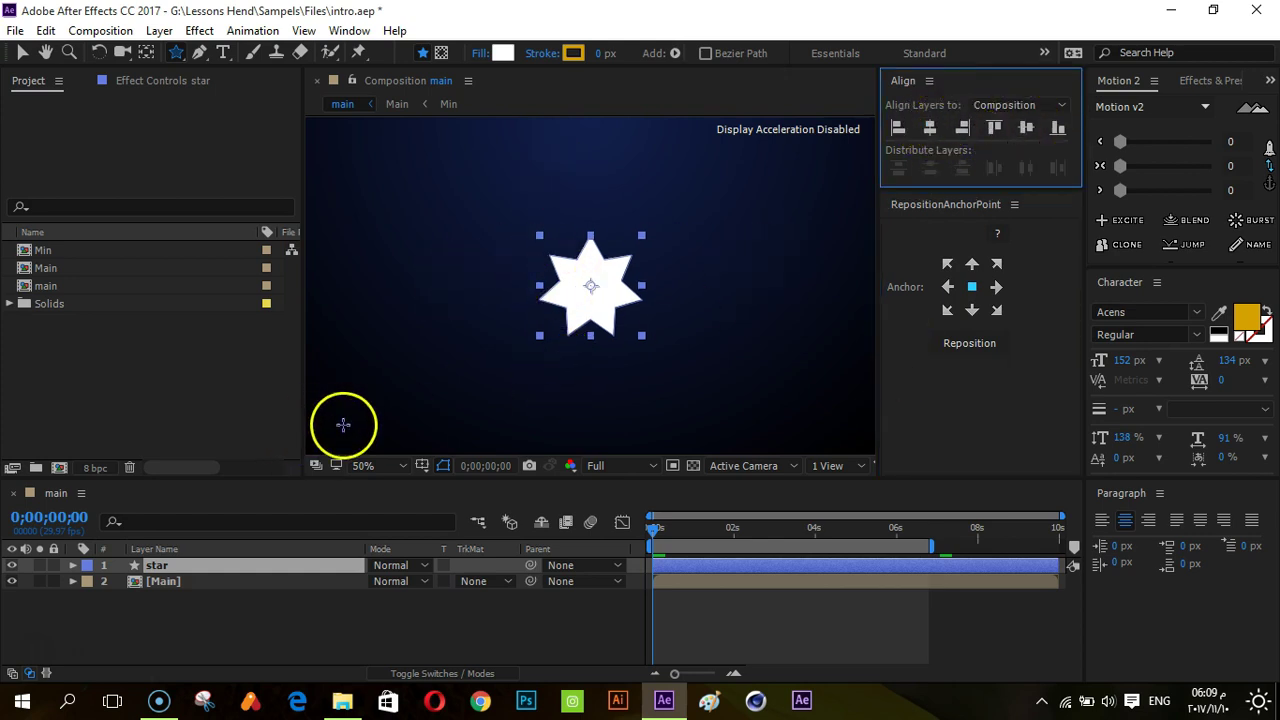
# - Scale the star layer up to 144%
pyautogui.click(315, 566)
pyautogui.press('s')
pyautogui.moveTo(428, 581); pyautogui.dragTo(498, 590)
pyautogui.click(490, 597)
# - Reselect the star layer and bring up the shape drawing tools list
pyautogui.click(766, 623)
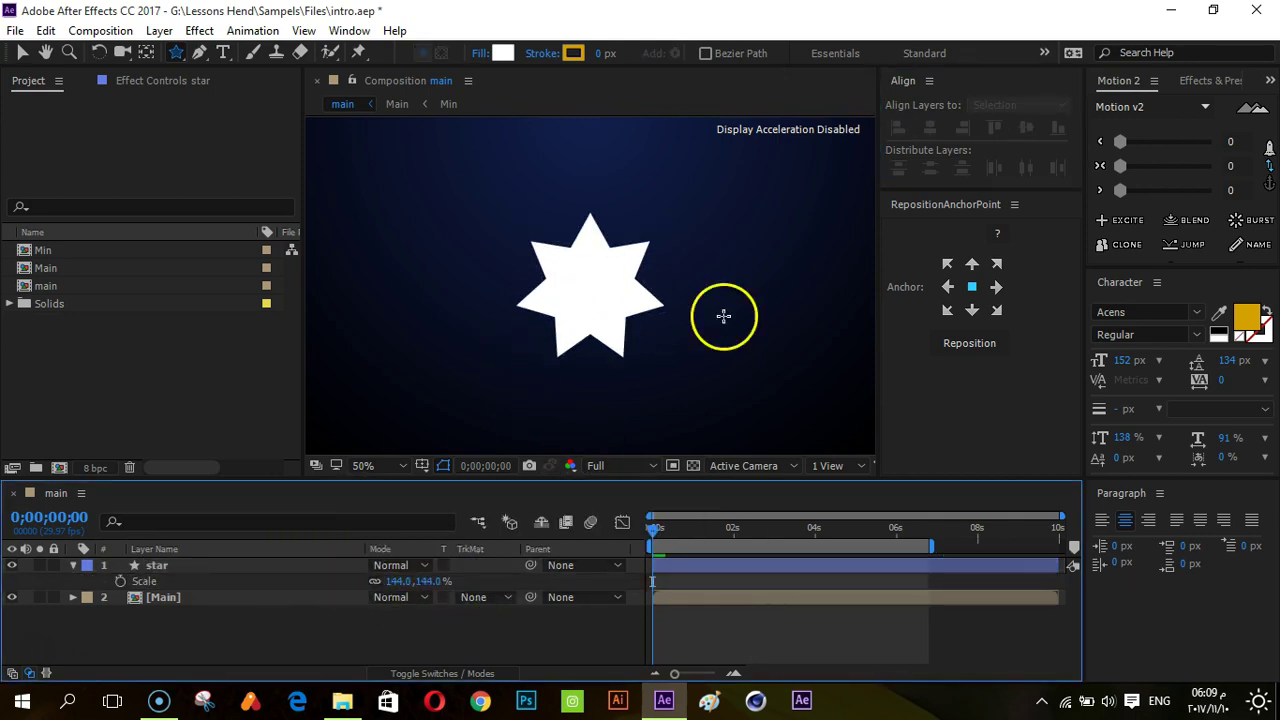
pyautogui.click(157, 565)
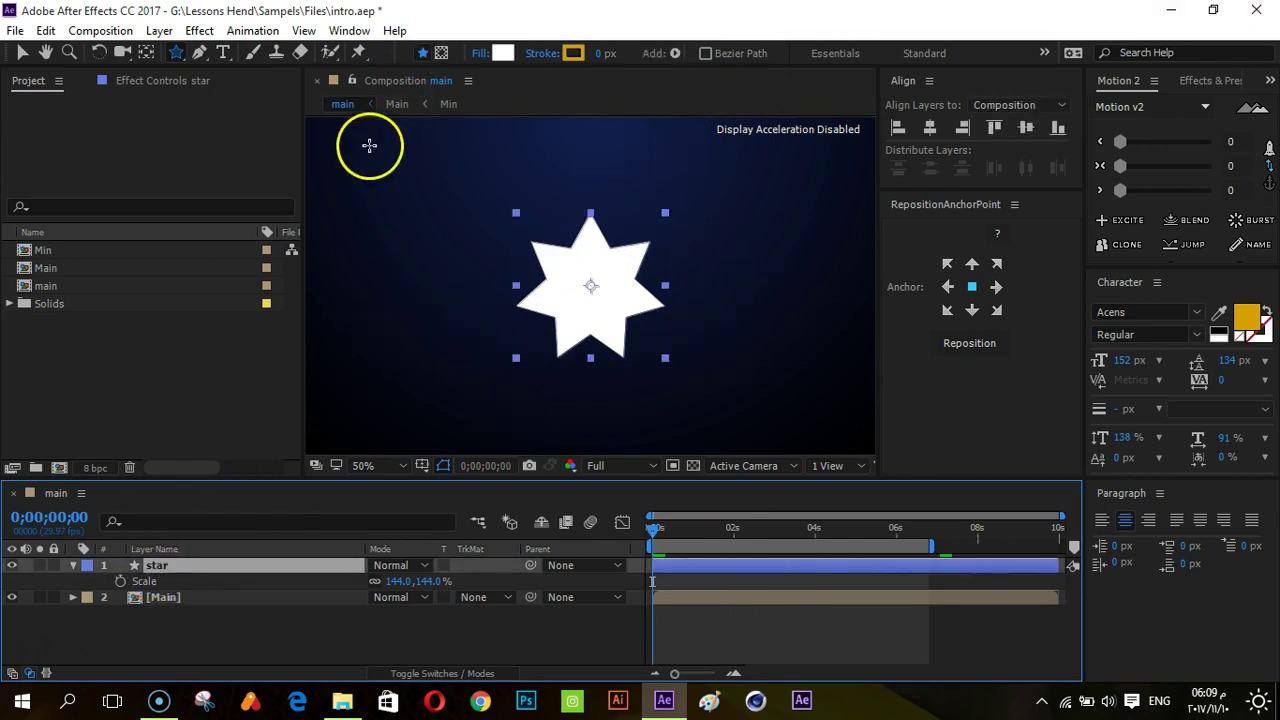
pyautogui.click(177, 53)
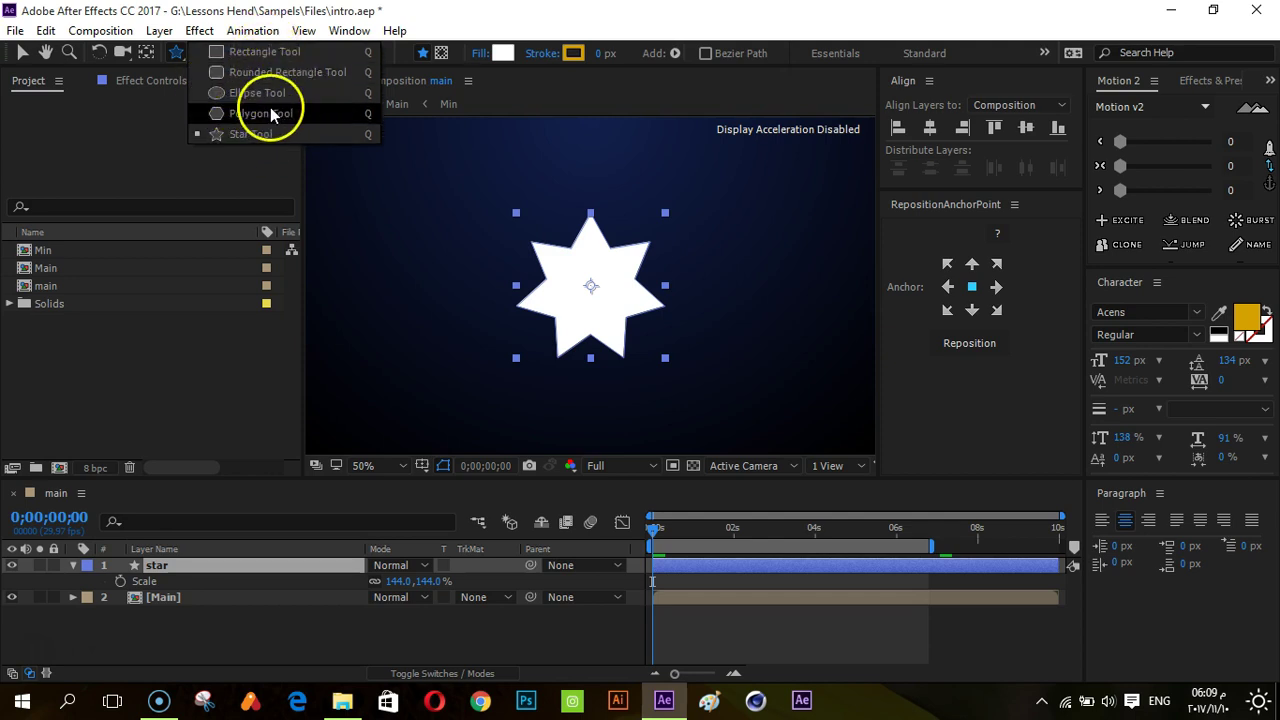
# - Switch to the Ellipse tool, then remove a stray circle drawn beside the star
pyautogui.click(232, 93)
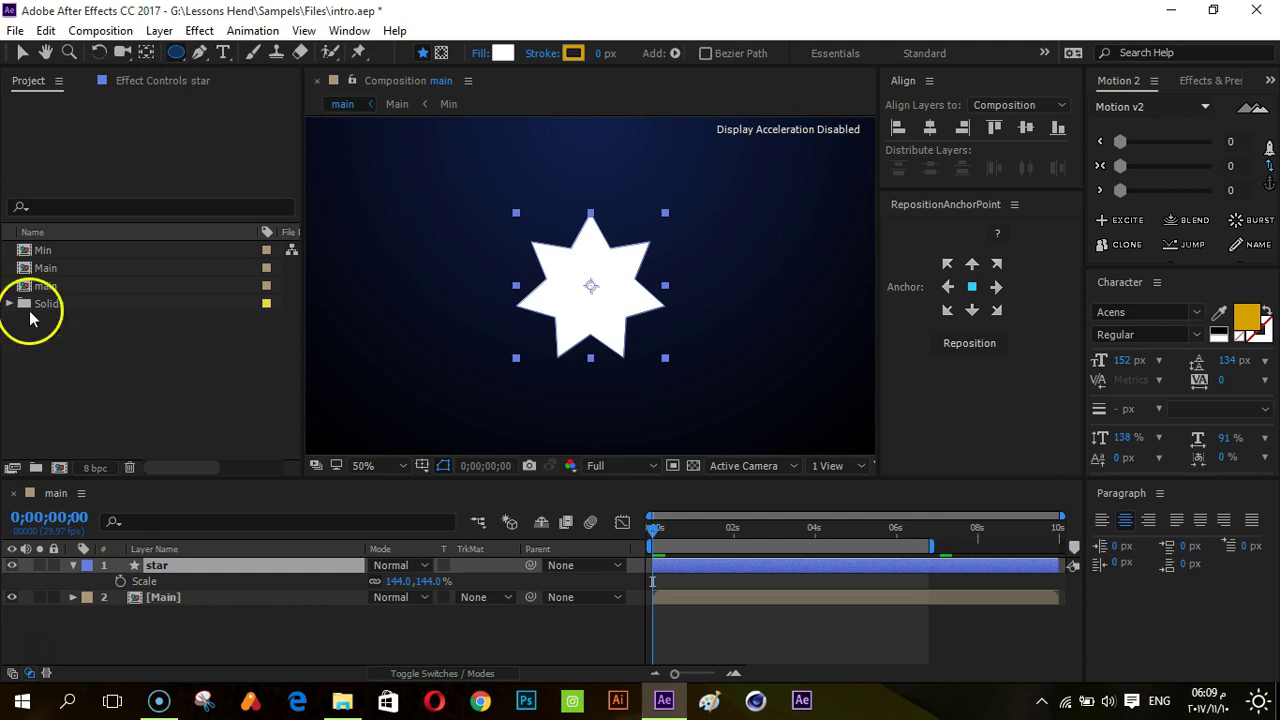
pyautogui.click(442, 56)
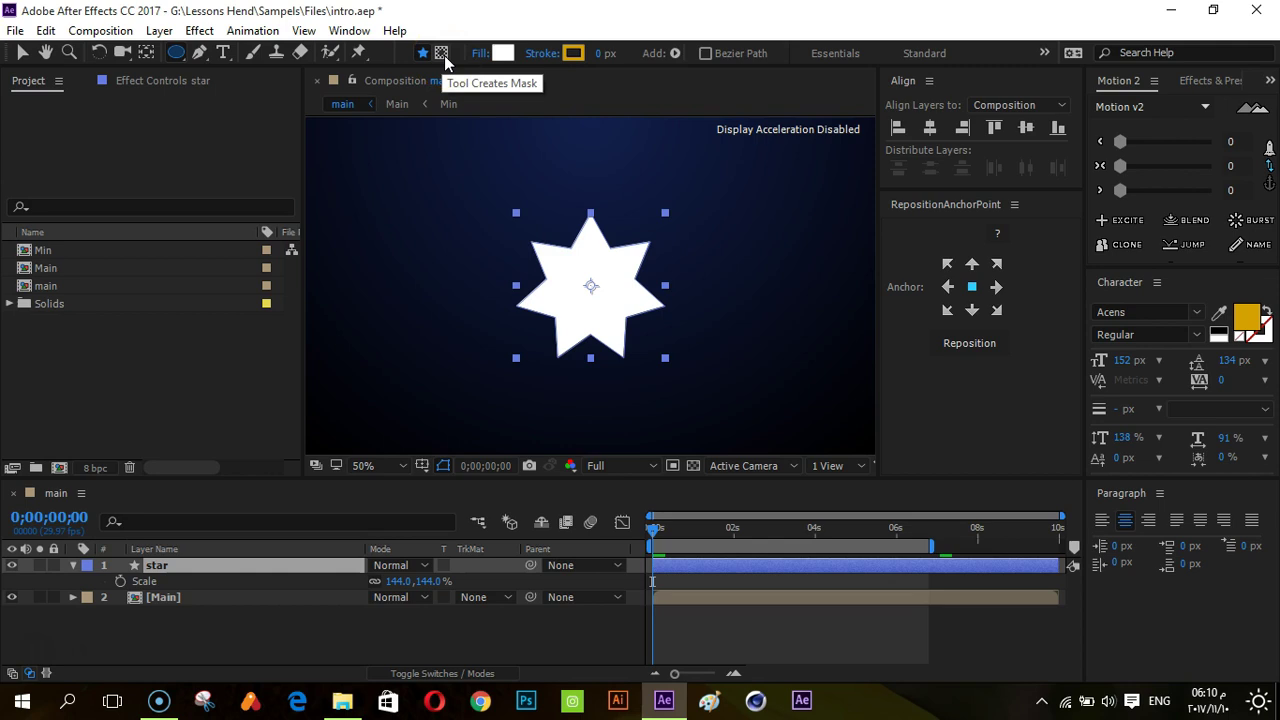
pyautogui.click(417, 55)
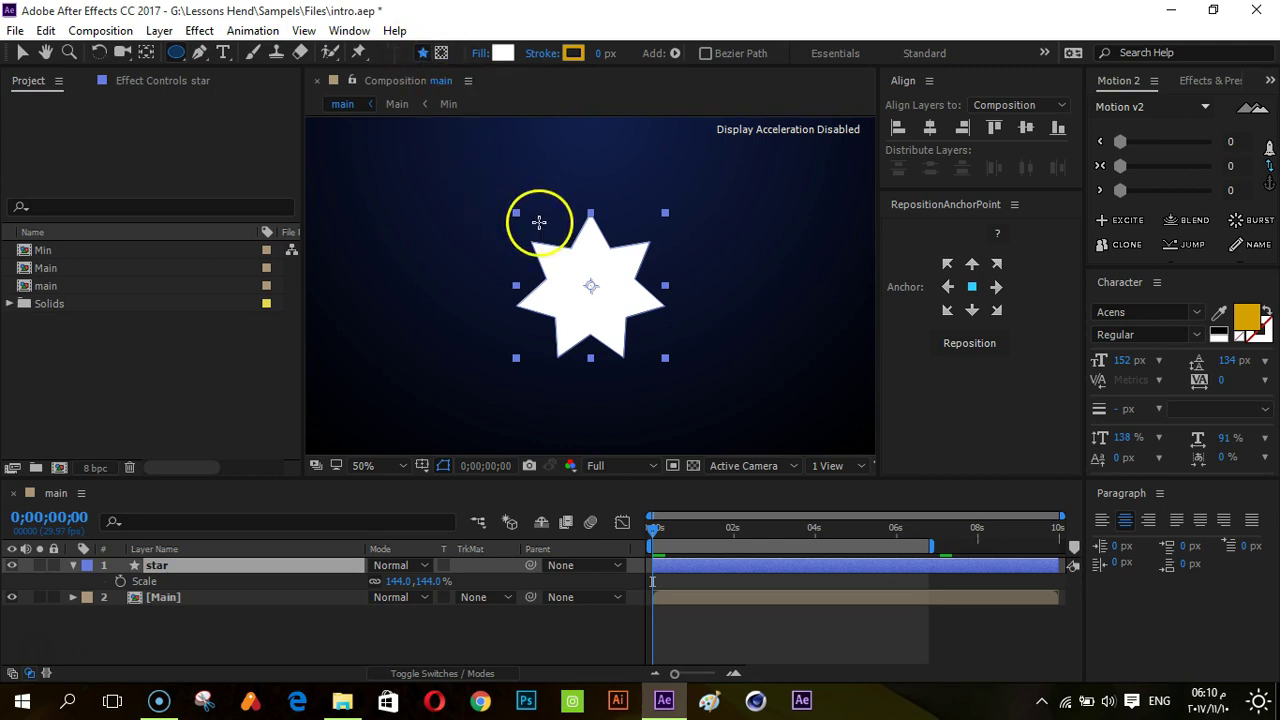
pyautogui.moveTo(390, 192); pyautogui.dragTo(503, 306)
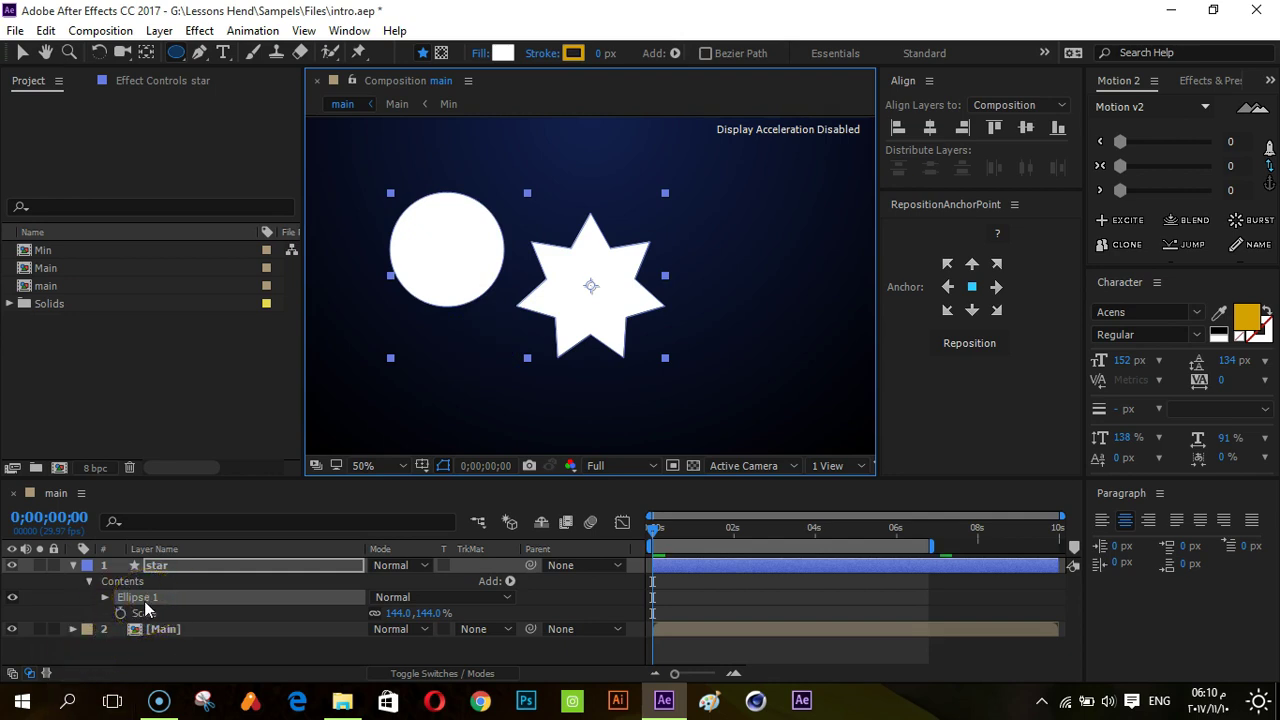
pyautogui.press('Delete')
pyautogui.press('Return')
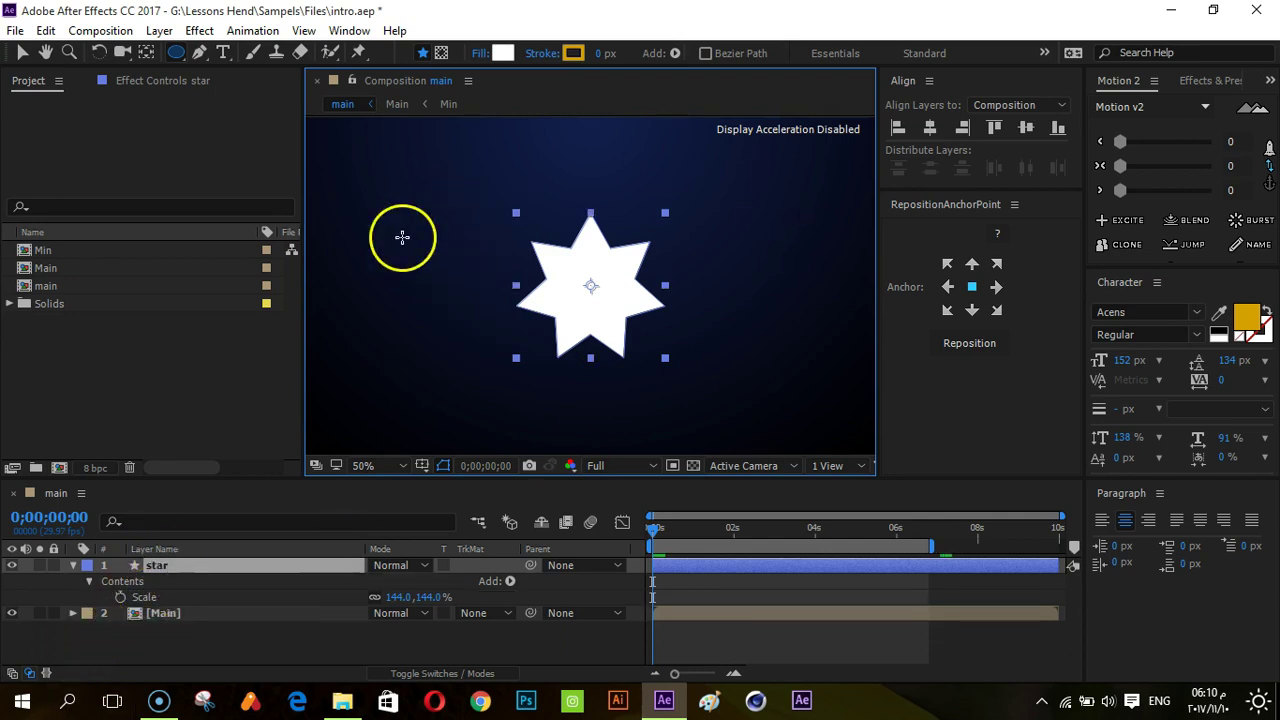
# - Set the Ellipse tool to create masks, show title/action safe guides, and draw a circular Mask 1 on the star
pyautogui.click(442, 55)
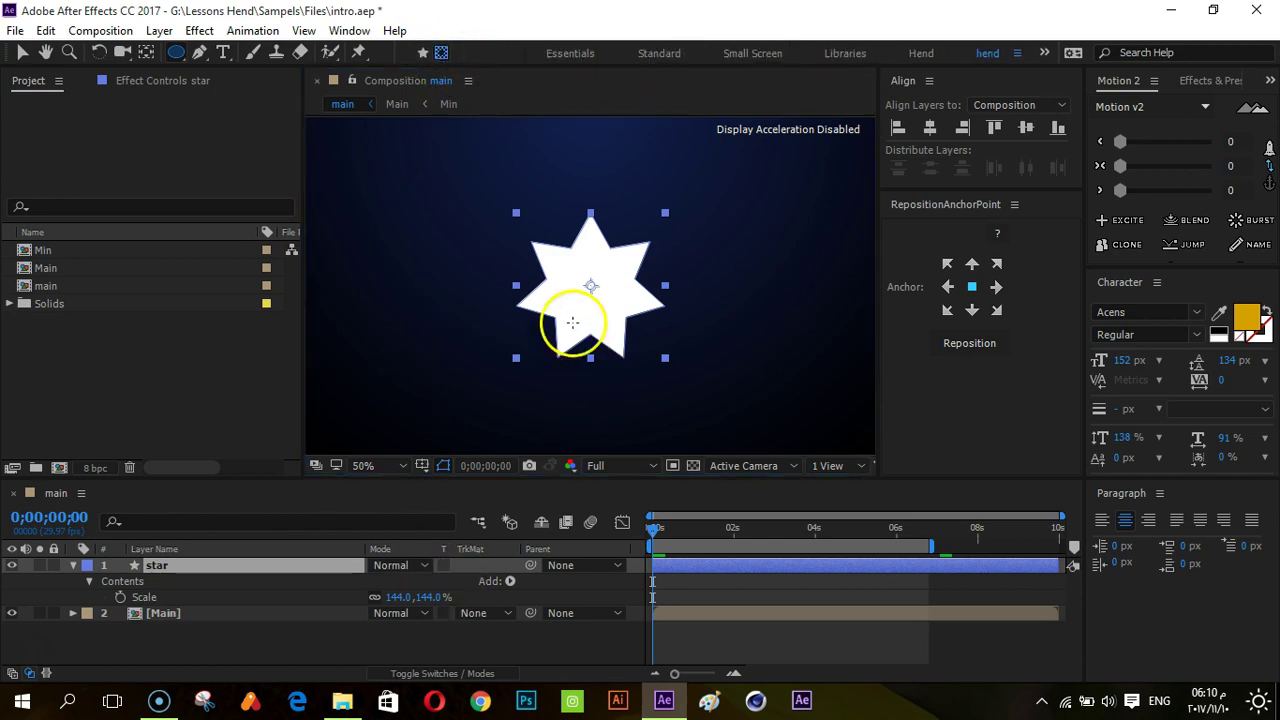
pyautogui.click(422, 465)
pyautogui.click(455, 486)
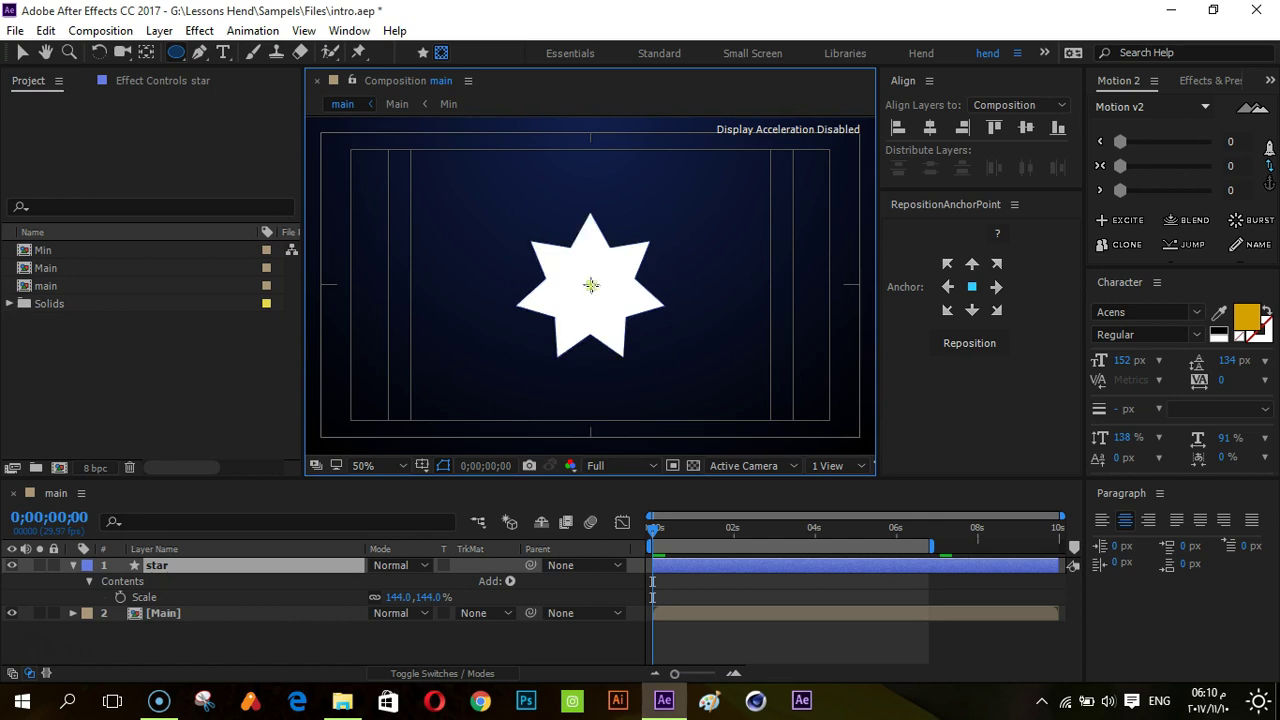
pyautogui.moveTo(591, 285); pyautogui.dragTo(623, 340)
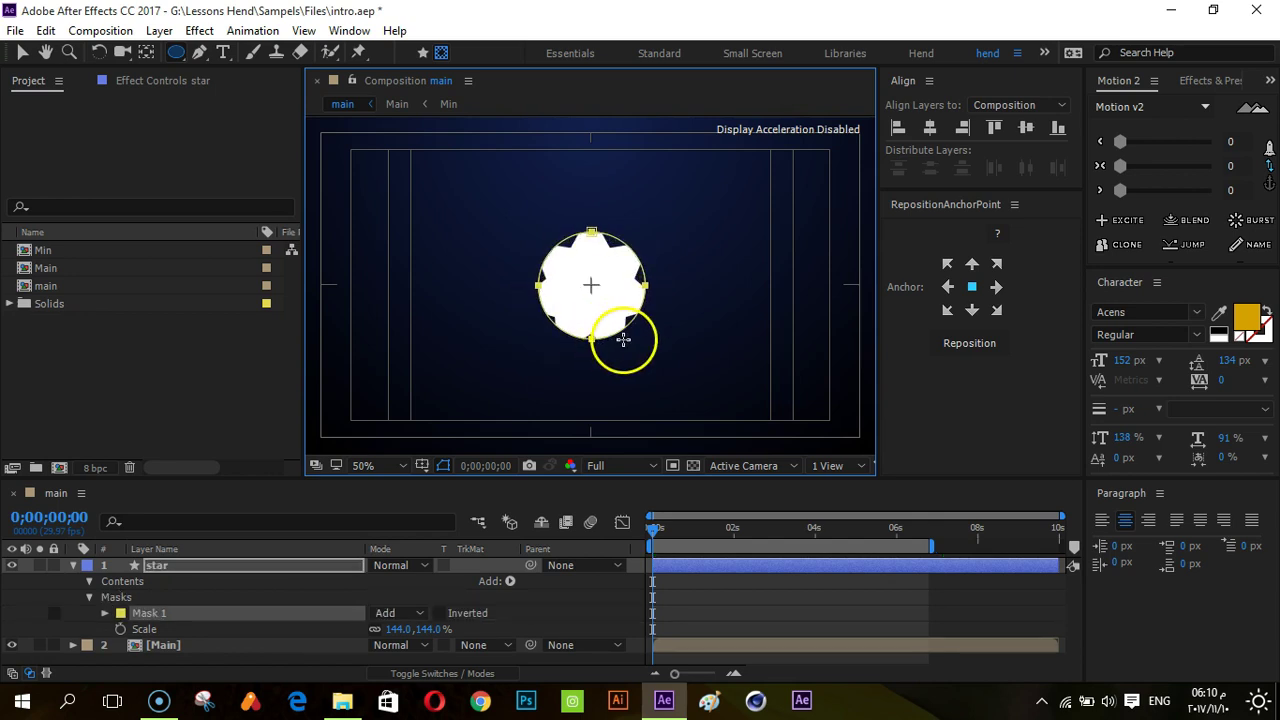
pyautogui.moveTo(632, 340); pyautogui.dragTo(649, 342)
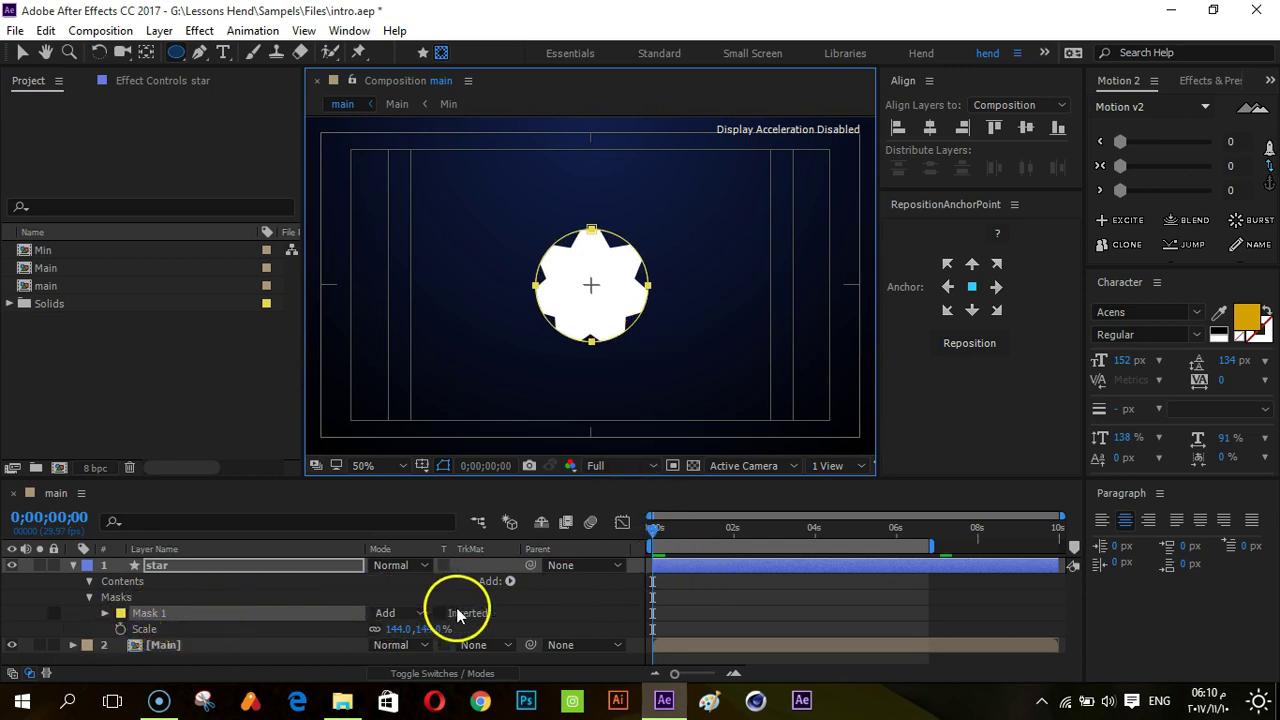
pyautogui.click(390, 614)
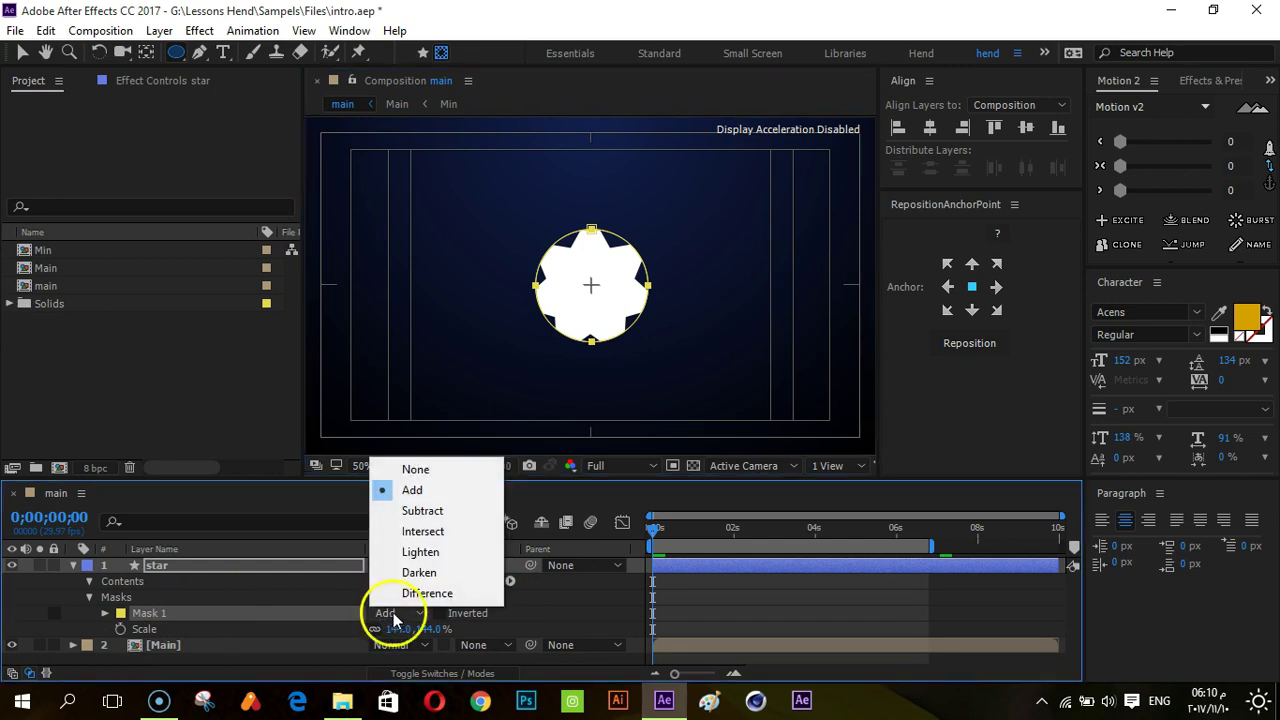
pyautogui.click(440, 474)
pyautogui.click(563, 615)
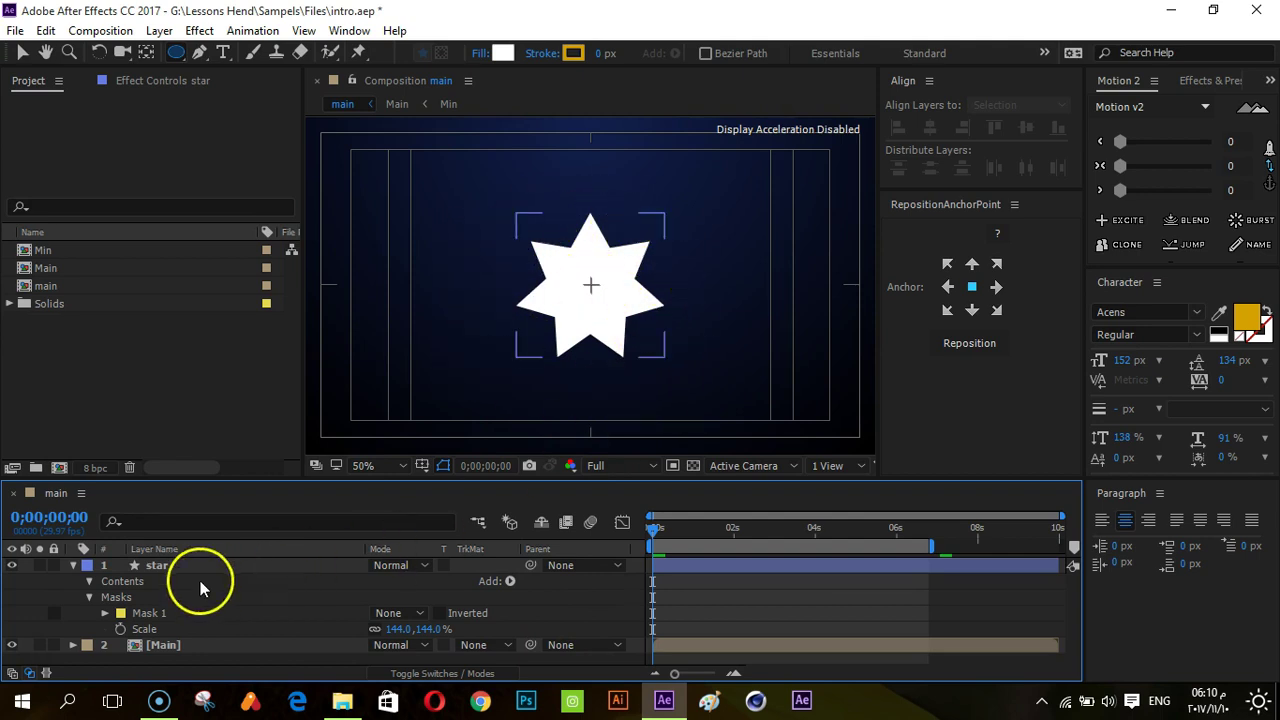
pyautogui.click(195, 613)
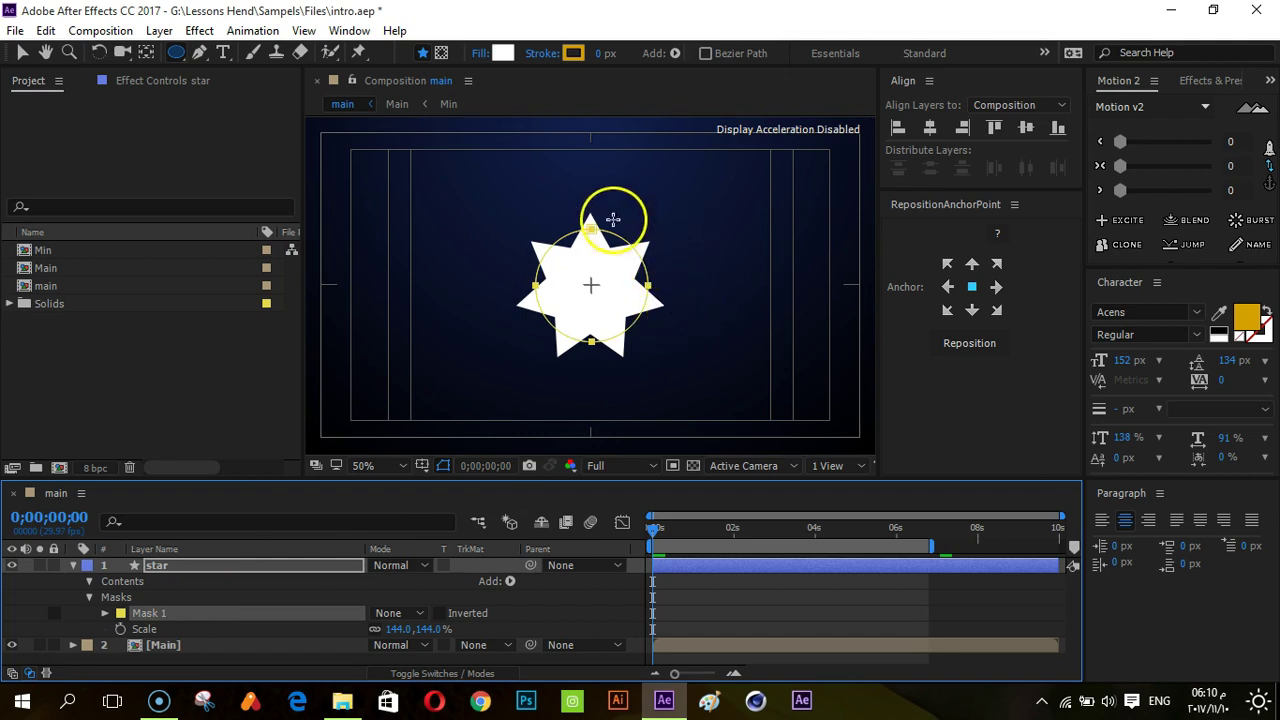
pyautogui.click(412, 613)
pyautogui.click(445, 489)
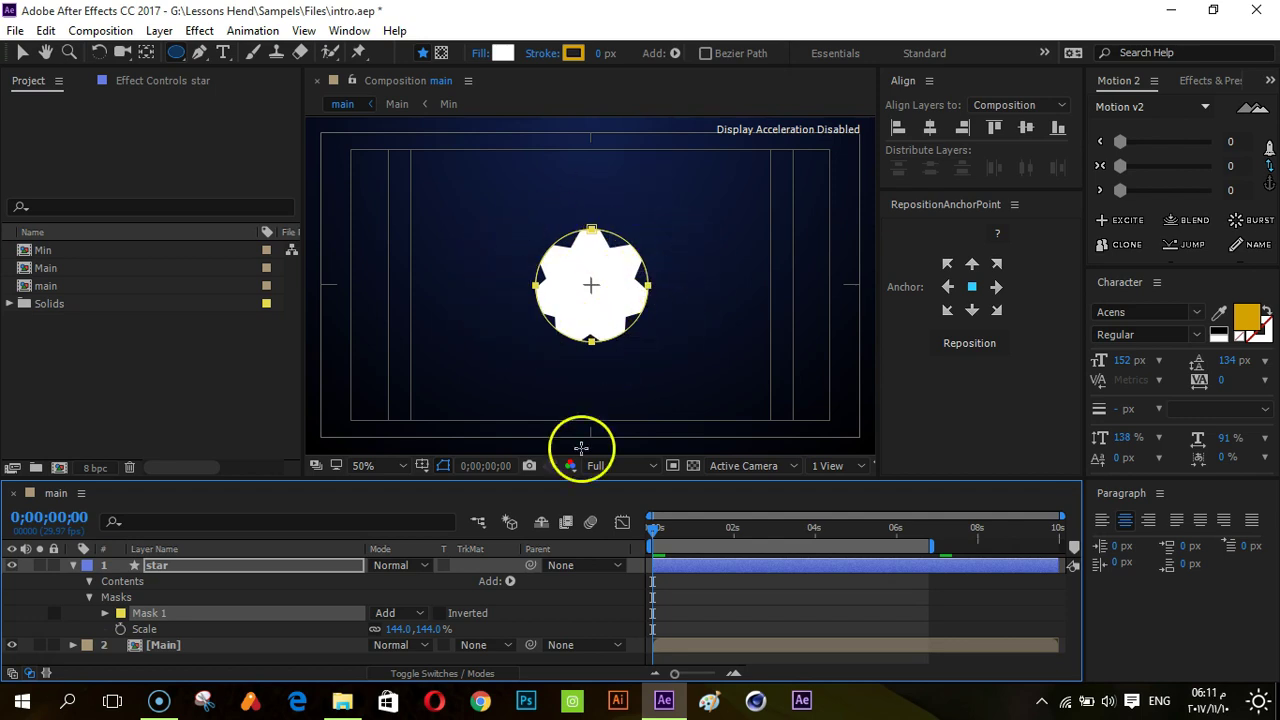
# - Set the star's Mask 1 mode to Subtract and reselect the star layer
pyautogui.click(405, 612)
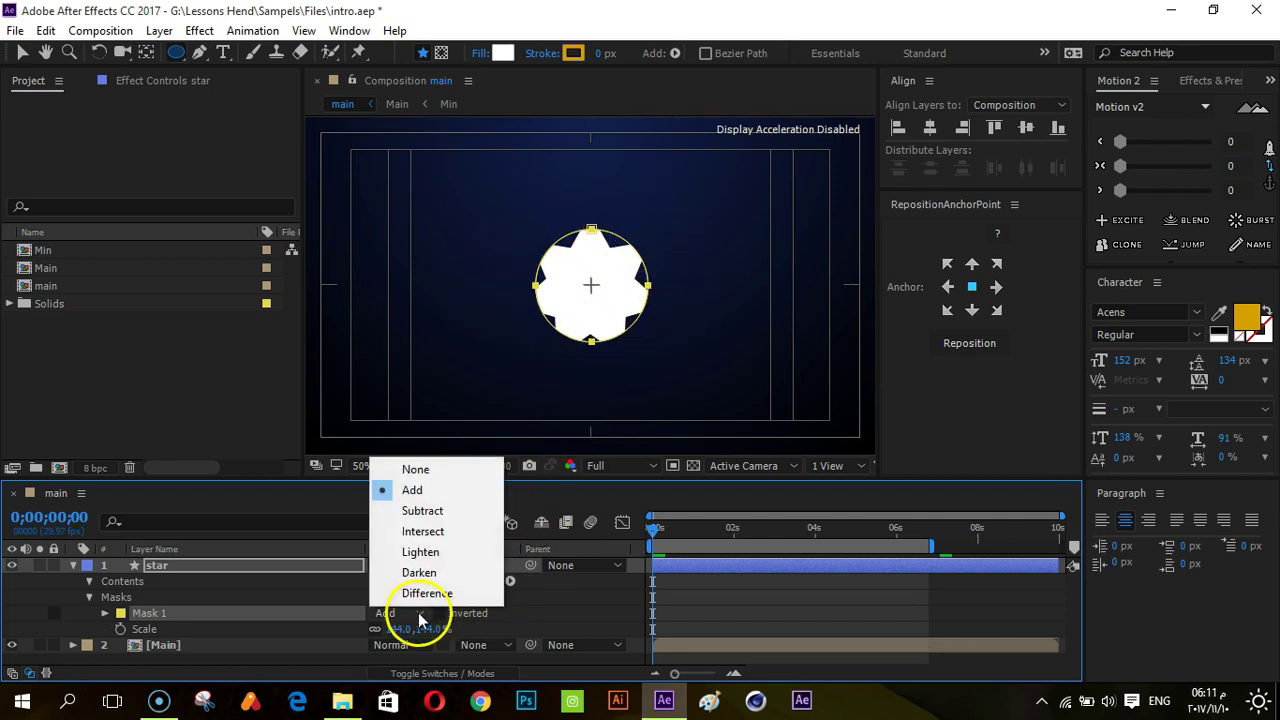
pyautogui.click(423, 518)
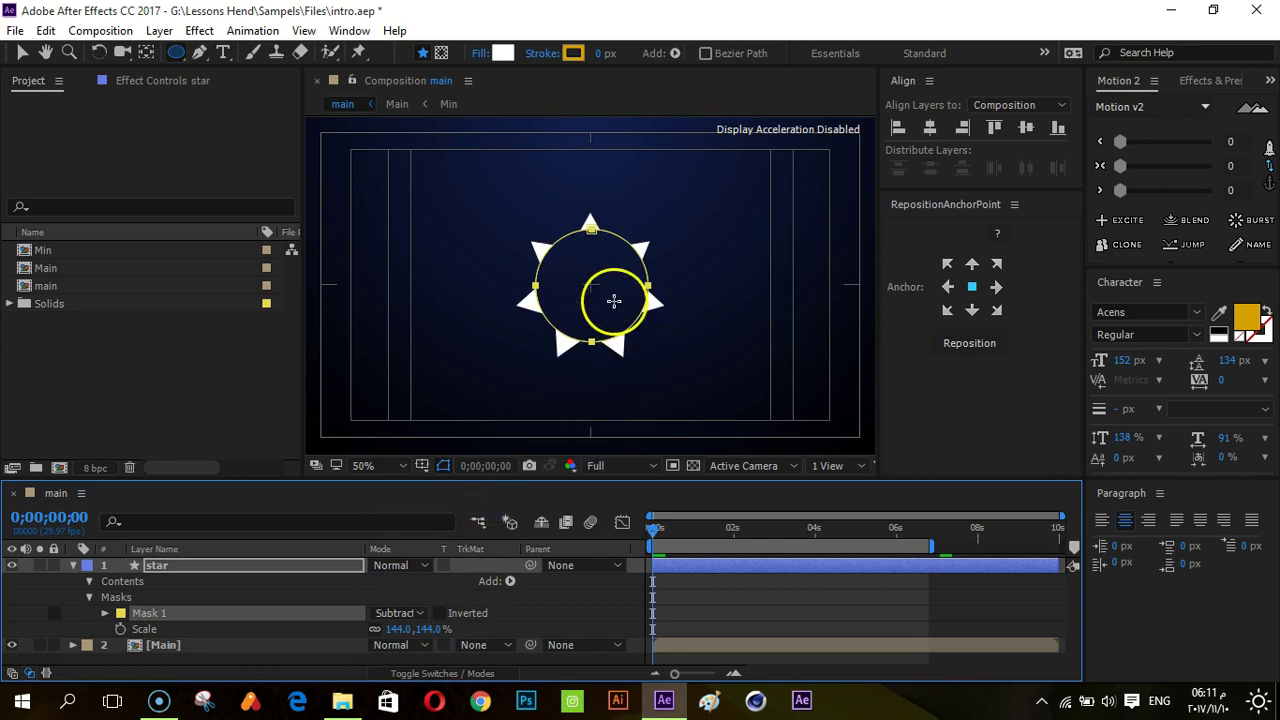
pyautogui.click(551, 594)
pyautogui.click(571, 229)
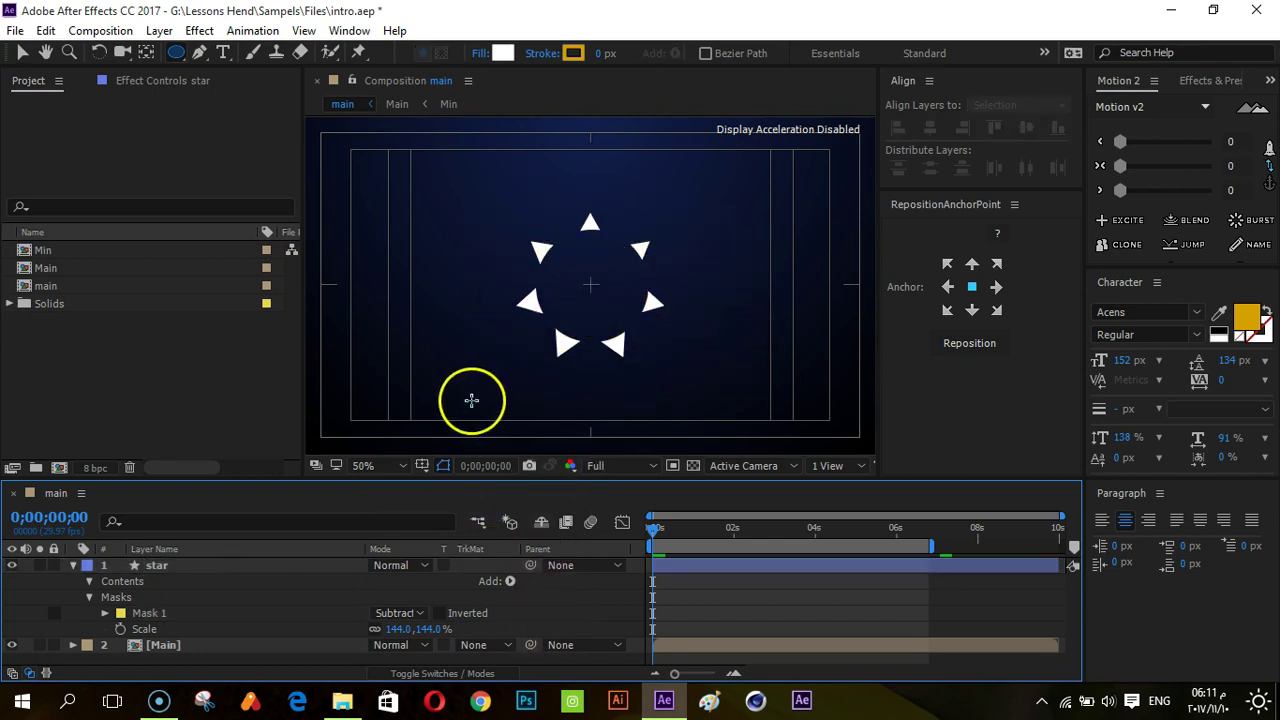
pyautogui.click(330, 632)
pyautogui.click(257, 613)
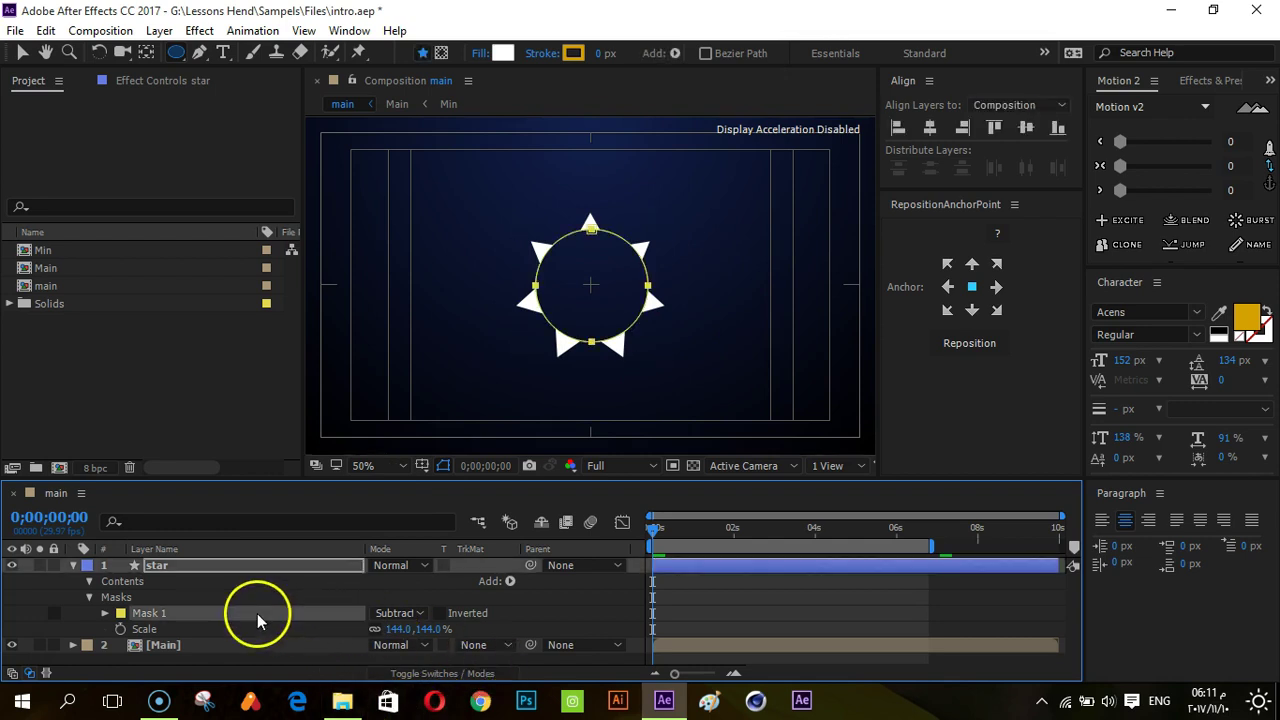
pyautogui.click(417, 615)
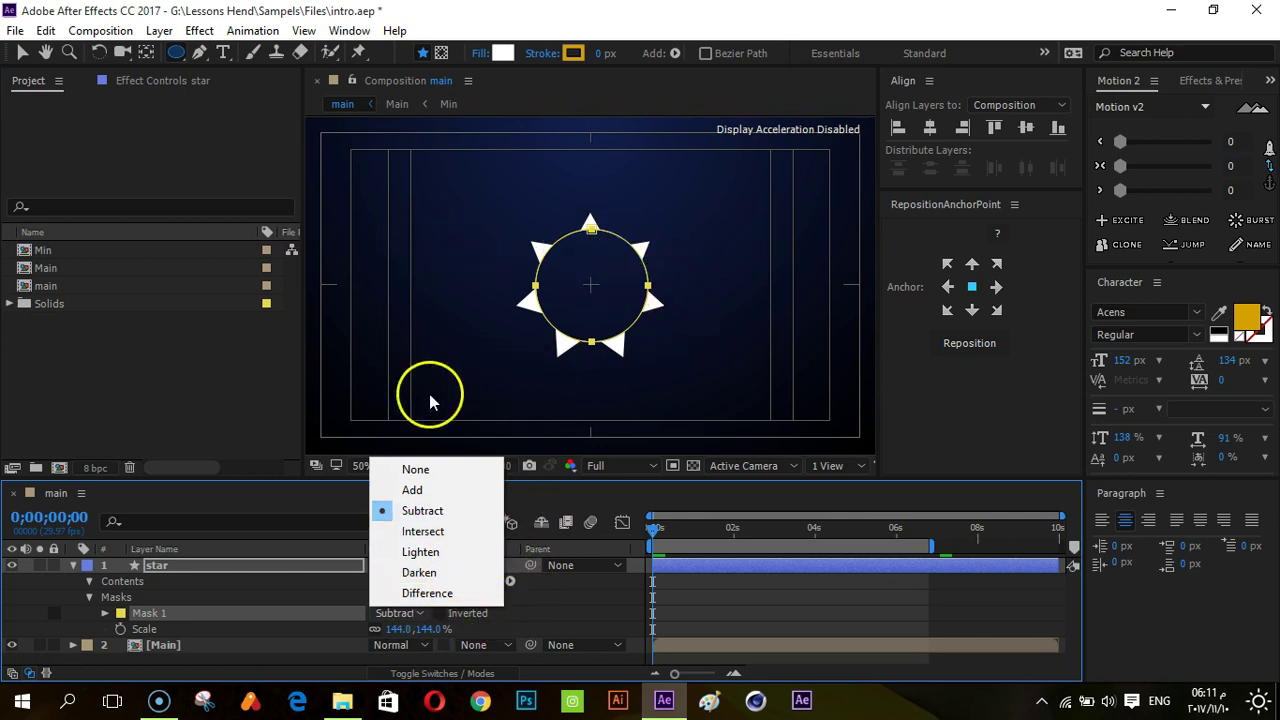
pyautogui.click(522, 606)
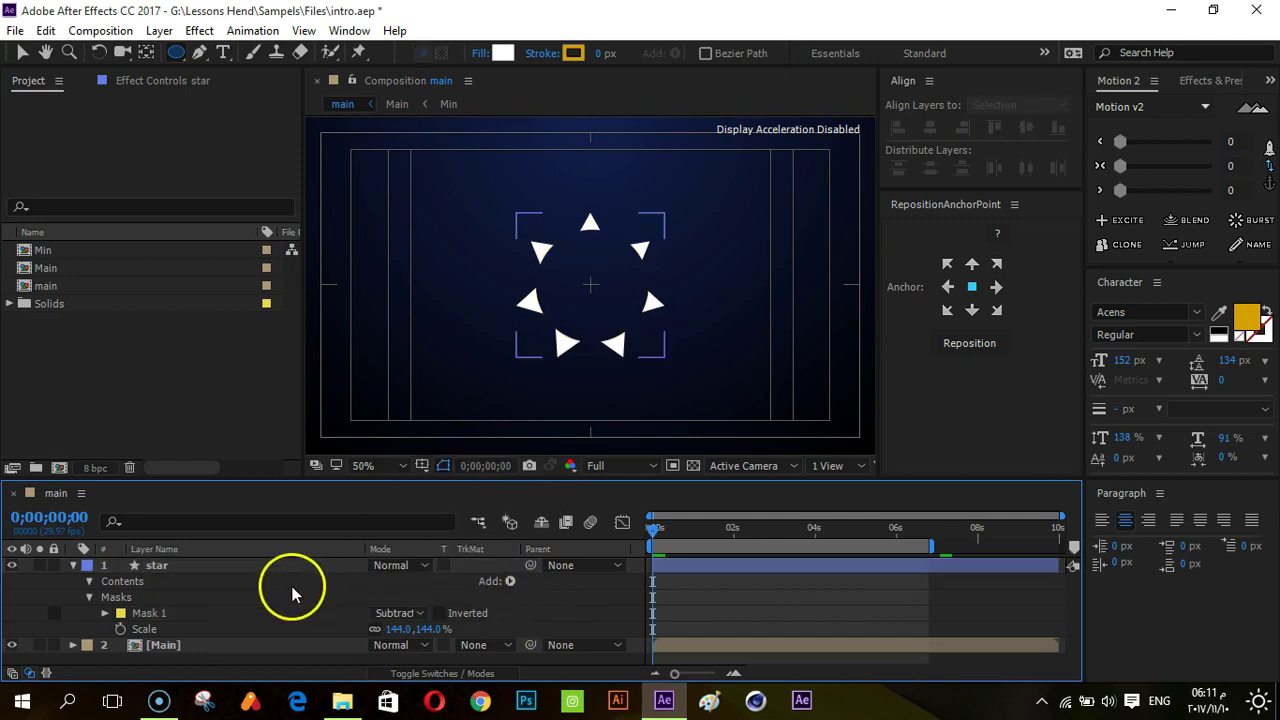
pyautogui.click(182, 566)
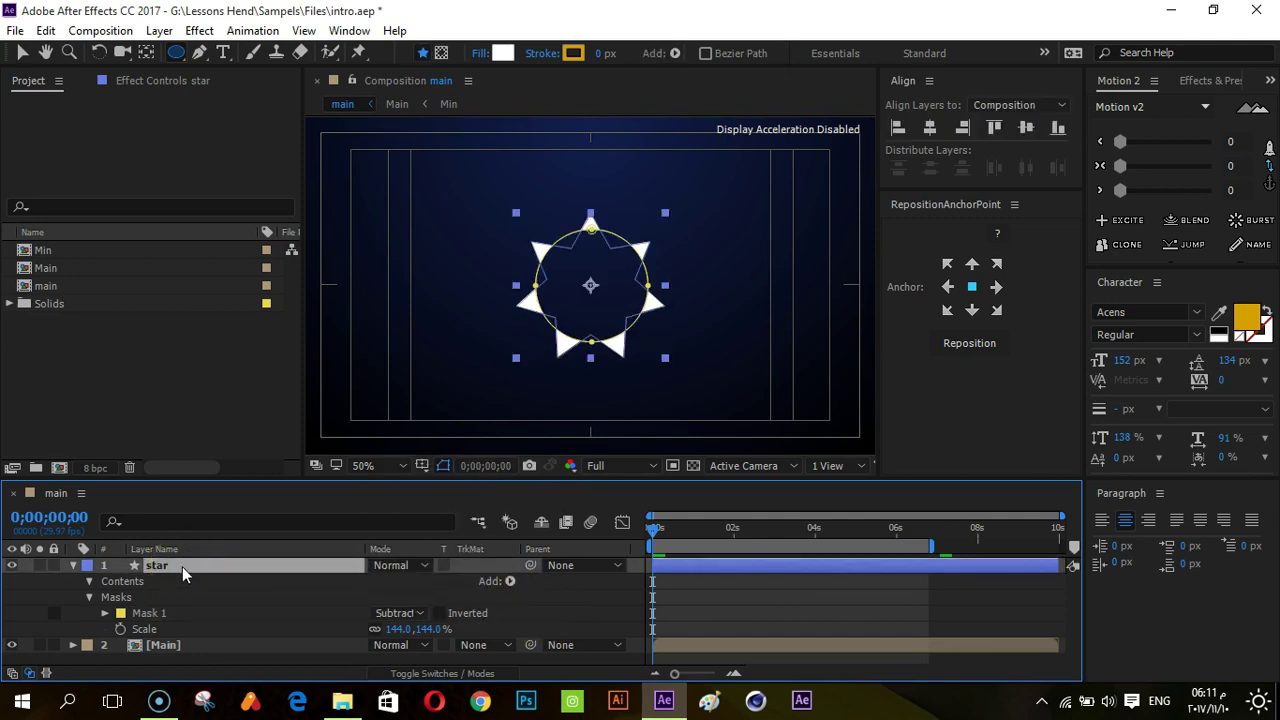
# - Delete the star layer, hide the title/action-safe guides, and play the Main animation to about 2 seconds
pyautogui.press('Delete')
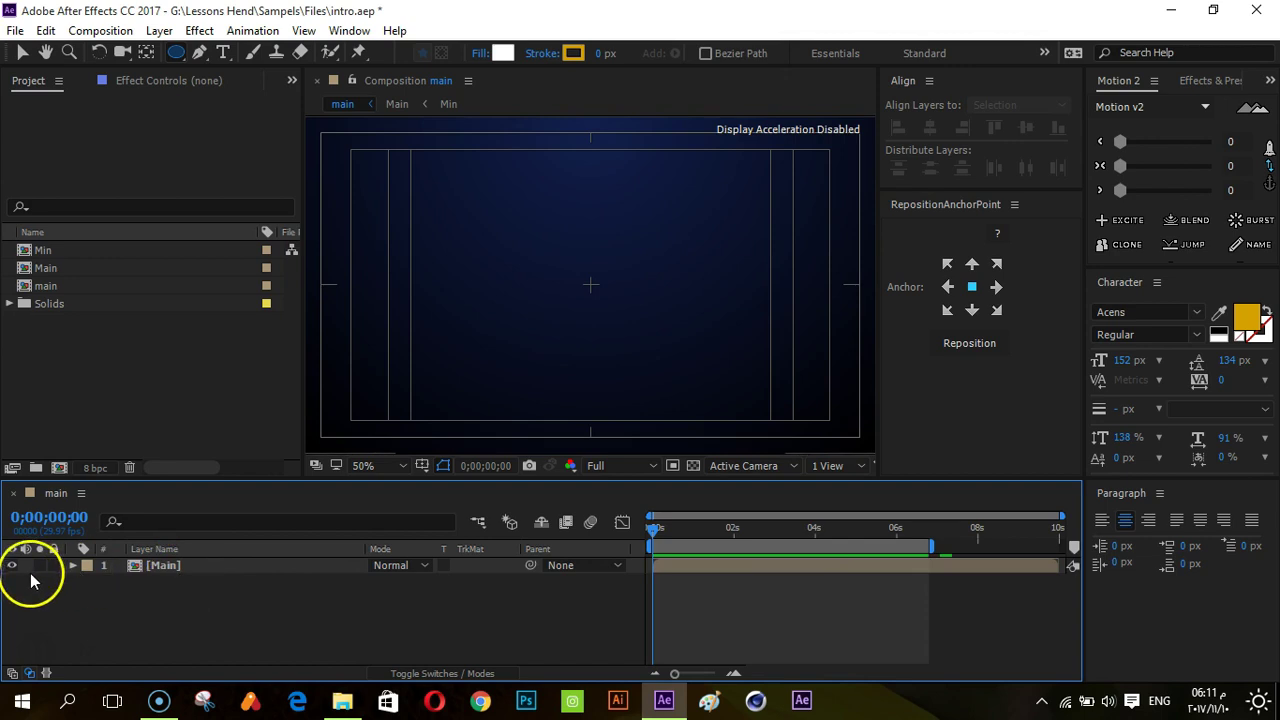
pyautogui.click(206, 566)
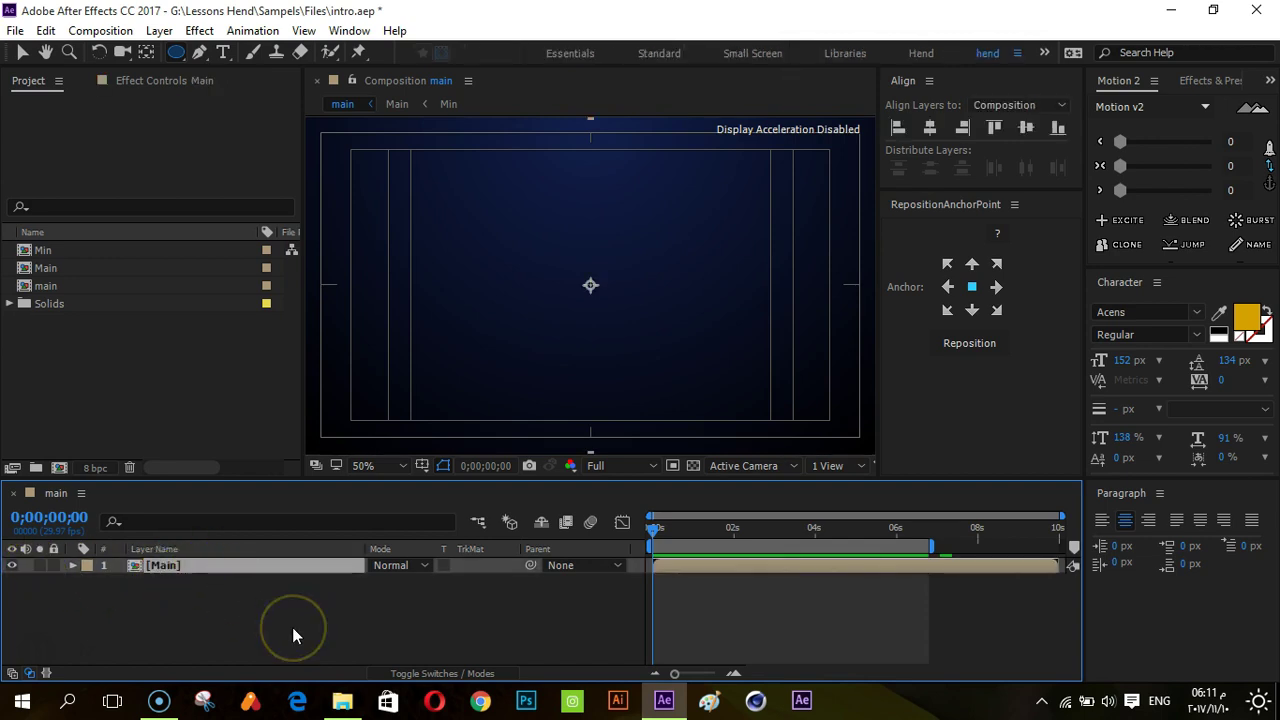
pyautogui.click(293, 629)
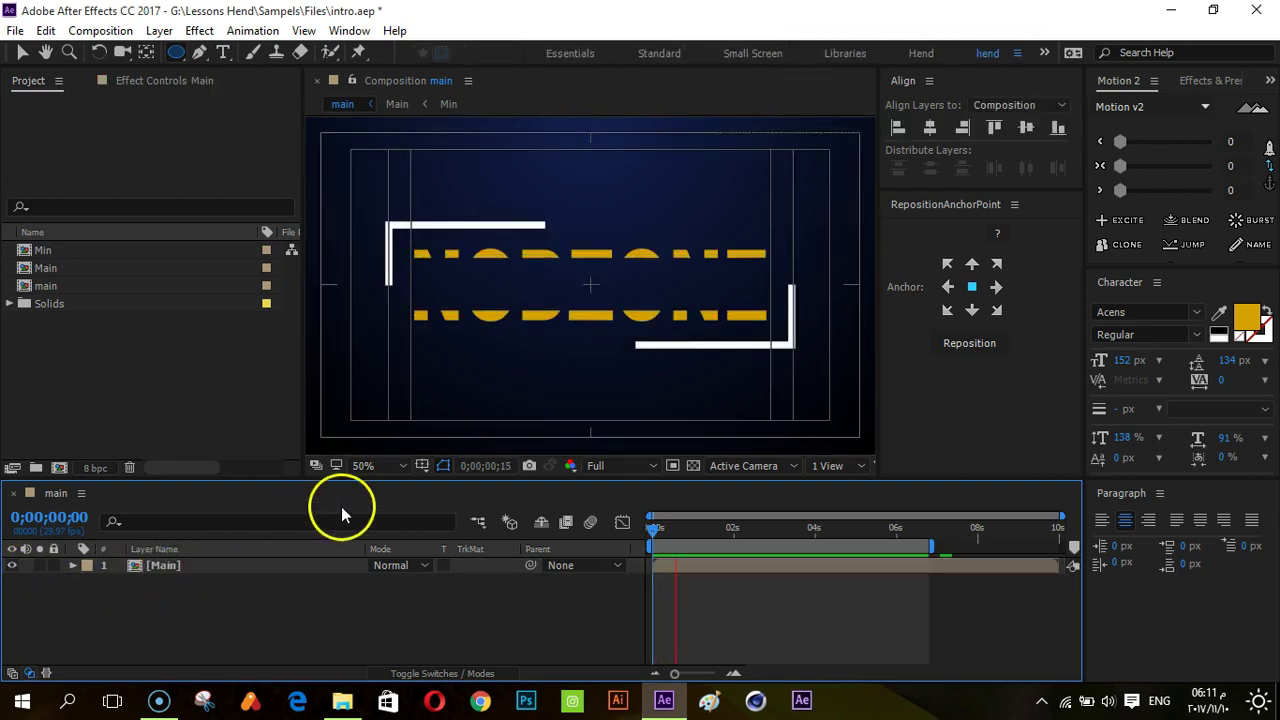
pyautogui.click(420, 467)
pyautogui.click(433, 488)
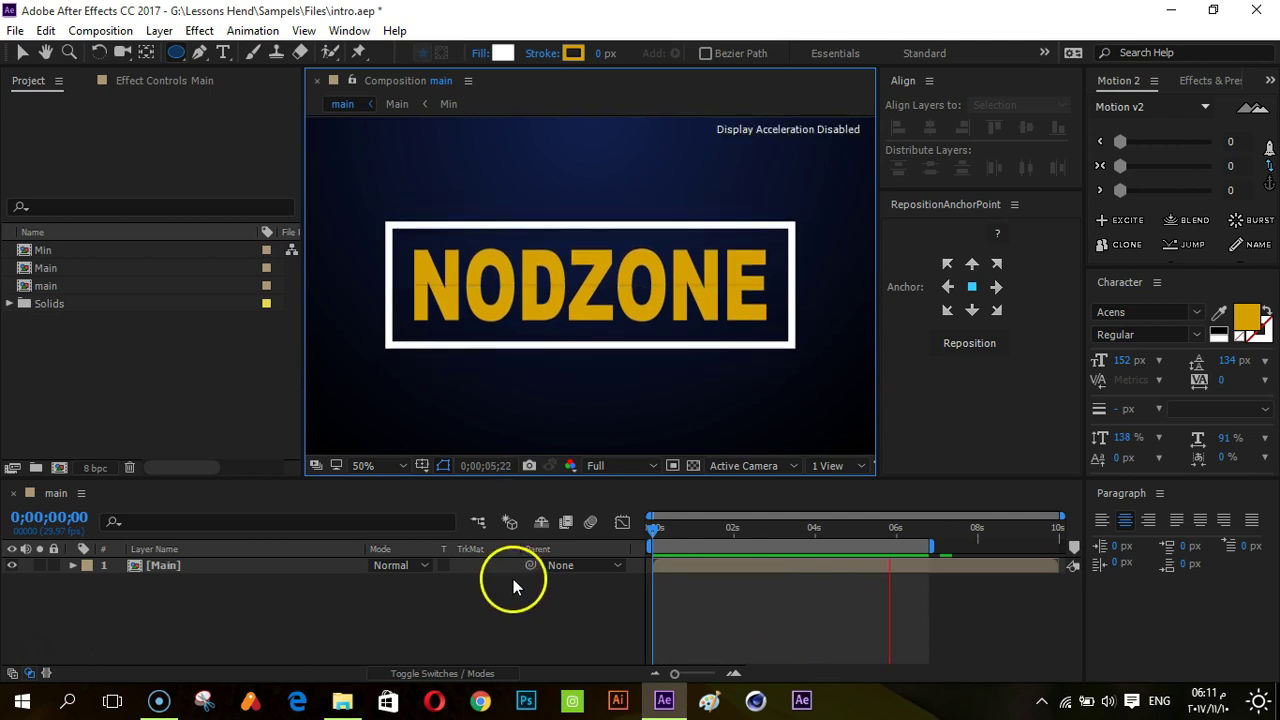
pyautogui.click(738, 528)
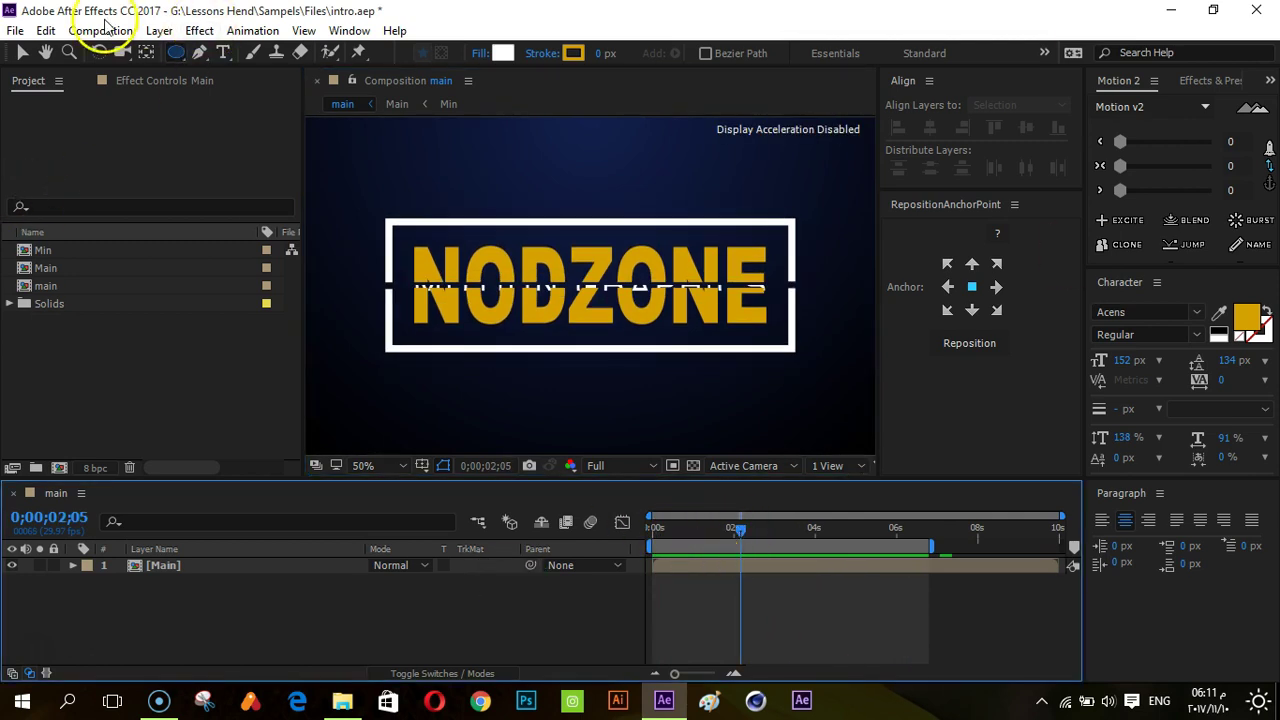
# - Create a composition named 'tha main comp' using the HDV/HDTV 720 29.97 preset, 10 seconds long
pyautogui.click(100, 31)
pyautogui.click(108, 55)
pyautogui.write('tha main com')
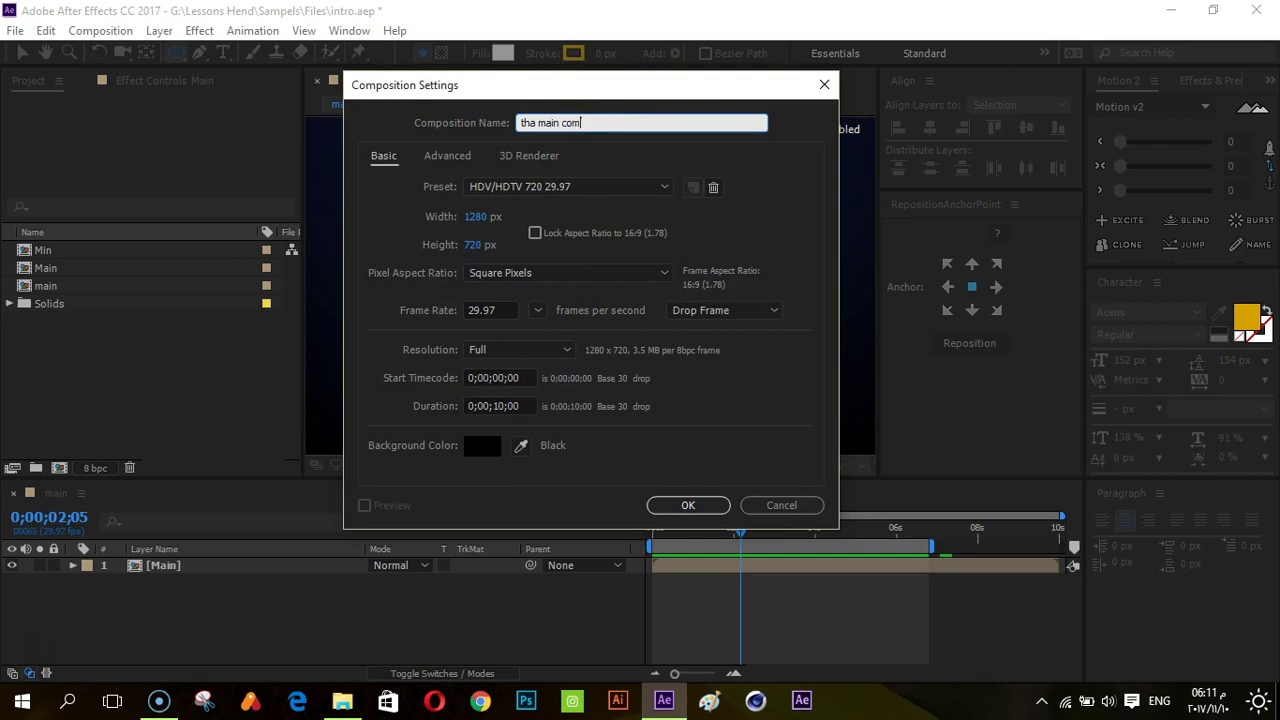
pyautogui.write('p')
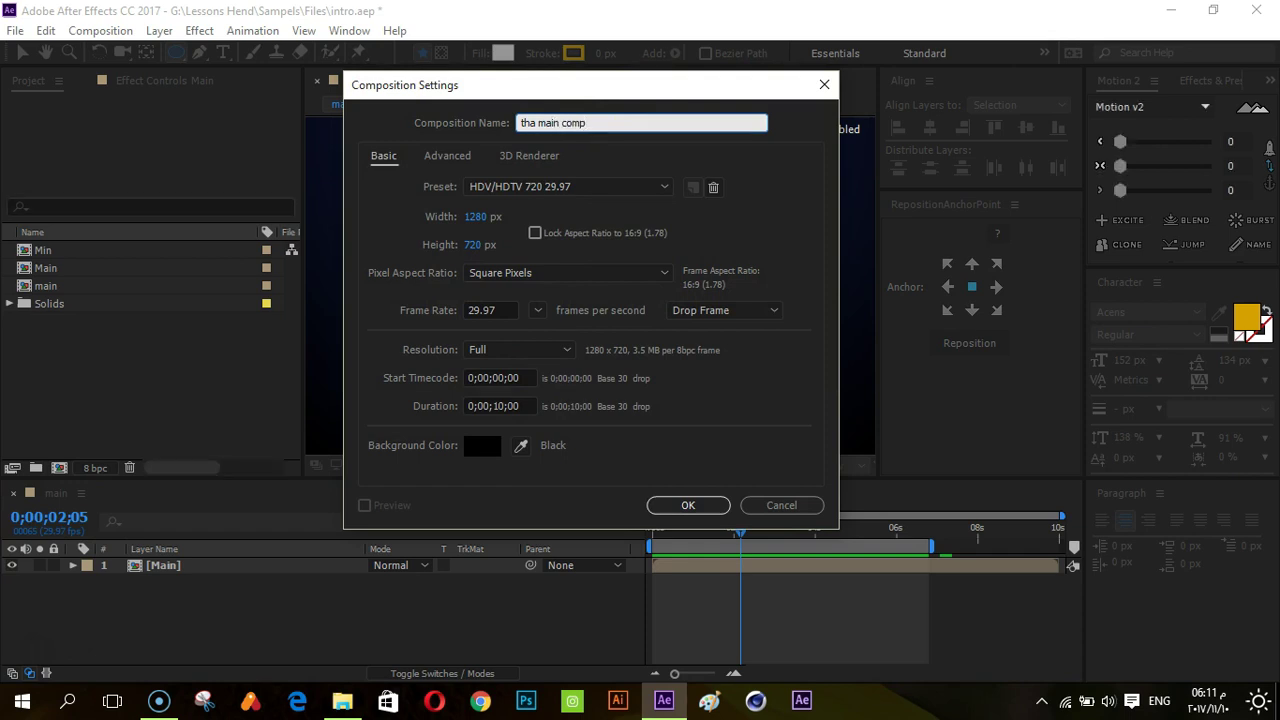
pyautogui.press('Return')
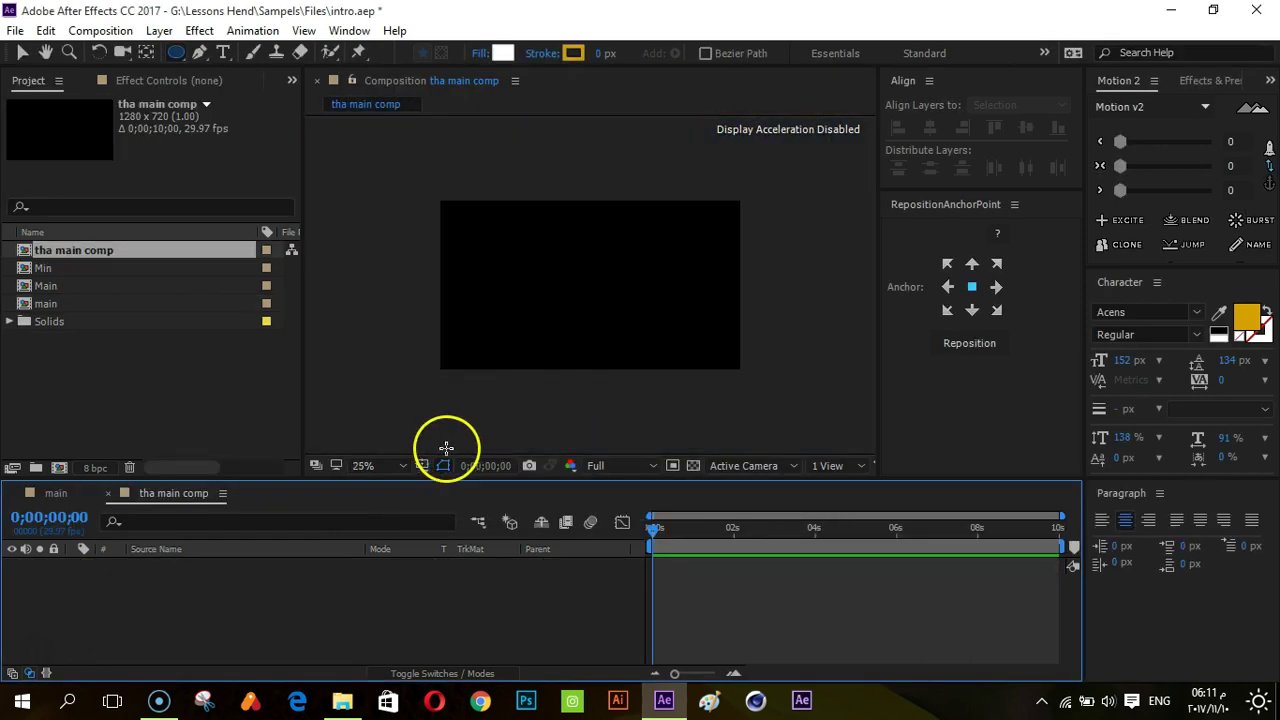
# - Show the title/action-safe guides and zoom the viewer to 50%
pyautogui.click(421, 466)
pyautogui.click(440, 486)
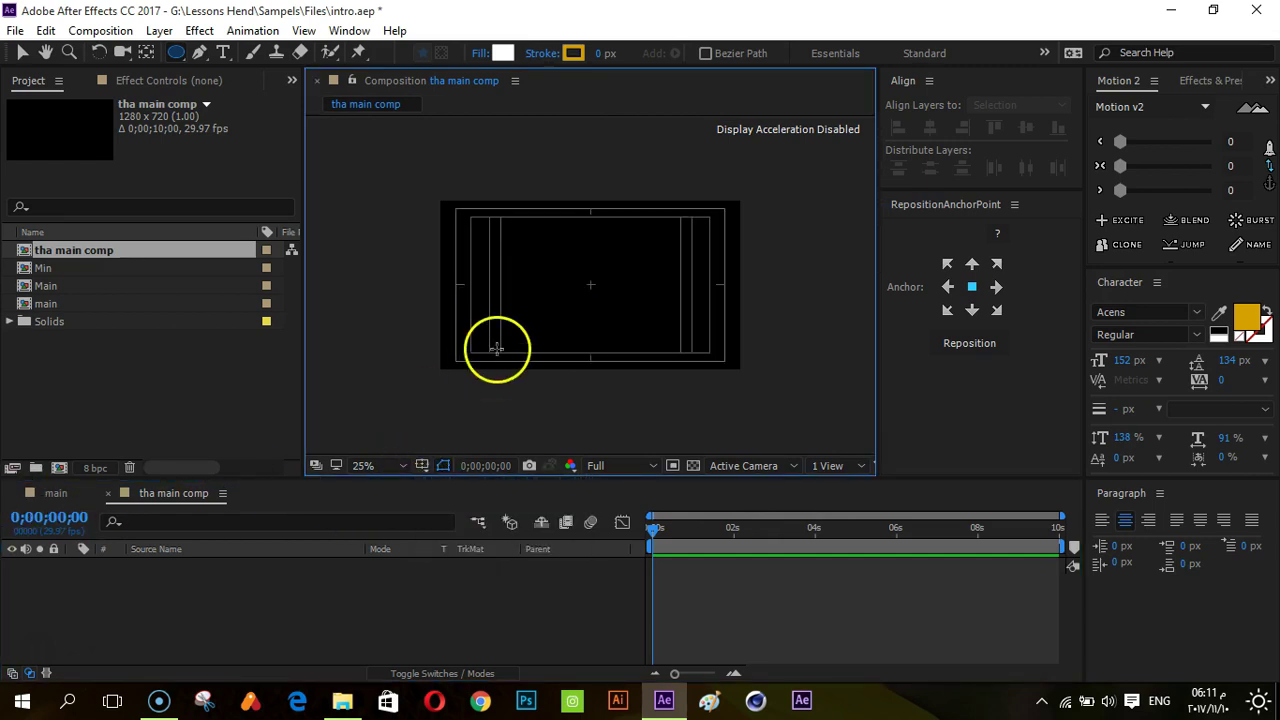
pyautogui.scroll(2, 494, 346)
# - Add a text layer reading NODZONE and select all of its text
pyautogui.click(223, 52)
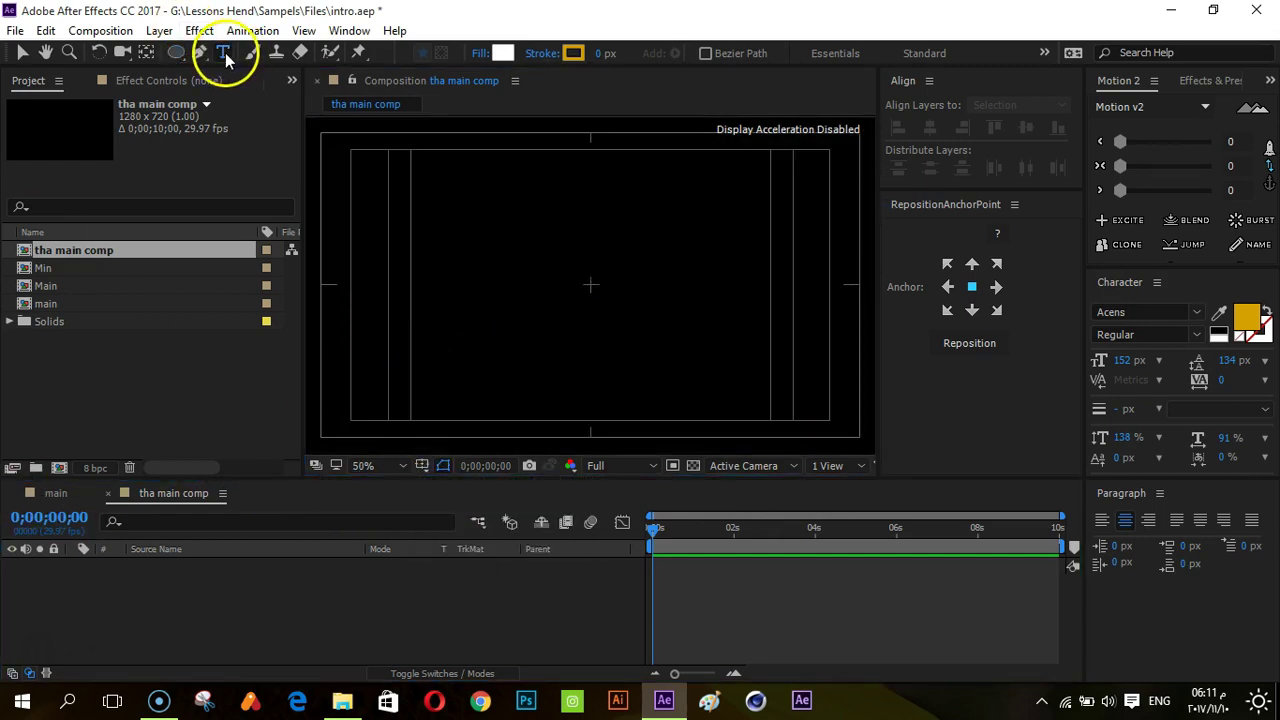
pyautogui.click(573, 297)
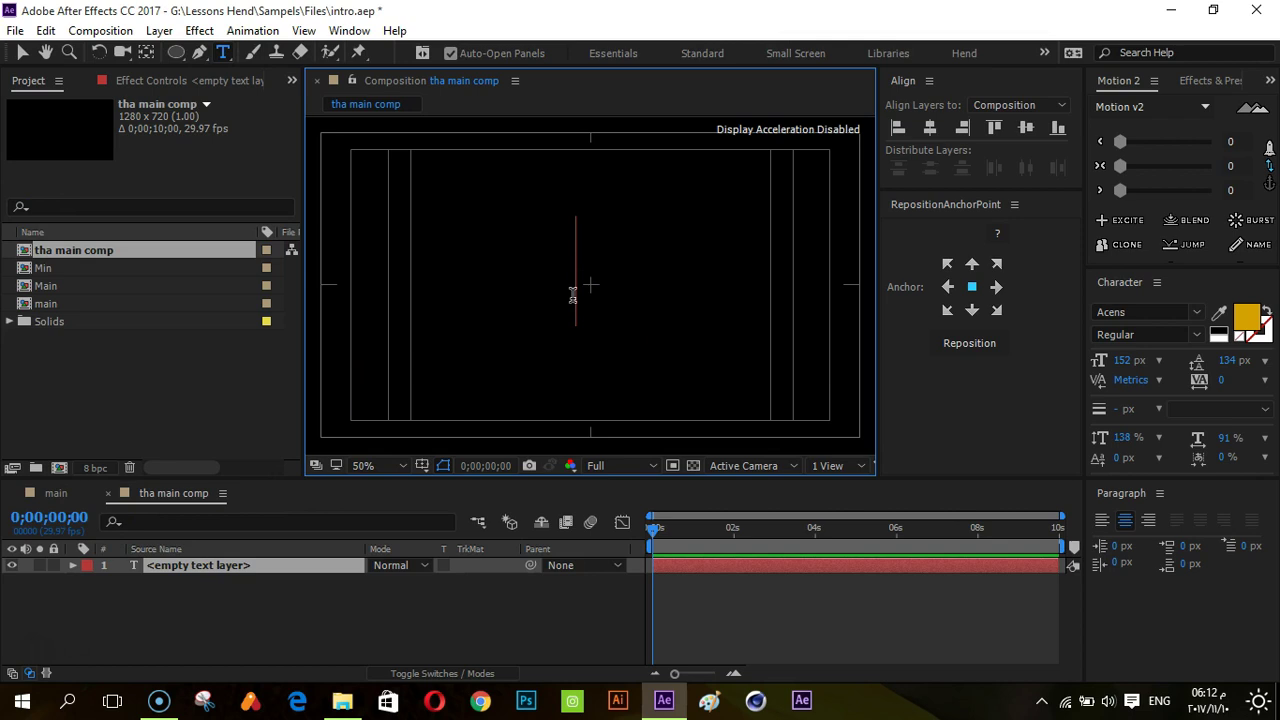
pyautogui.write('NO')
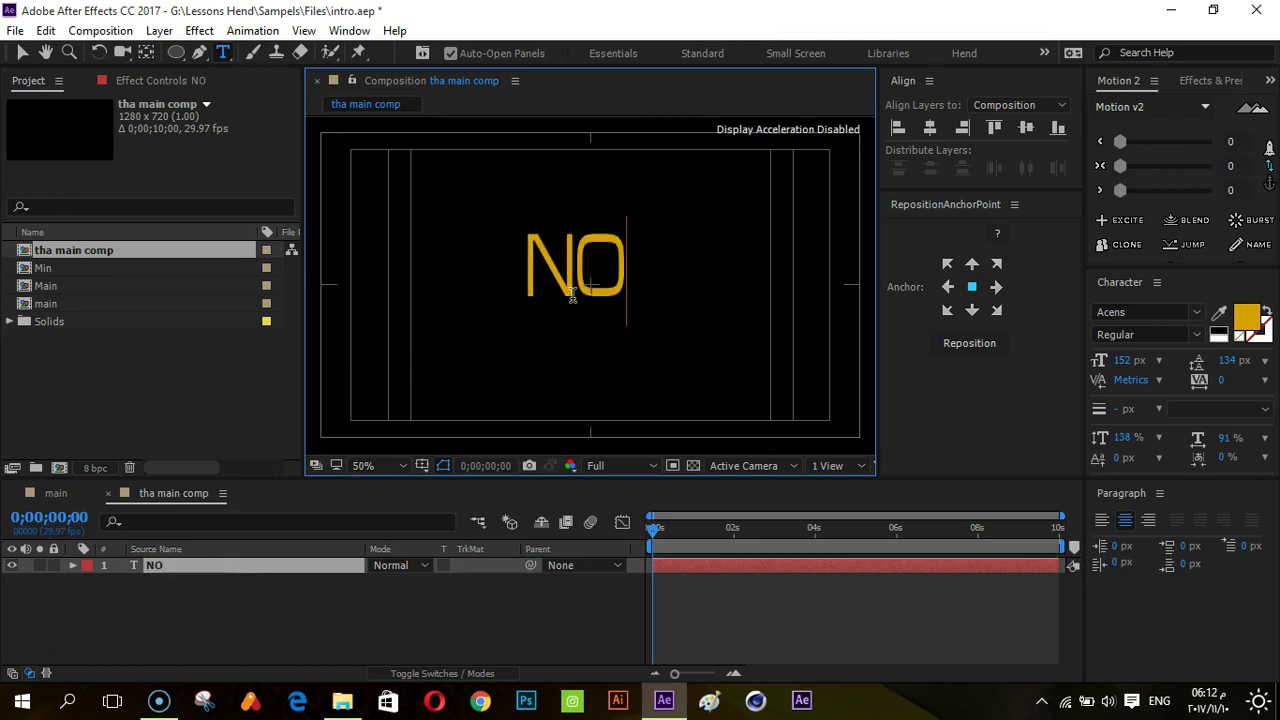
pyautogui.write('DZO')
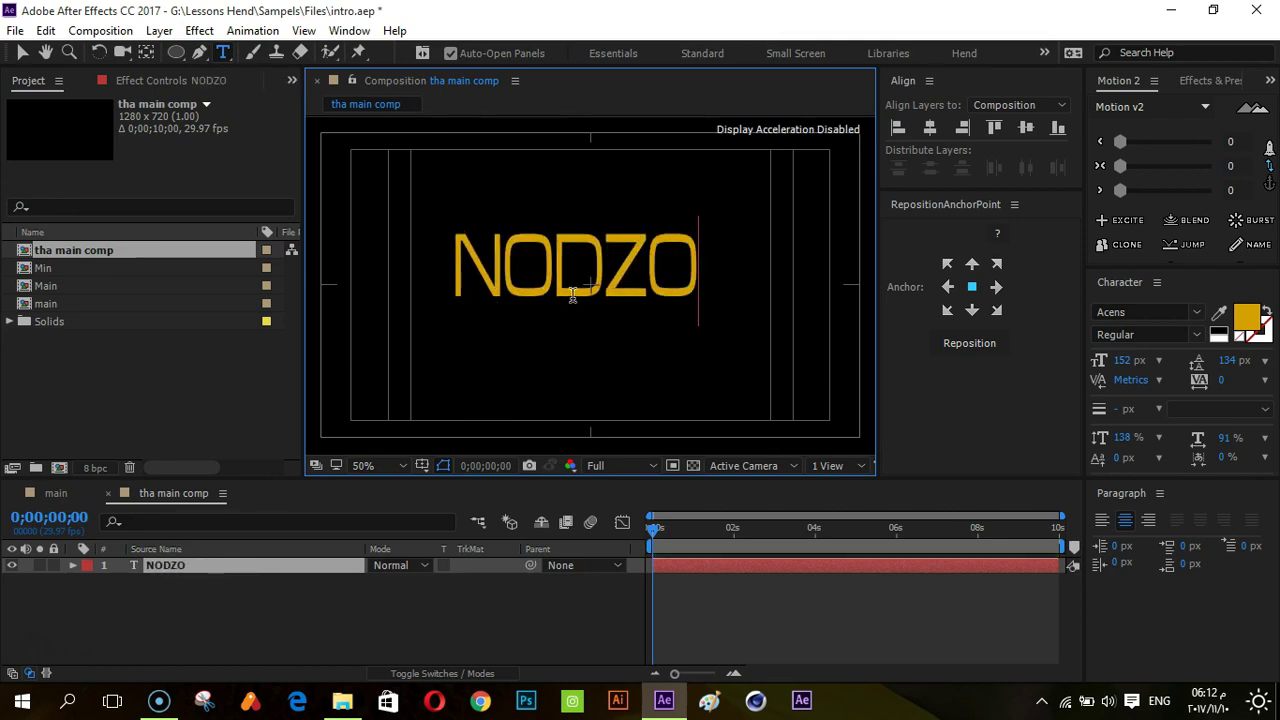
pyautogui.write('NE')
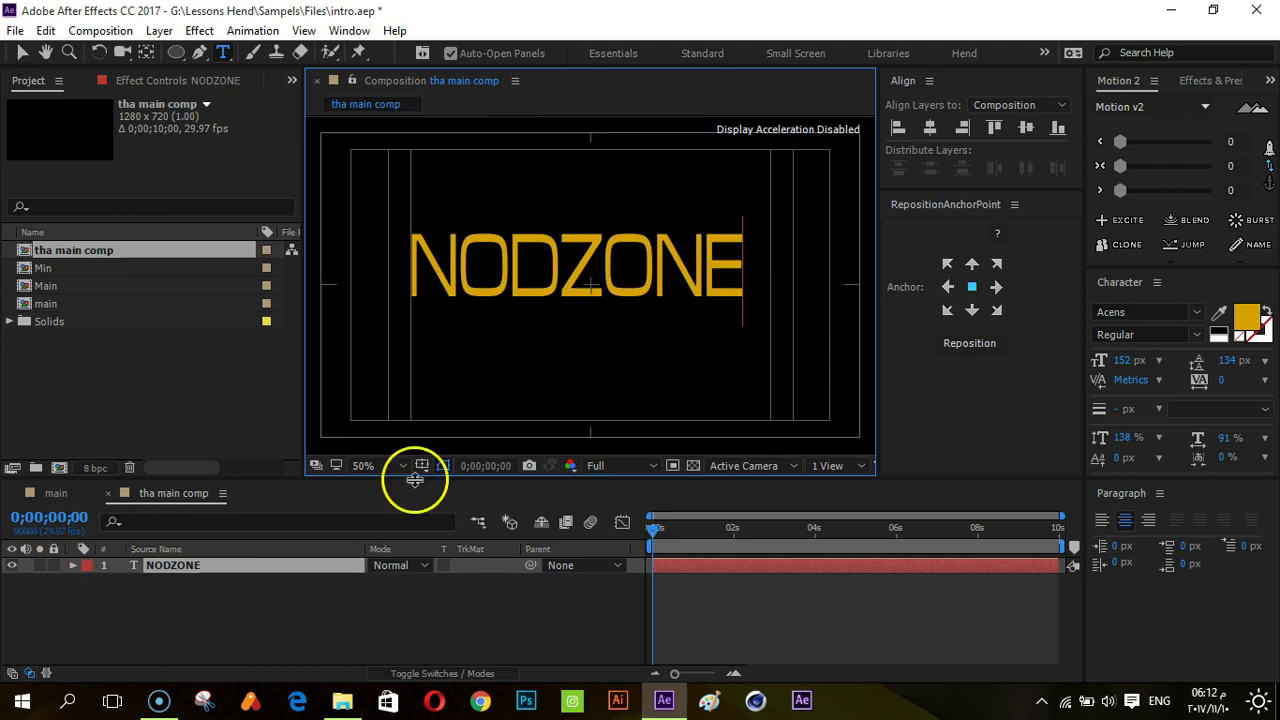
pyautogui.doubleClick(624, 273)
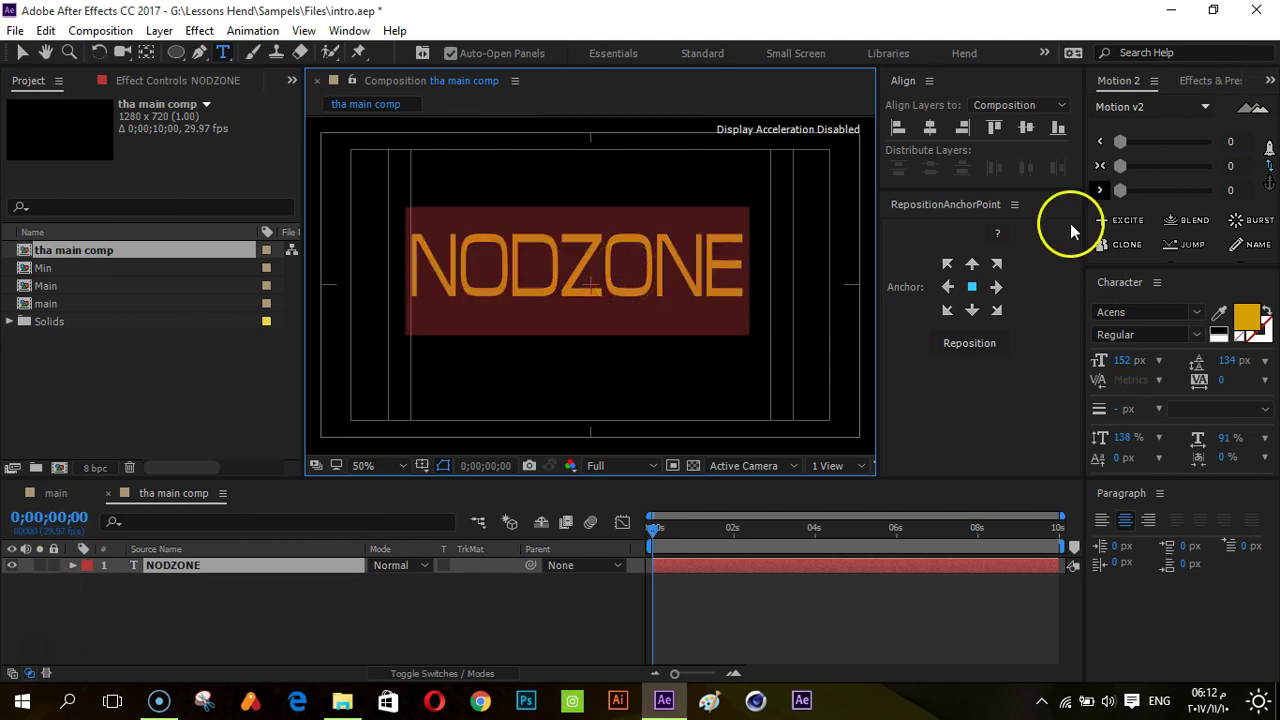
# - Change the NODZONE font to Arial
pyautogui.click(1121, 311)
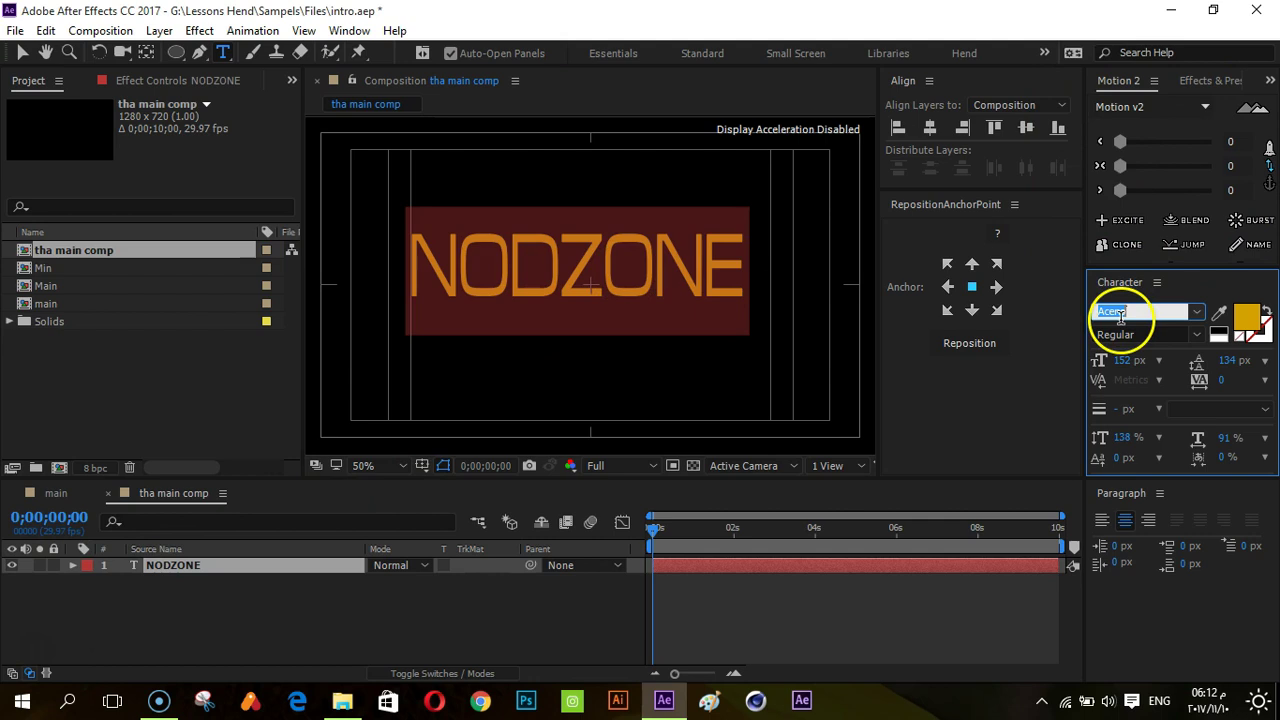
pyautogui.write('Arial')
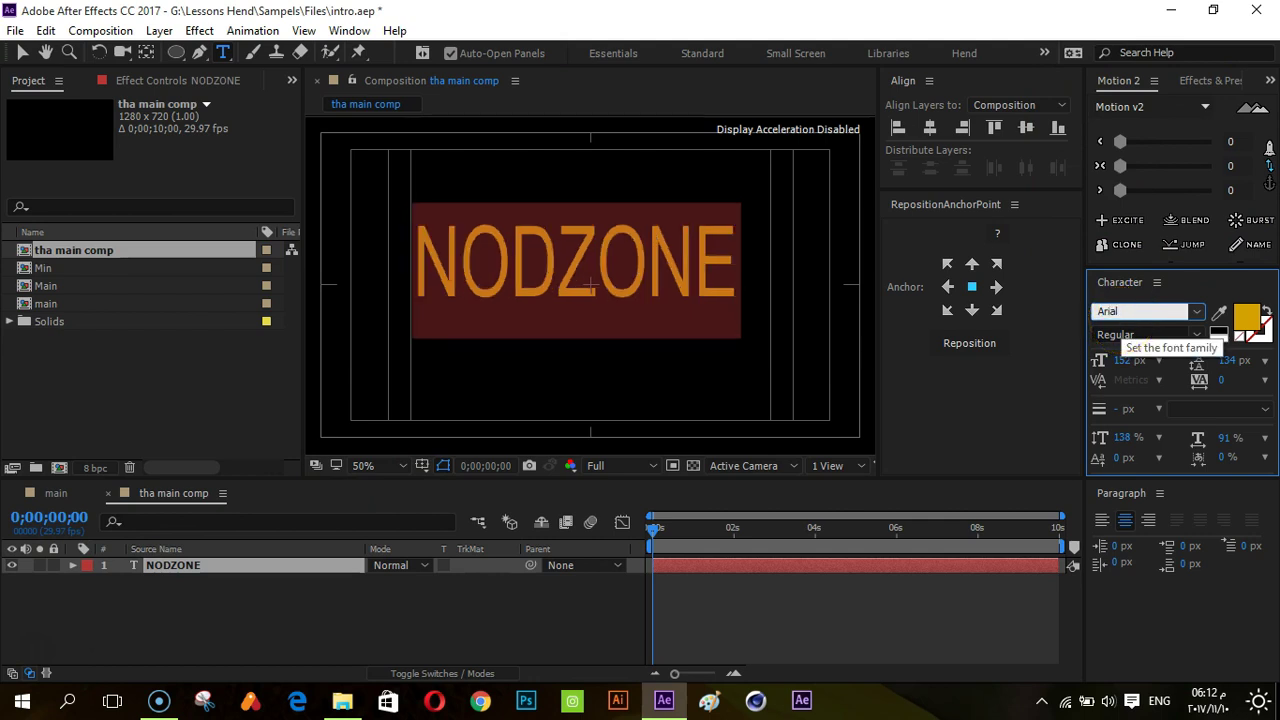
pyautogui.click(1133, 333)
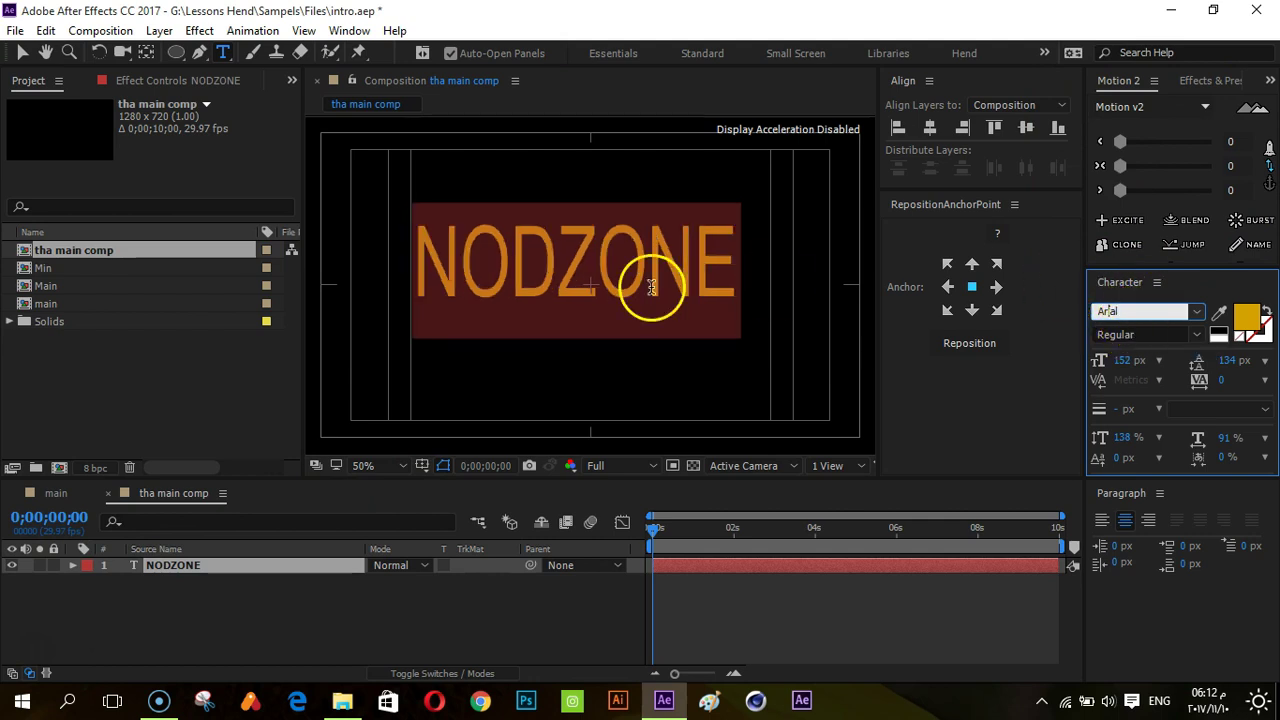
pyautogui.click(597, 288)
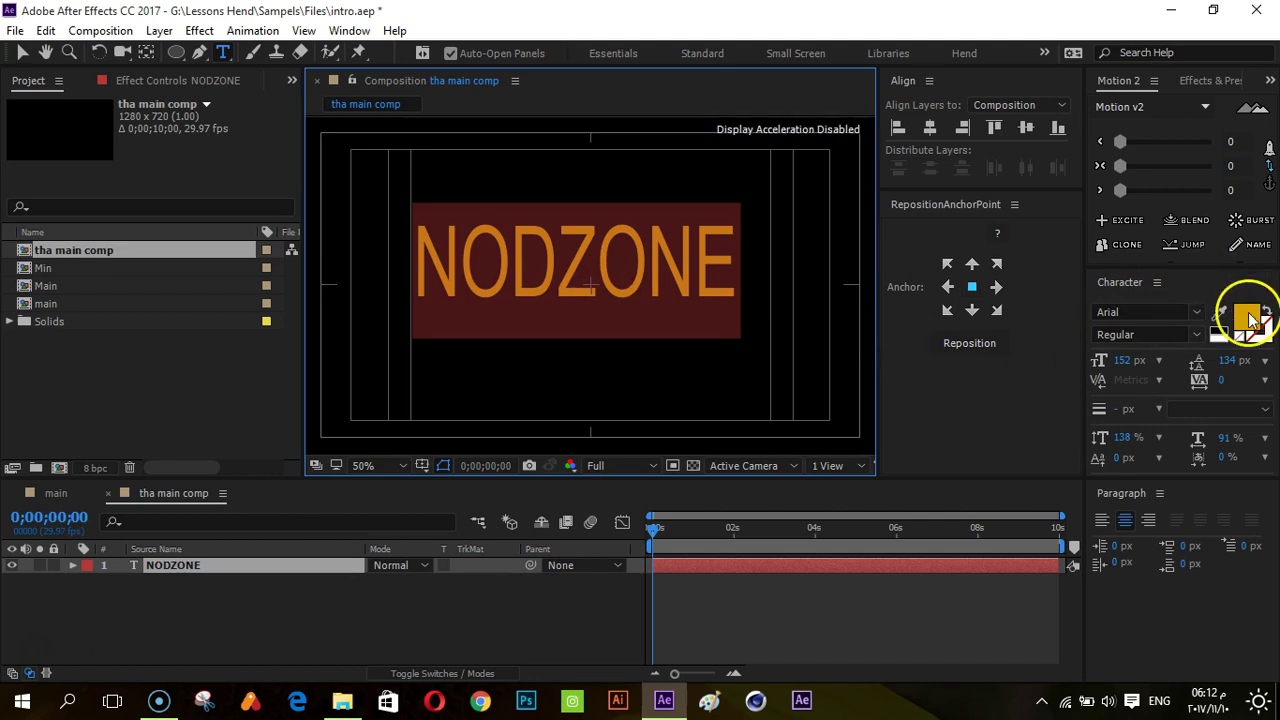
# - Colour the NODZONE text pink, EE0876
pyautogui.click(1249, 318)
pyautogui.click(944, 329)
pyautogui.moveTo(948, 333)
pyautogui.mouseDown()
pyautogui.moveTo(912, 302)
pyautogui.moveTo(907, 323)
pyautogui.mouseUp()
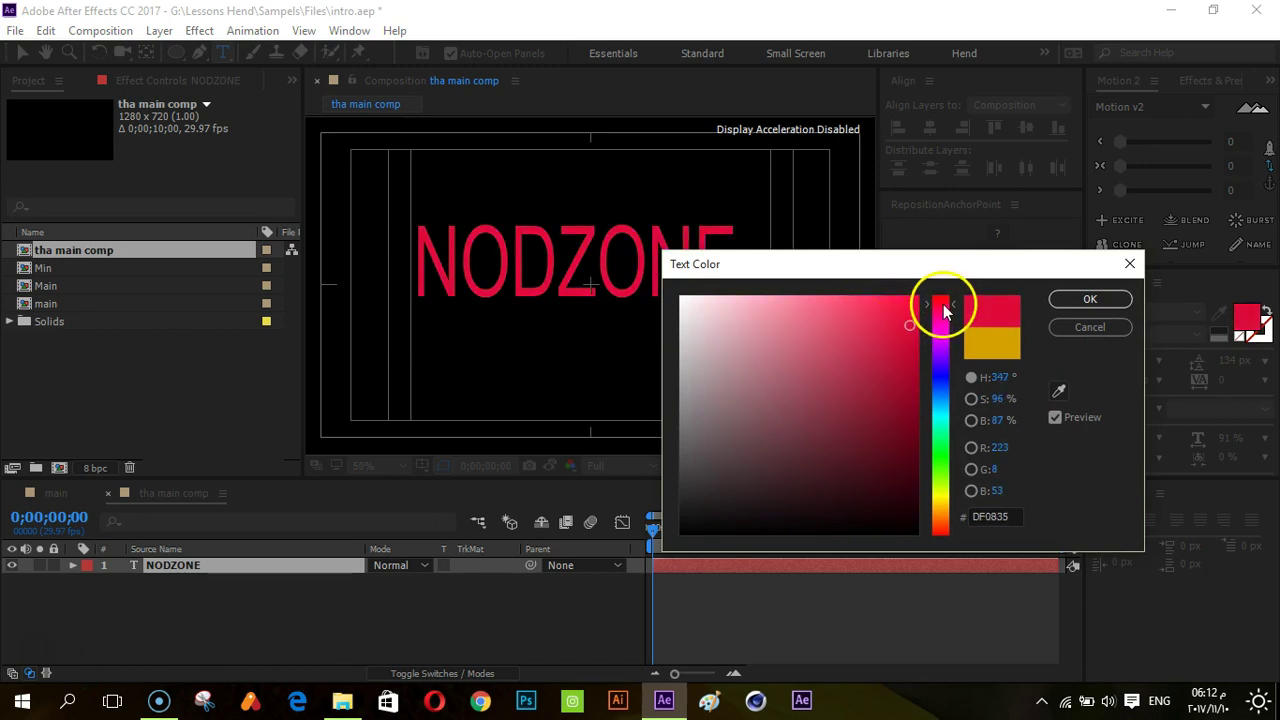
pyautogui.moveTo(924, 310); pyautogui.dragTo(906, 311)
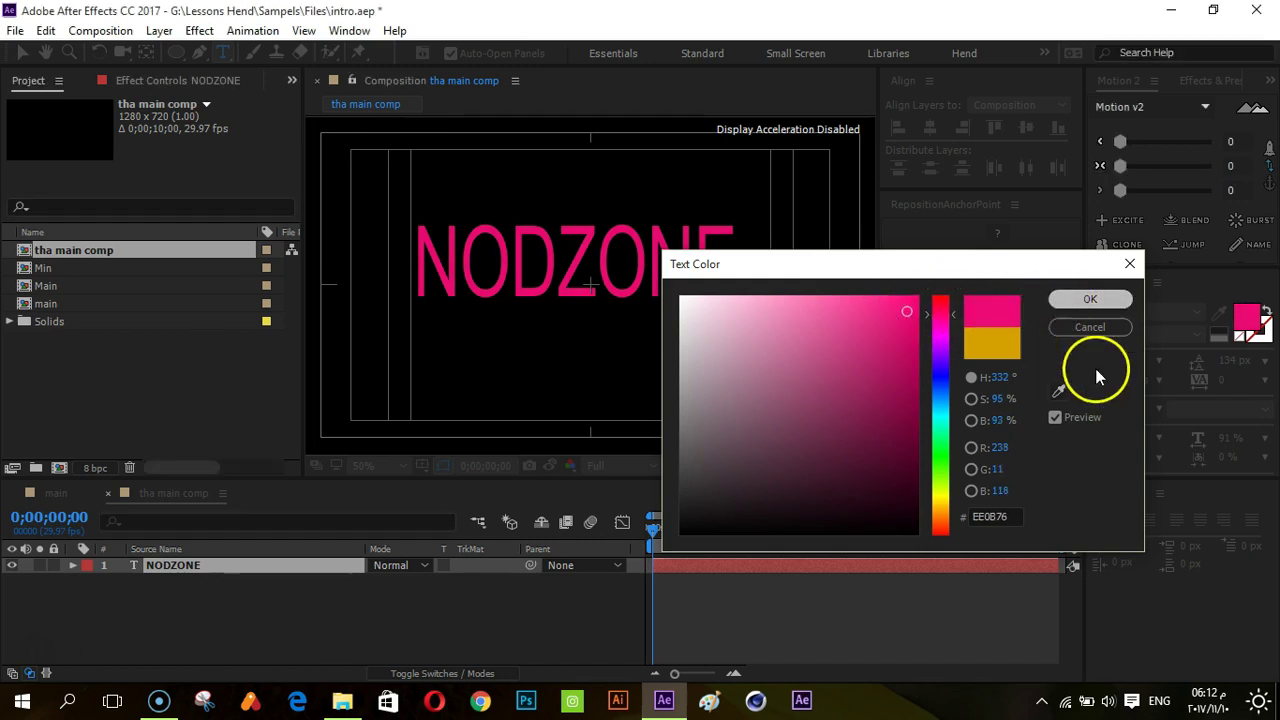
pyautogui.press('Return')
# - Make NODZONE Arial Black, recentre its anchor point, and centre it in the composition
pyautogui.click(1191, 337)
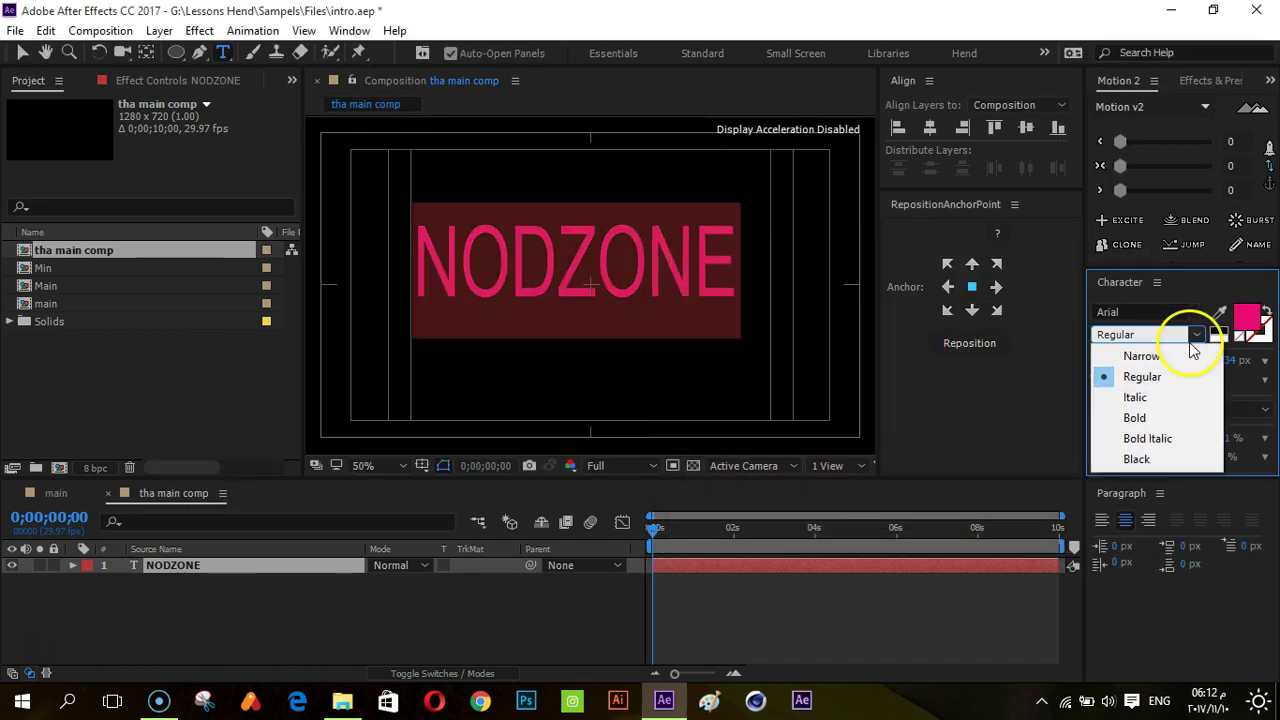
pyautogui.click(1163, 458)
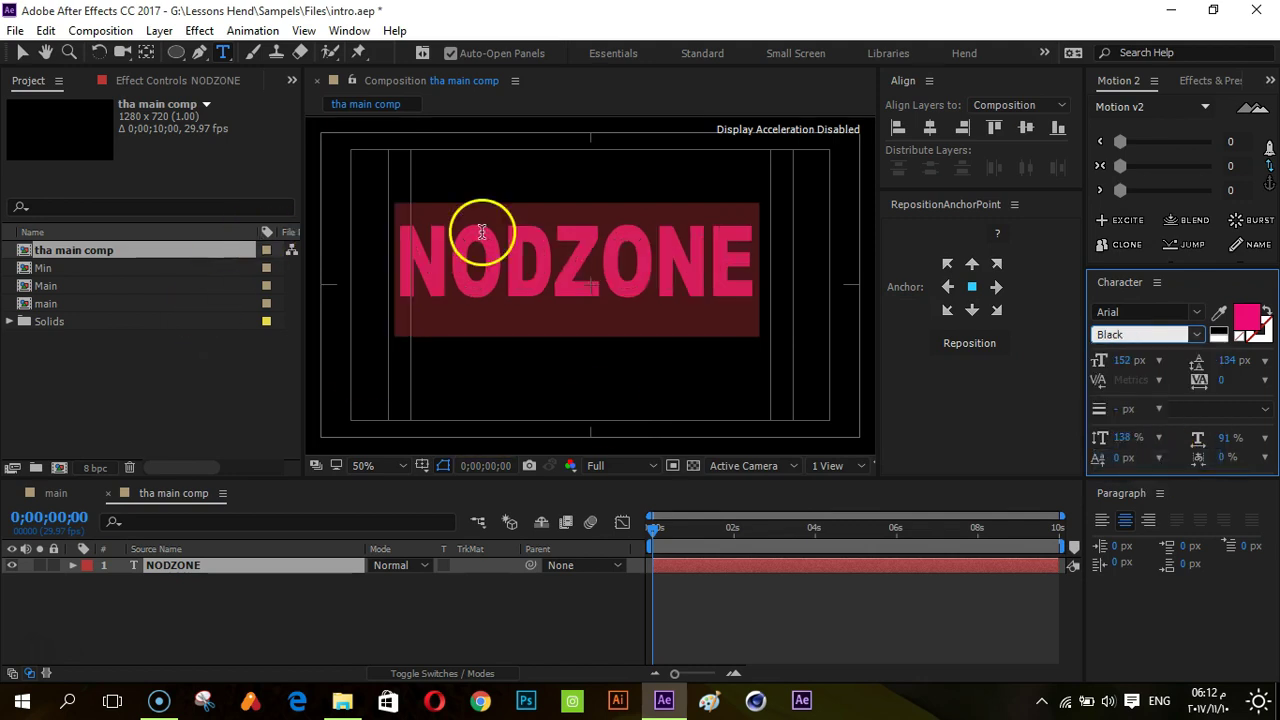
pyautogui.doubleClick(636, 285)
pyautogui.click(22, 52)
pyautogui.click(975, 343)
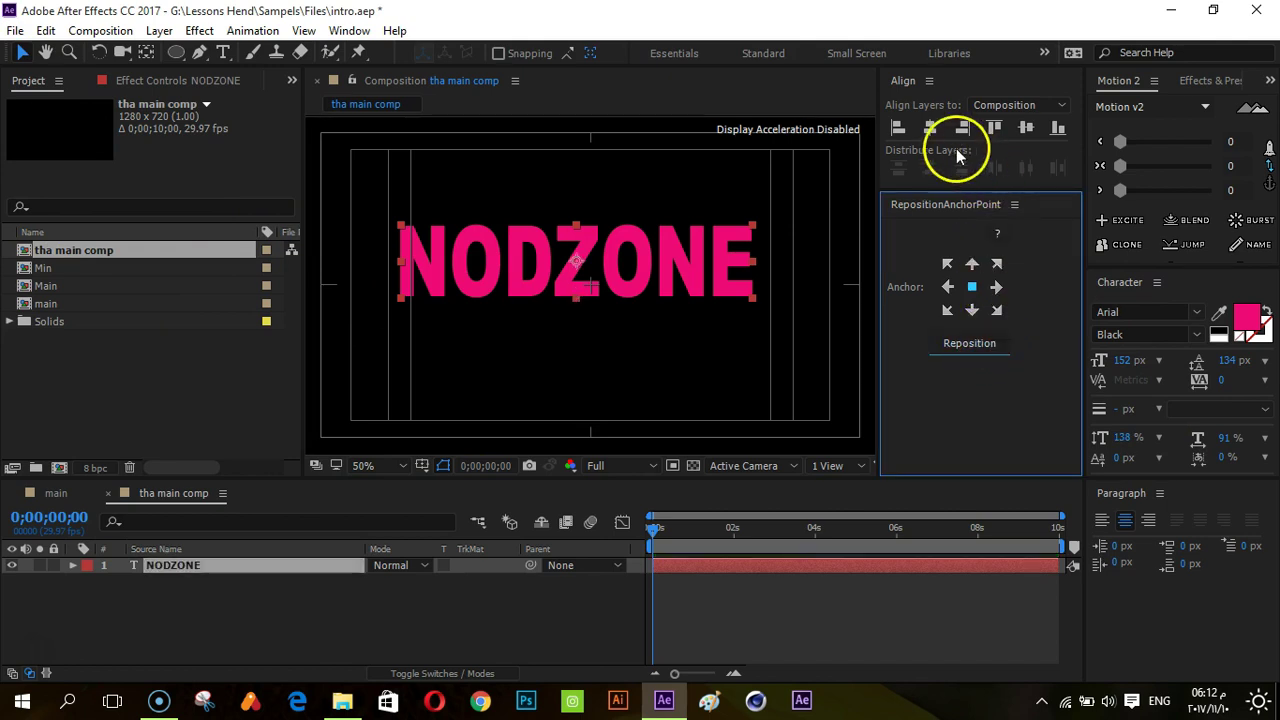
pyautogui.click(930, 127)
pyautogui.click(1026, 127)
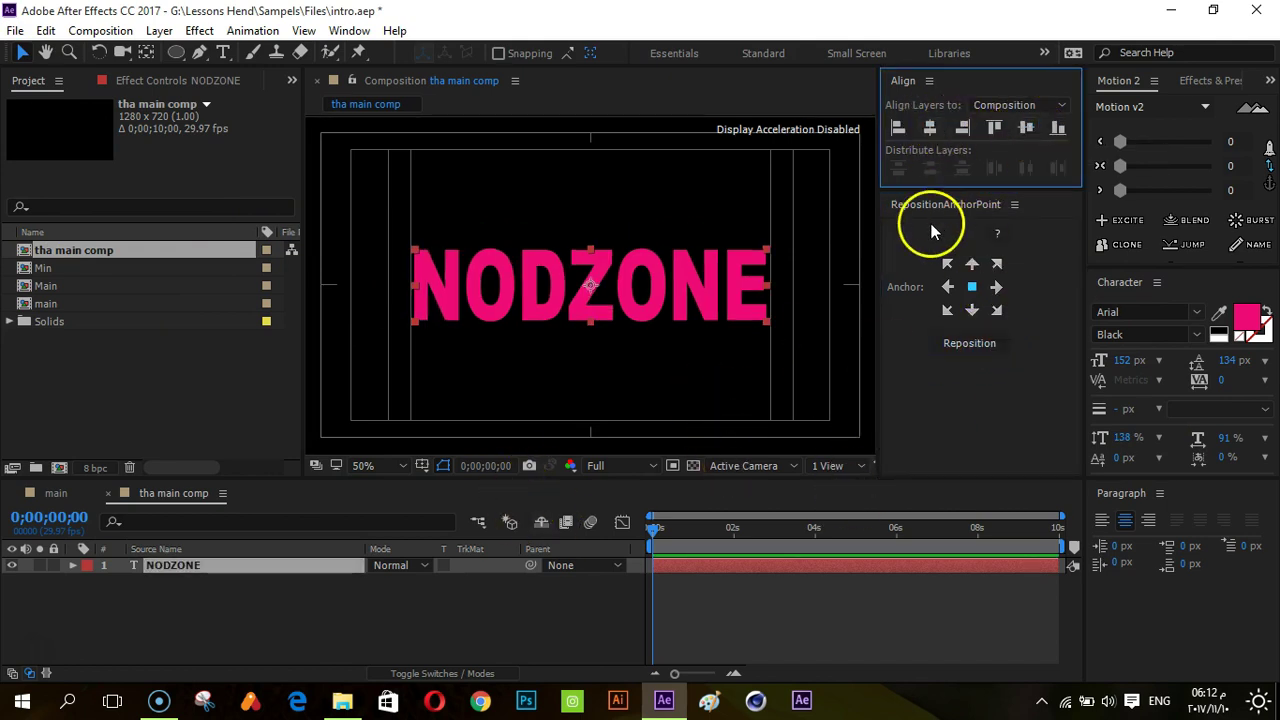
# - Set NODZONE to 139 px size, 164 px leading, 153% vertical scale, and re-centre it horizontally
pyautogui.click(1126, 361)
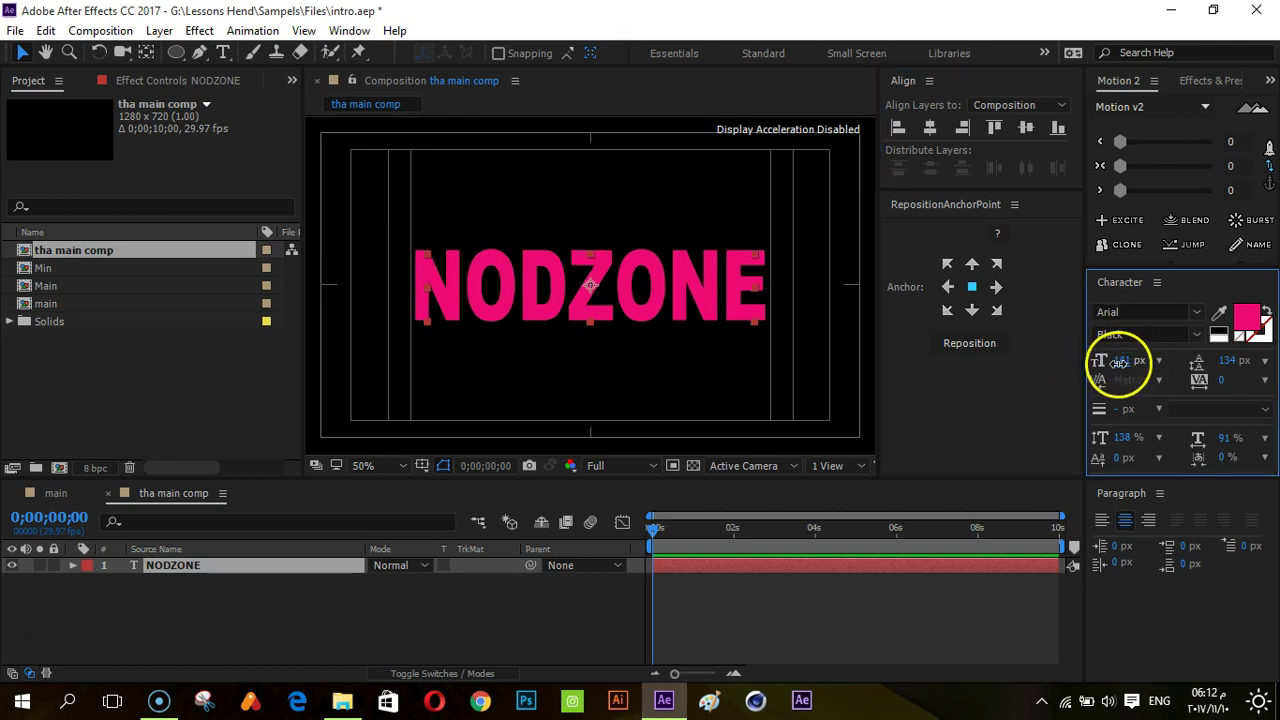
pyautogui.moveTo(1131, 371); pyautogui.dragTo(1116, 363)
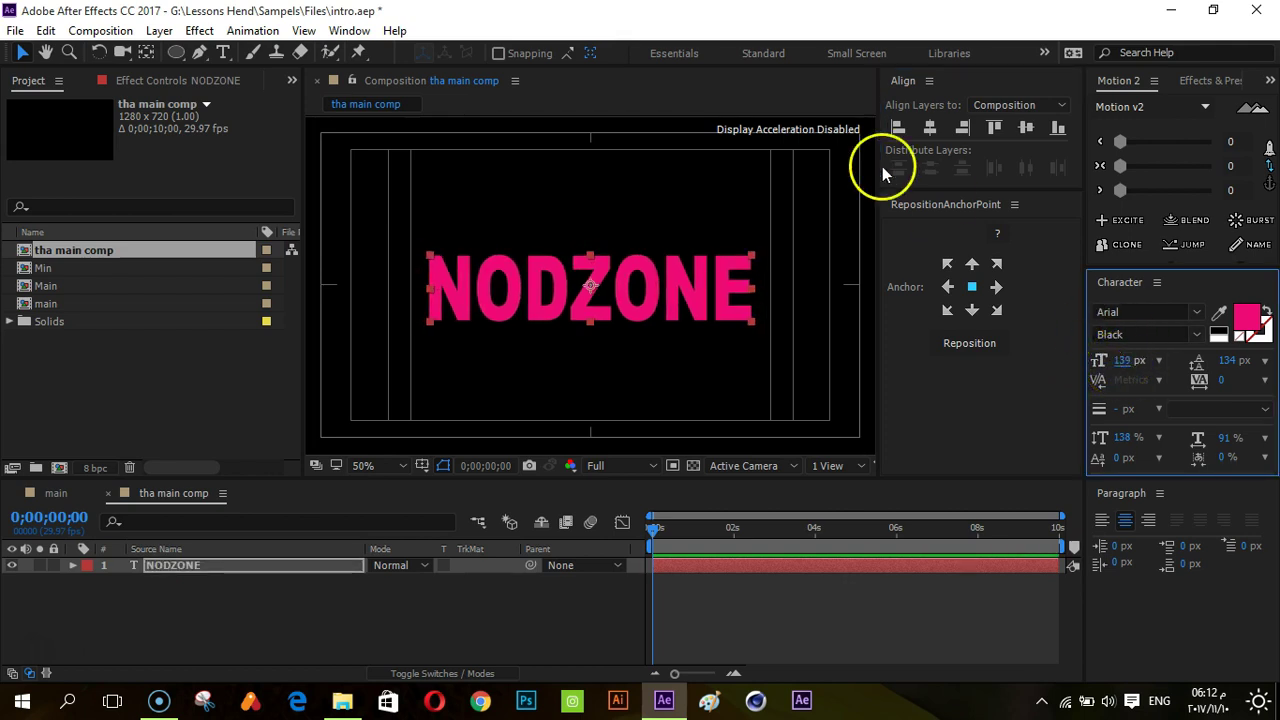
pyautogui.click(979, 127)
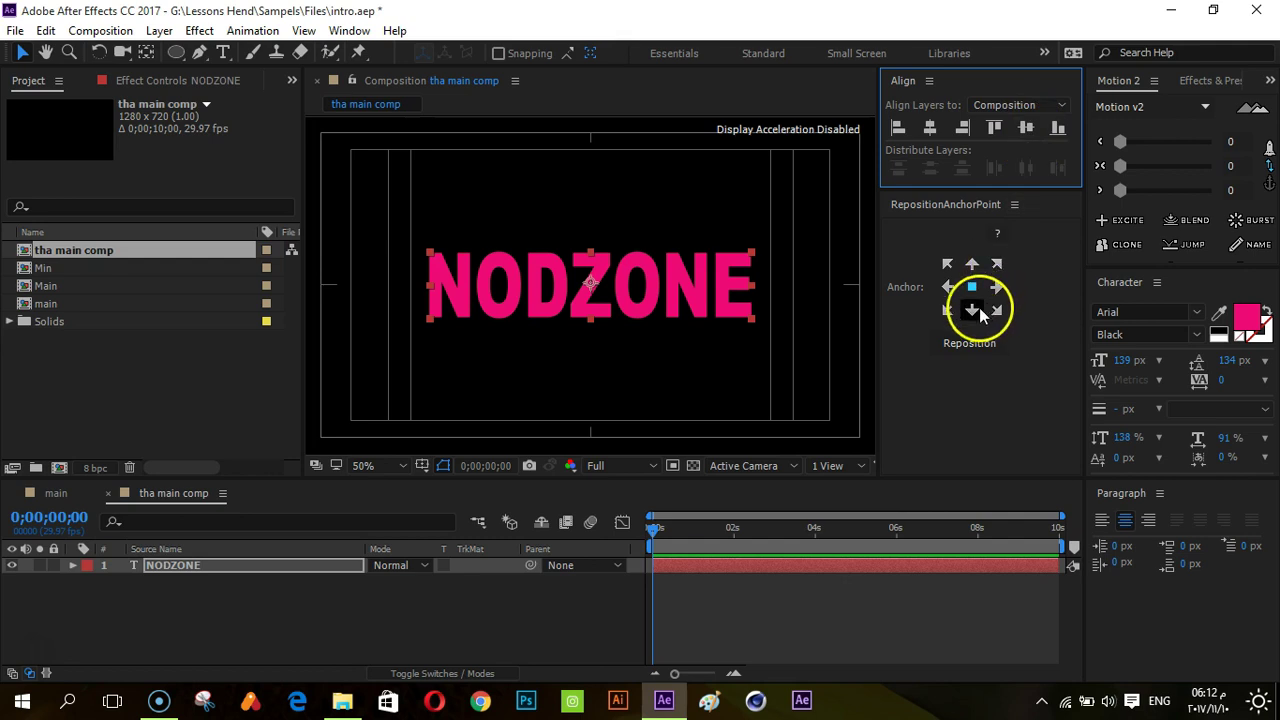
pyautogui.click(969, 343)
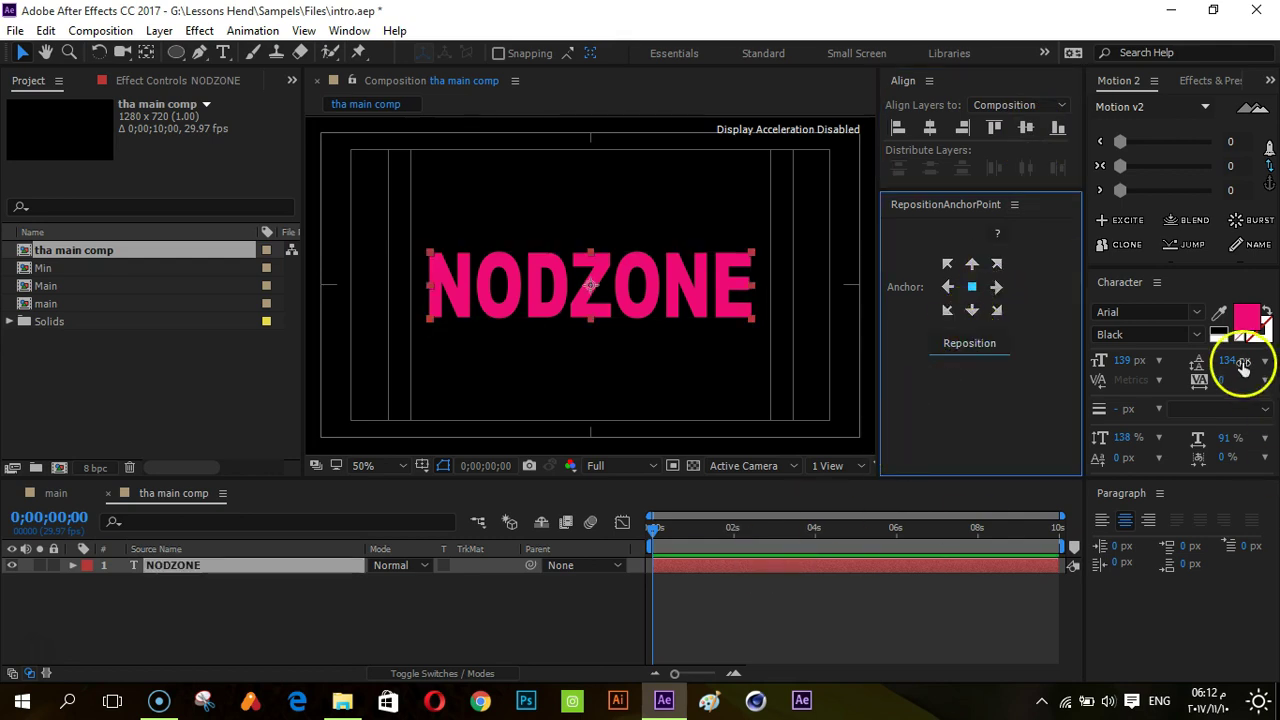
pyautogui.moveTo(1230, 362)
pyautogui.mouseDown()
pyautogui.moveTo(1272, 370)
pyautogui.moveTo(1217, 400)
pyautogui.mouseUp()
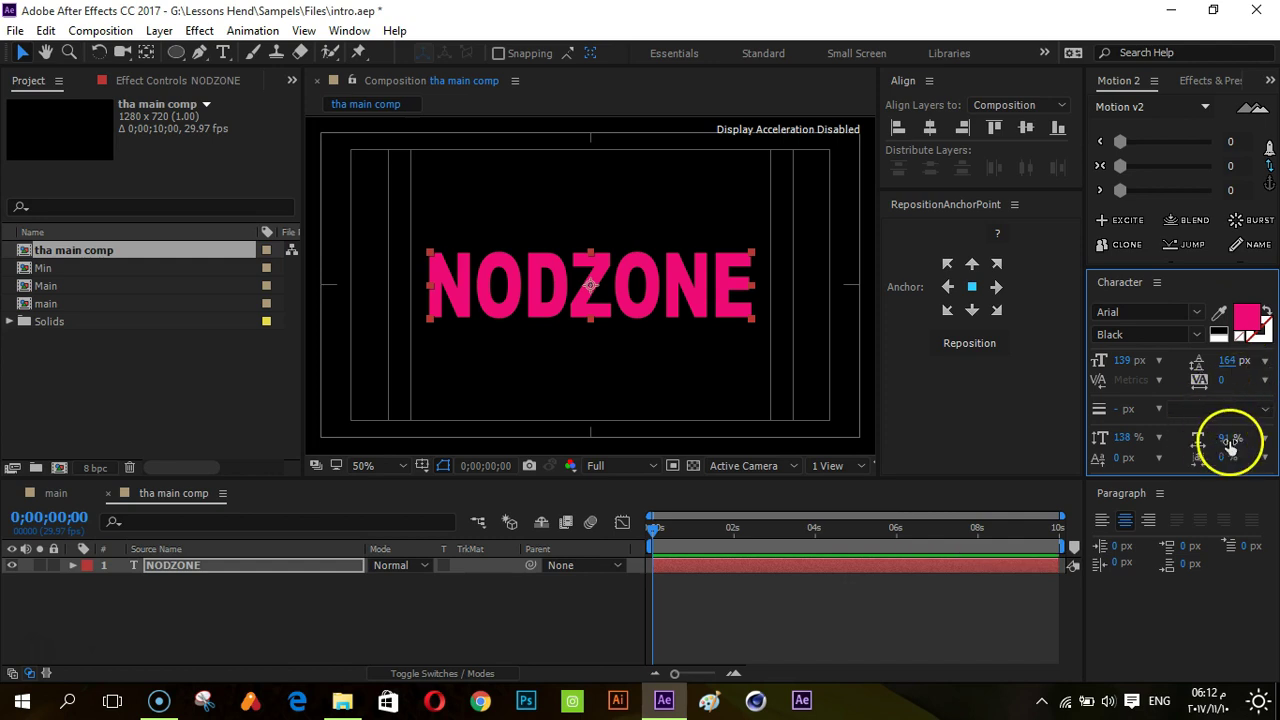
pyautogui.moveTo(1125, 437)
pyautogui.mouseDown()
pyautogui.moveTo(1157, 438)
pyautogui.moveTo(1145, 441)
pyautogui.mouseUp()
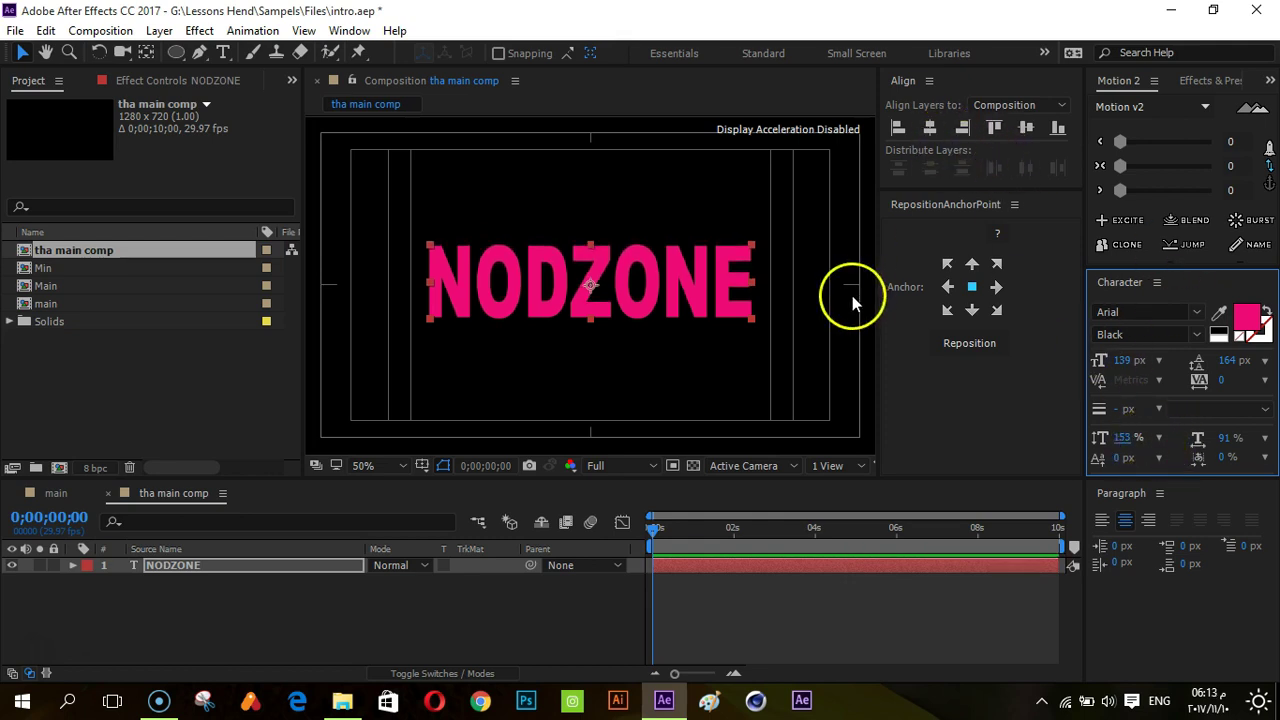
pyautogui.click(980, 332)
pyautogui.click(930, 127)
pyautogui.click(816, 604)
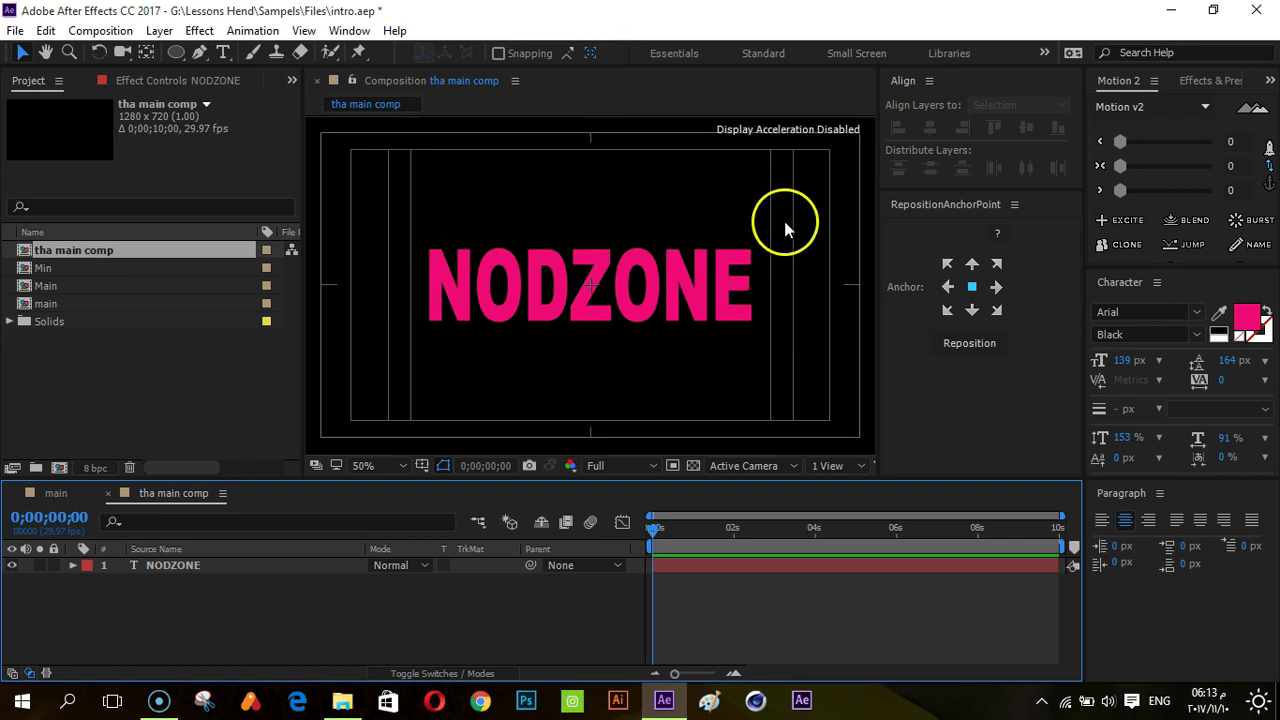
pyautogui.scroll(2, 661, 263)
pyautogui.scroll(-2, 669, 273)
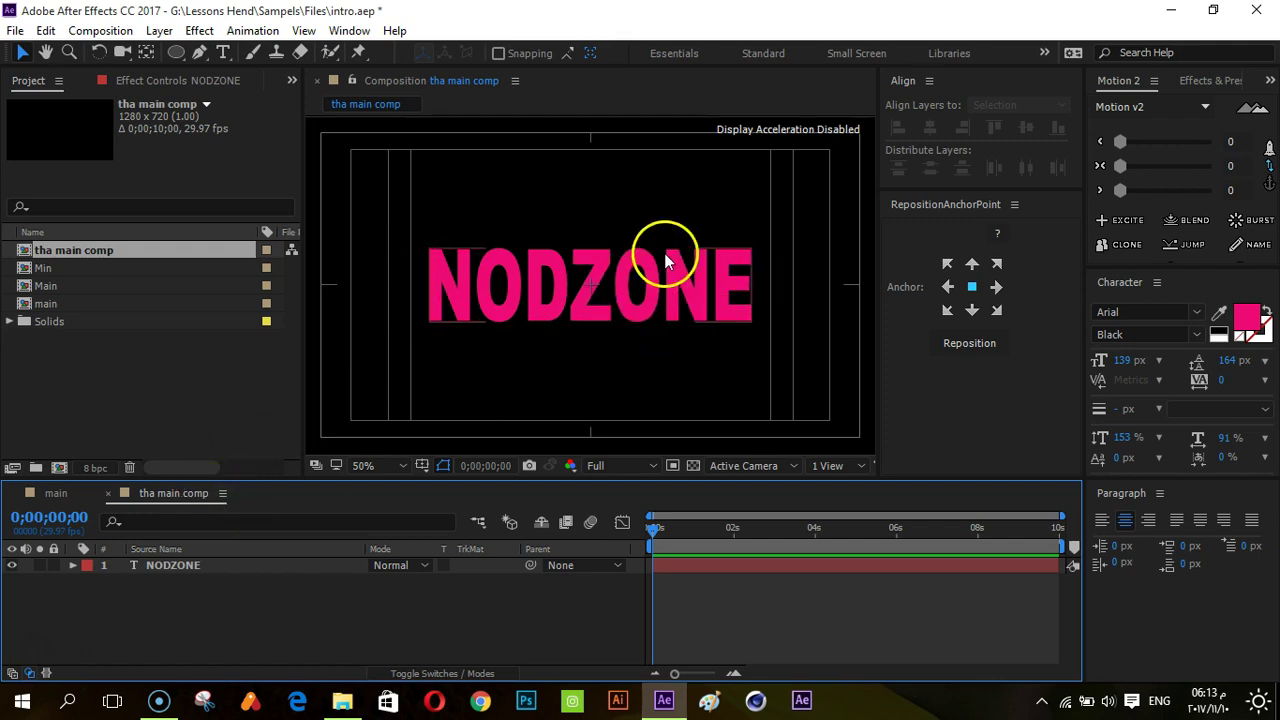
pyautogui.scroll(2, 640, 322)
pyautogui.scroll(-2, 640, 322)
# - Choose the Rectangle Tool and select the NODZONE text layer
pyautogui.click(178, 54)
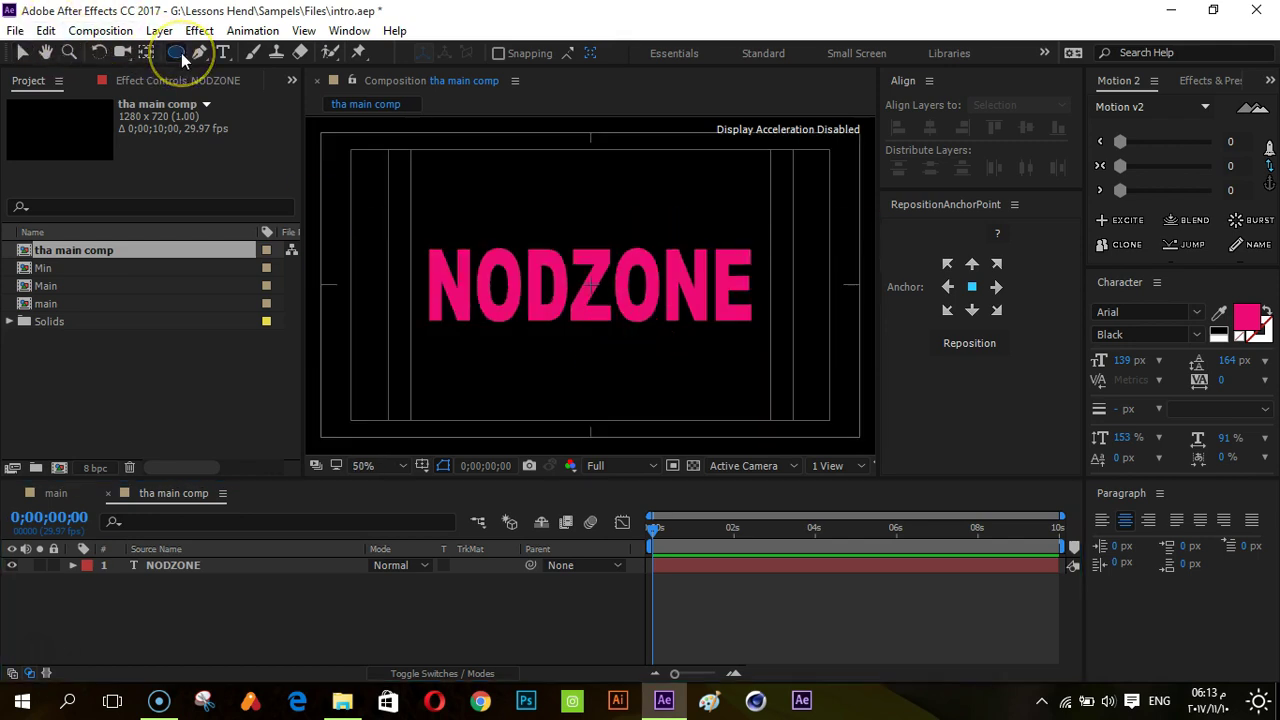
pyautogui.click(255, 51)
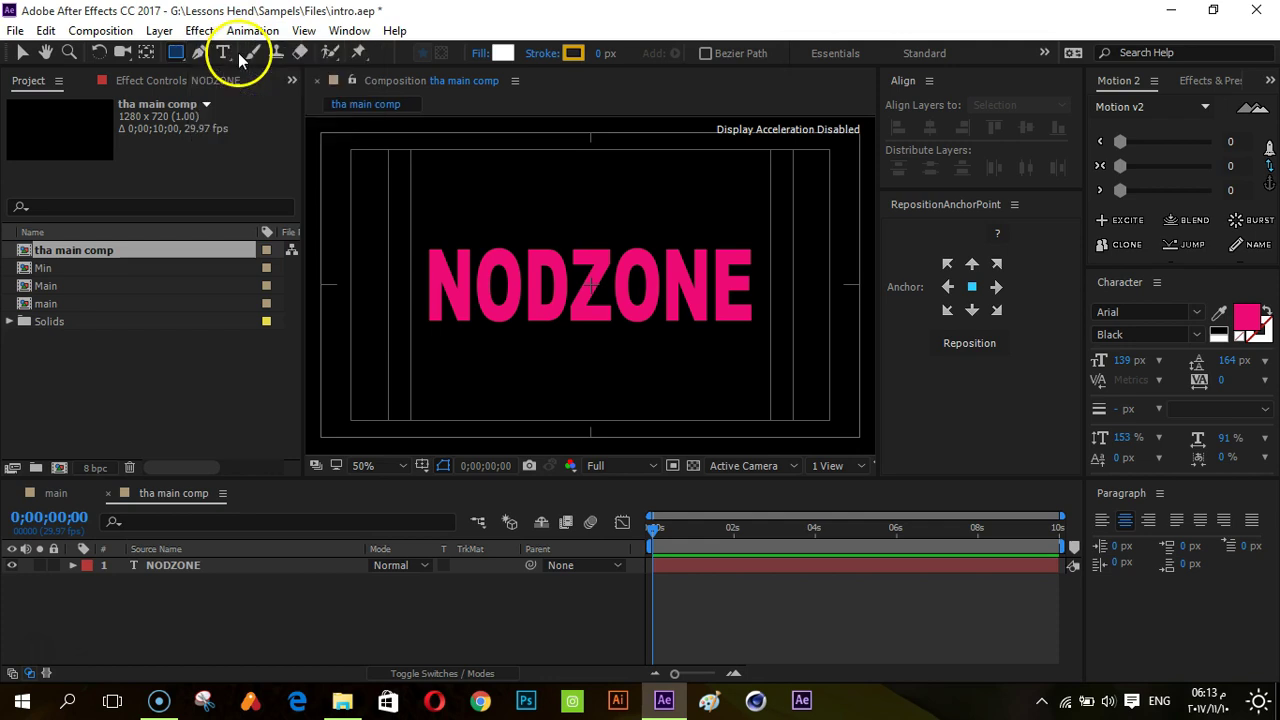
pyautogui.click(158, 566)
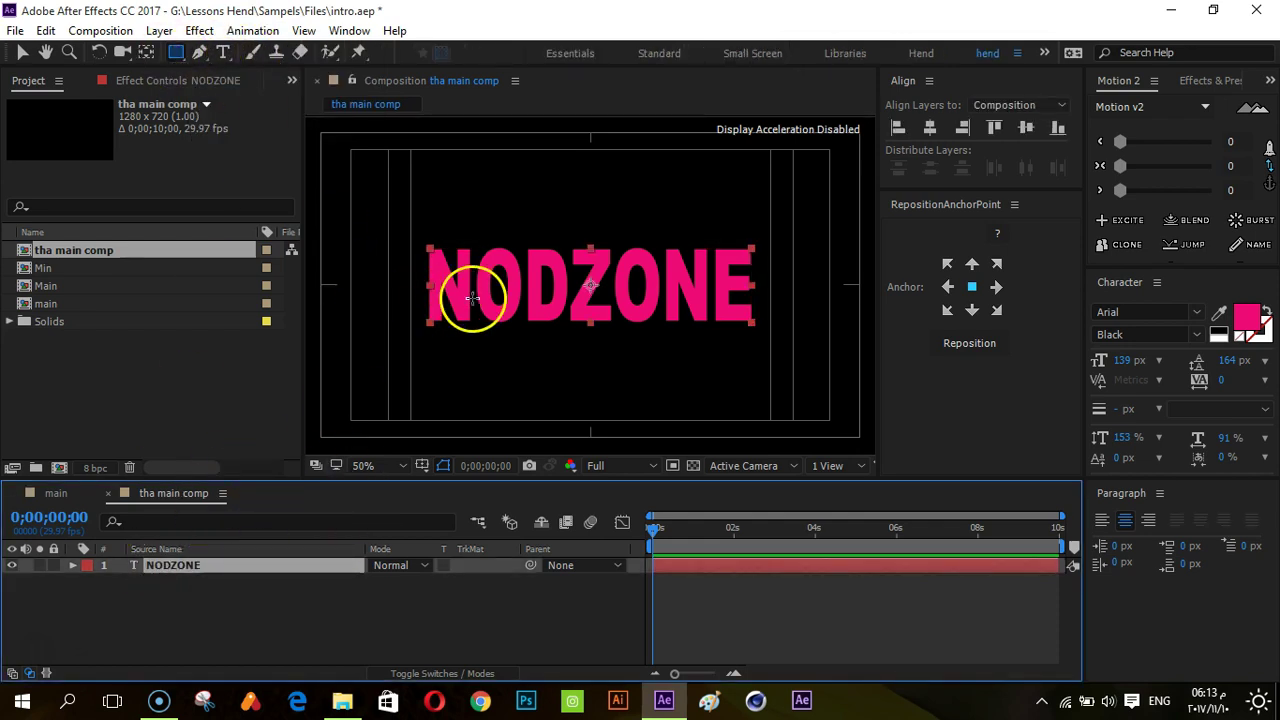
pyautogui.press('.')
pyautogui.press(',')
pyautogui.press('.')
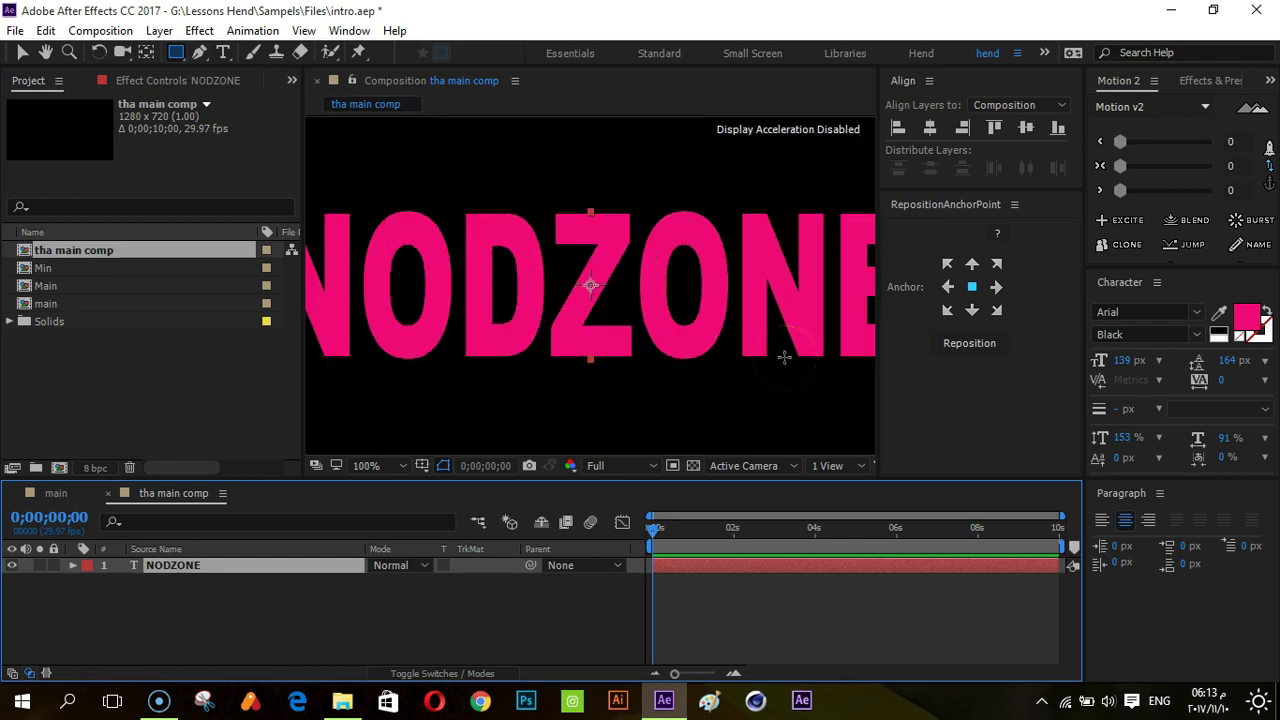
pyautogui.press(',')
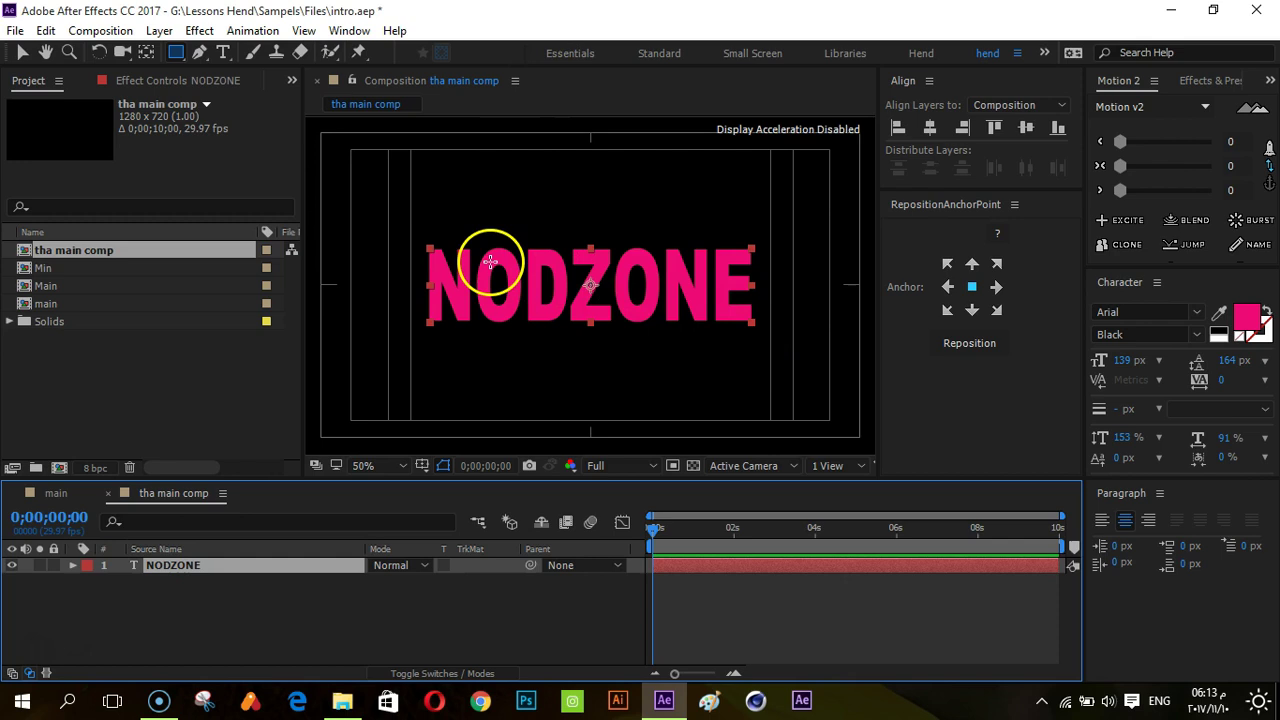
# - Show the rulers and drag a horizontal guide onto the NODZONE text's centre point
pyautogui.hotkey('ctrl', 'r')
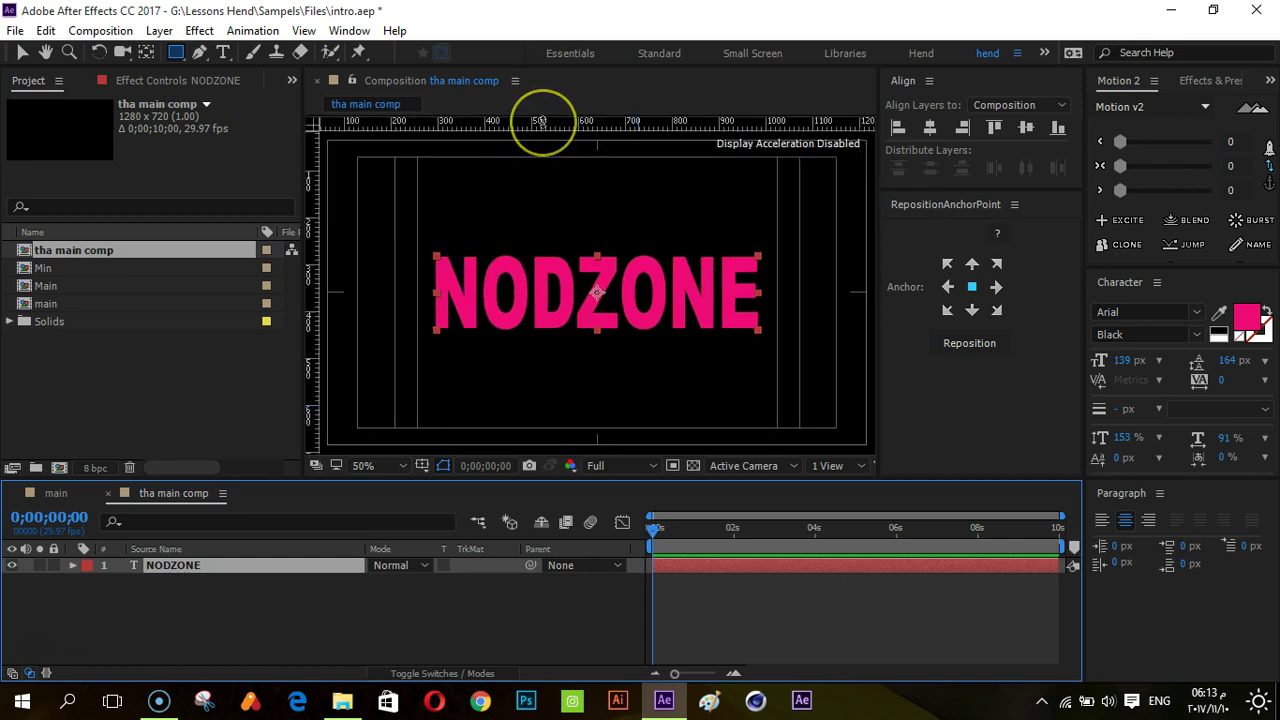
pyautogui.moveTo(391, 123)
pyautogui.mouseDown()
pyautogui.moveTo(552, 128)
pyautogui.moveTo(544, 296)
pyautogui.mouseUp()
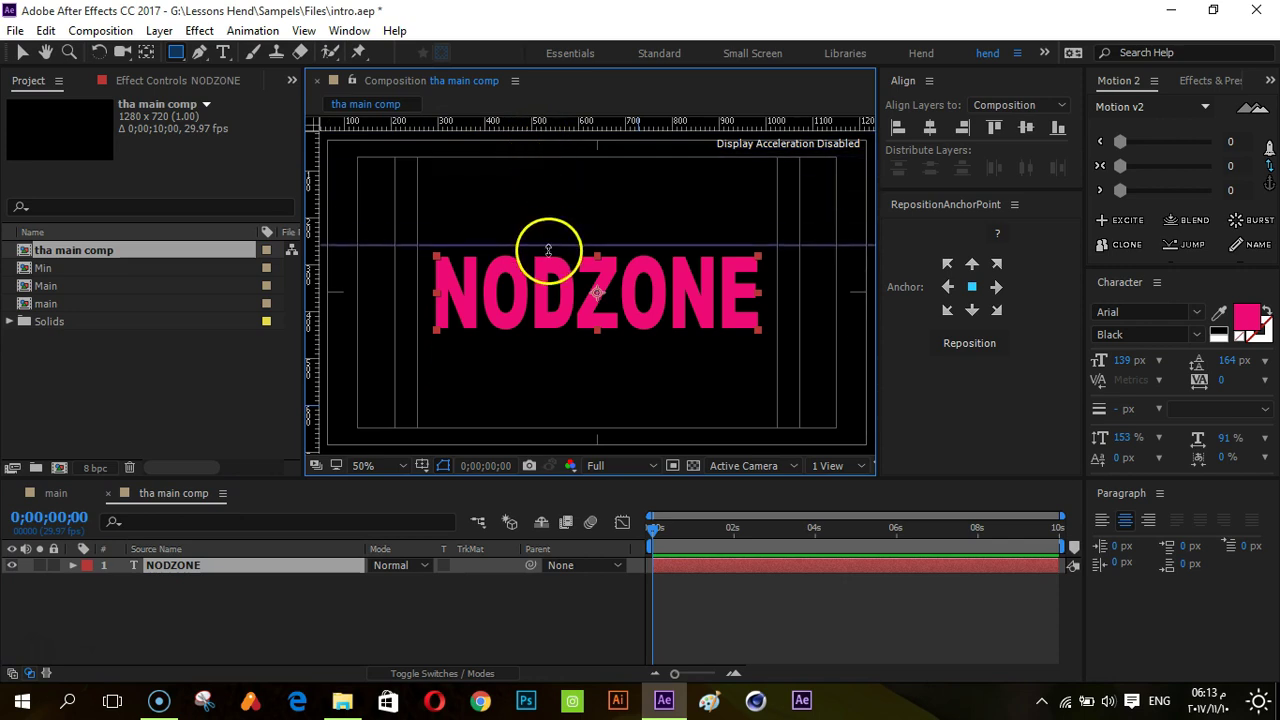
pyautogui.press('.')
pyautogui.press('.')
pyautogui.press('.')
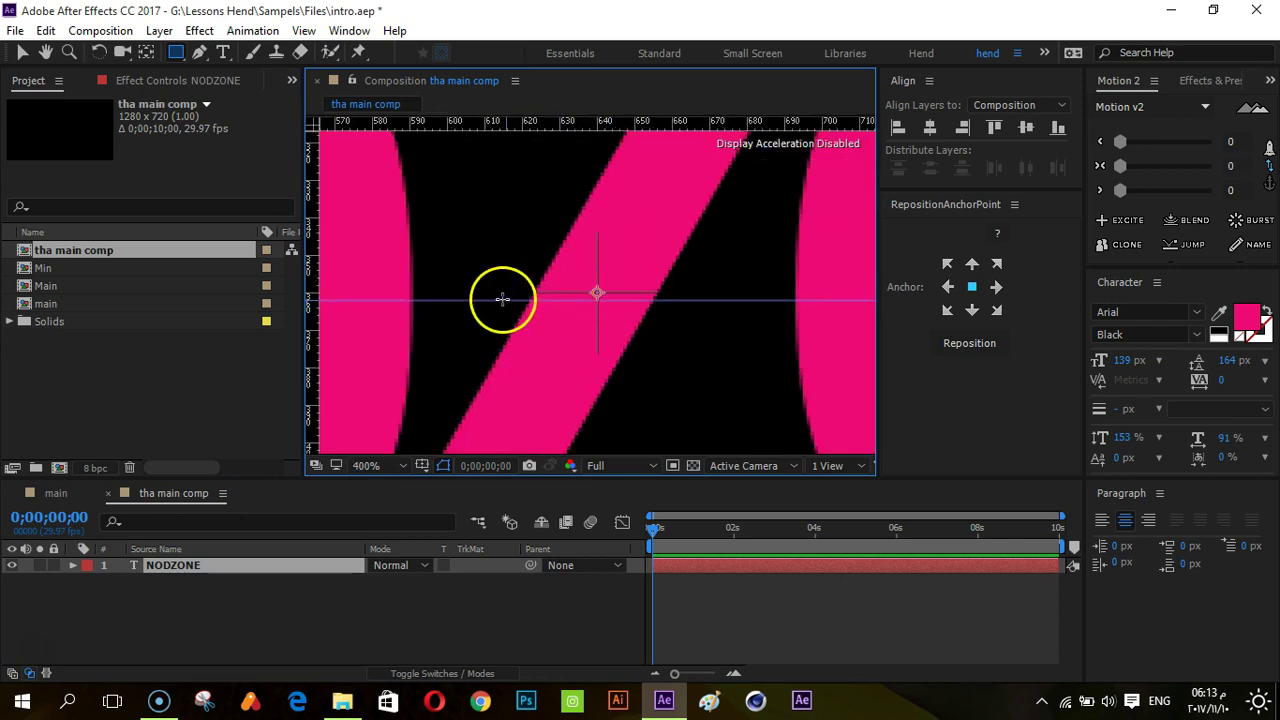
pyautogui.click(22, 54)
pyautogui.moveTo(408, 301); pyautogui.dragTo(411, 291)
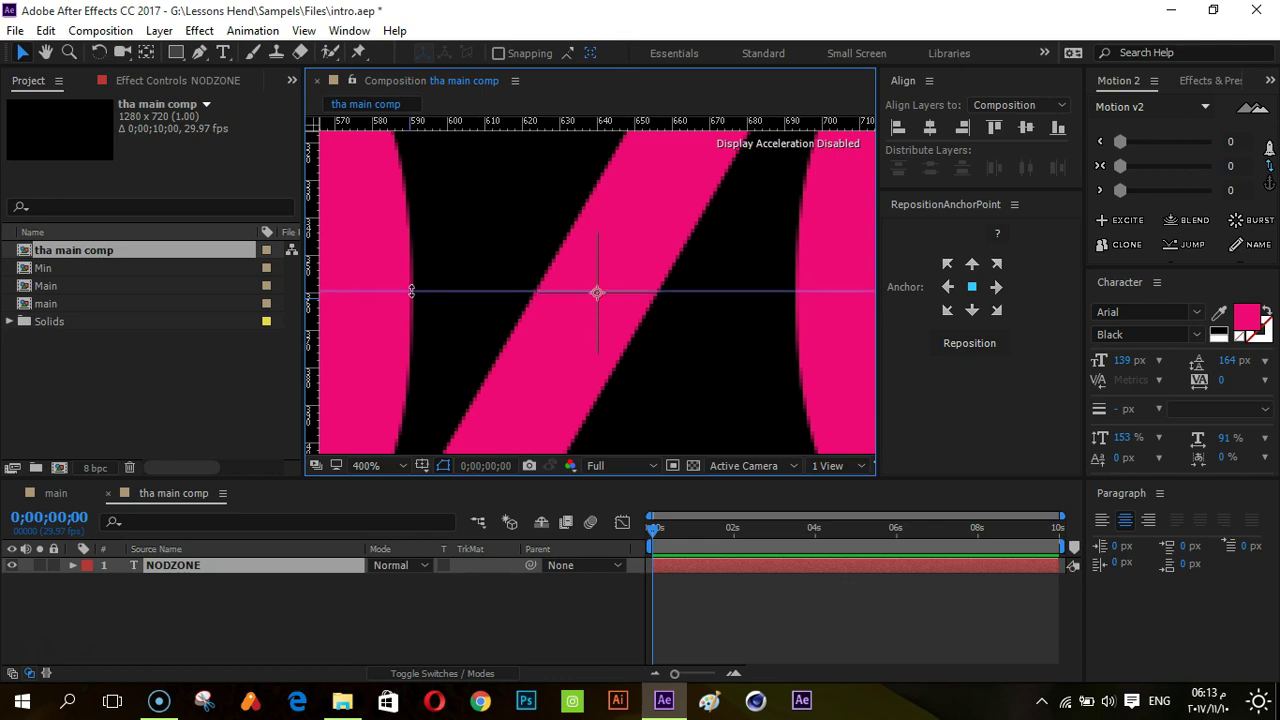
pyautogui.press(',')
pyautogui.press(',')
pyautogui.press(',')
pyautogui.press(',')
pyautogui.press('.')
pyautogui.press('.')
pyautogui.press(',')
pyautogui.press(',')
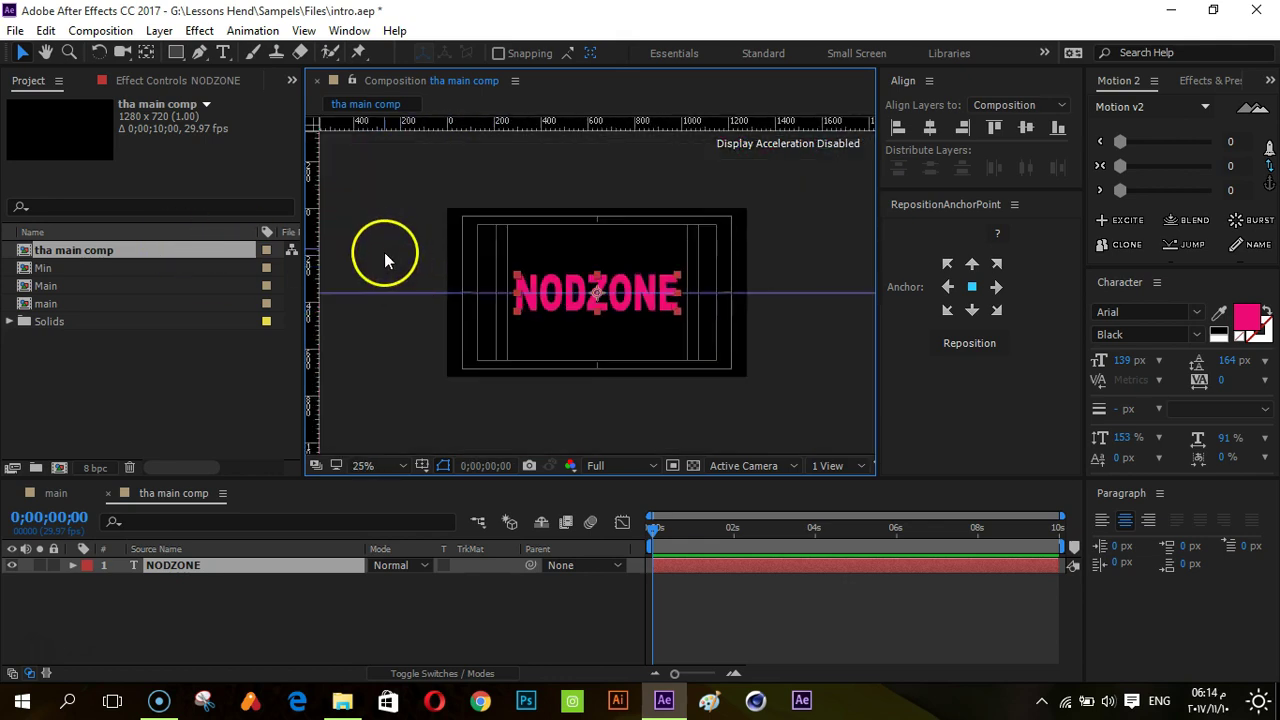
pyautogui.press('.')
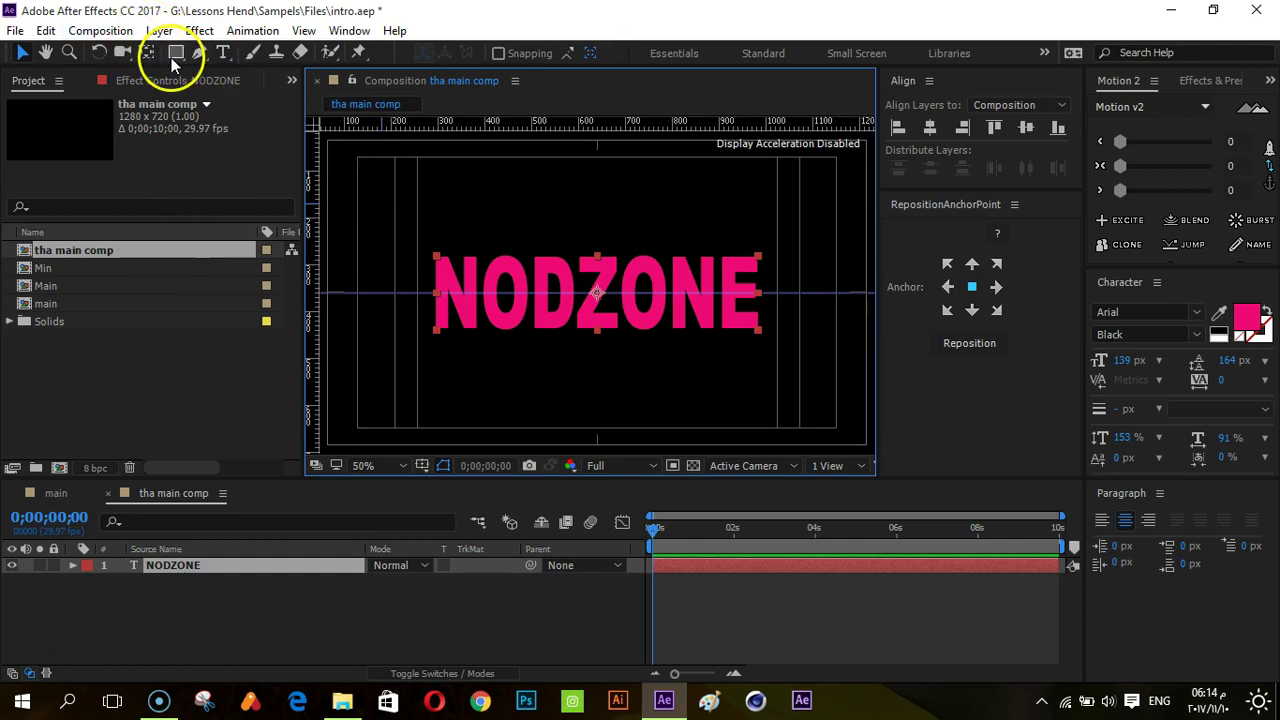
pyautogui.moveTo(175, 52); pyautogui.dragTo(251, 57)
# - Choose the Rectangle Tool and hide the rulers
pyautogui.click(251, 57)
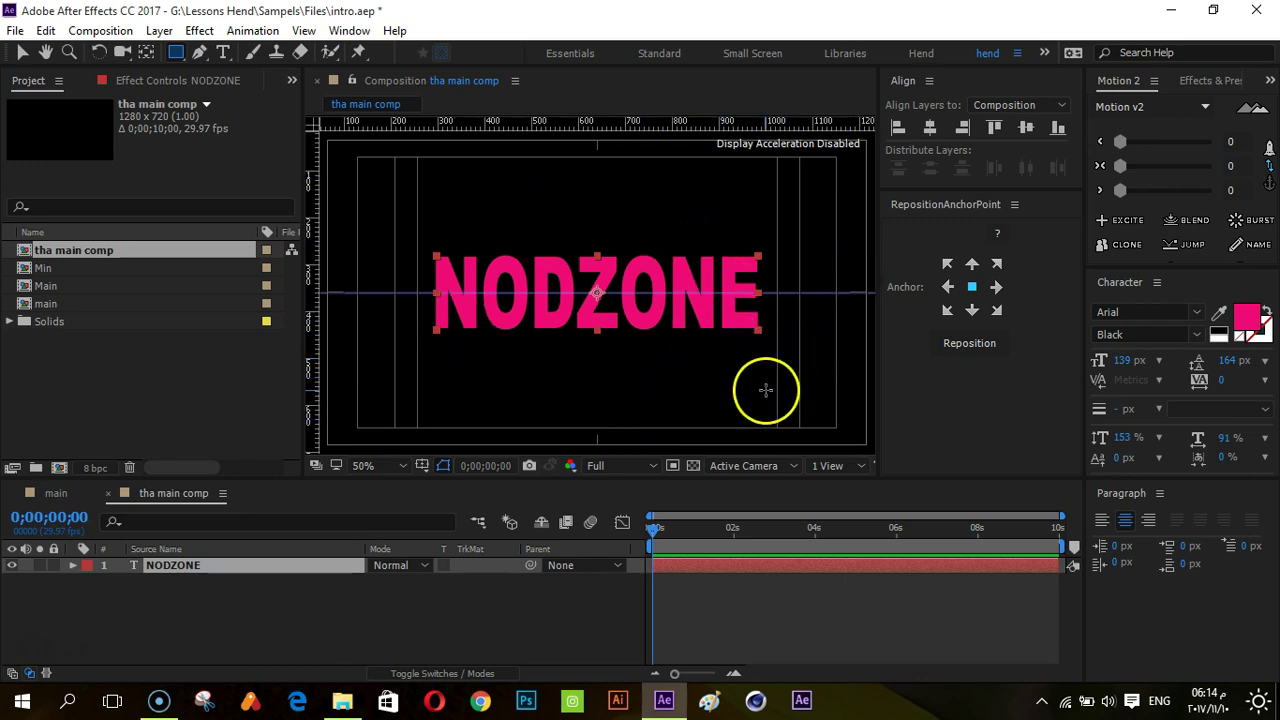
pyautogui.press('.')
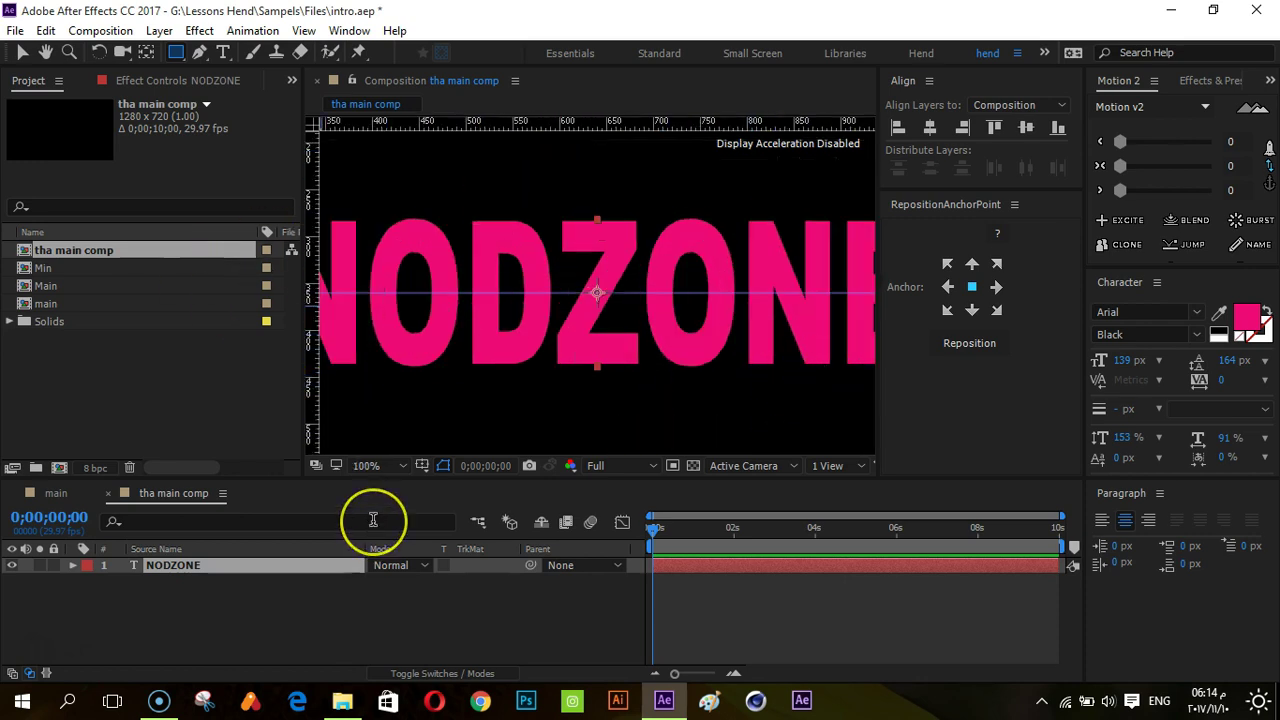
pyautogui.hotkey('ctrl', 'r')
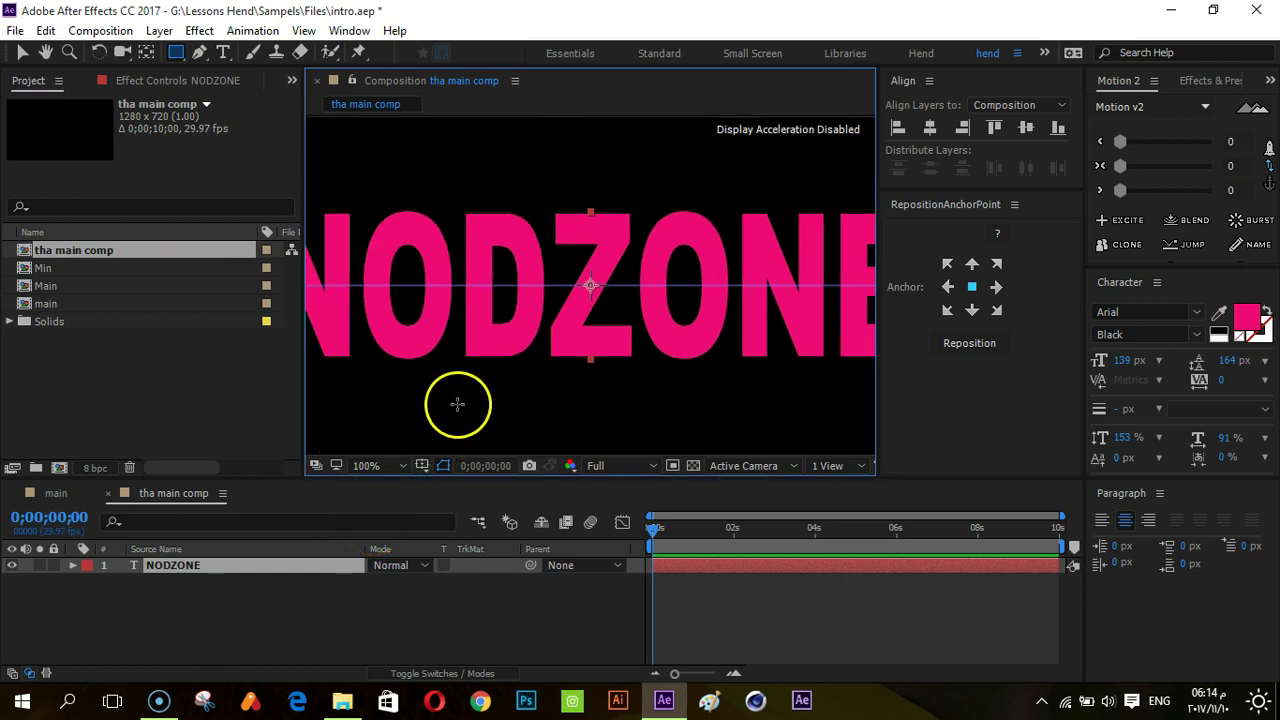
pyautogui.press(',')
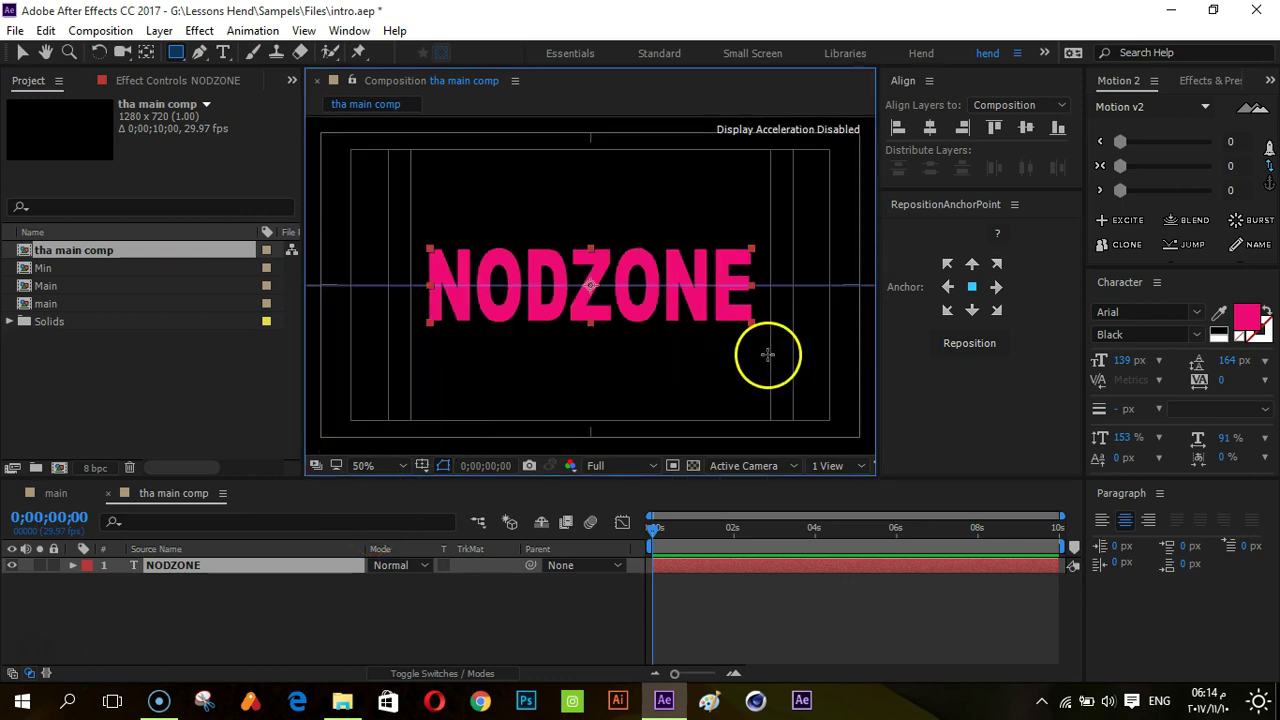
# - Draw a rectangular mask from the guide down over NODZONE's lower half, spanning the whole word
pyautogui.moveTo(774, 357); pyautogui.dragTo(482, 286)
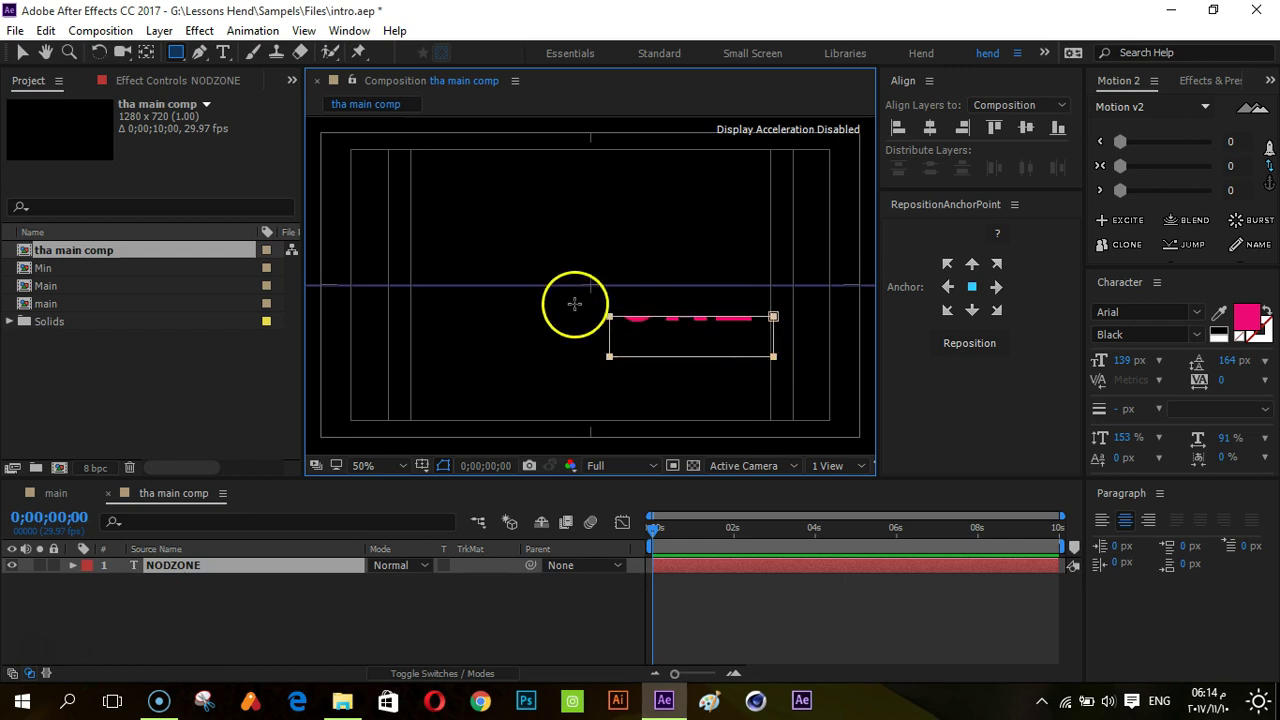
pyautogui.moveTo(478, 290); pyautogui.dragTo(413, 289)
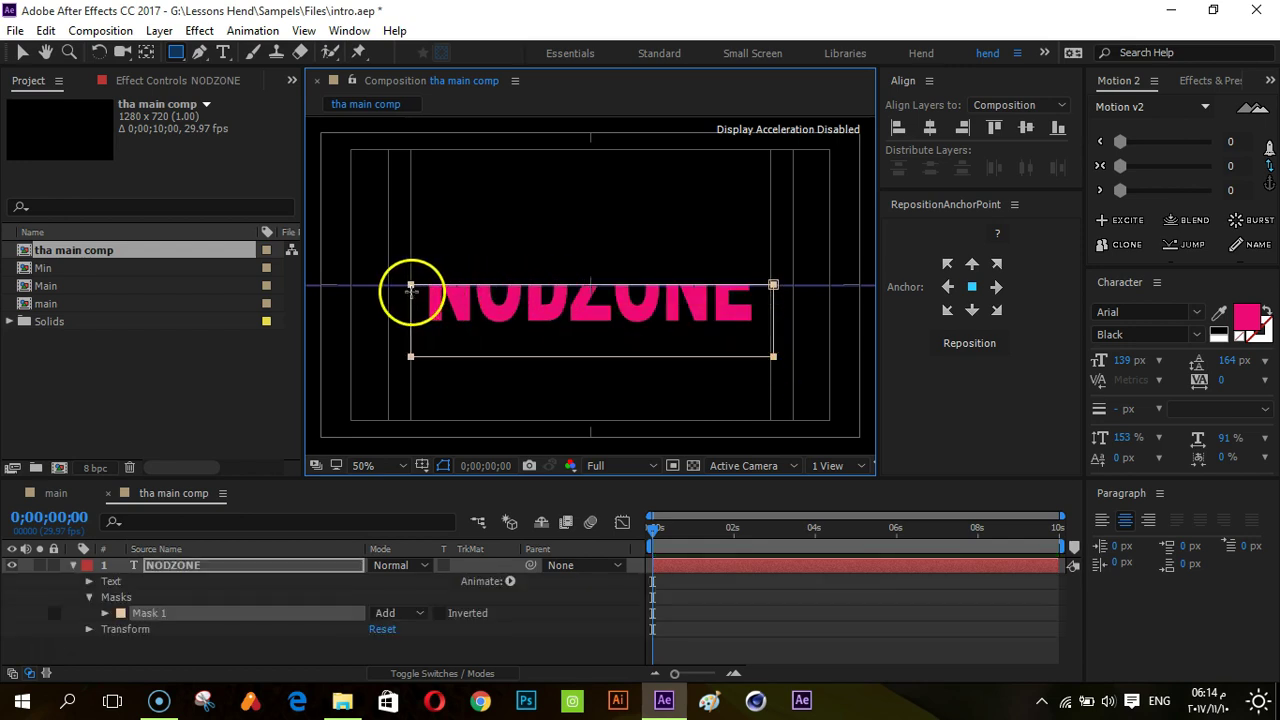
pyautogui.scroll(3, 594, 355)
pyautogui.scroll(2, 594, 345)
pyautogui.scroll(1, 597, 334)
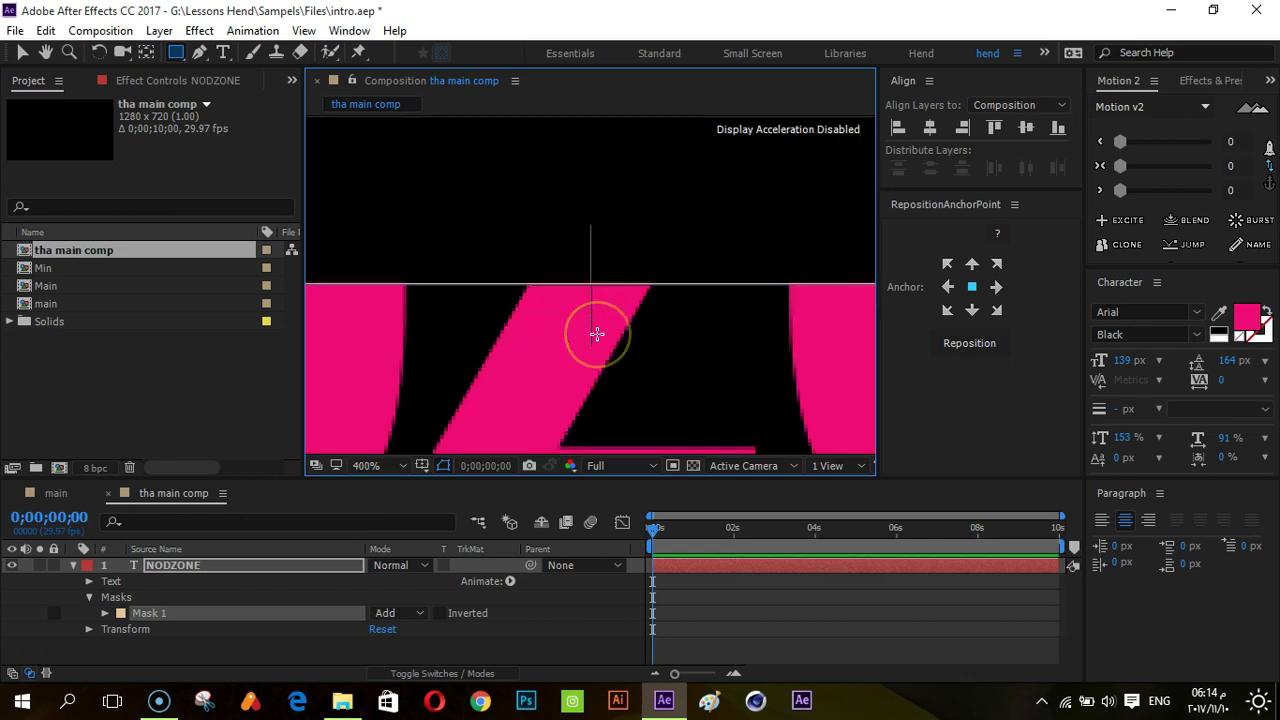
pyautogui.scroll(1, 597, 334)
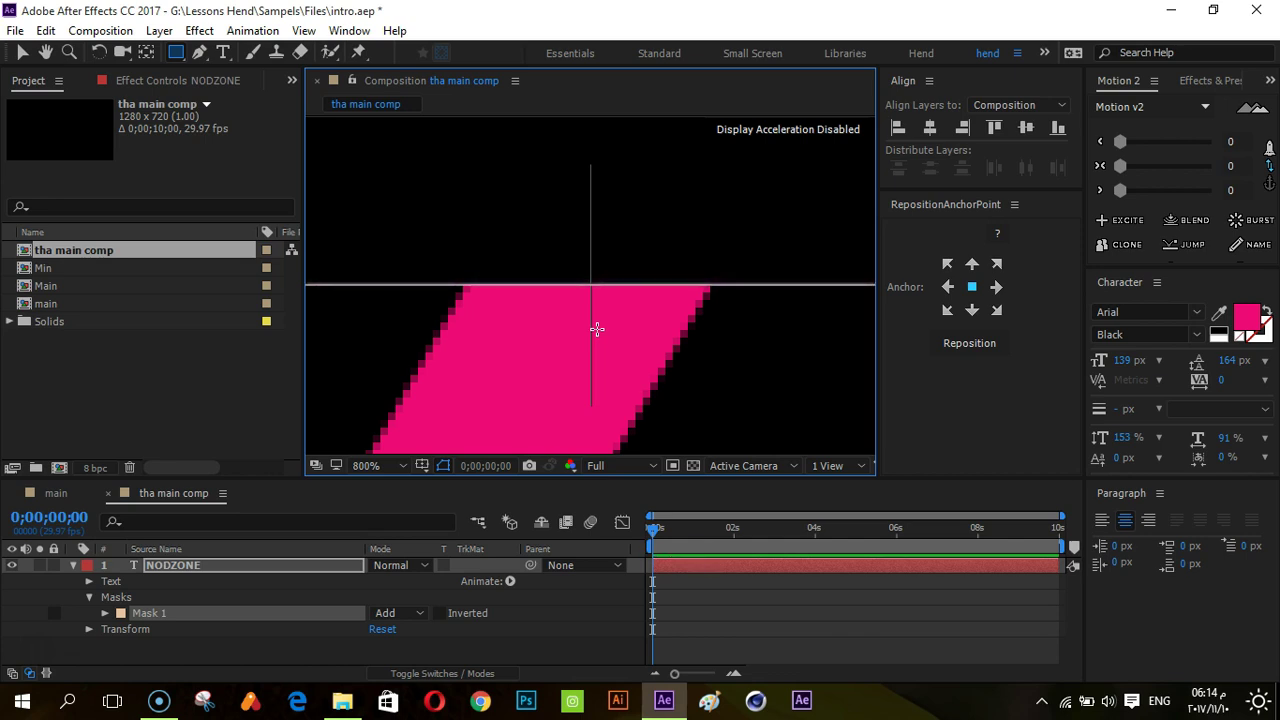
pyautogui.scroll(-5, 597, 329)
pyautogui.scroll(-3, 600, 300)
pyautogui.scroll(3, 605, 300)
pyautogui.scroll(-2, 600, 311)
# - Rename the masked NODZONE layer to 'Down'
pyautogui.click(521, 635)
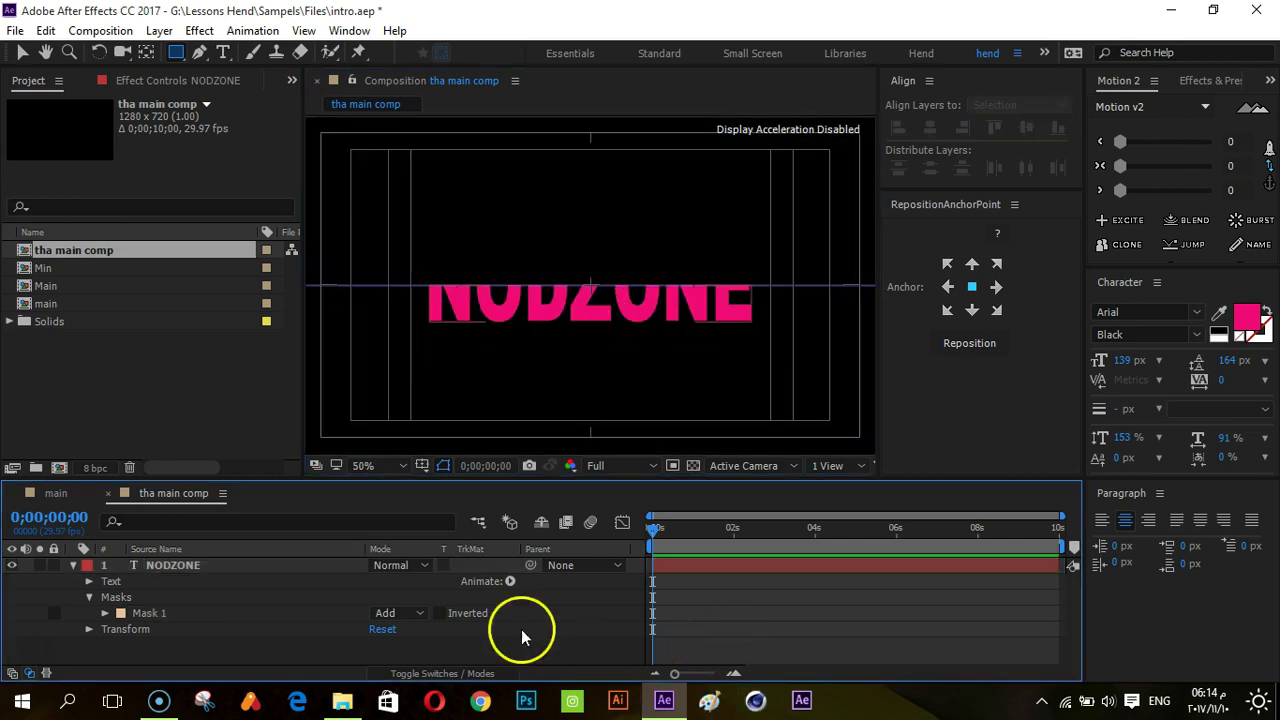
pyautogui.click(213, 569)
pyautogui.click(73, 566)
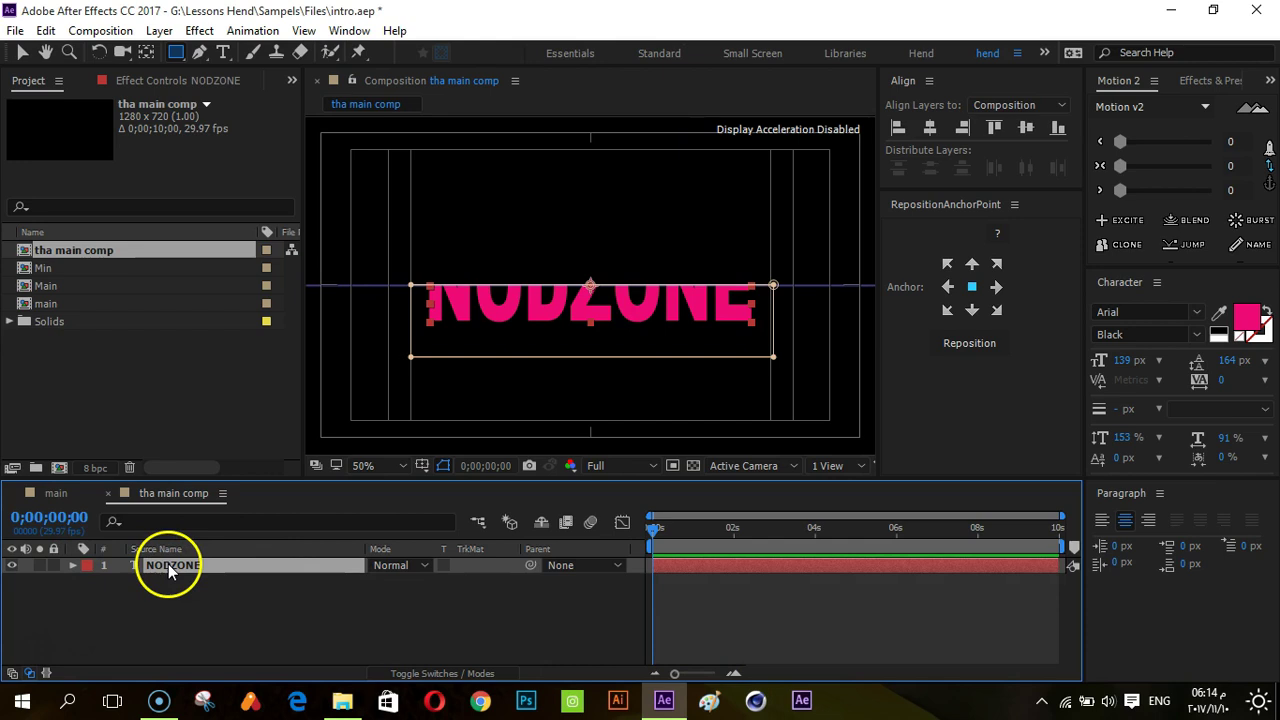
pyautogui.press('Return')
pyautogui.write('Do')
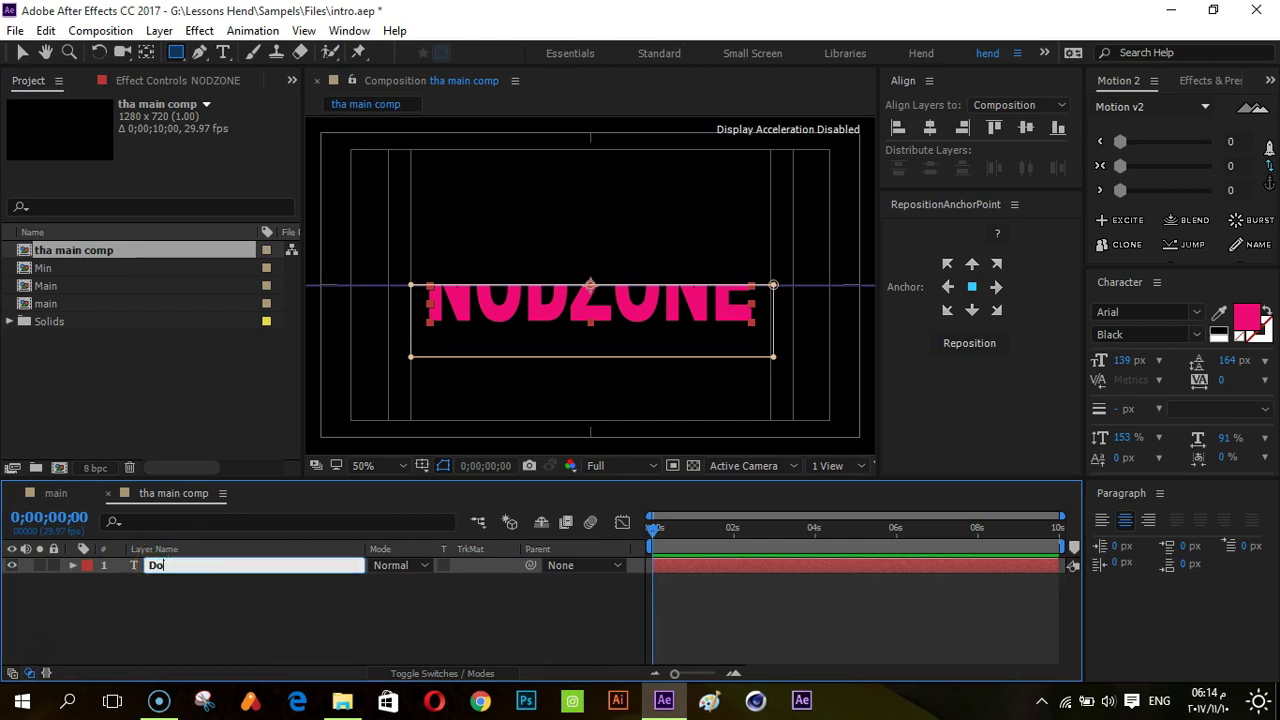
pyautogui.write('wn')
pyautogui.press('Return')
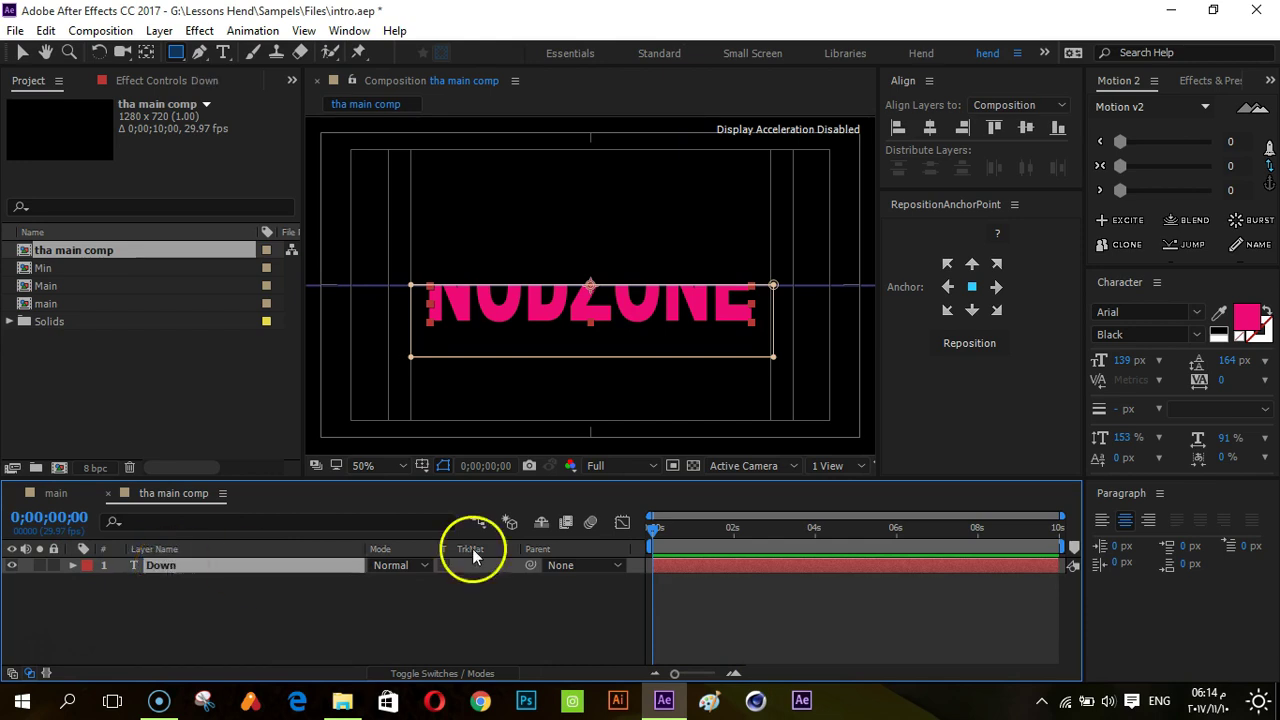
# - Duplicate the Down layer and name the copy 'Upper'
pyautogui.click(209, 600)
pyautogui.click(193, 568)
pyautogui.hotkey('ctrl', 'd')
pyautogui.press('Return')
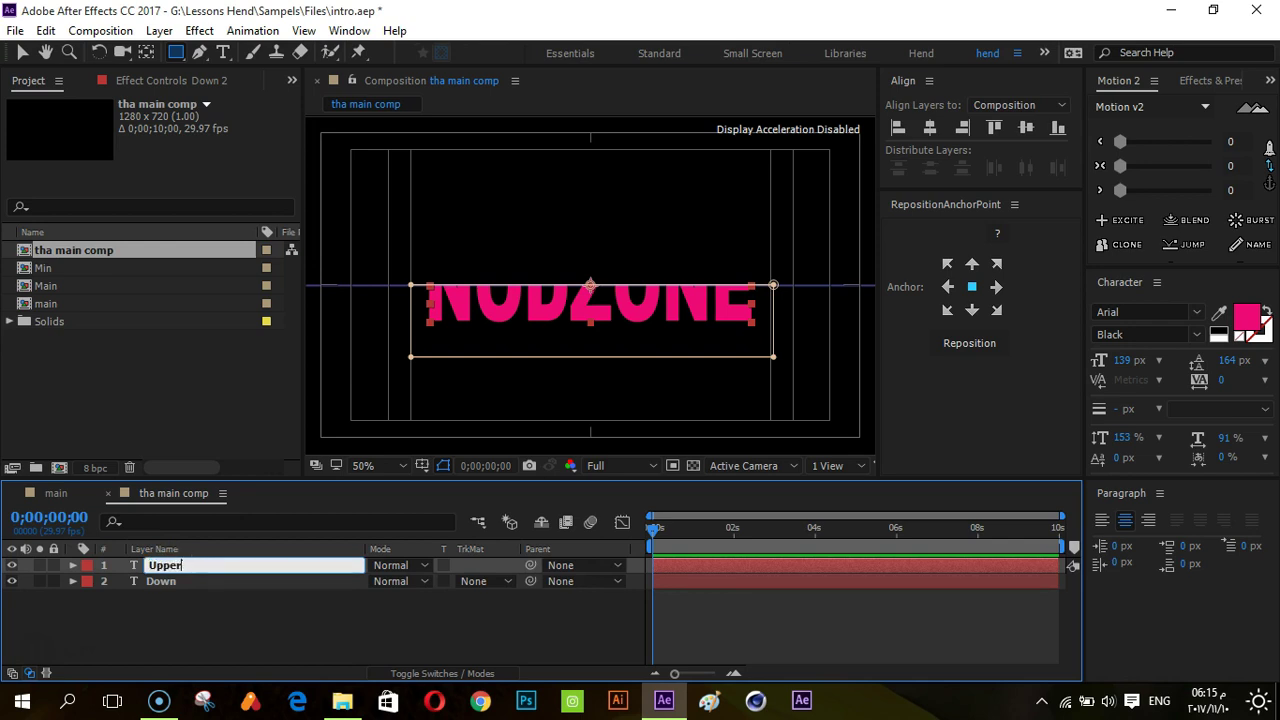
pyautogui.press('Return')
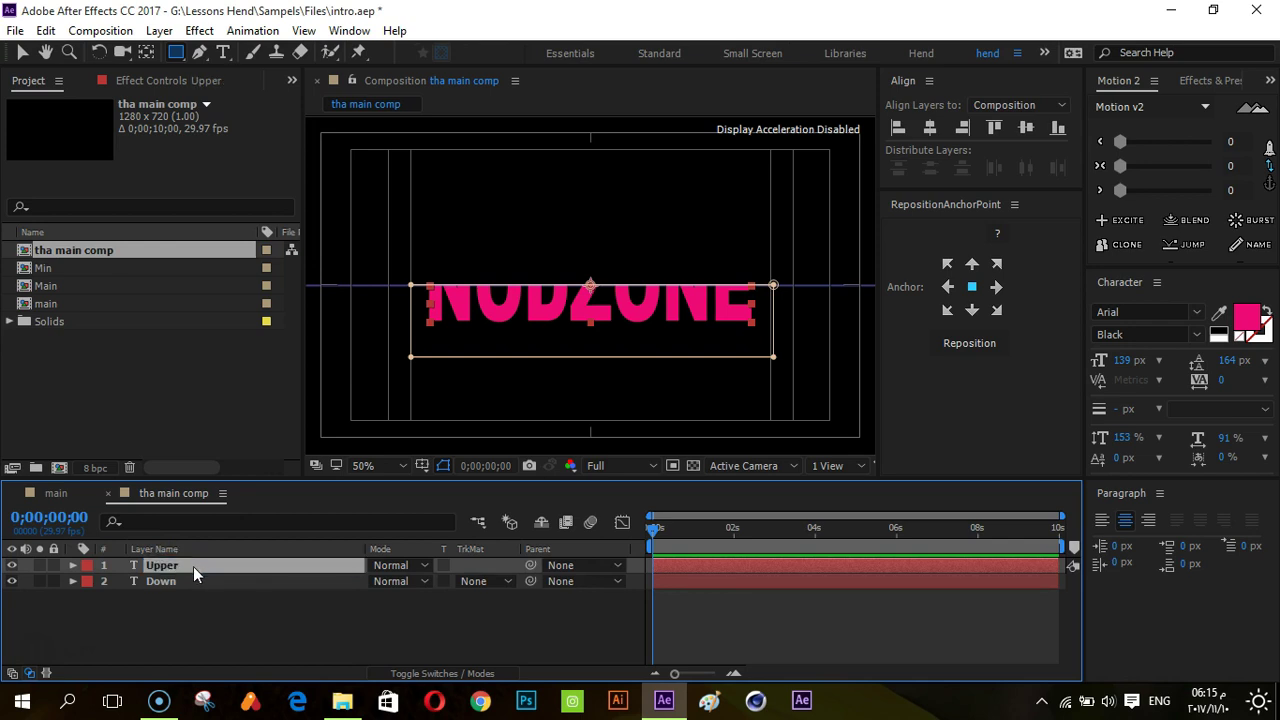
pyautogui.press('m')
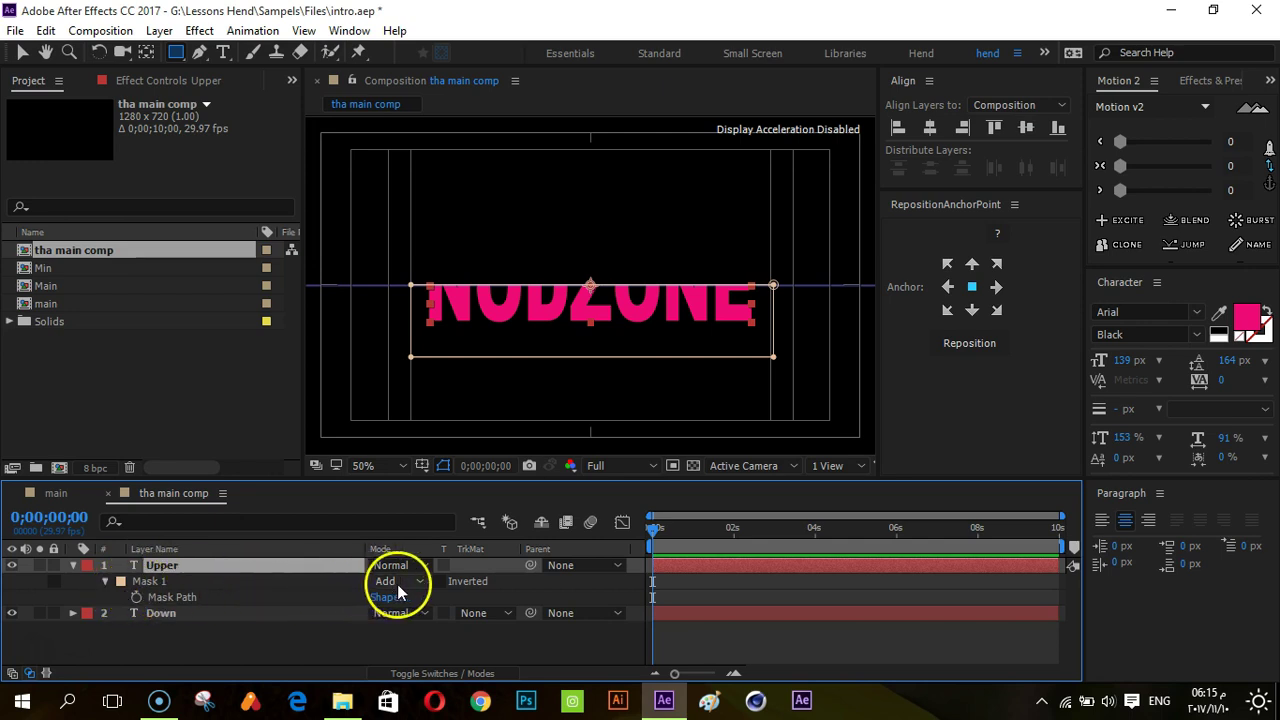
pyautogui.click(397, 582)
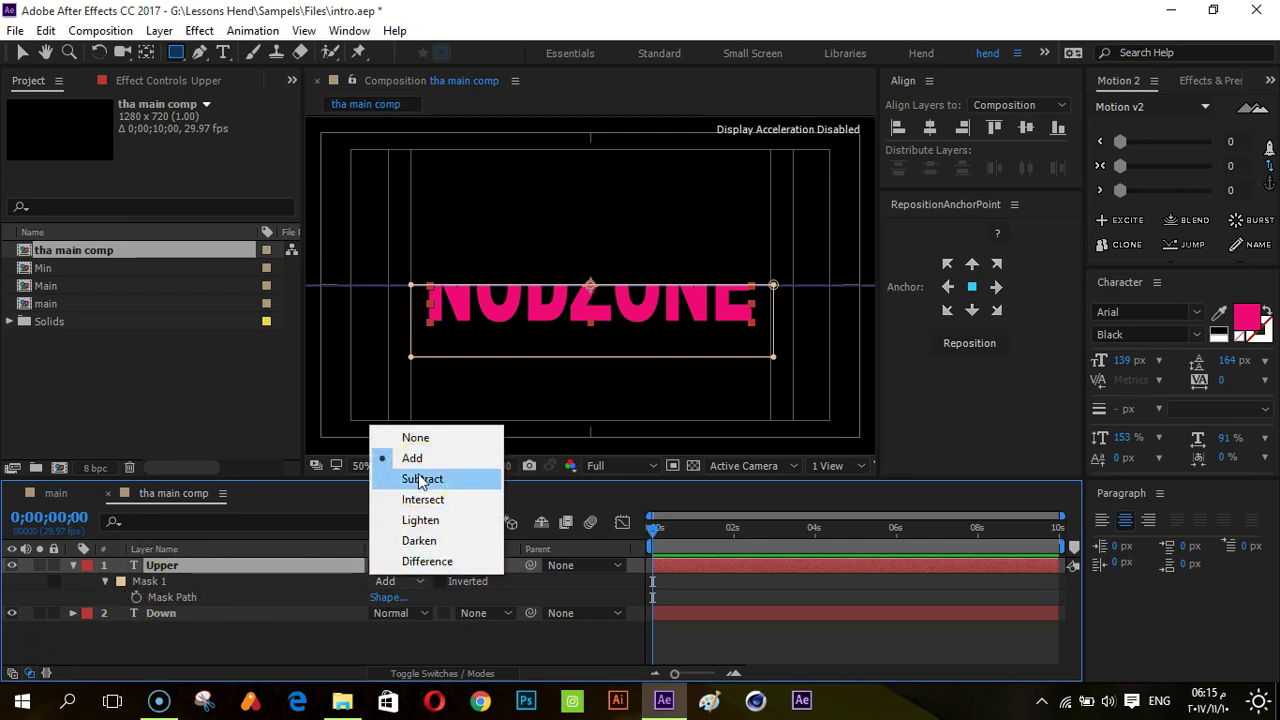
pyautogui.click(421, 480)
pyautogui.click(277, 643)
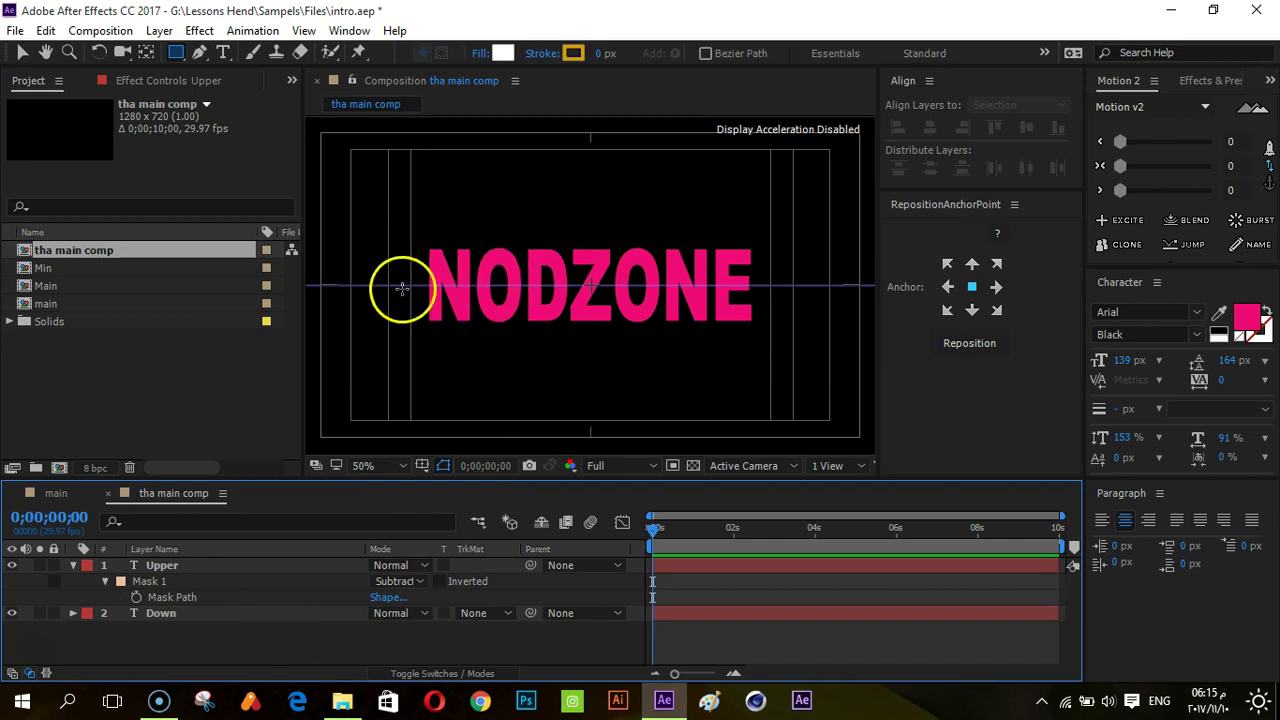
pyautogui.click(12, 613)
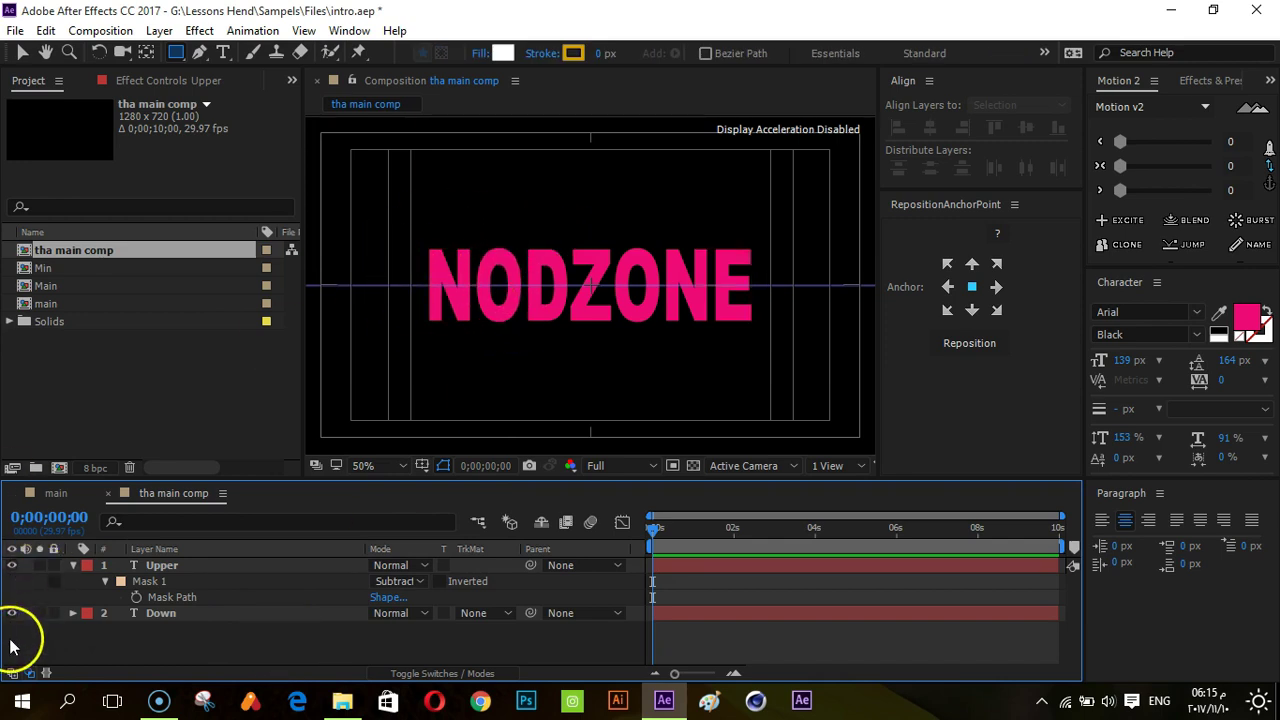
pyautogui.click(12, 613)
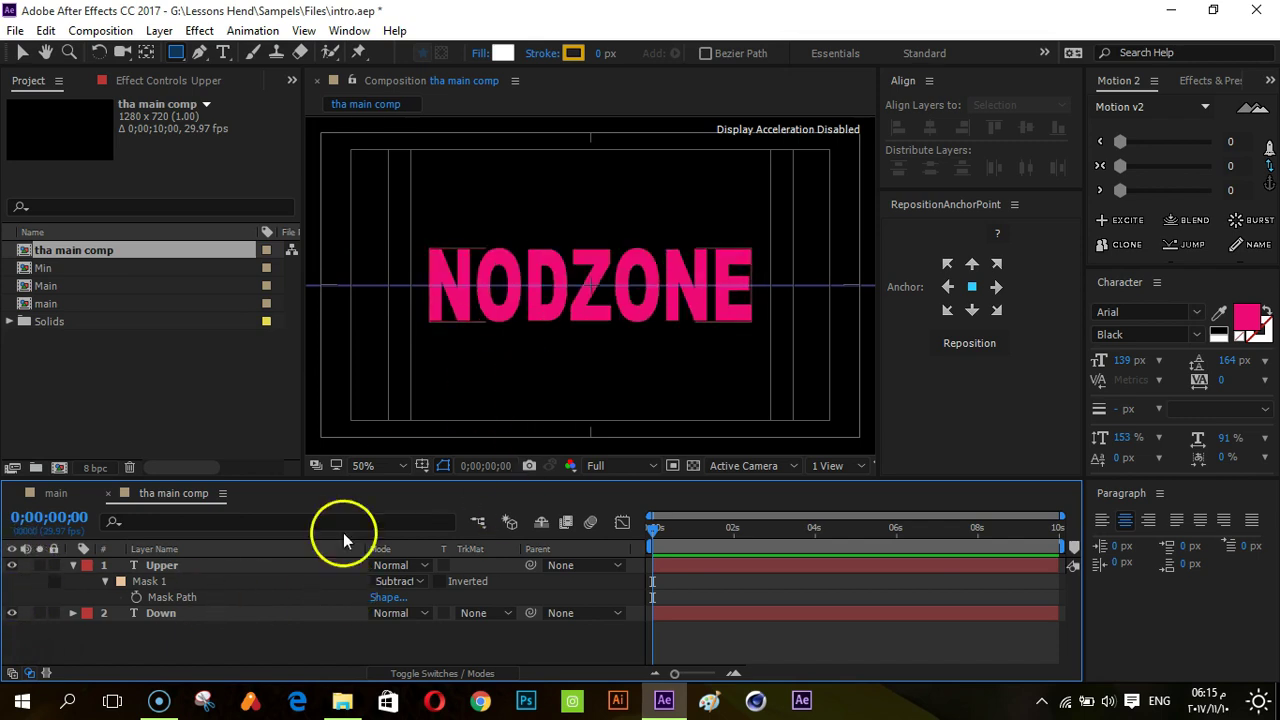
pyautogui.click(600, 403)
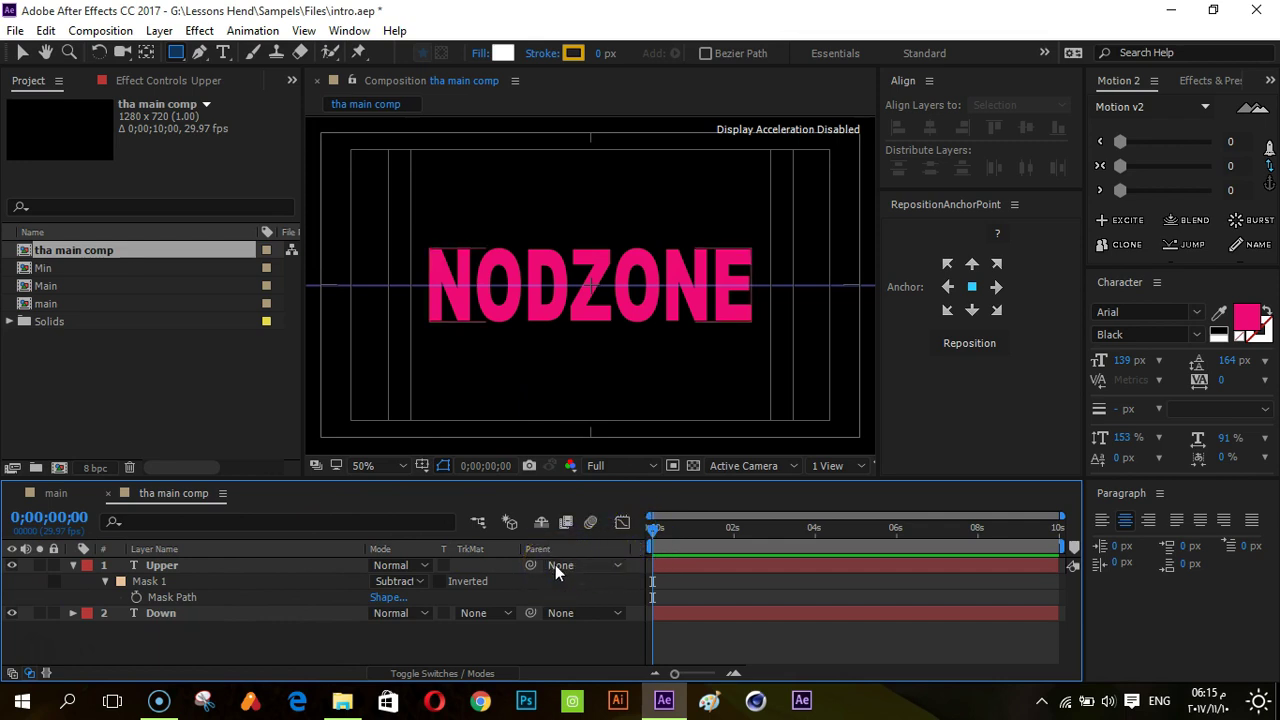
pyautogui.scroll(2, 557, 359)
pyautogui.scroll(-3, 569, 403)
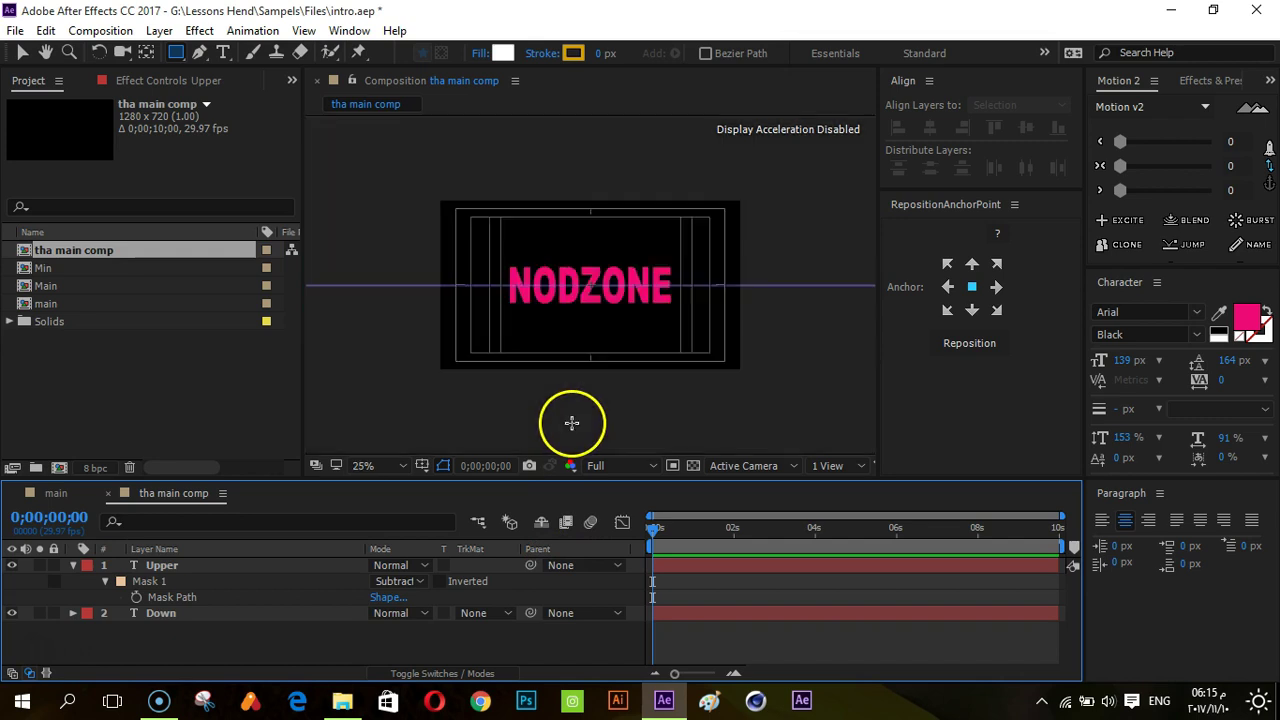
pyautogui.scroll(1, 551, 437)
pyautogui.click(45, 493)
pyautogui.moveTo(652, 529); pyautogui.dragTo(683, 546)
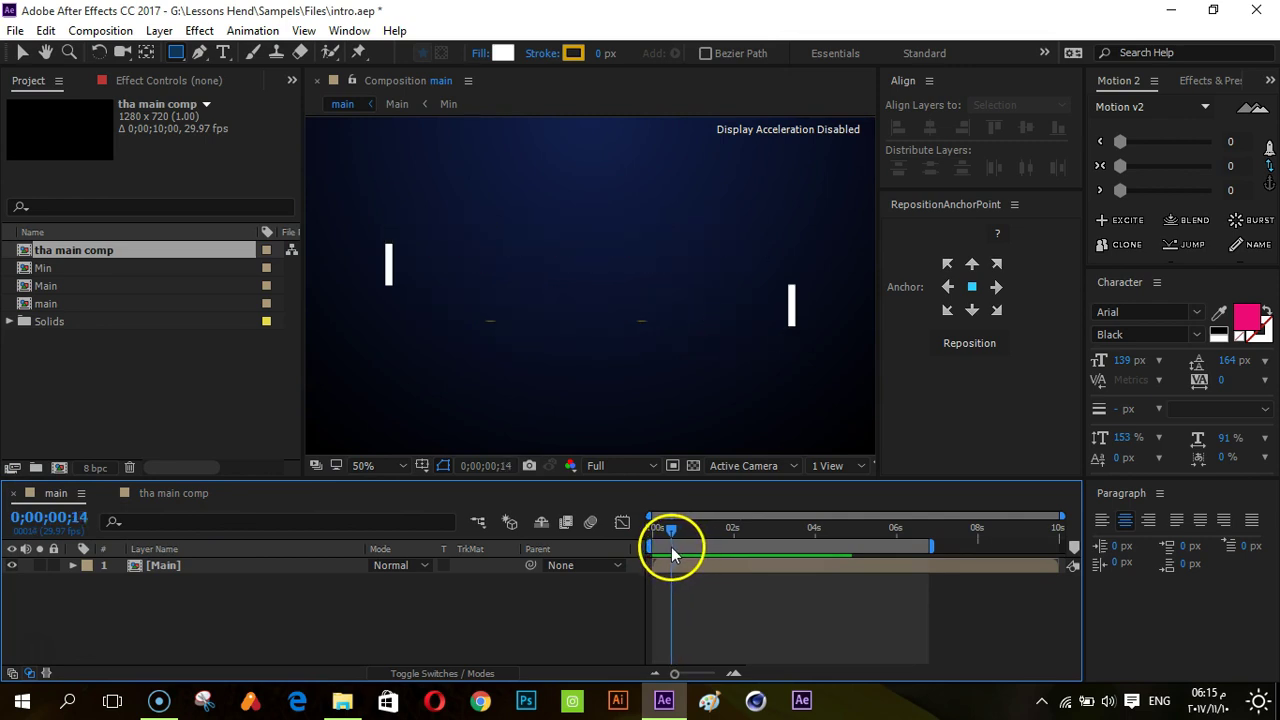
pyautogui.moveTo(683, 546); pyautogui.dragTo(688, 547)
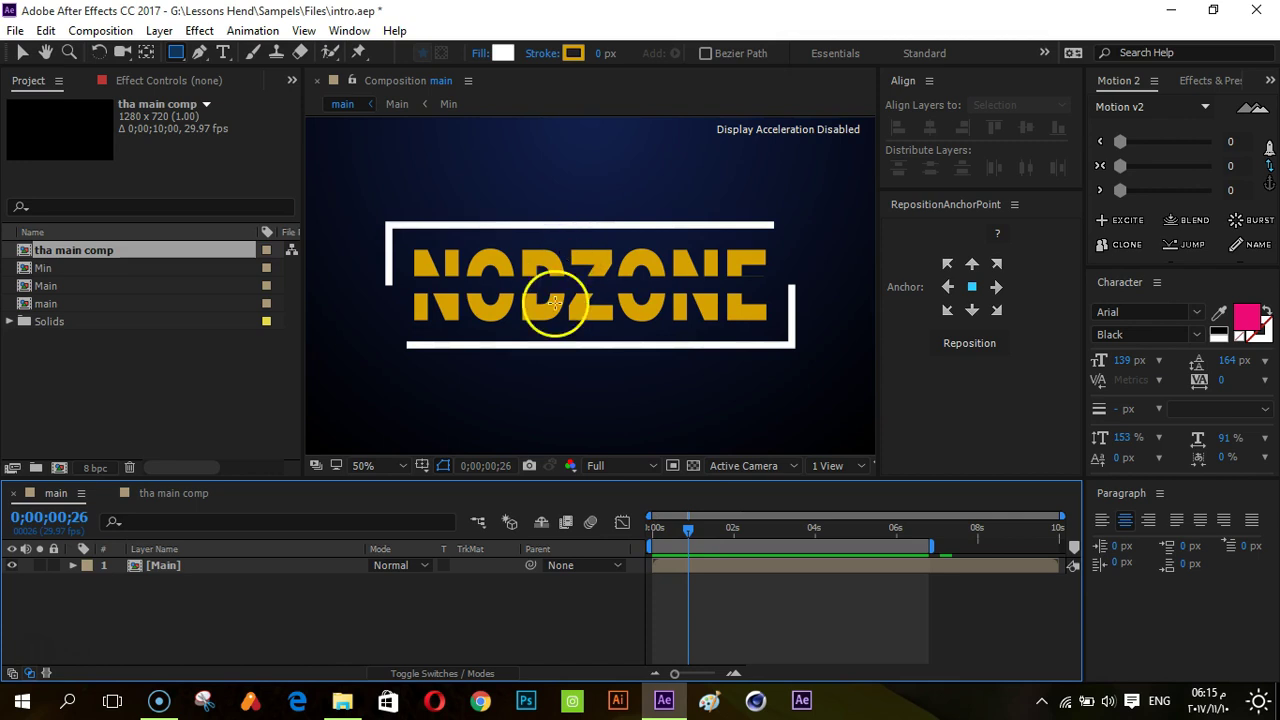
pyautogui.moveTo(687, 530)
pyautogui.mouseDown()
pyautogui.moveTo(672, 535)
pyautogui.moveTo(684, 535)
pyautogui.mouseUp()
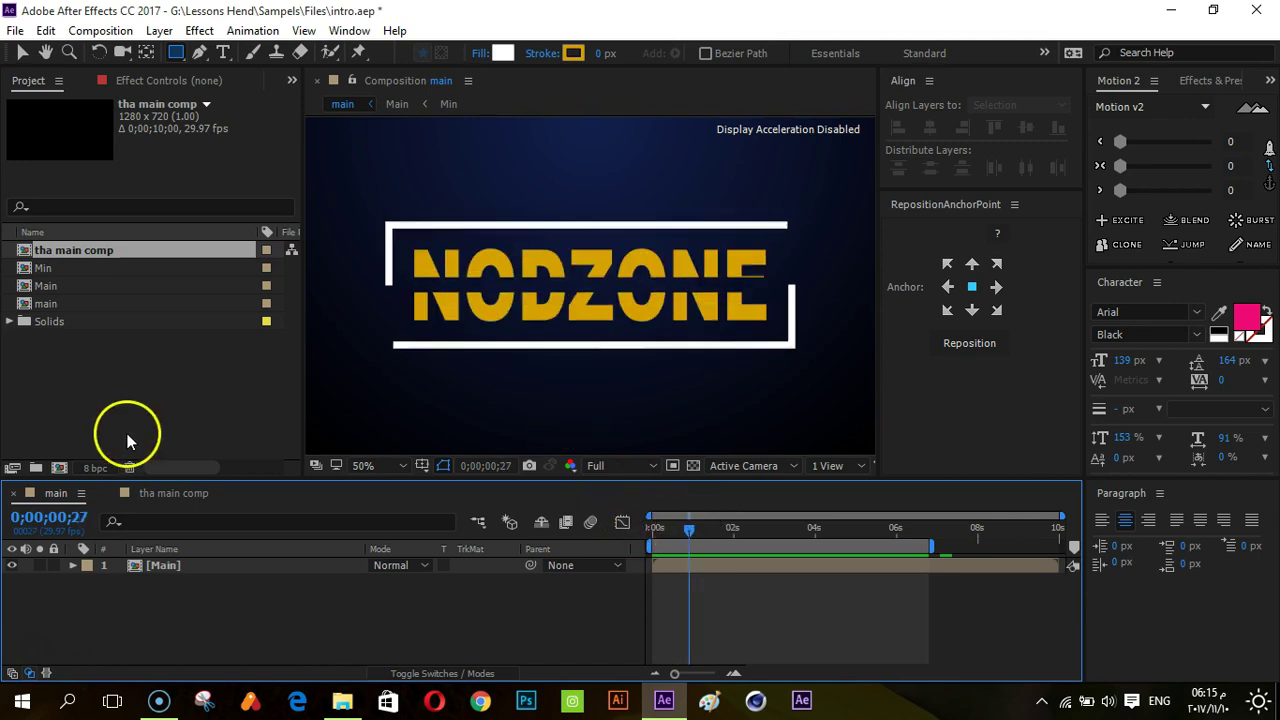
pyautogui.click(171, 493)
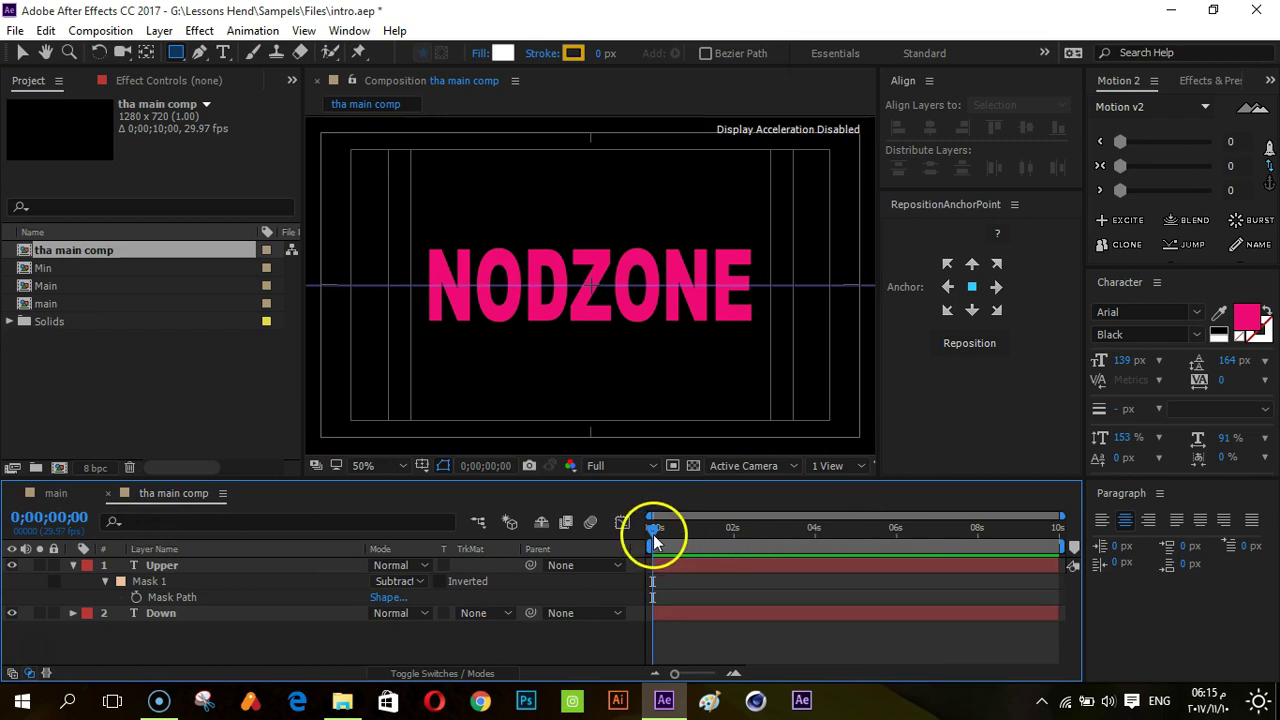
# - At 0;00;00;10, start Mask Path keyframes on both the Upper and Down masks
pyautogui.hotkey('shift', 'pagedown')
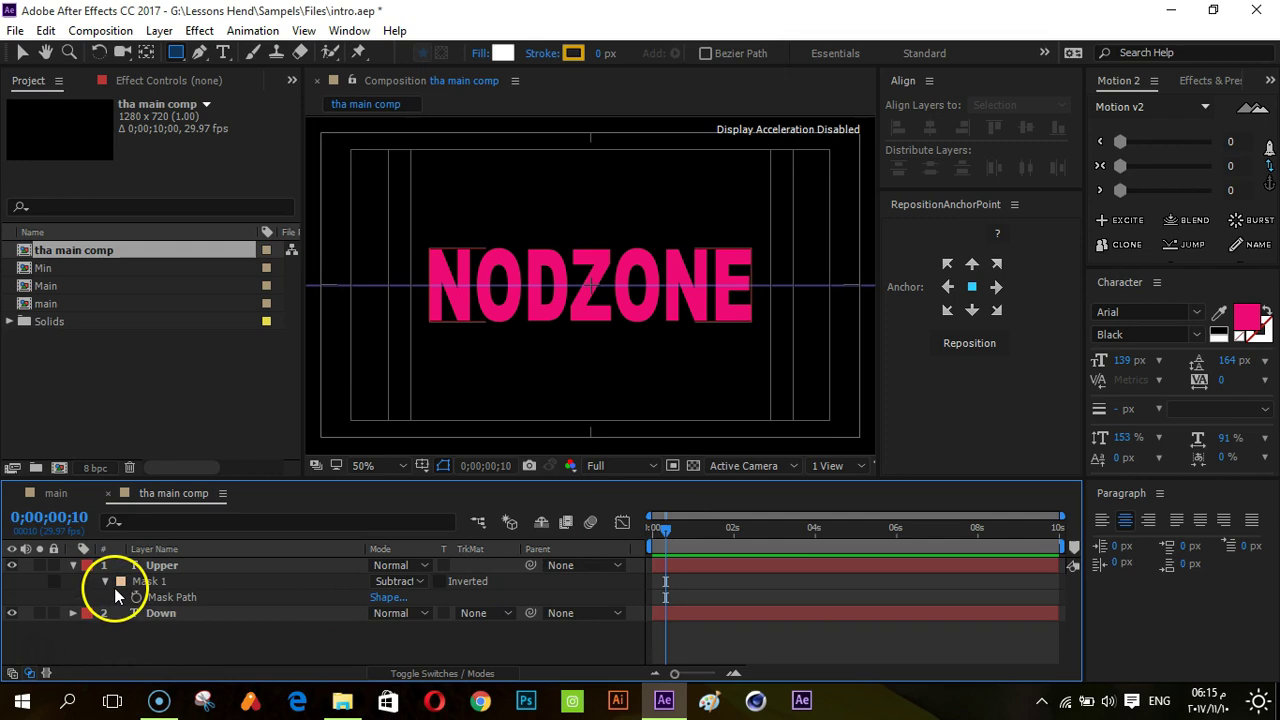
pyautogui.click(72, 613)
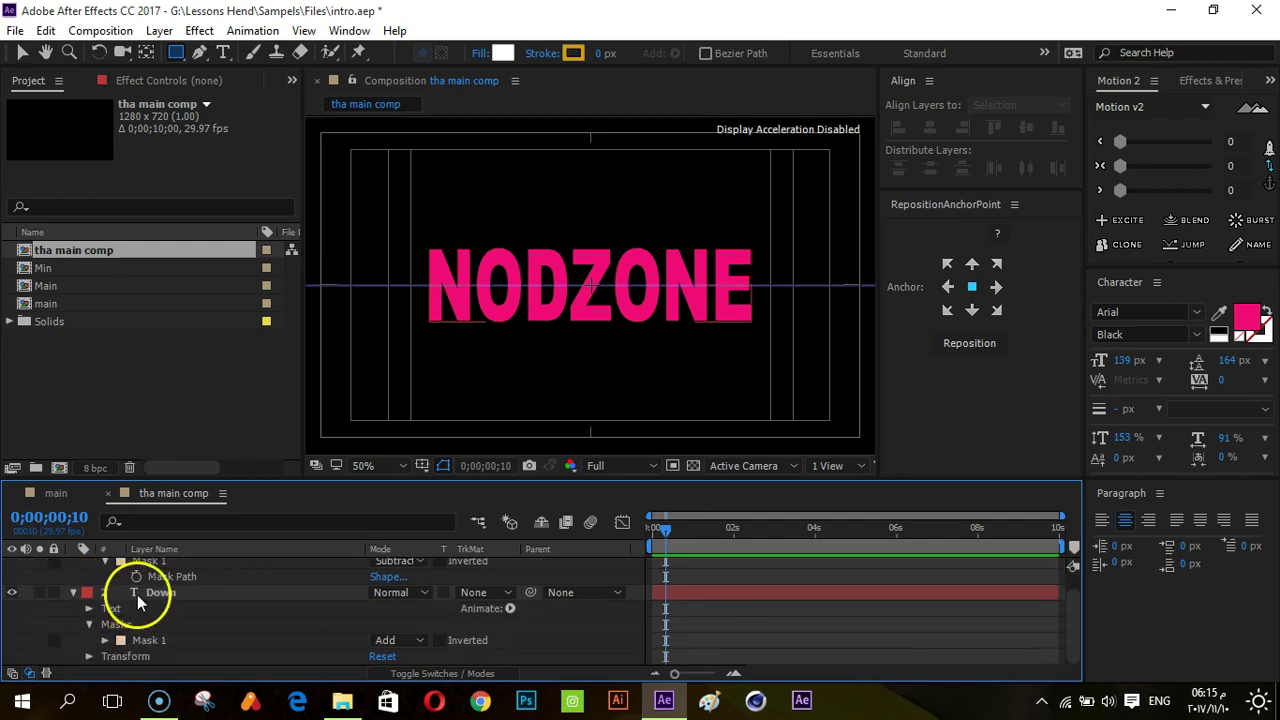
pyautogui.click(136, 577)
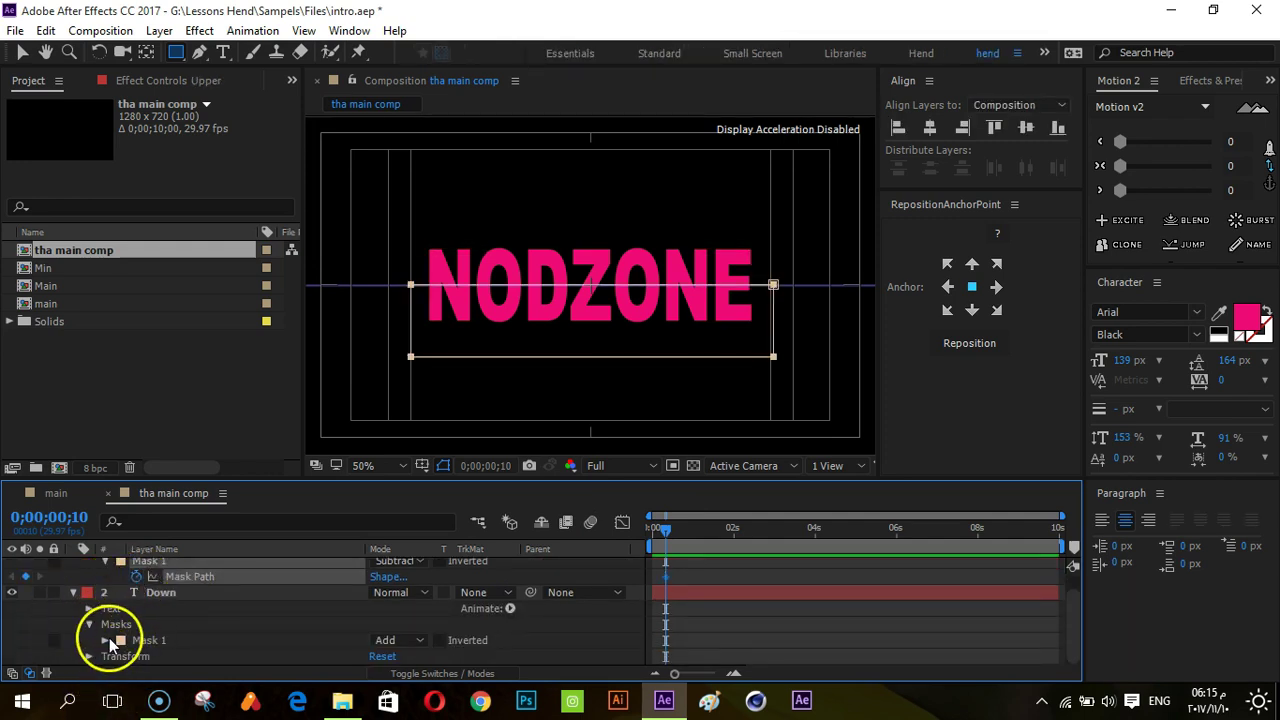
pyautogui.click(105, 640)
pyautogui.click(137, 608)
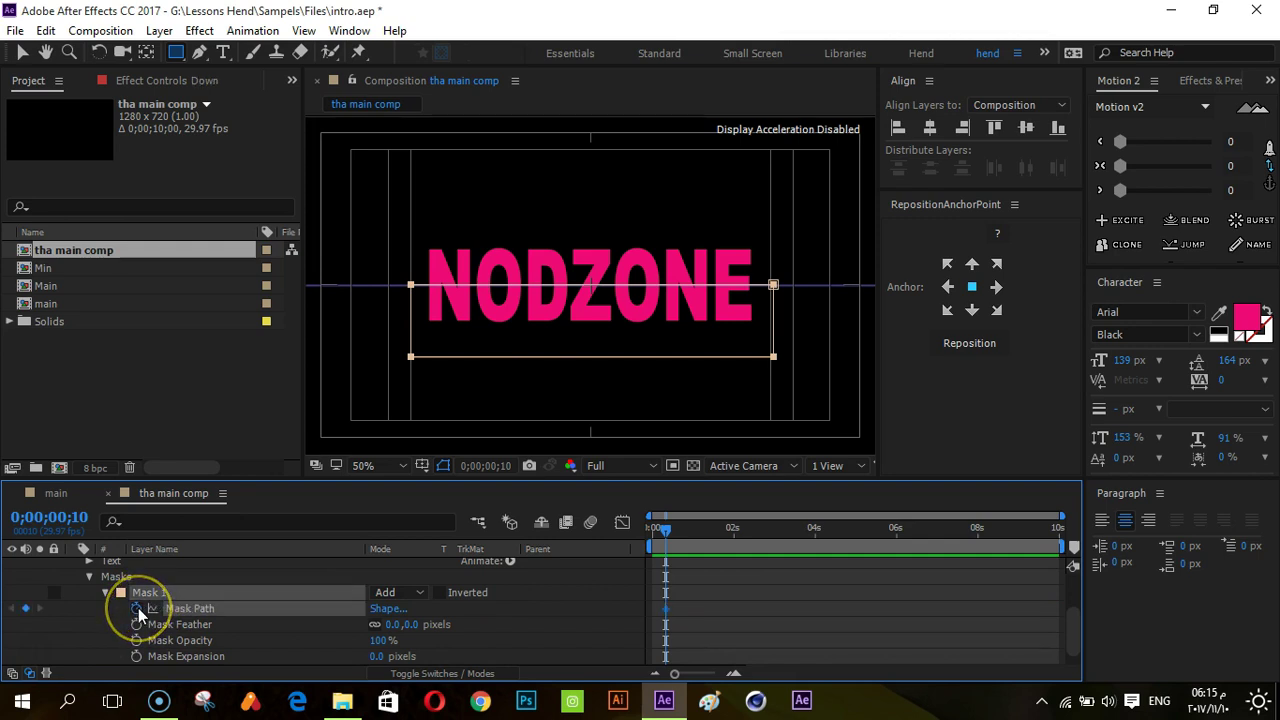
pyautogui.press('u')
pyautogui.click(194, 590)
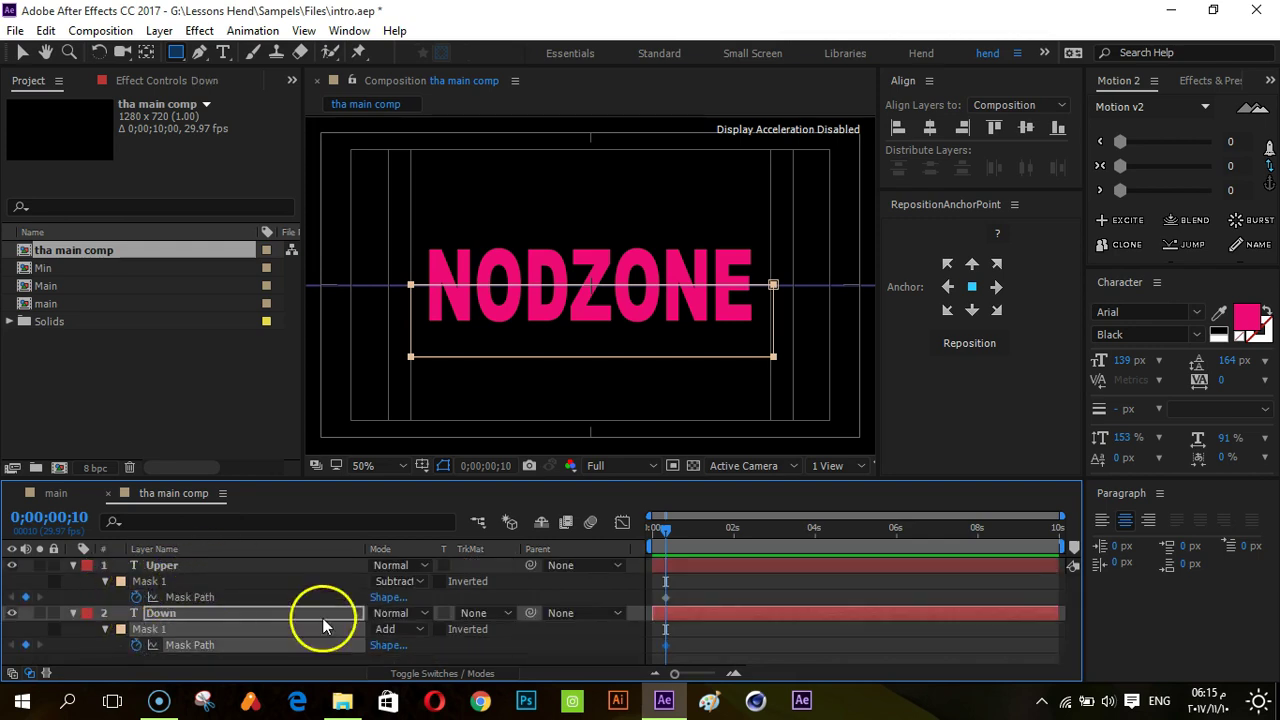
pyautogui.click(681, 647)
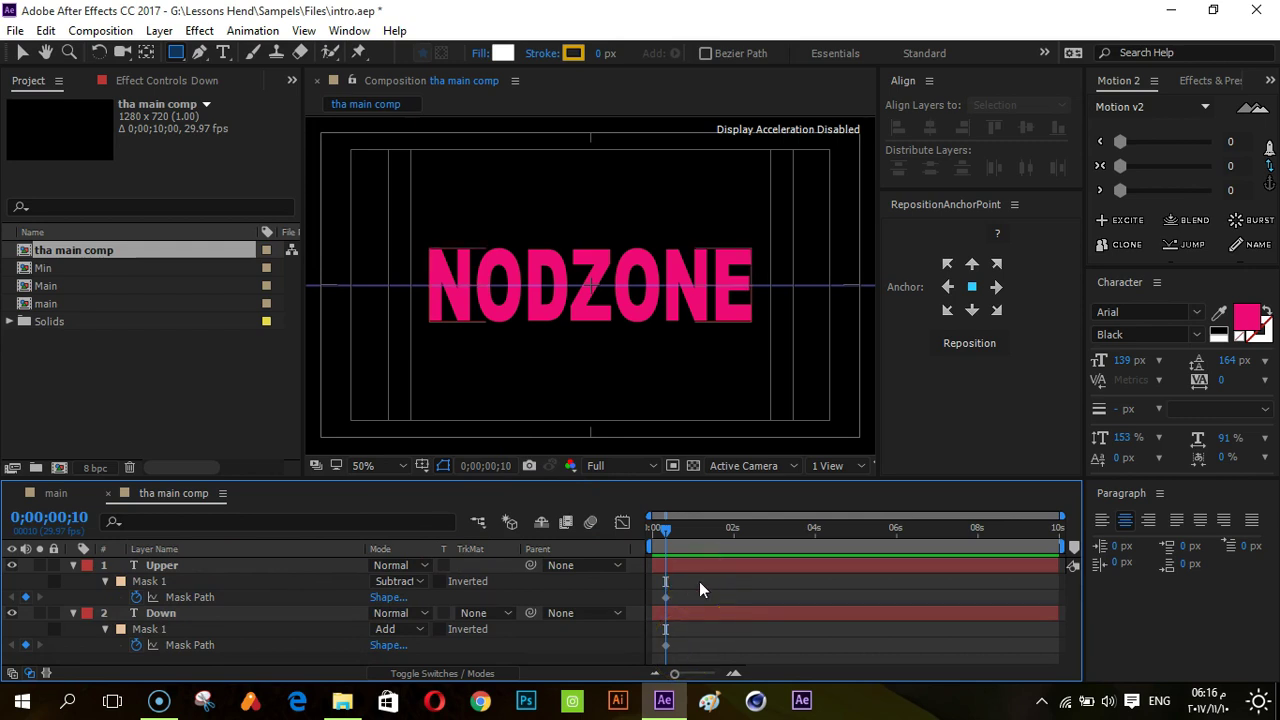
# - Add Mask Path keyframes on both Upper and Down at 0;00;01;20
pyautogui.hotkey('shift', 'pagedown')
pyautogui.hotkey('shift', 'pagedown')
pyautogui.hotkey('shift', 'pagedown')
pyautogui.hotkey('shift', 'pagedown')
pyautogui.click(25, 597)
pyautogui.moveTo(245, 481); pyautogui.dragTo(251, 451)
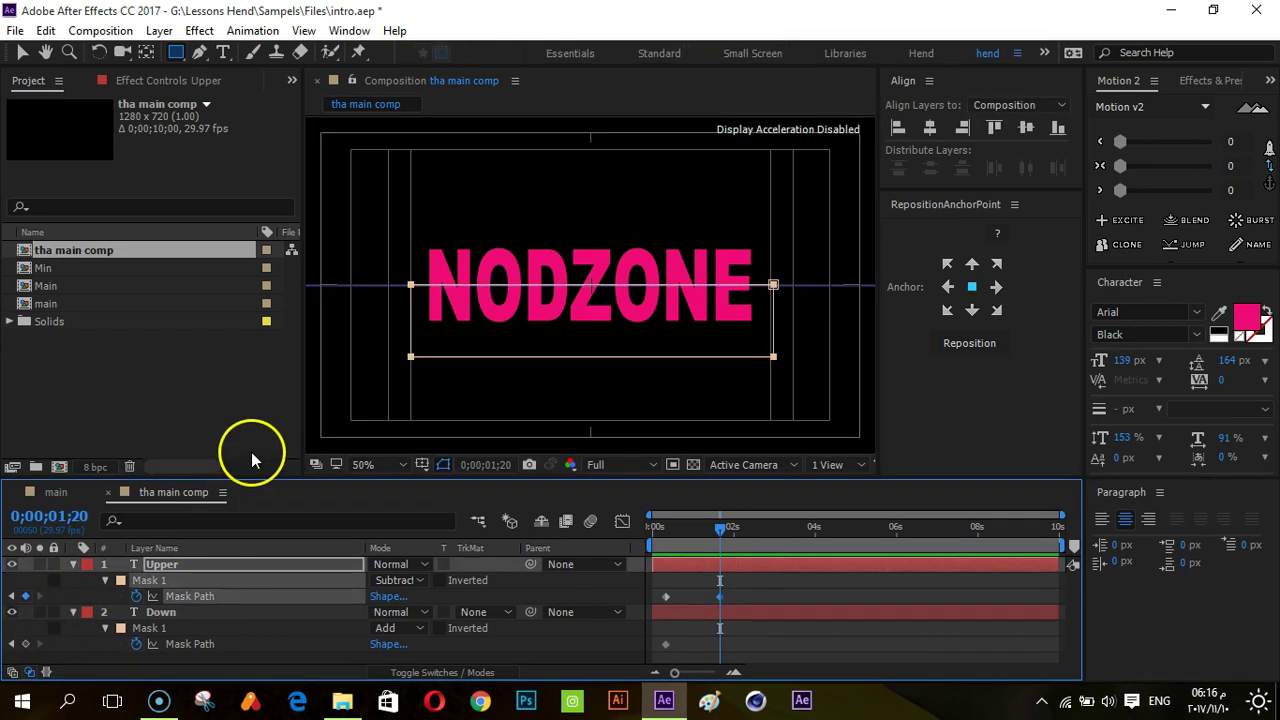
pyautogui.click(25, 615)
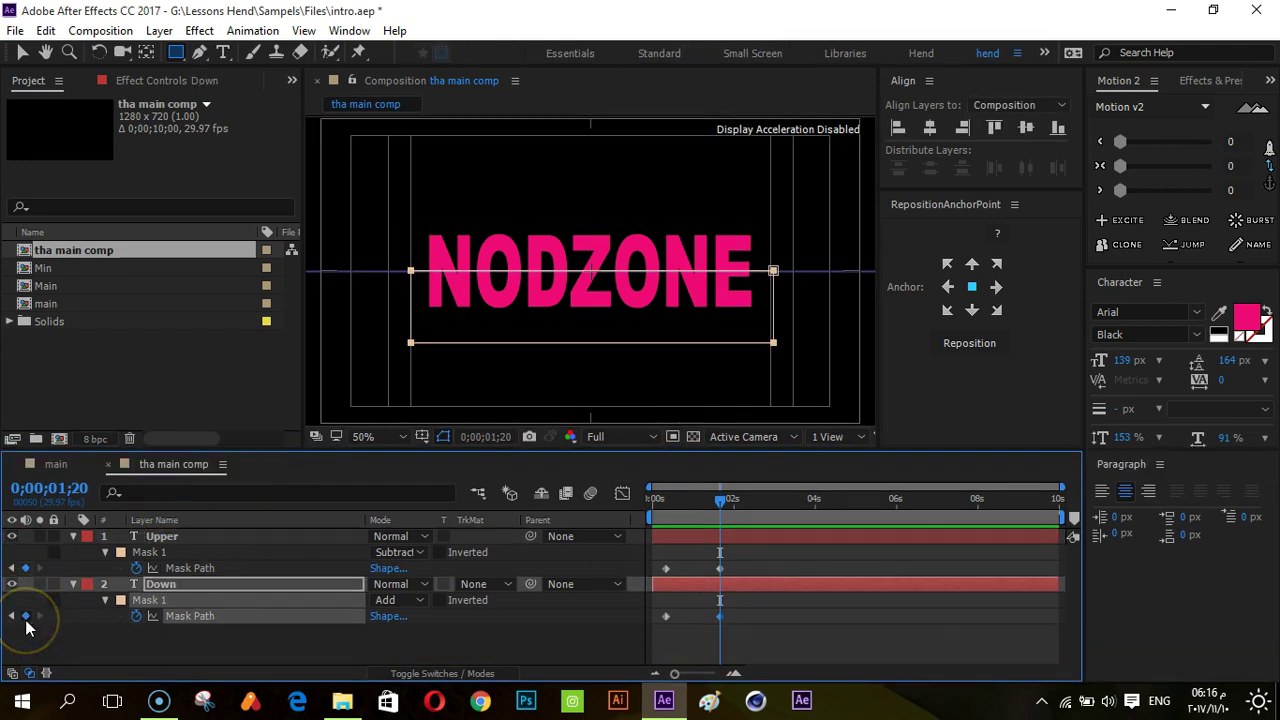
pyautogui.click(686, 636)
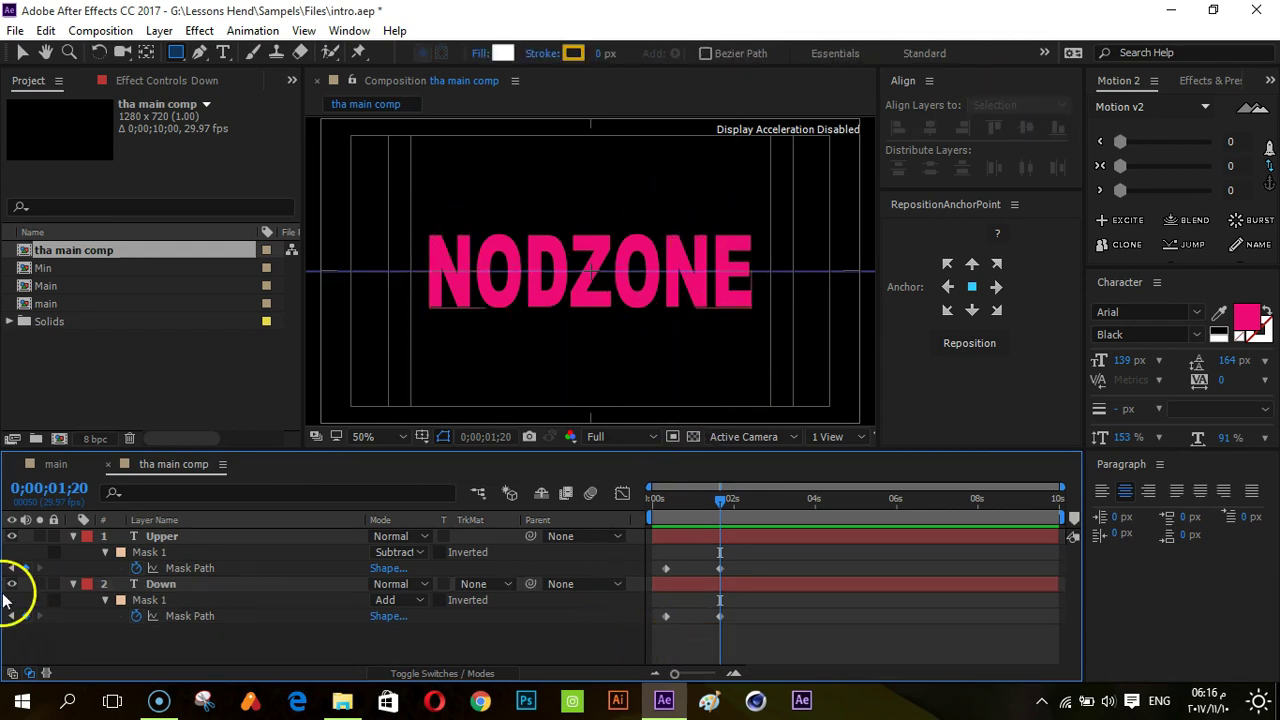
pyautogui.click(13, 568)
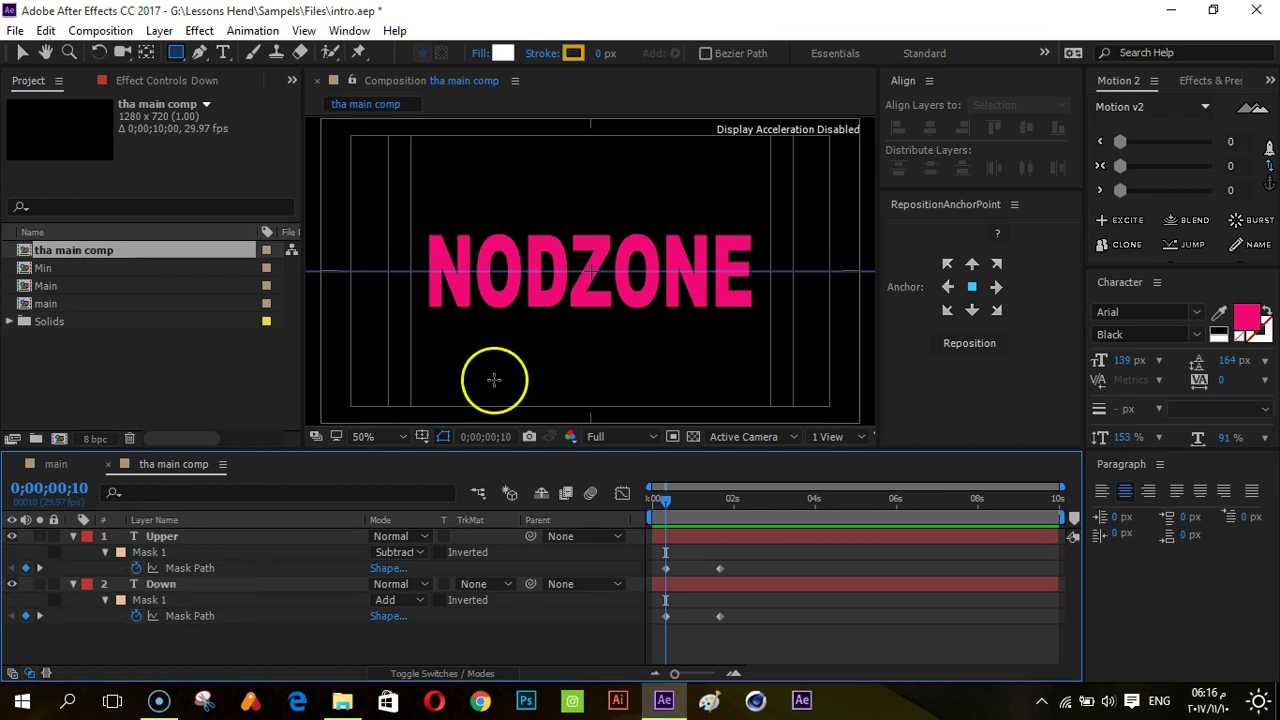
# - At 0;00;00;10, hide Upper and drag the Down mask's top edge below the text
pyautogui.press('/')
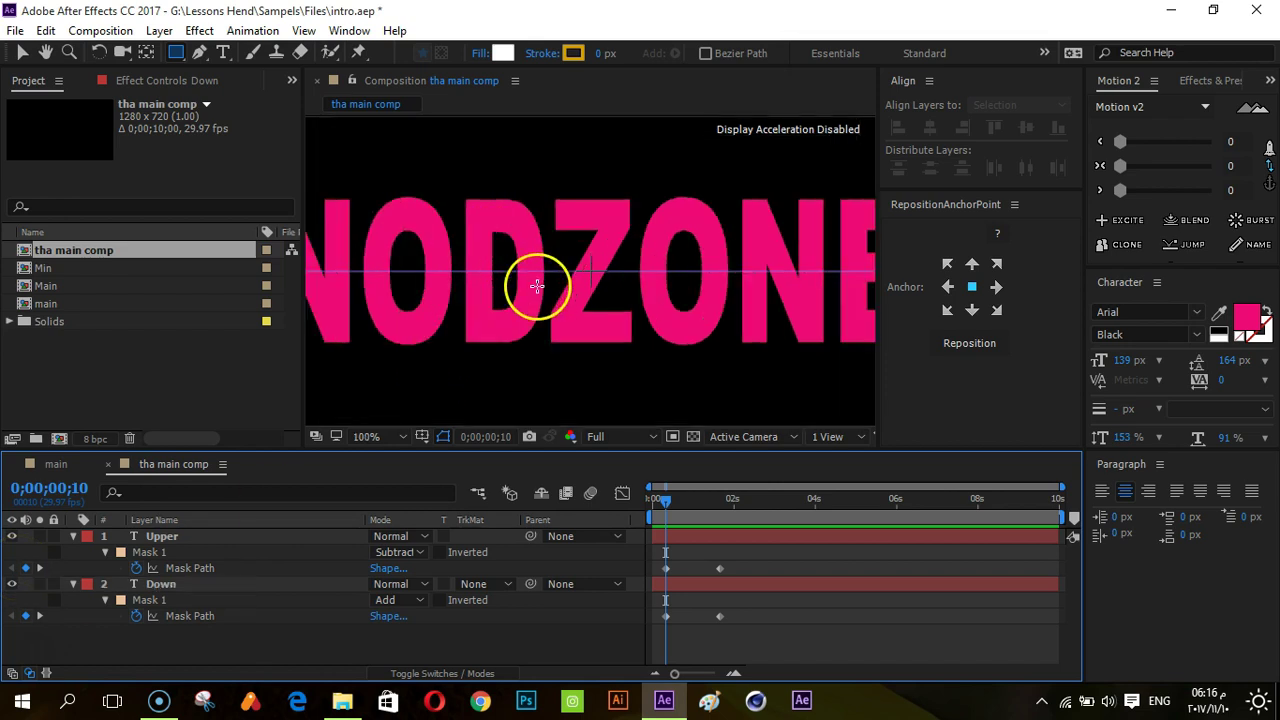
pyautogui.click(175, 586)
pyautogui.press('Return')
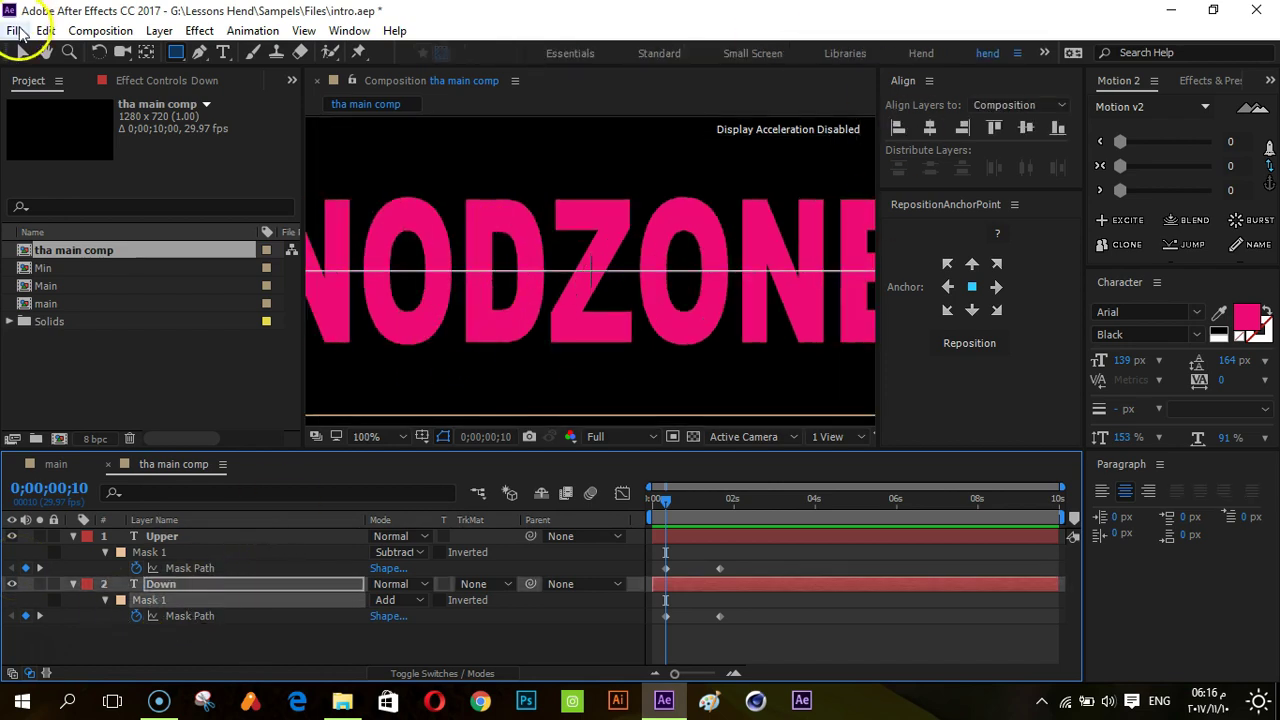
pyautogui.click(22, 52)
pyautogui.click(608, 271)
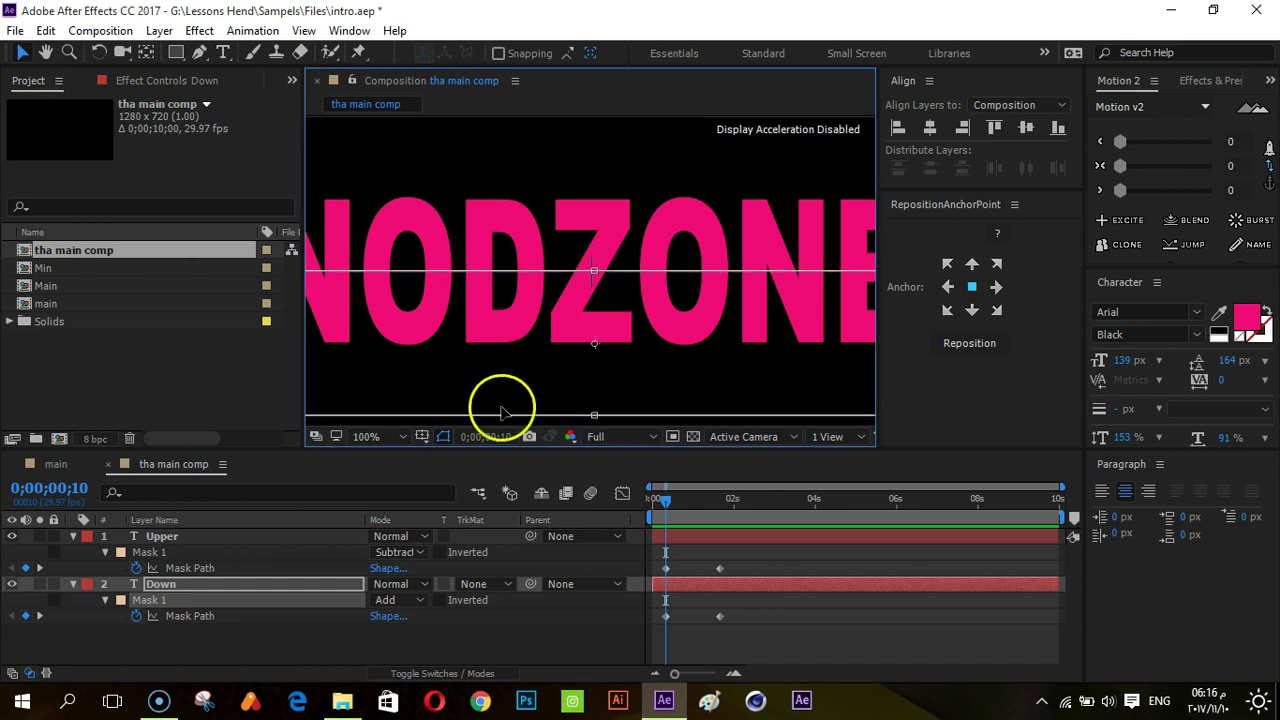
pyautogui.click(12, 536)
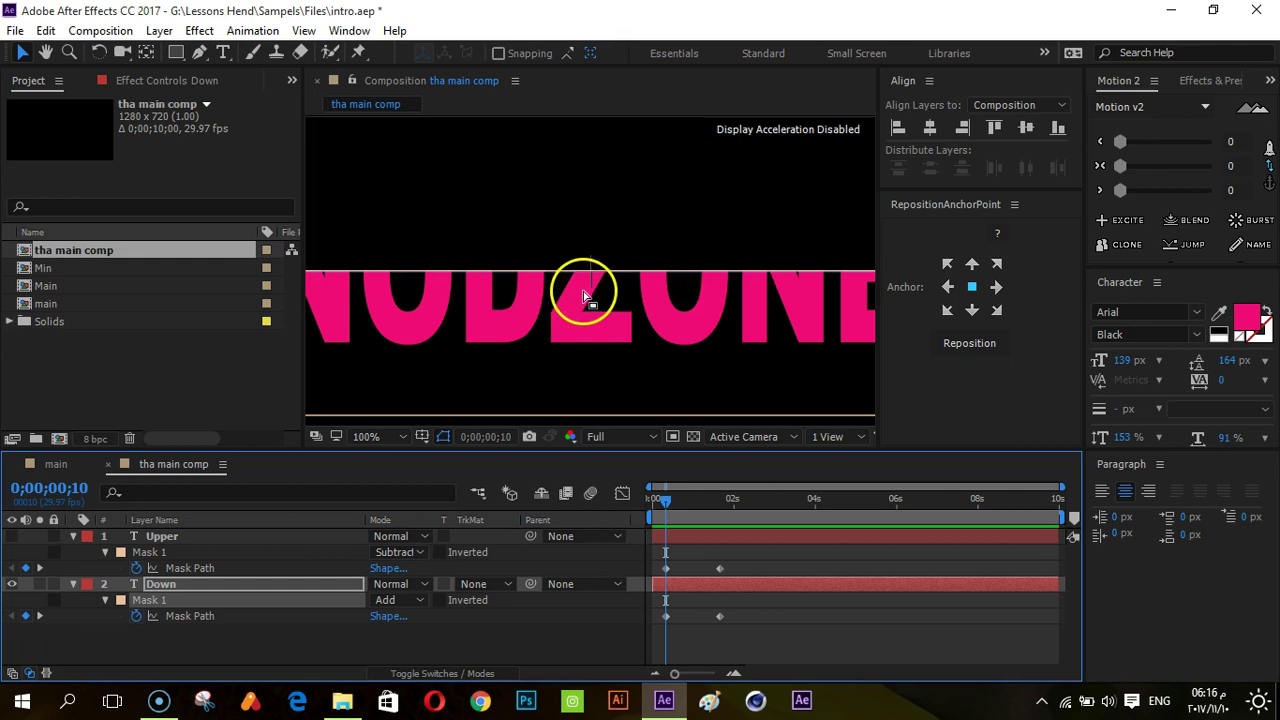
pyautogui.scroll(-2, 593, 328)
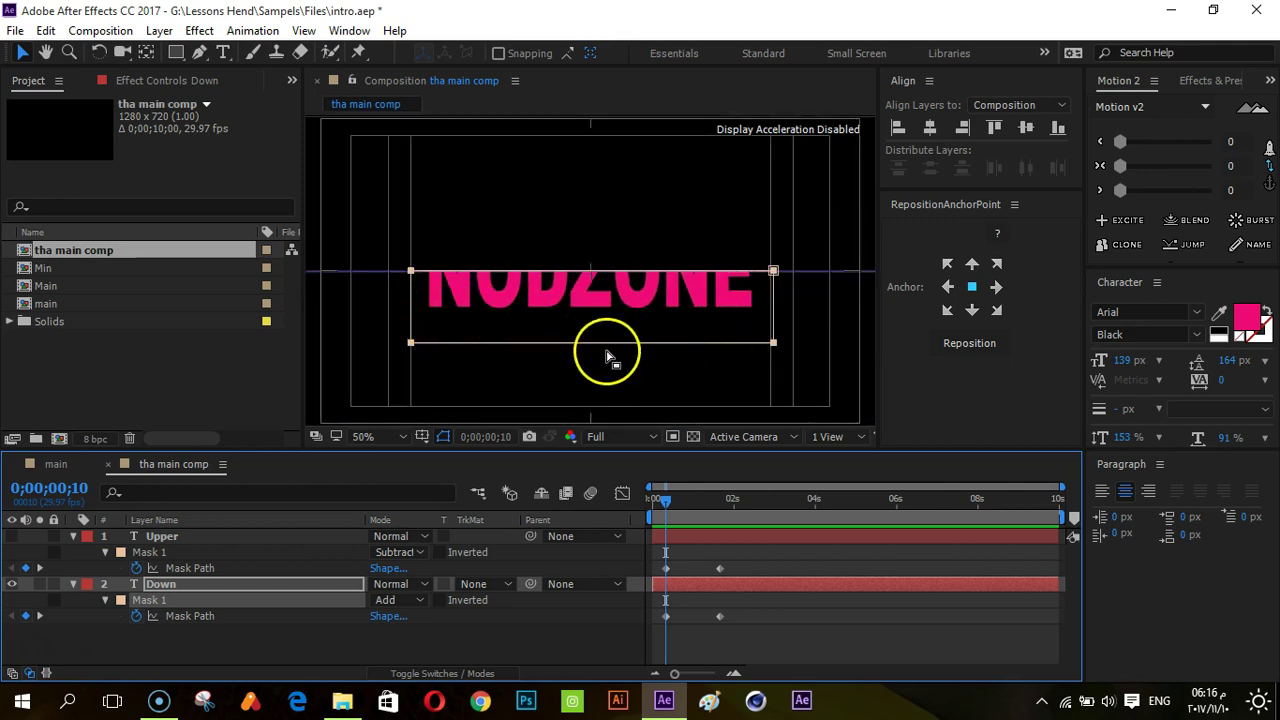
pyautogui.scroll(2, 586, 290)
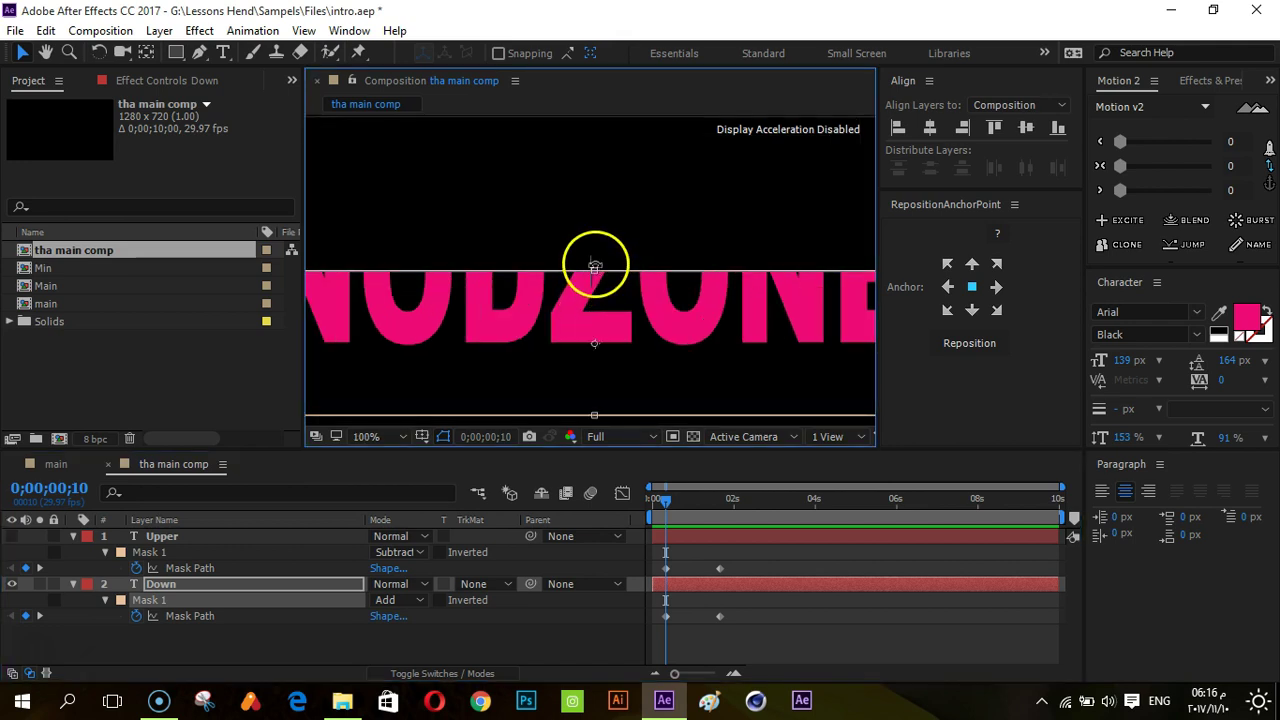
pyautogui.moveTo(594, 271); pyautogui.dragTo(596, 344)
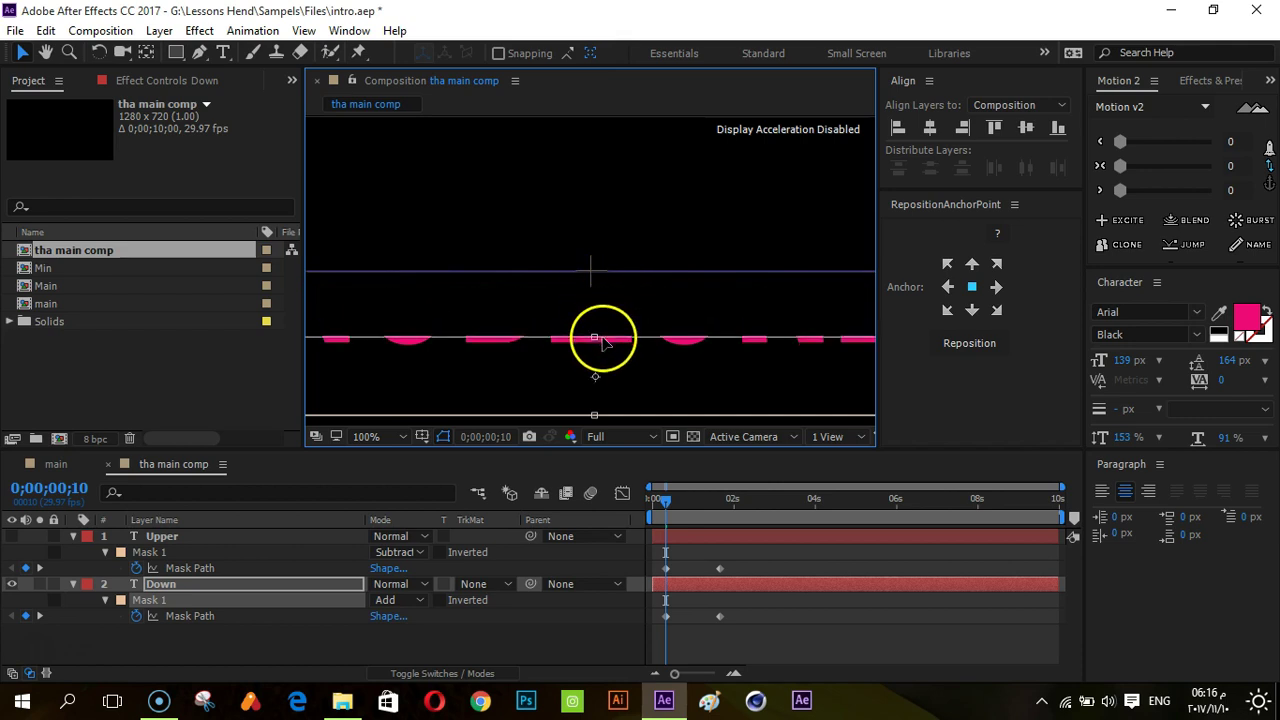
pyautogui.click(782, 649)
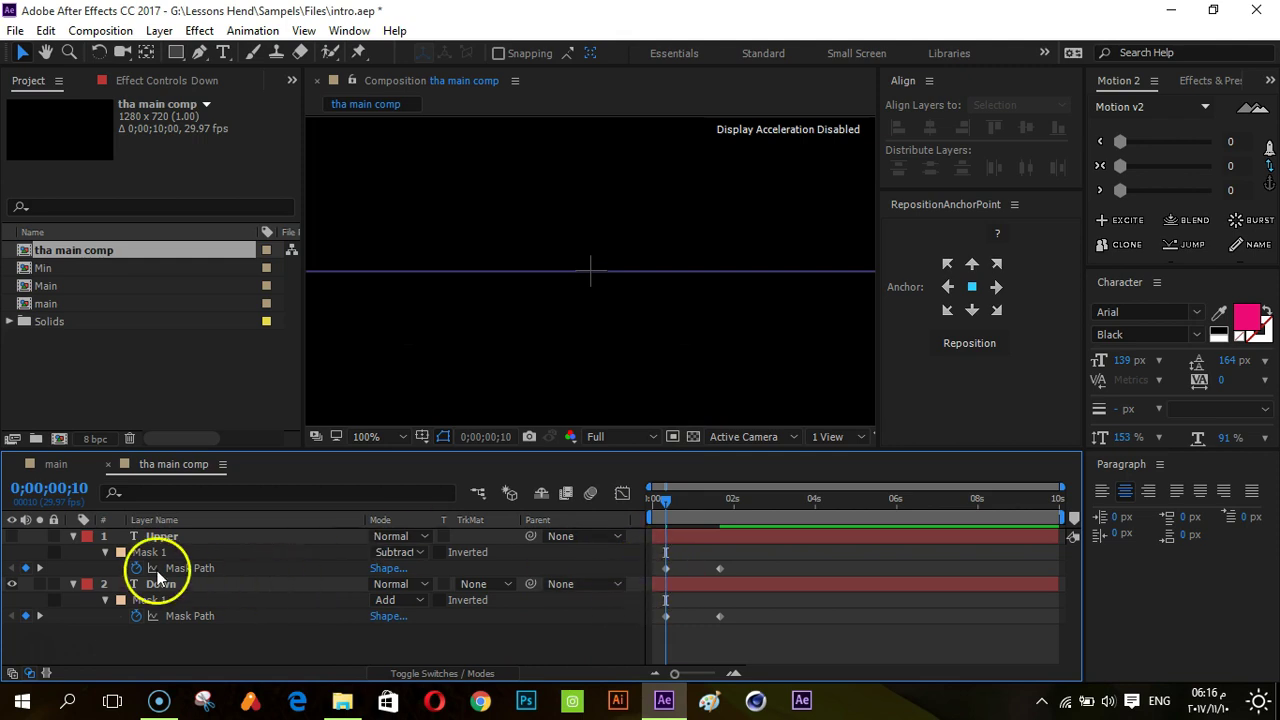
# - Show Upper again and raise its mask edge above the text at the first keyframe
pyautogui.click(12, 537)
pyautogui.click(170, 537)
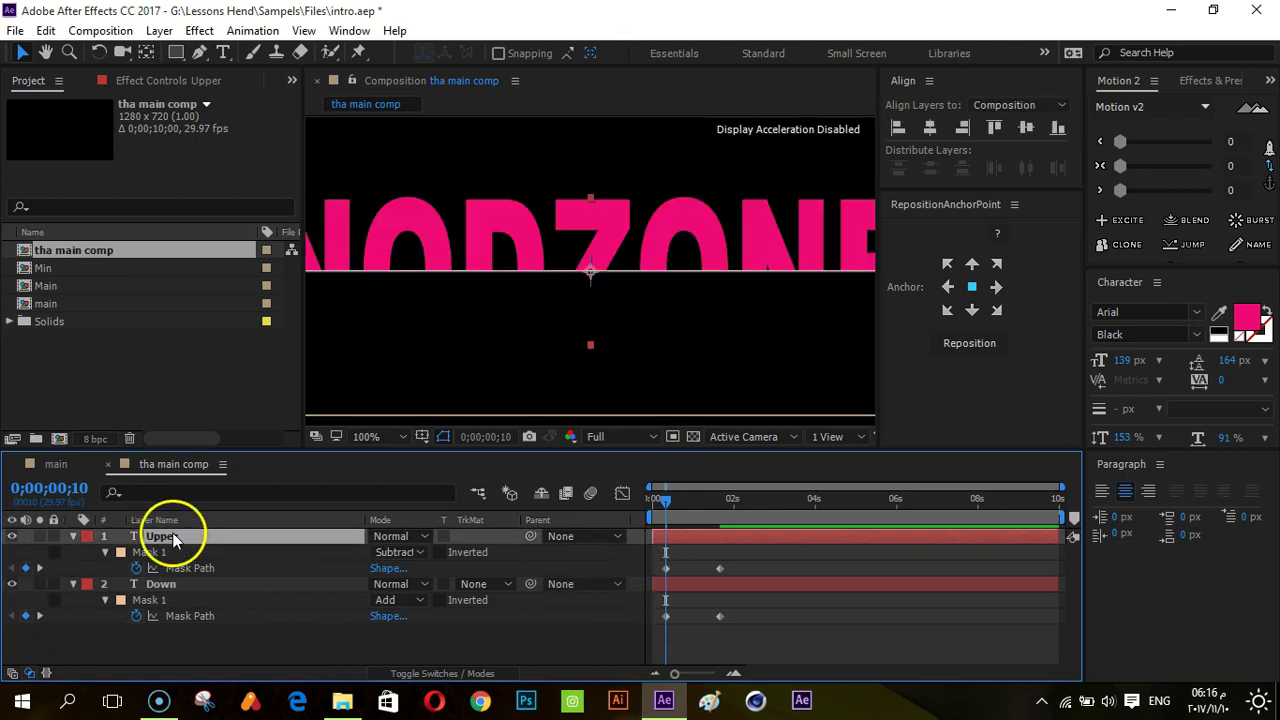
pyautogui.hotkey('ctrl', 't')
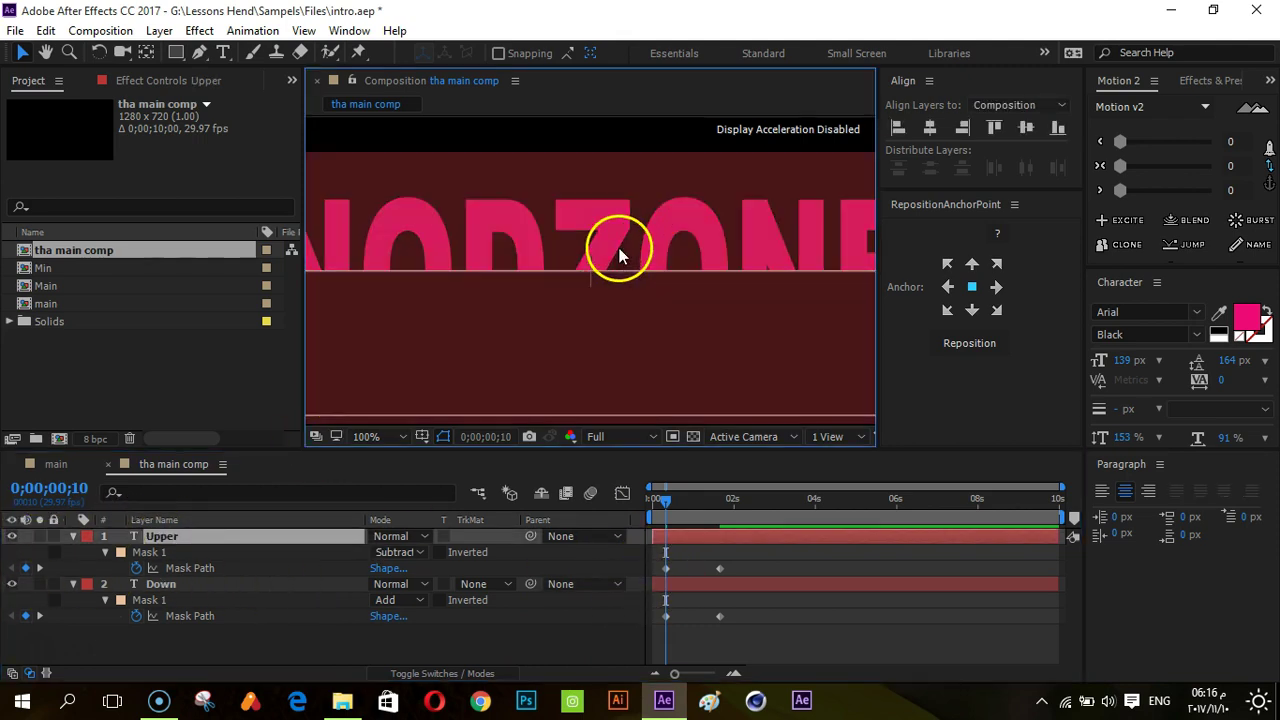
pyautogui.click(312, 622)
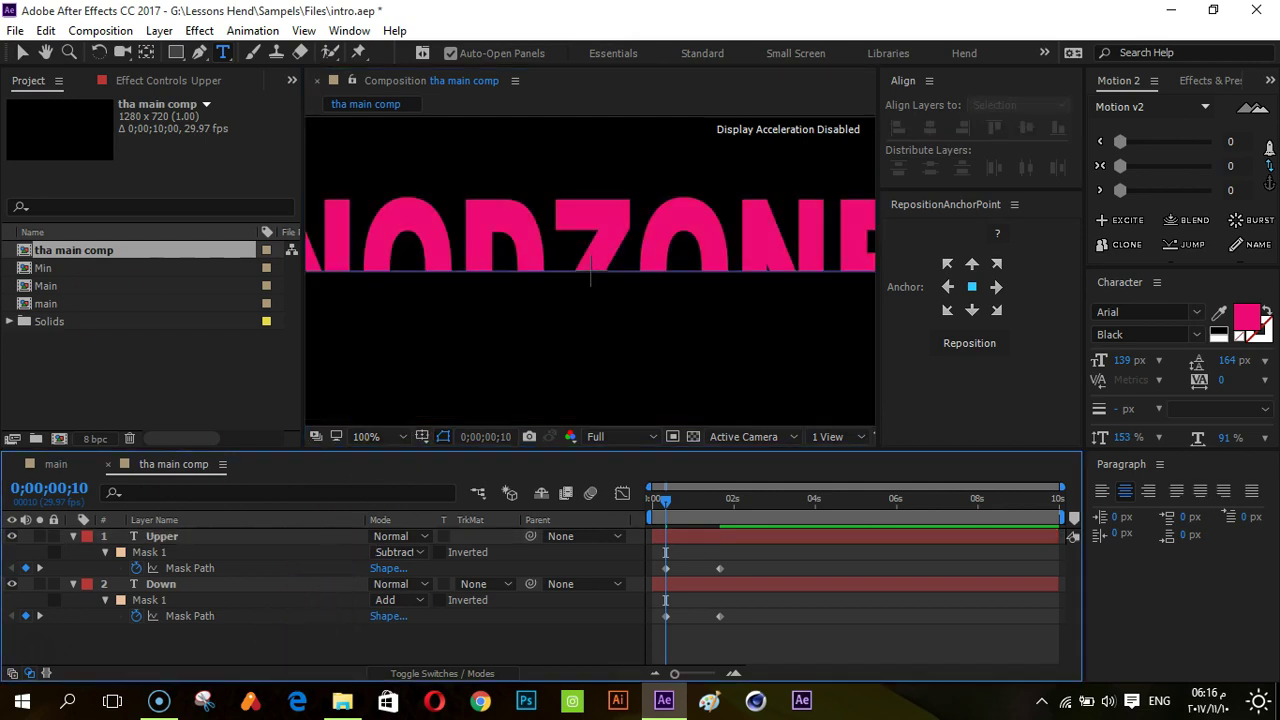
pyautogui.click(597, 252)
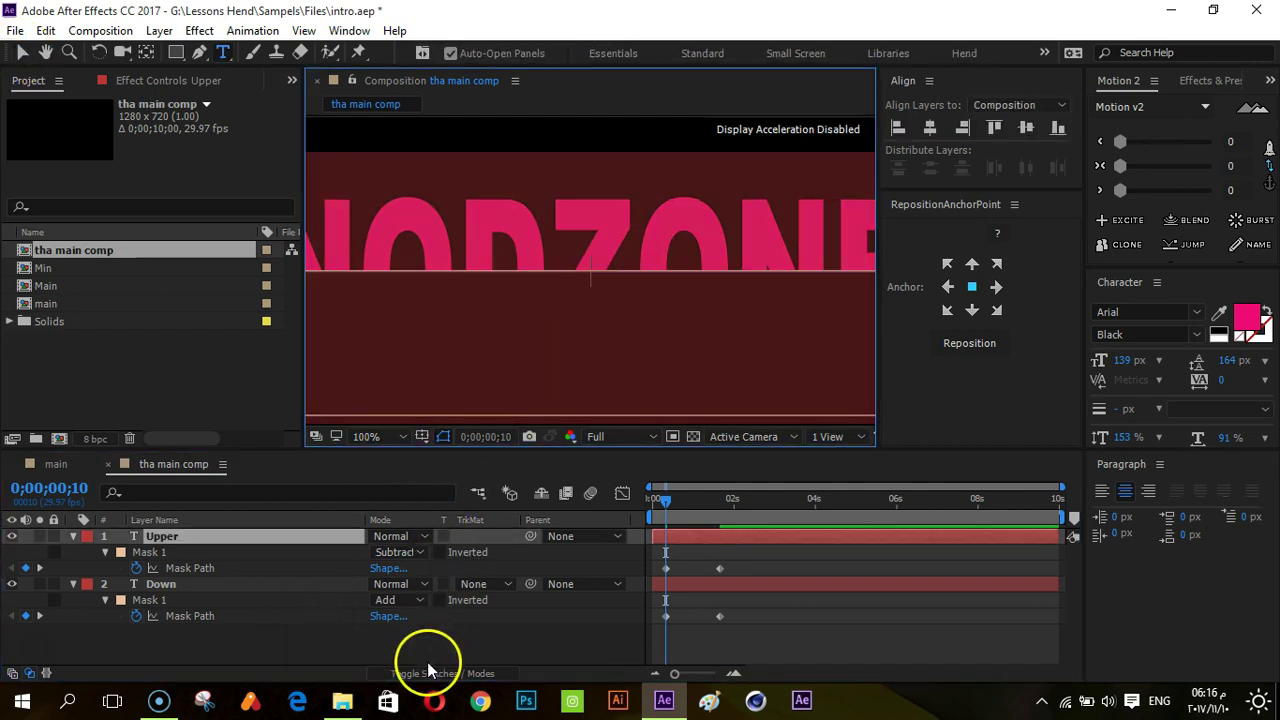
pyautogui.click(427, 662)
pyautogui.click(22, 52)
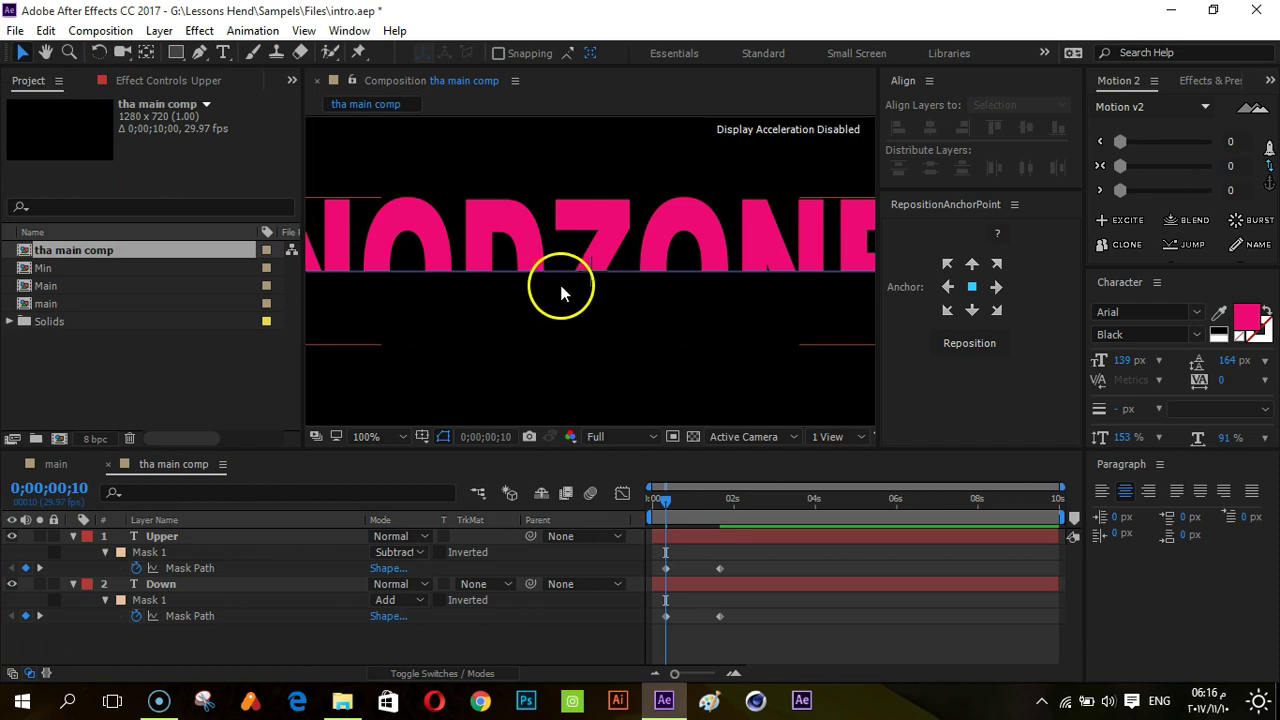
pyautogui.click(198, 537)
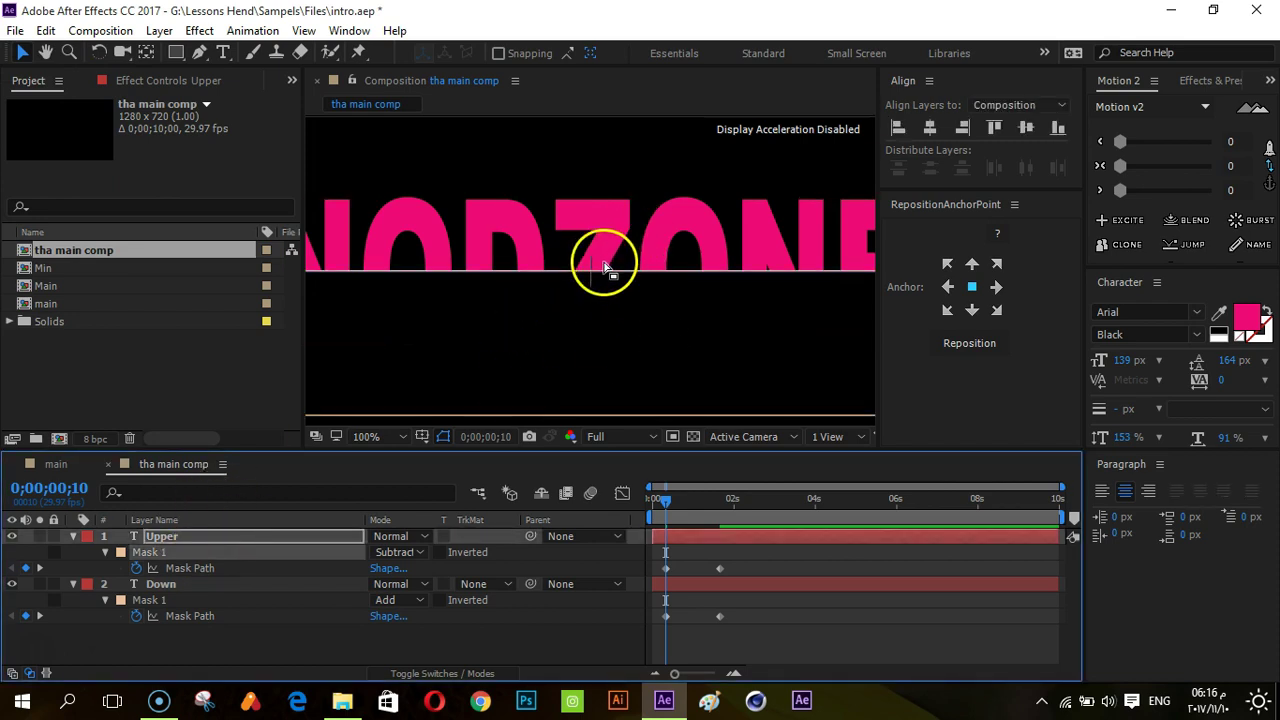
pyautogui.click(603, 268)
pyautogui.moveTo(595, 414); pyautogui.dragTo(620, 305)
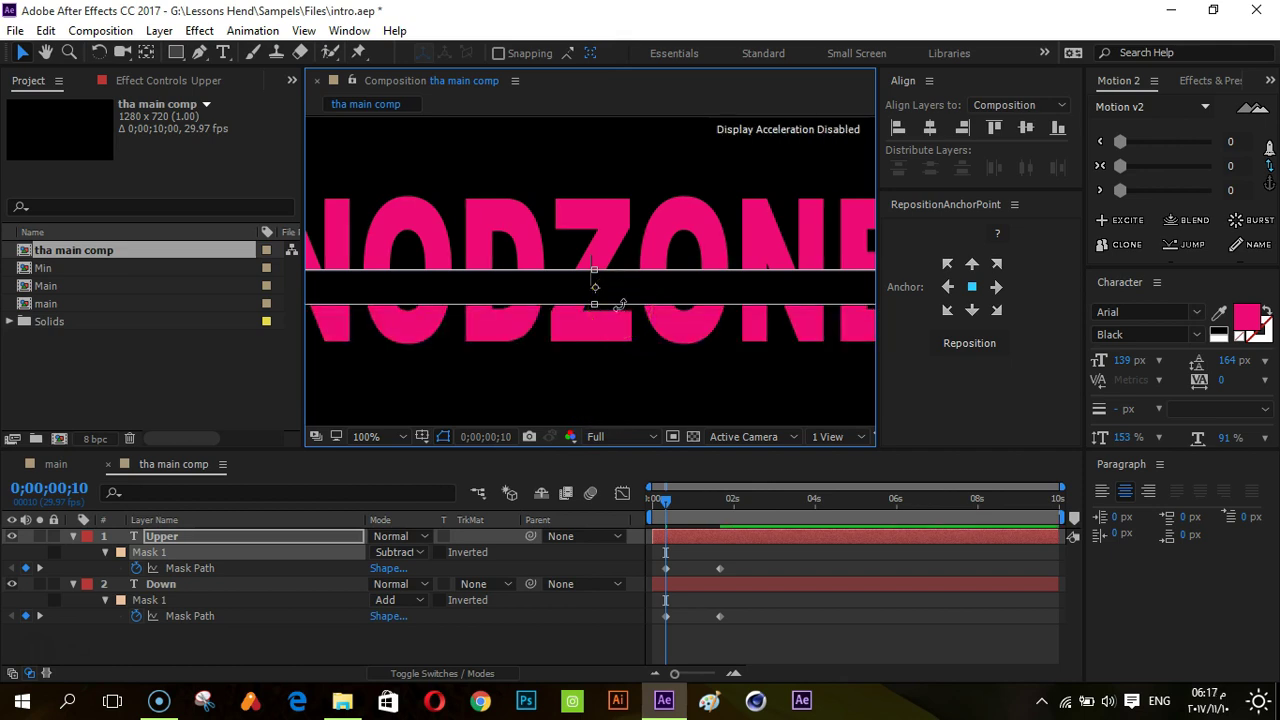
pyautogui.hotkey('ctrl', 'z')
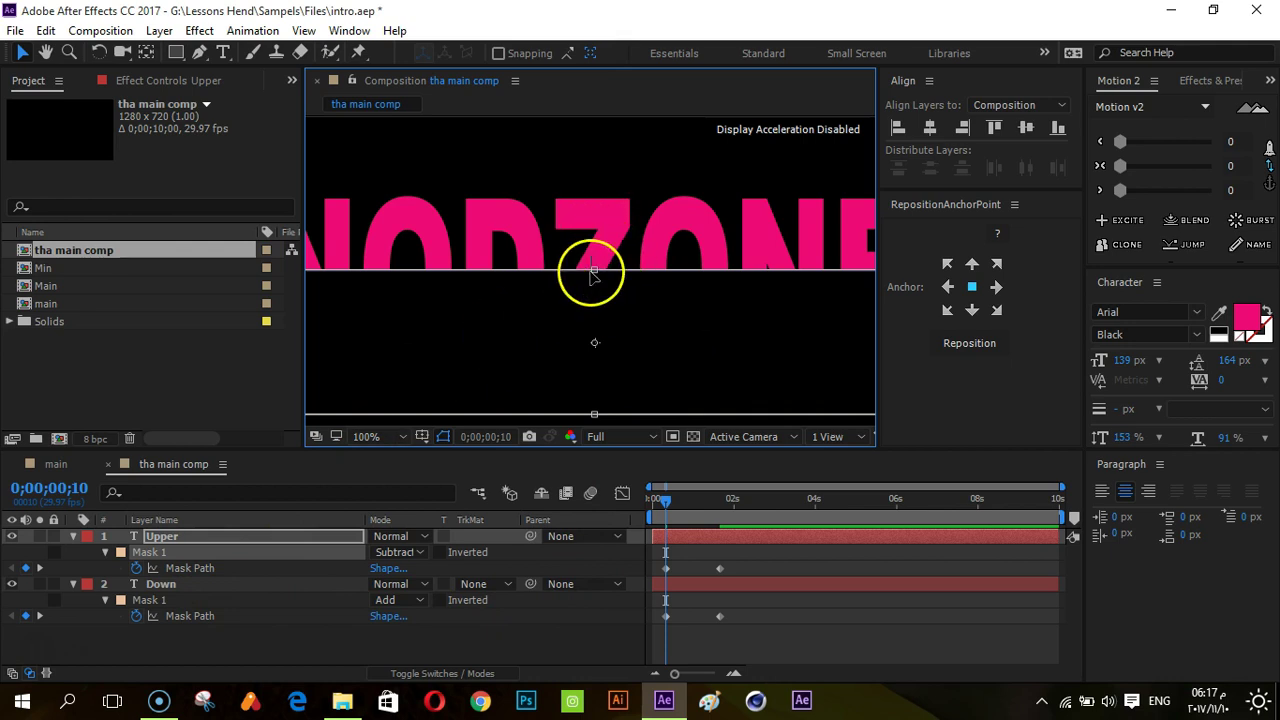
pyautogui.moveTo(593, 270); pyautogui.dragTo(594, 195)
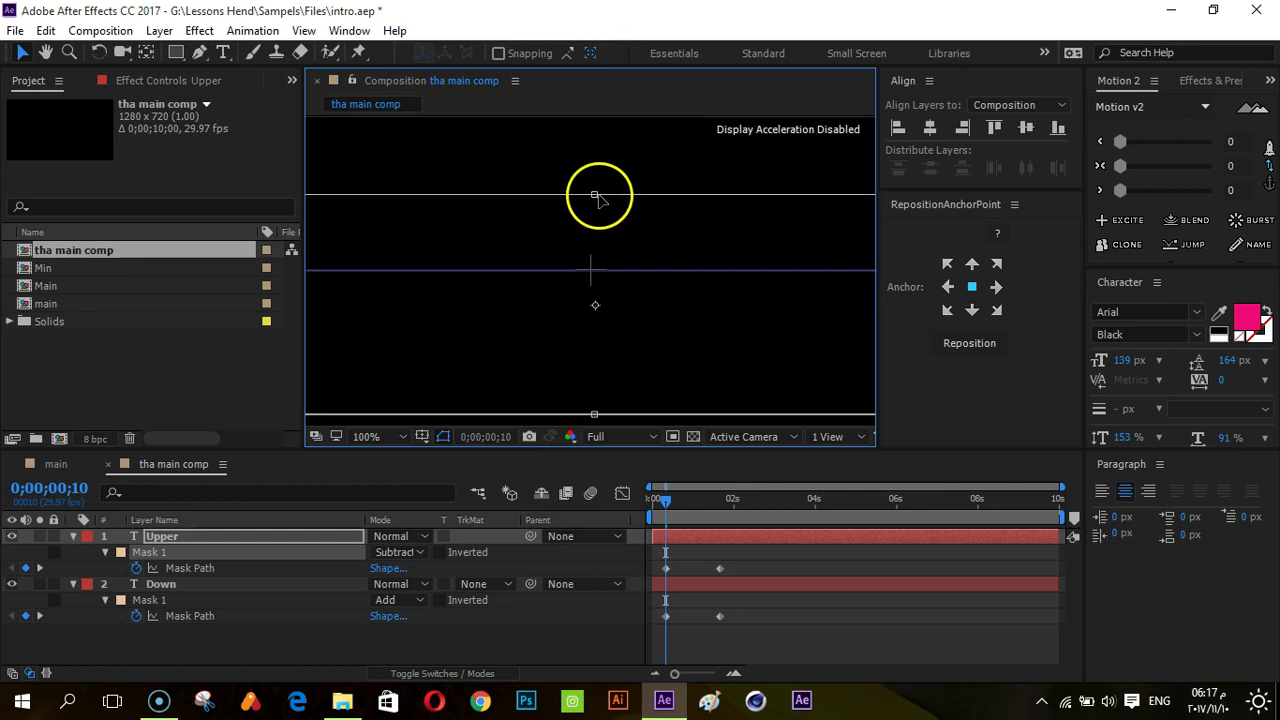
pyautogui.click(738, 628)
# - Preview the reveal, then apply Easy Ease to all Mask Path keyframes
pyautogui.press(',')
pyautogui.press(',')
pyautogui.press(',')
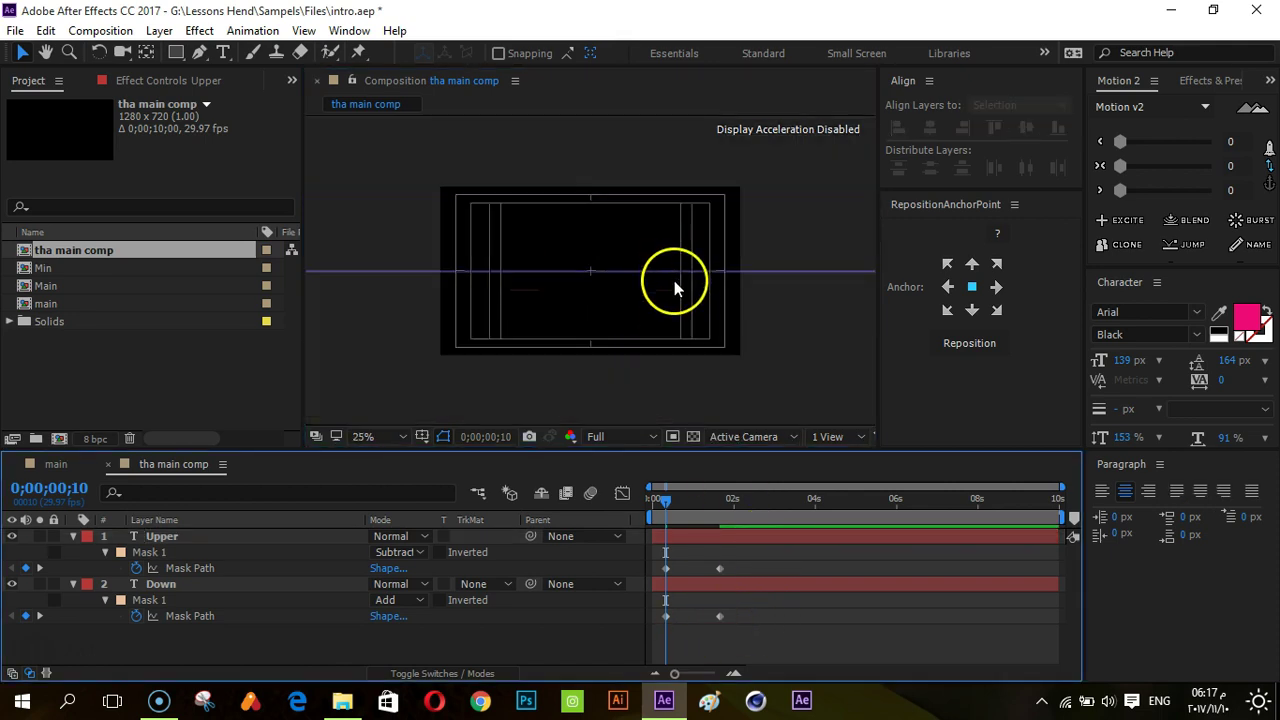
pyautogui.press('.')
pyautogui.press('space')
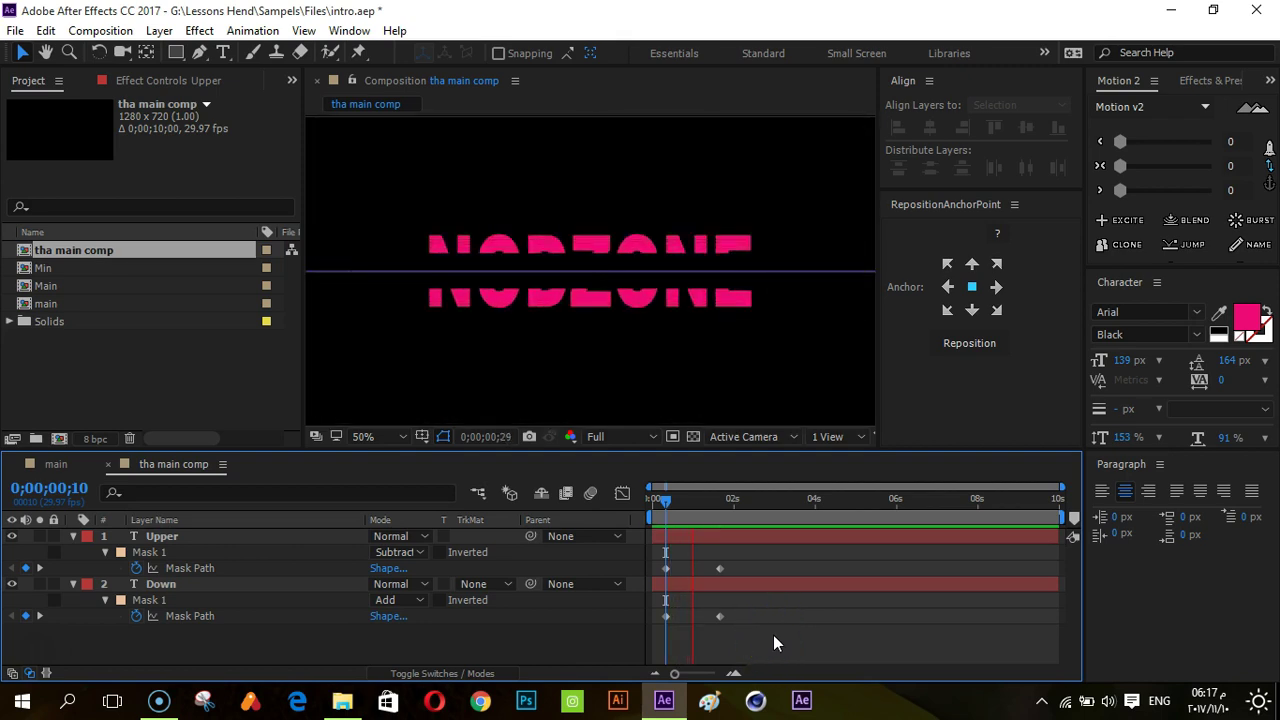
pyautogui.click(767, 600)
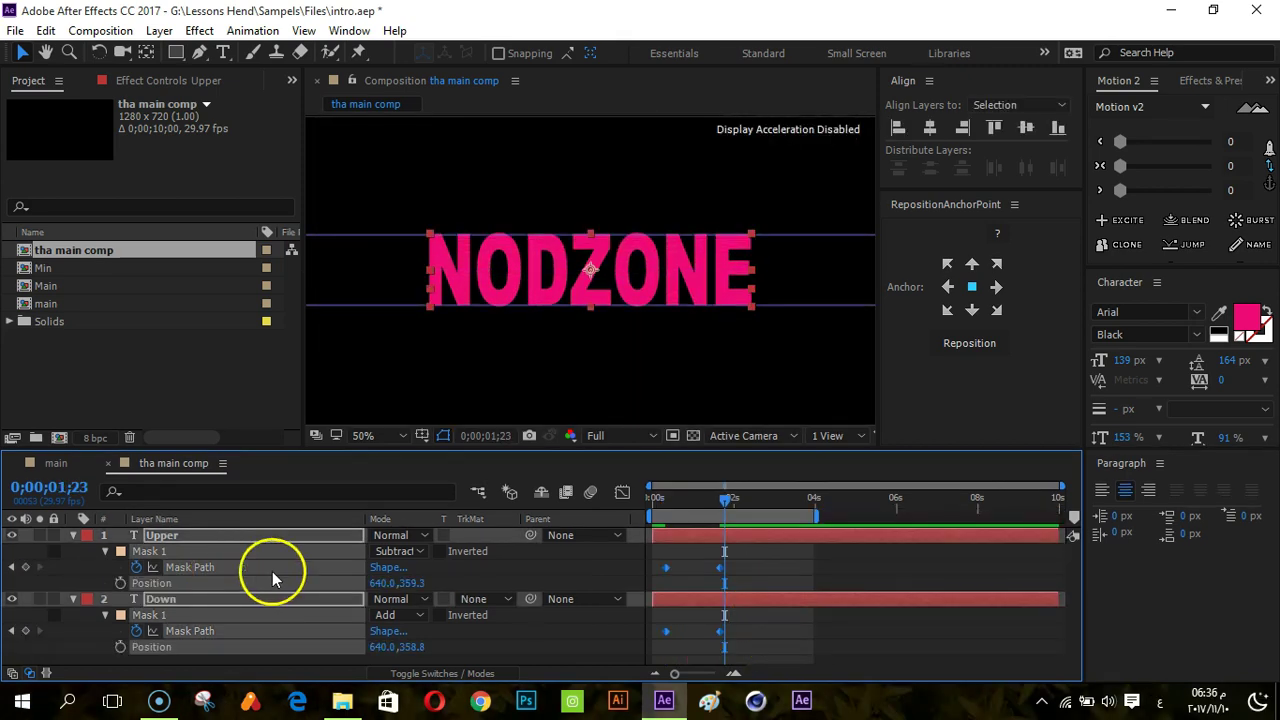
pyautogui.click(720, 567)
pyautogui.press('F9')
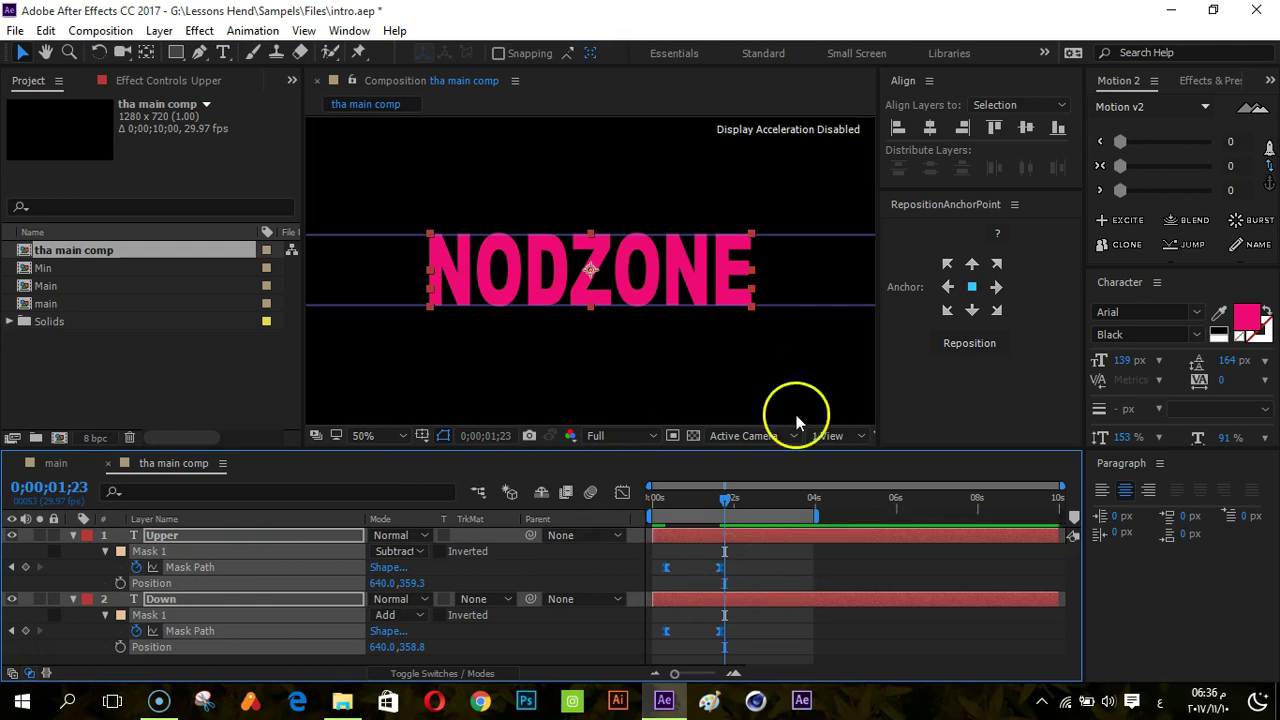
# - In the Graph Editor, lengthen the end keyframe's ease influence to about 88%
pyautogui.click(622, 492)
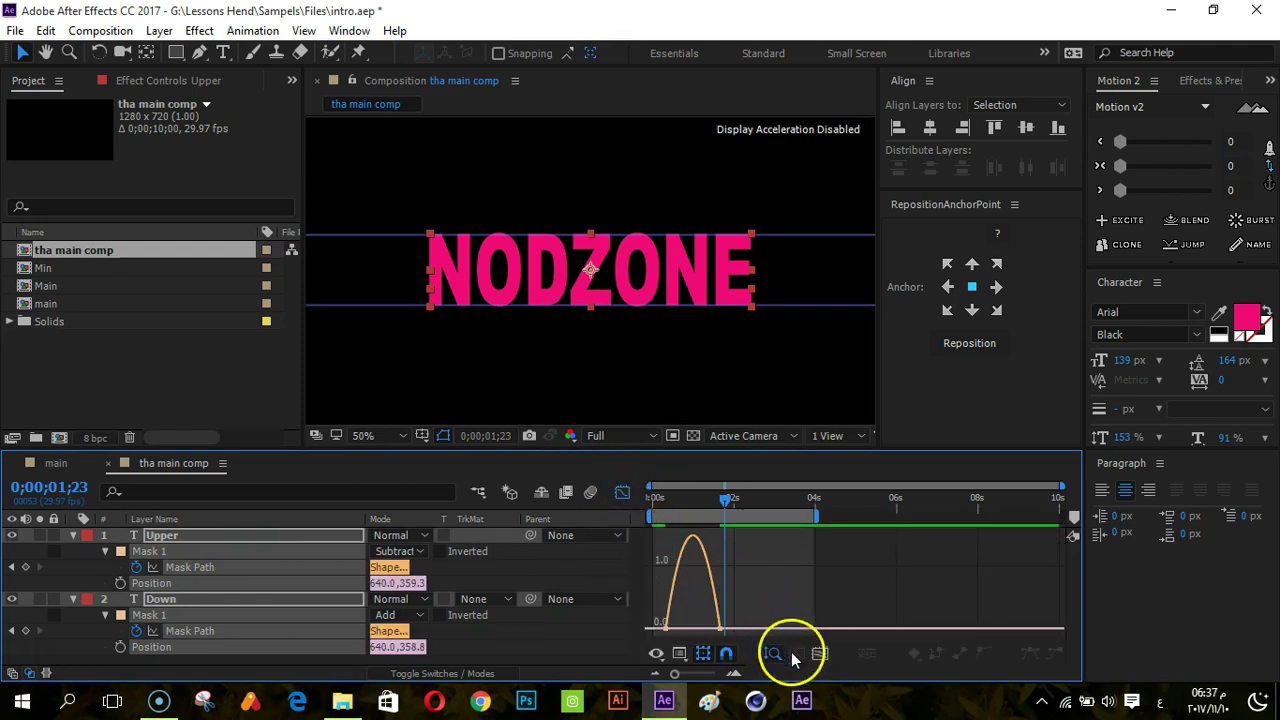
pyautogui.click(826, 655)
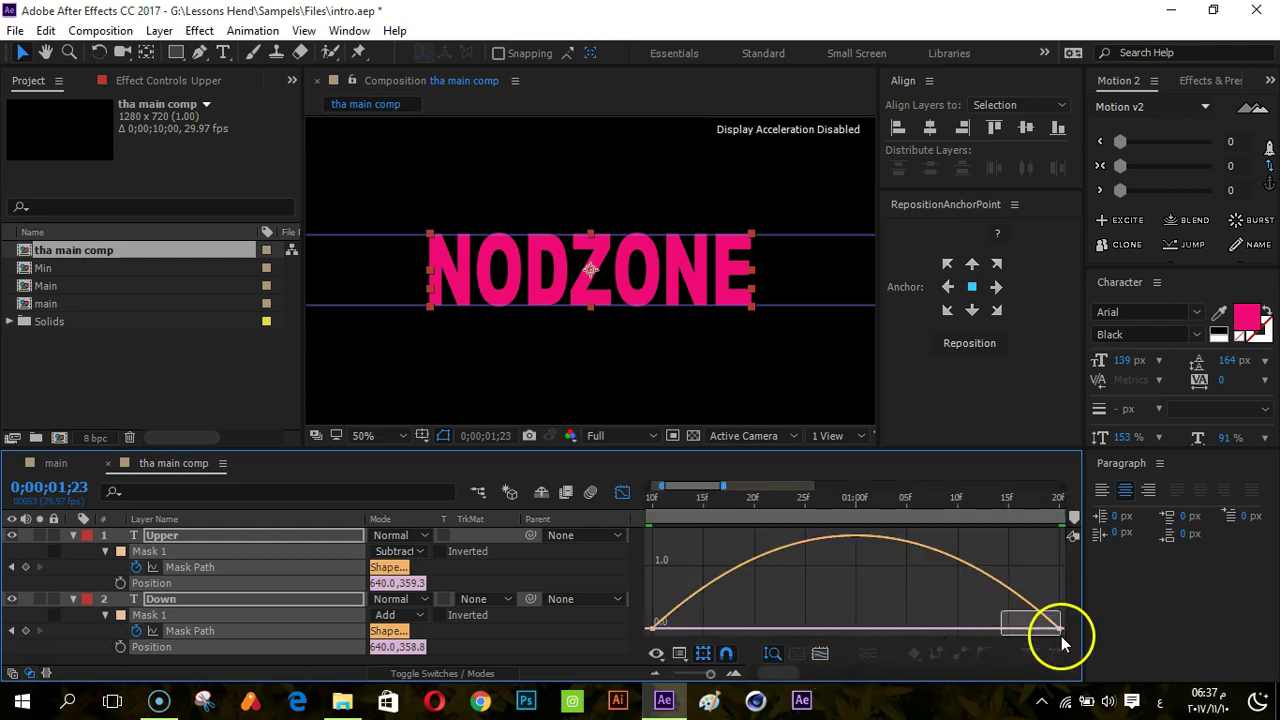
pyautogui.moveTo(1061, 636); pyautogui.dragTo(1062, 637)
pyautogui.moveTo(988, 625); pyautogui.dragTo(856, 623)
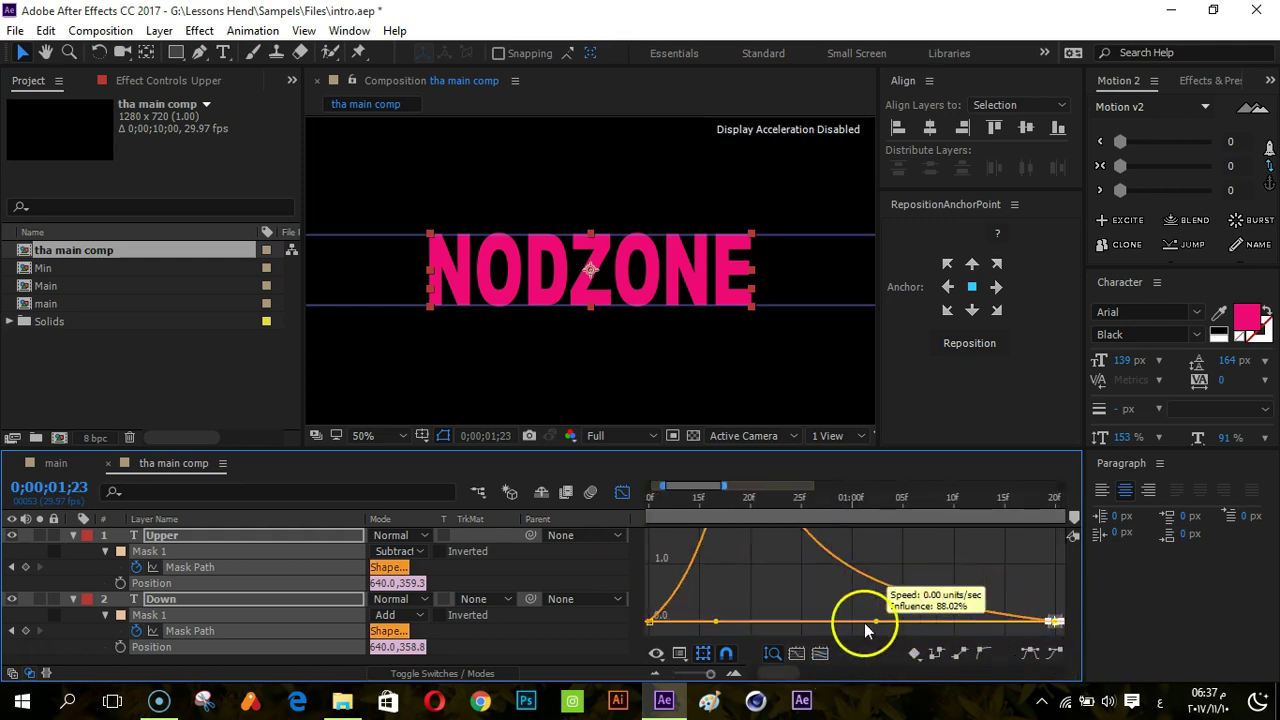
pyautogui.moveTo(716, 622); pyautogui.dragTo(705, 607)
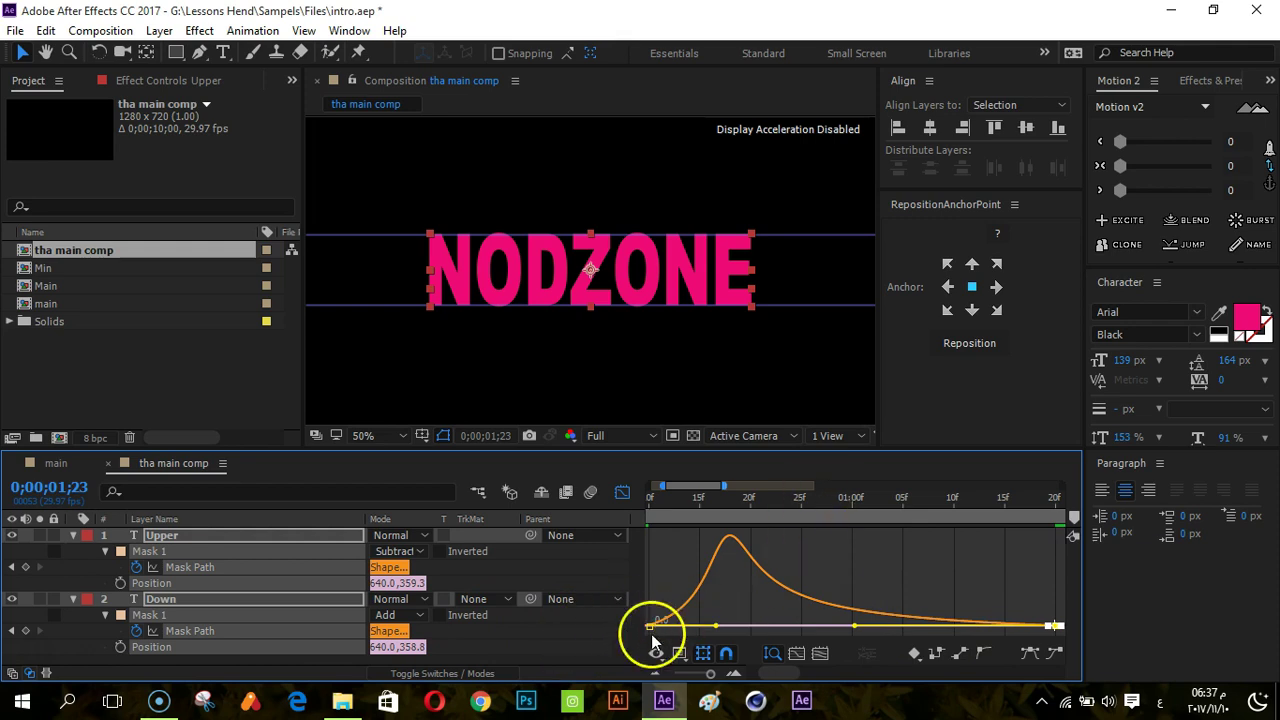
pyautogui.click(621, 497)
pyautogui.moveTo(710, 672); pyautogui.dragTo(684, 673)
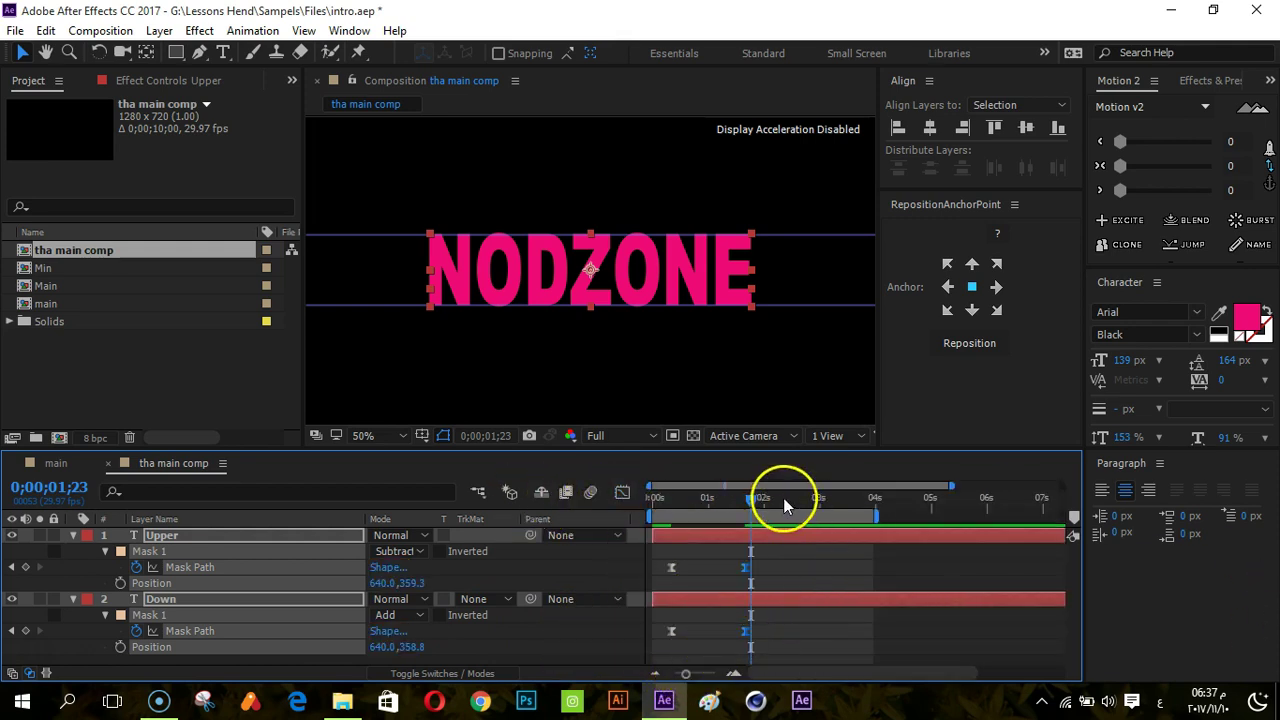
# - Preview and scrub the NODZONE reveal from the start, then collapse the Upper and Down layers
pyautogui.press('Home')
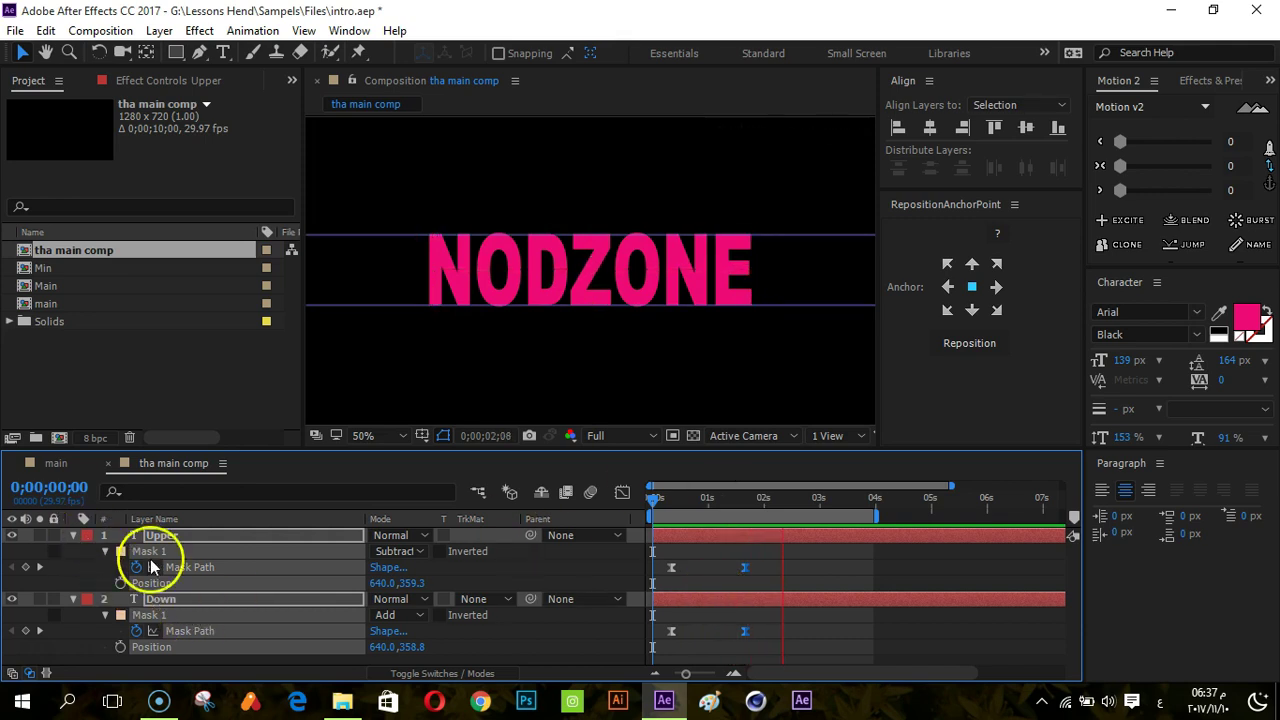
pyautogui.press('space')
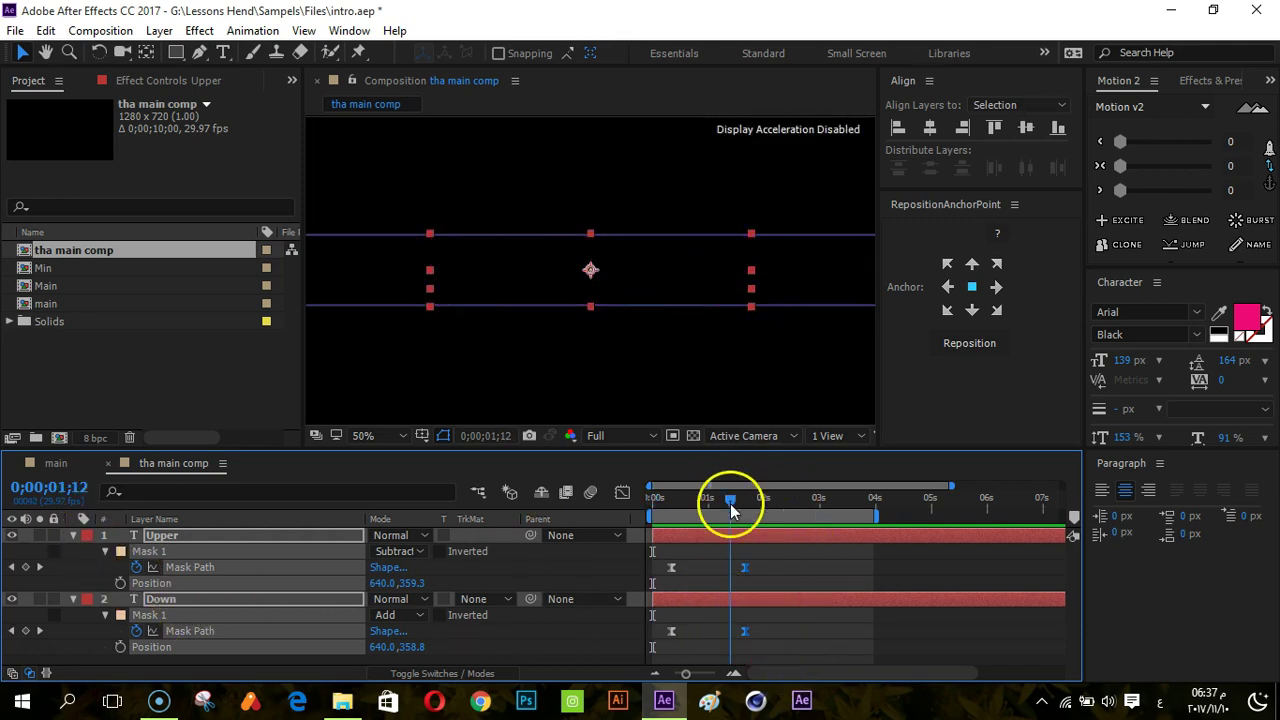
pyautogui.moveTo(731, 510); pyautogui.dragTo(770, 516)
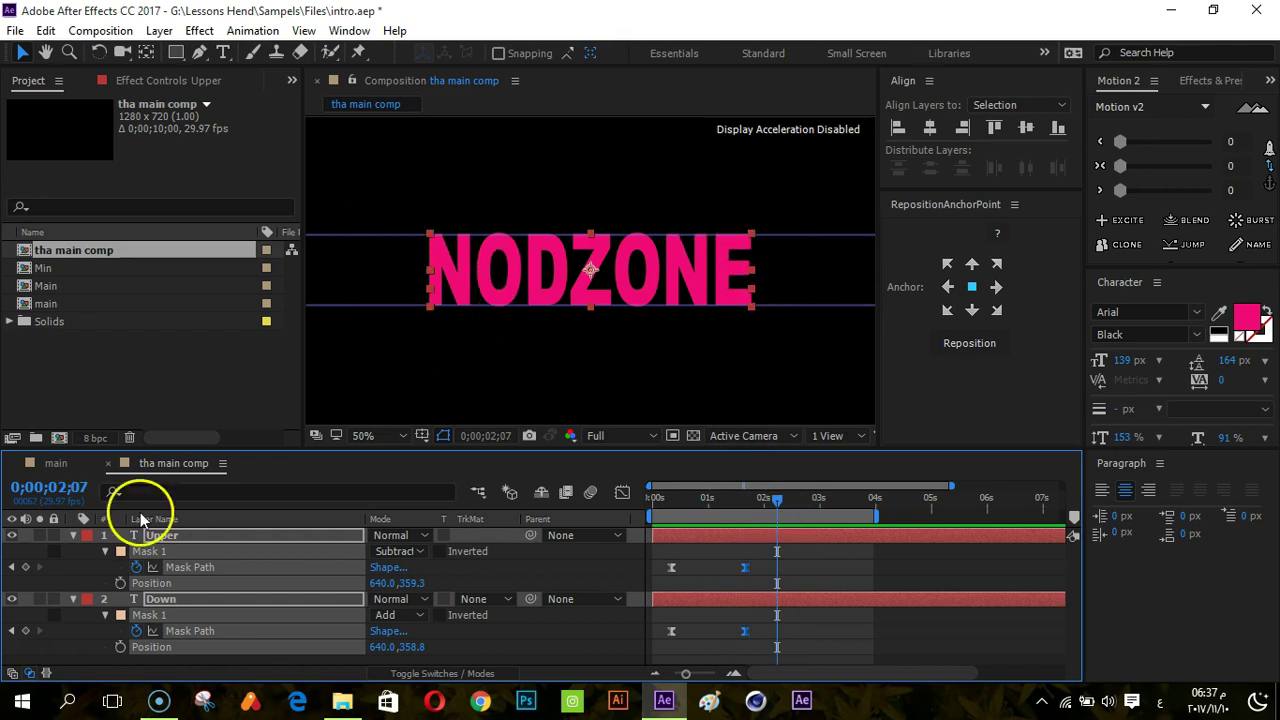
pyautogui.click(73, 535)
pyautogui.click(85, 580)
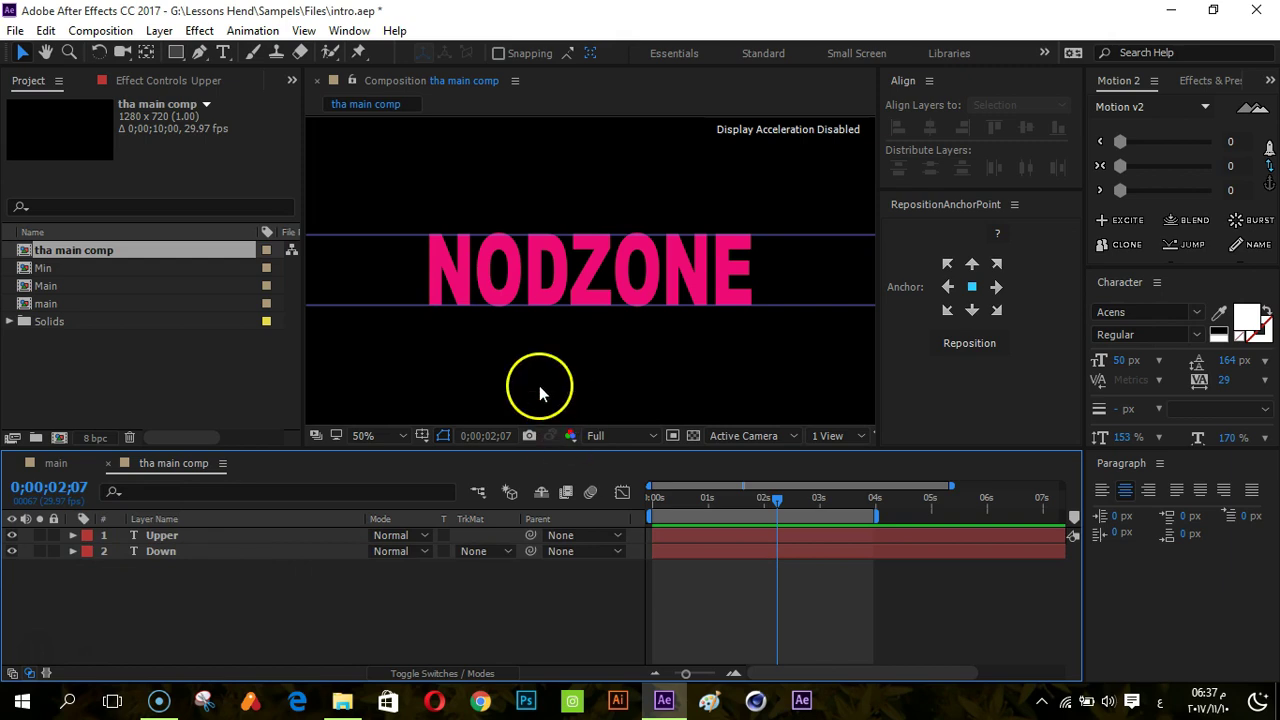
# - Show the title/action safe guides and draw a white 15 px outlined rectangle around NODZONE
pyautogui.click(449, 436)
pyautogui.click(480, 453)
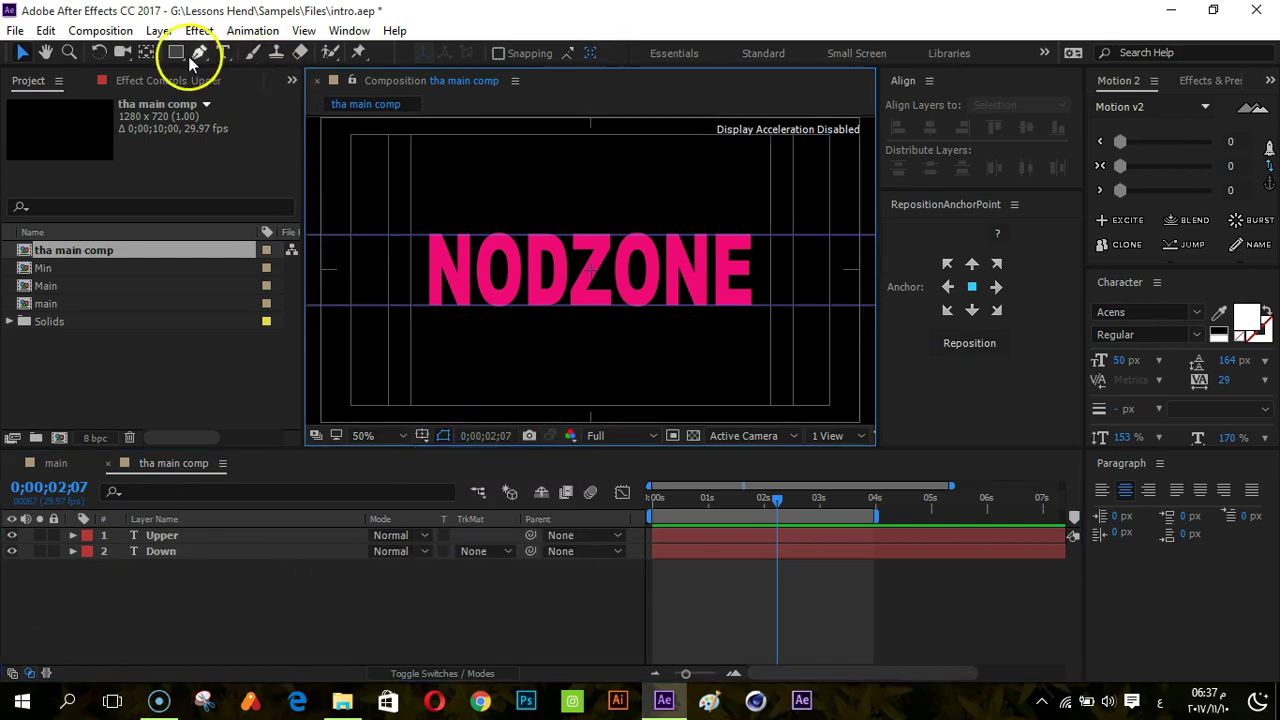
pyautogui.moveTo(176, 53); pyautogui.dragTo(214, 51)
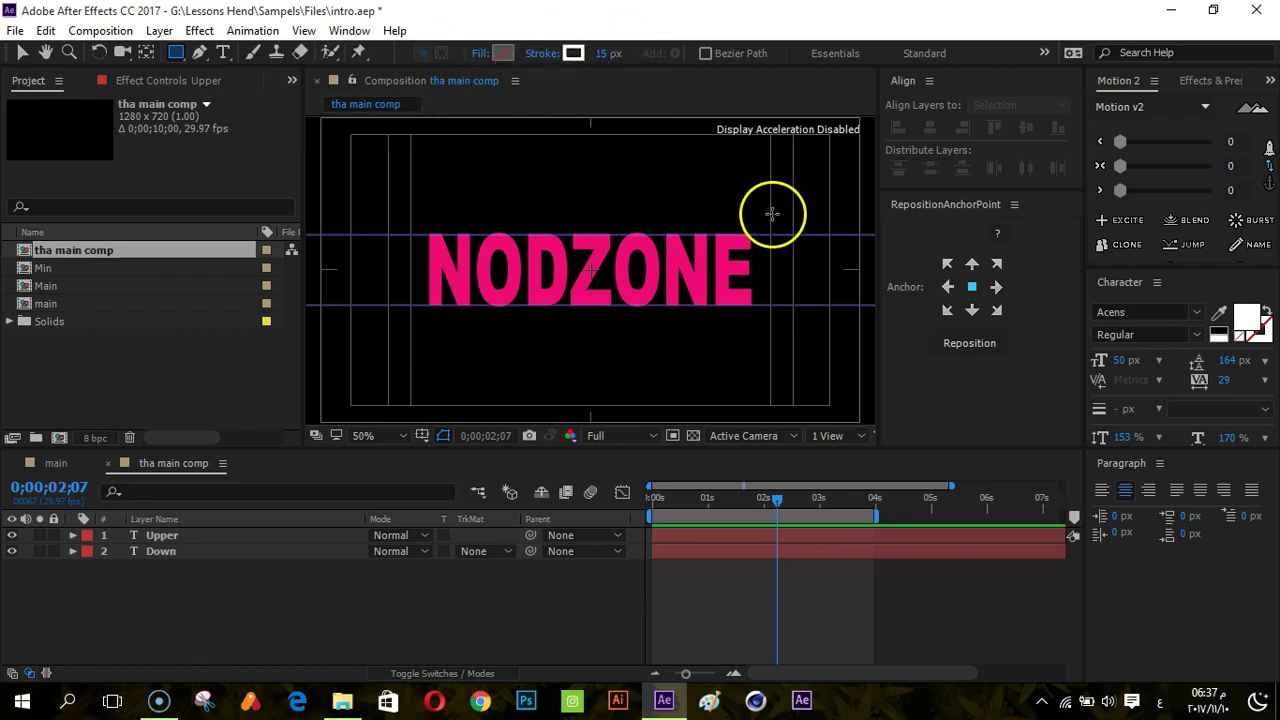
pyautogui.moveTo(772, 213)
pyautogui.mouseDown()
pyautogui.moveTo(415, 337)
pyautogui.moveTo(413, 320)
pyautogui.mouseUp()
# - Centre the rectangle horizontally and vertically in the composition, then hide the safe guides
pyautogui.click(980, 344)
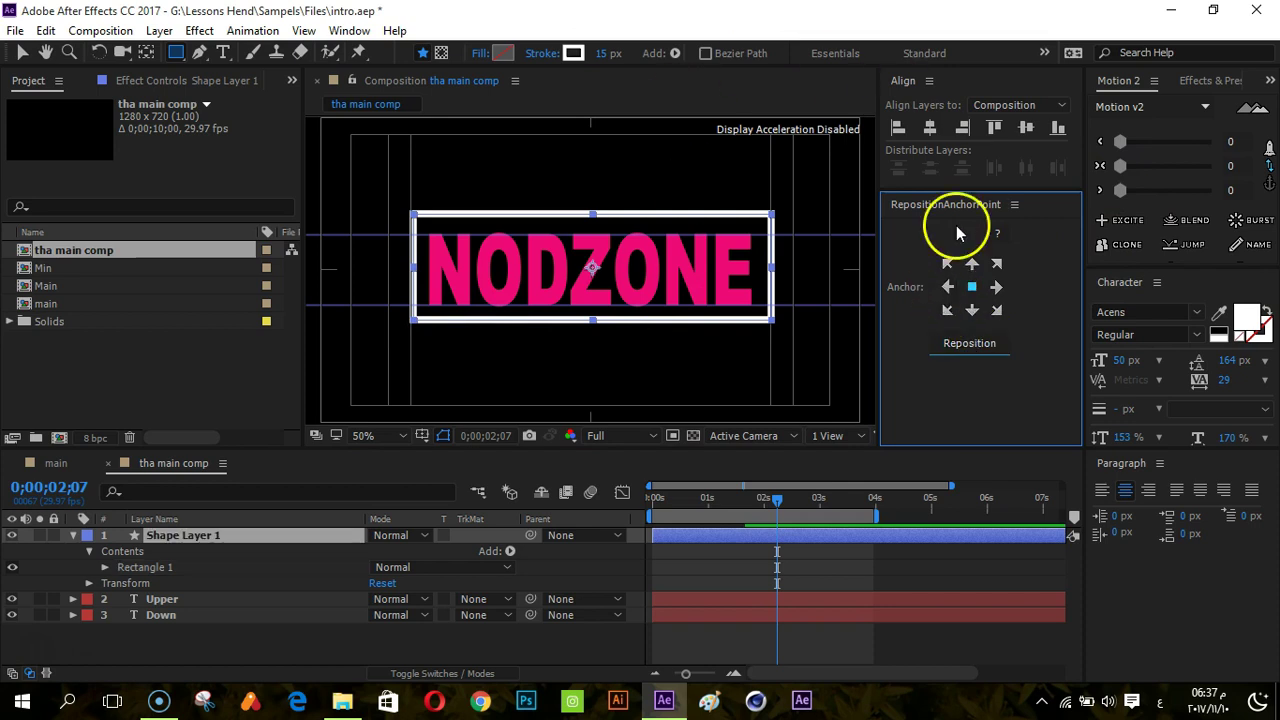
pyautogui.click(930, 127)
pyautogui.click(1037, 125)
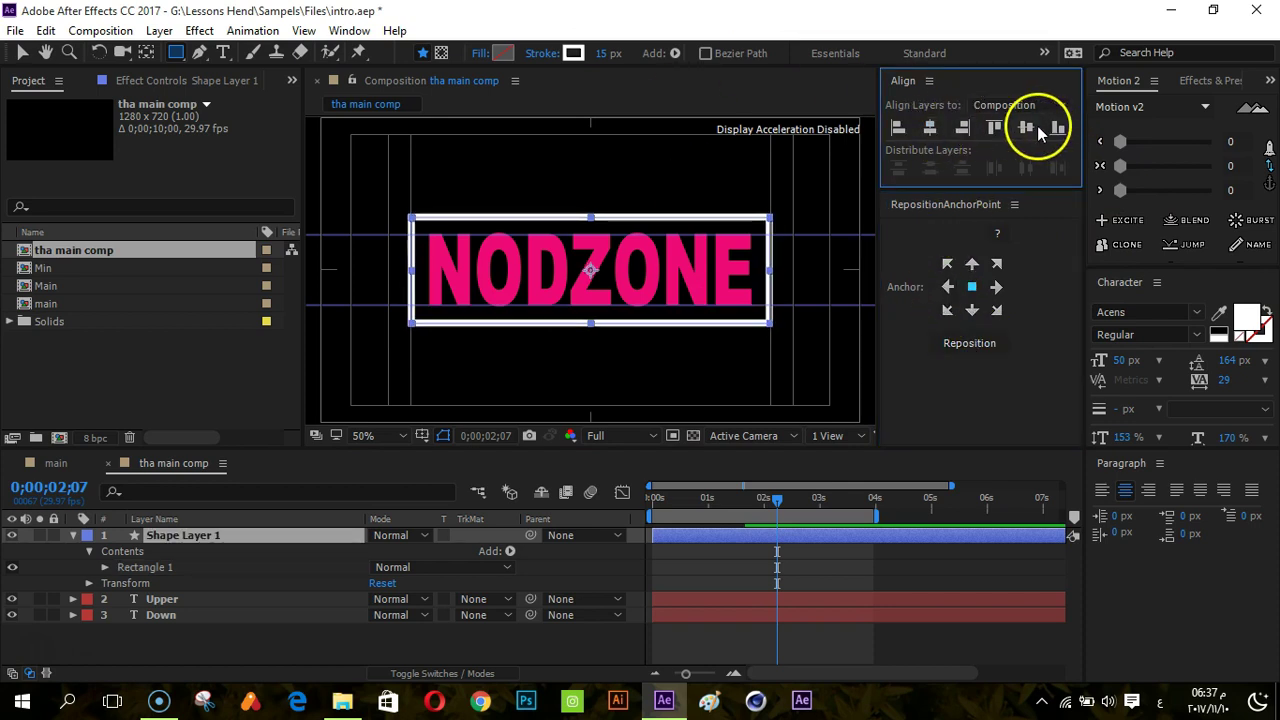
pyautogui.click(975, 343)
pyautogui.click(950, 138)
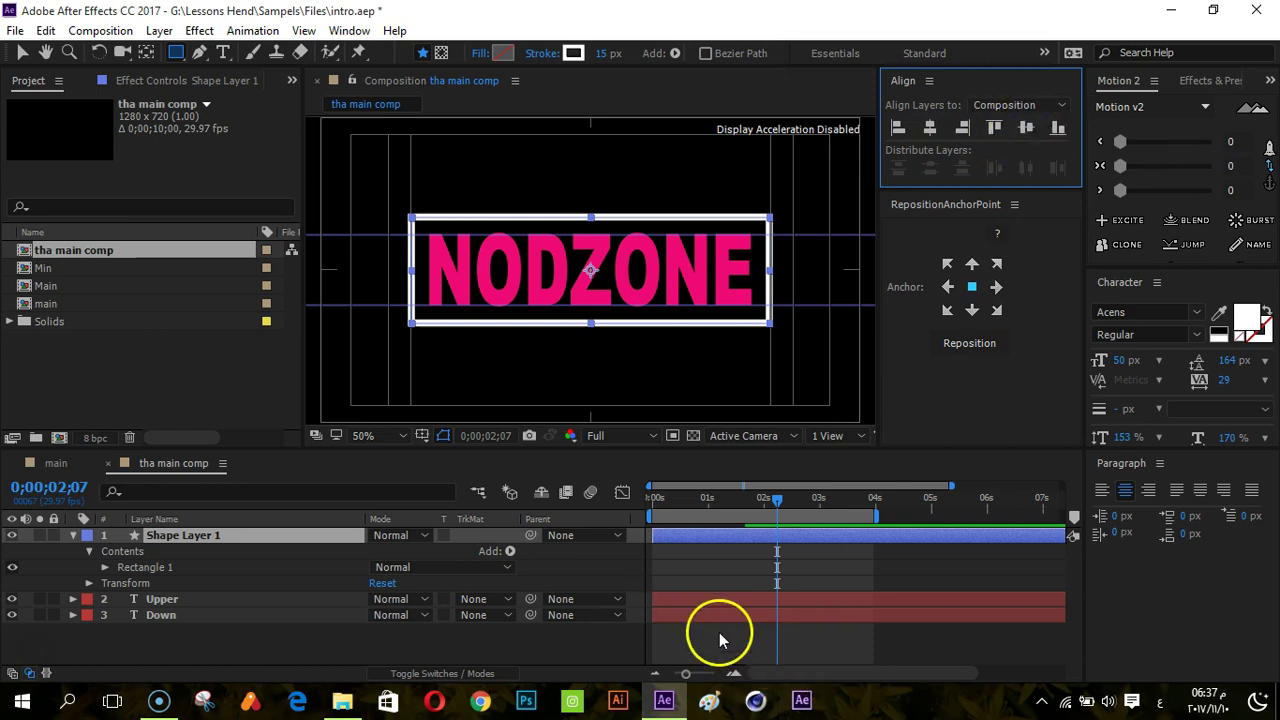
pyautogui.click(422, 435)
pyautogui.click(440, 456)
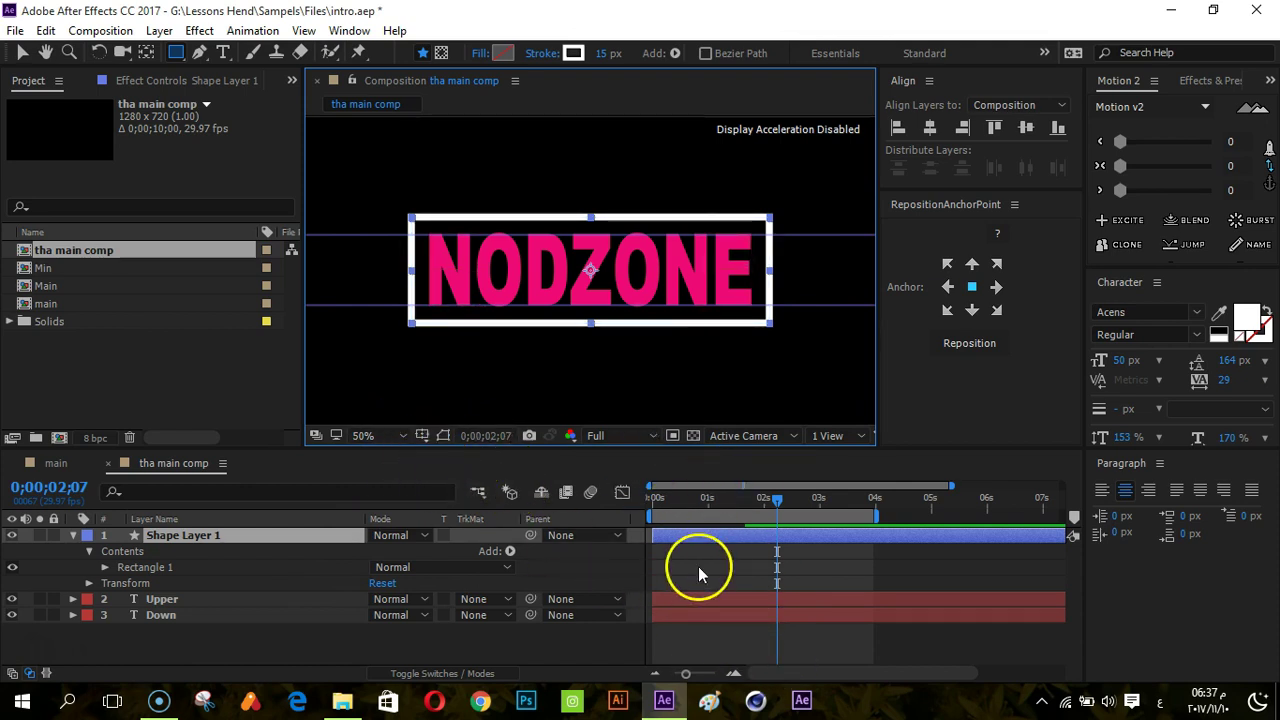
pyautogui.press('v')
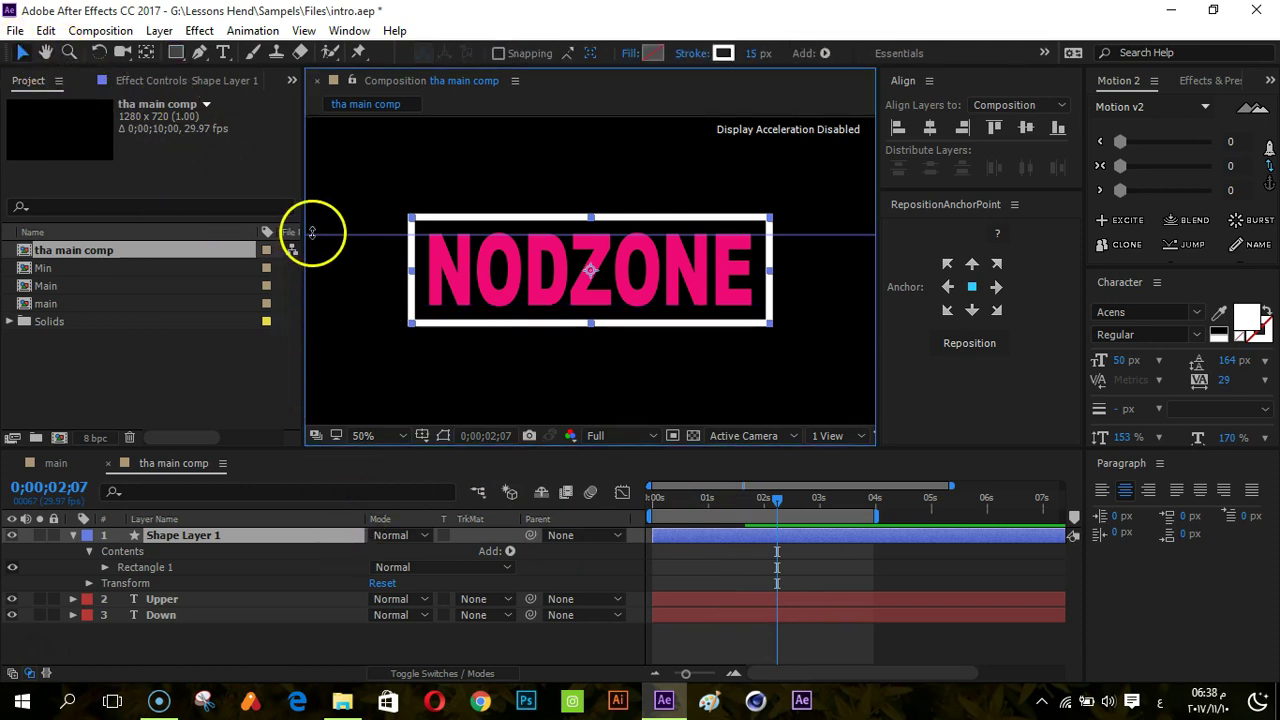
# - Rename Shape Layer 1 to 'line'
pyautogui.click(663, 610)
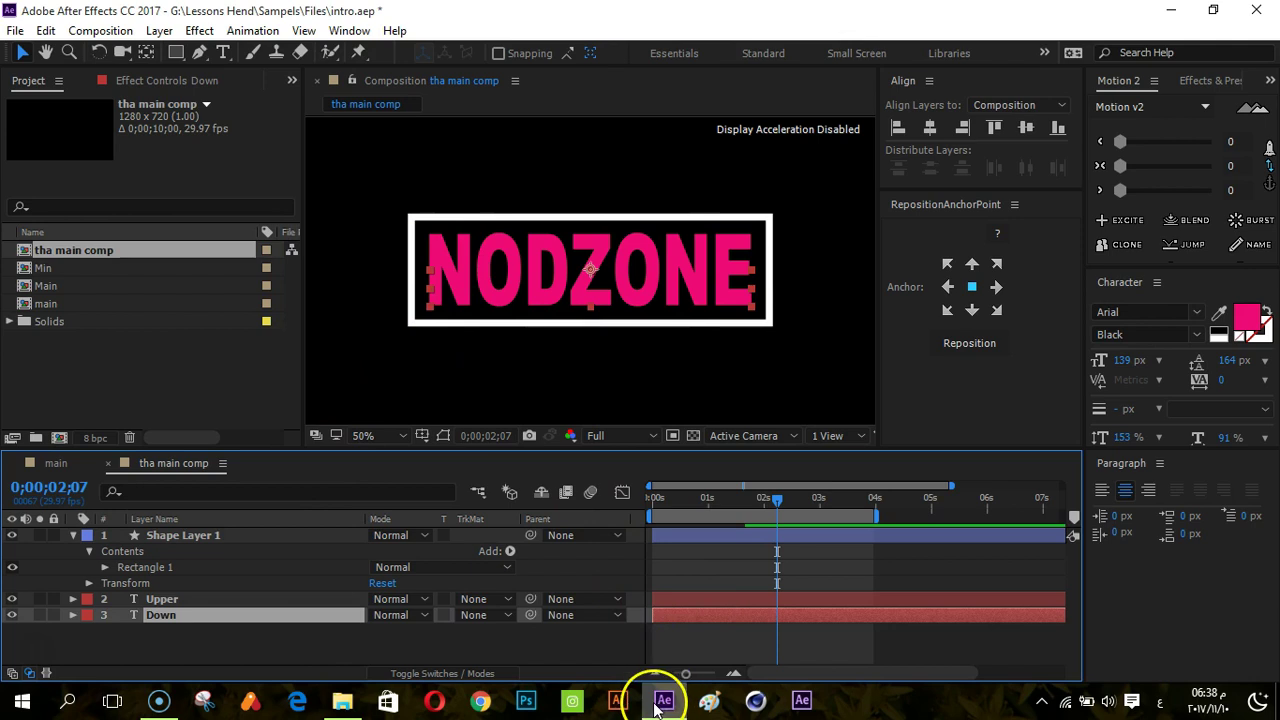
pyautogui.click(190, 536)
pyautogui.press('Return')
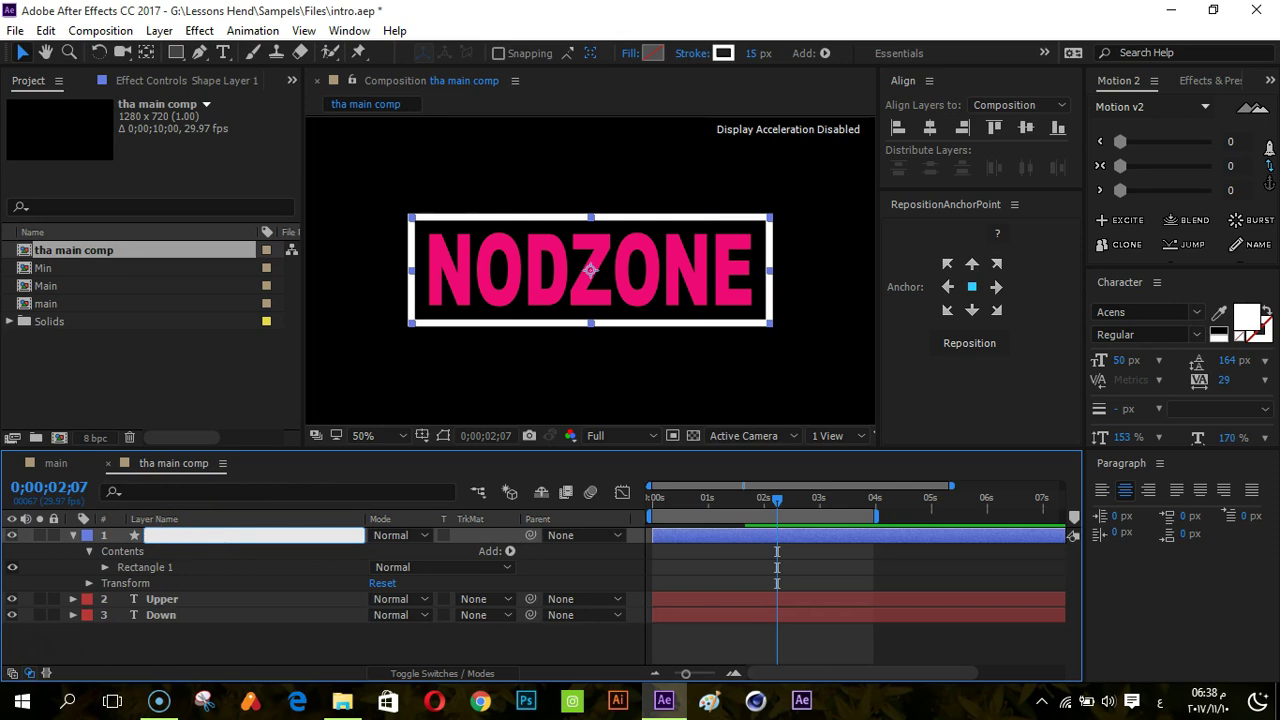
pyautogui.write('line')
pyautogui.press('Return')
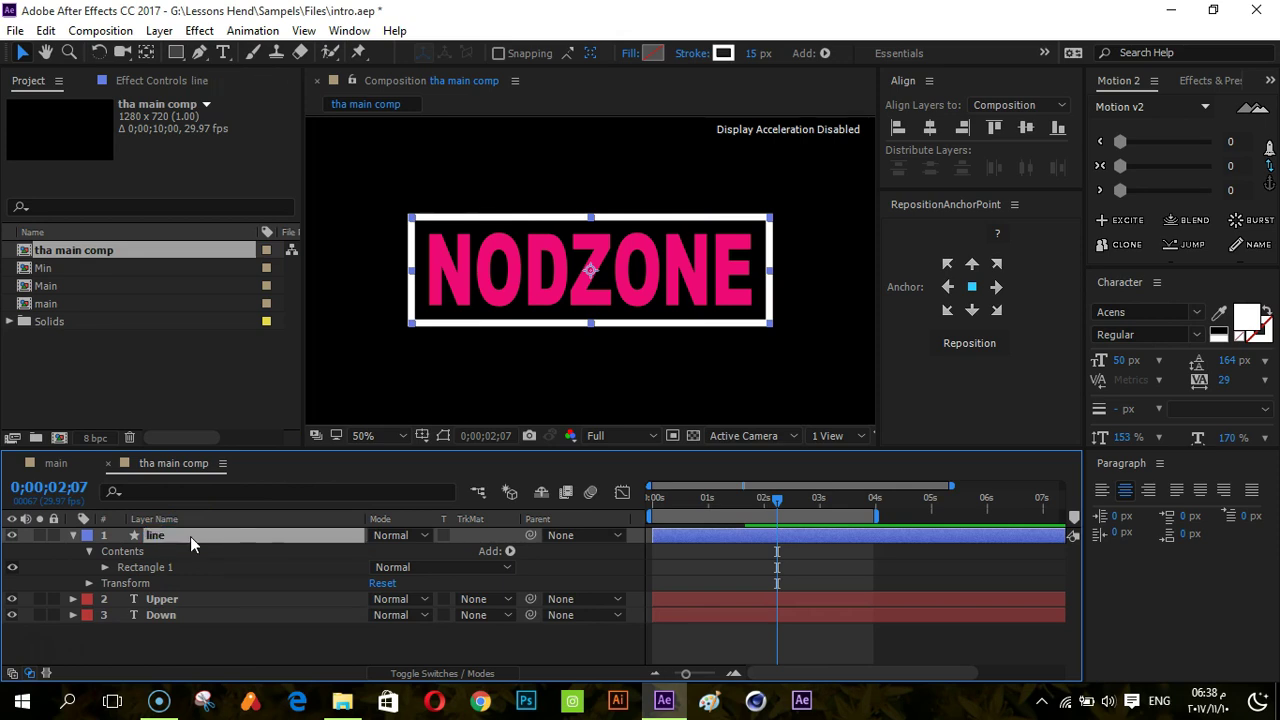
# - Add Trim Paths to the line layer, then check the main comp and return to tha main comp
pyautogui.click(510, 551)
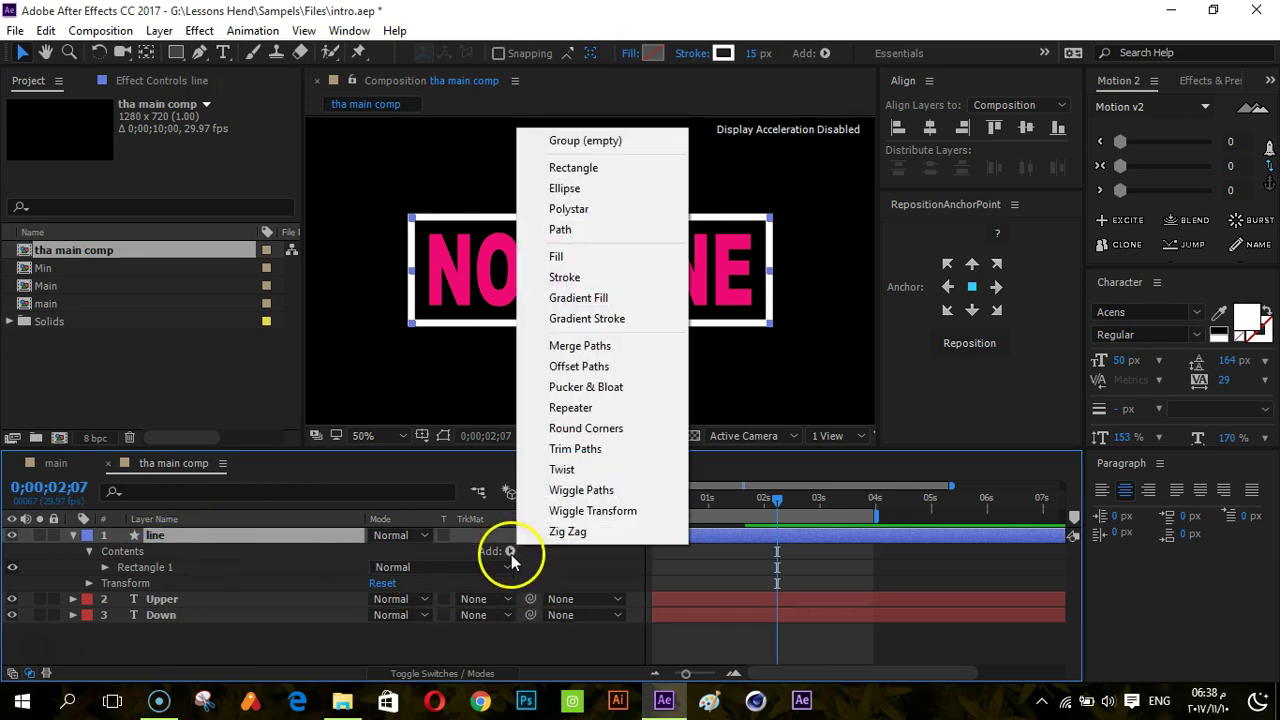
pyautogui.click(575, 449)
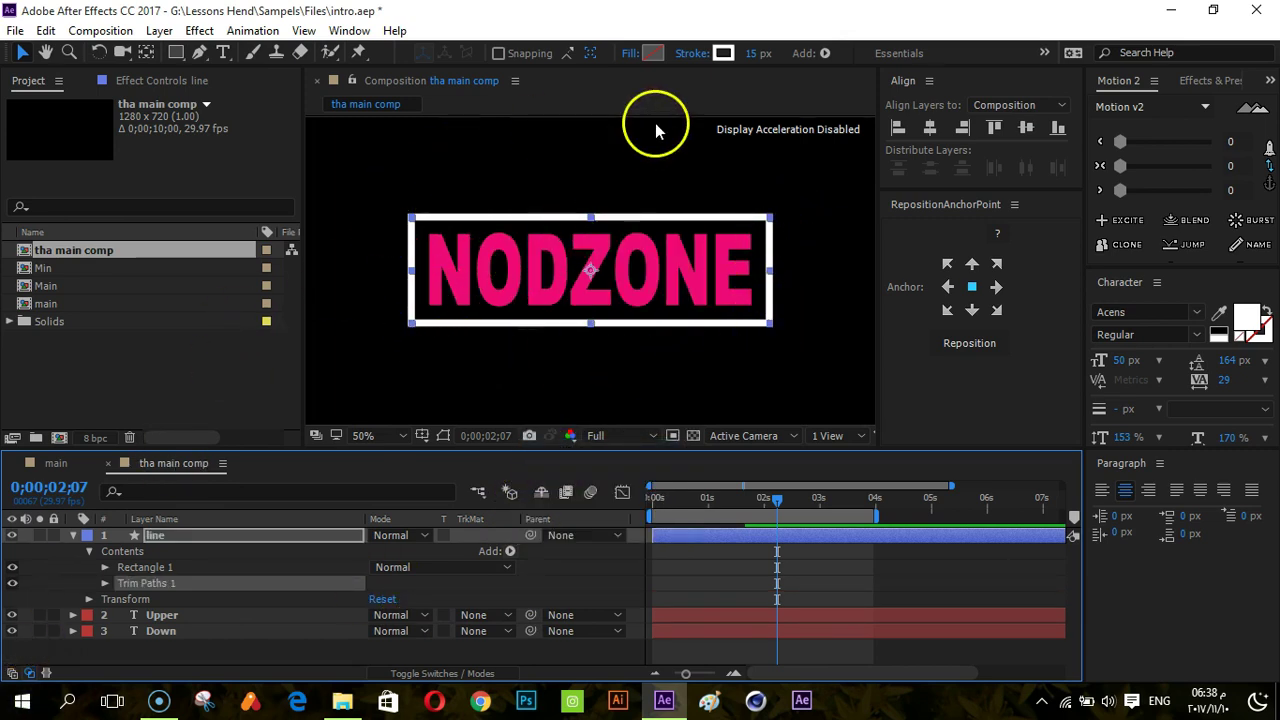
pyautogui.click(52, 464)
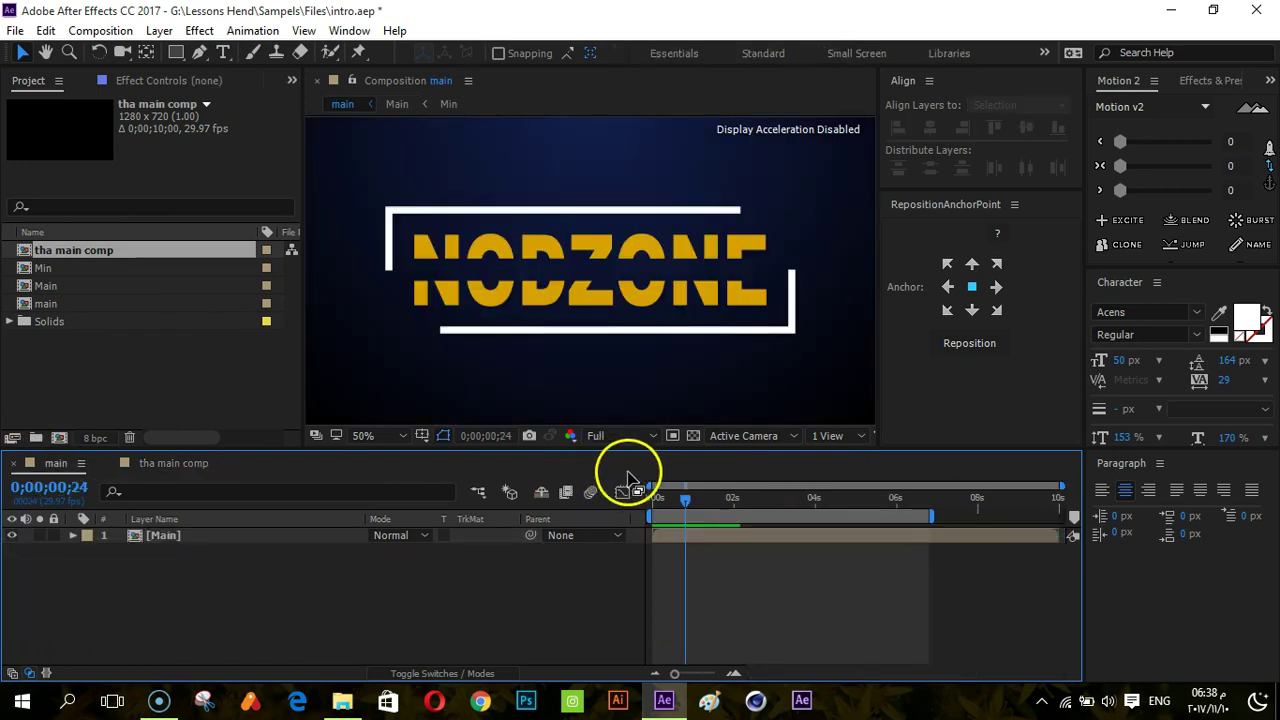
pyautogui.click(674, 497)
pyautogui.moveTo(673, 494); pyautogui.dragTo(667, 497)
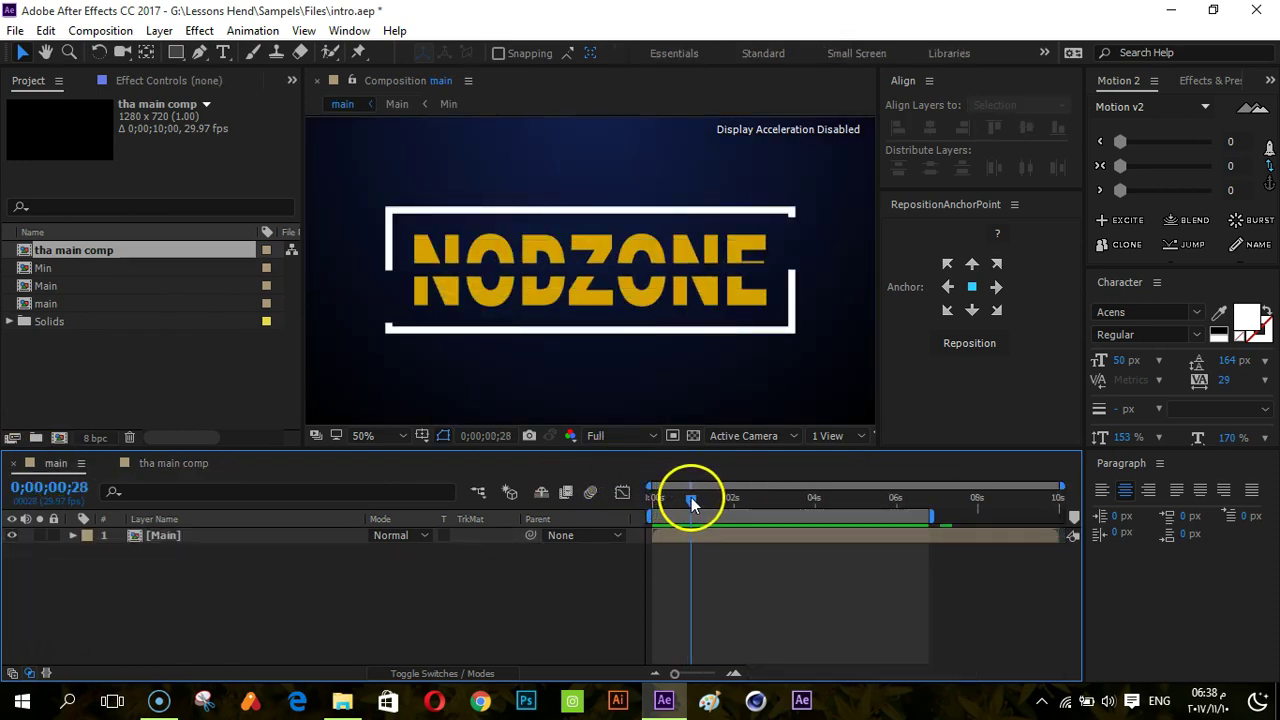
pyautogui.click(165, 463)
# - Expand Trim Paths 1 and try lowering End to 50% on the white outline
pyautogui.click(143, 584)
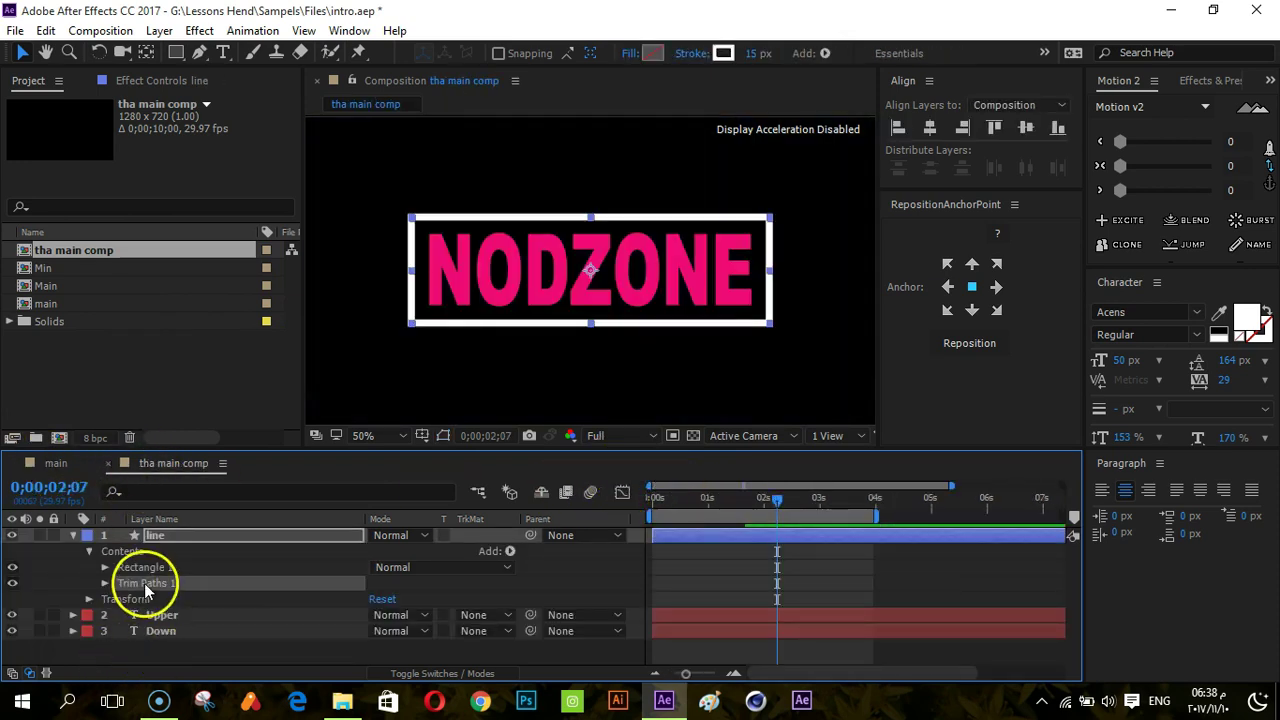
pyautogui.click(105, 584)
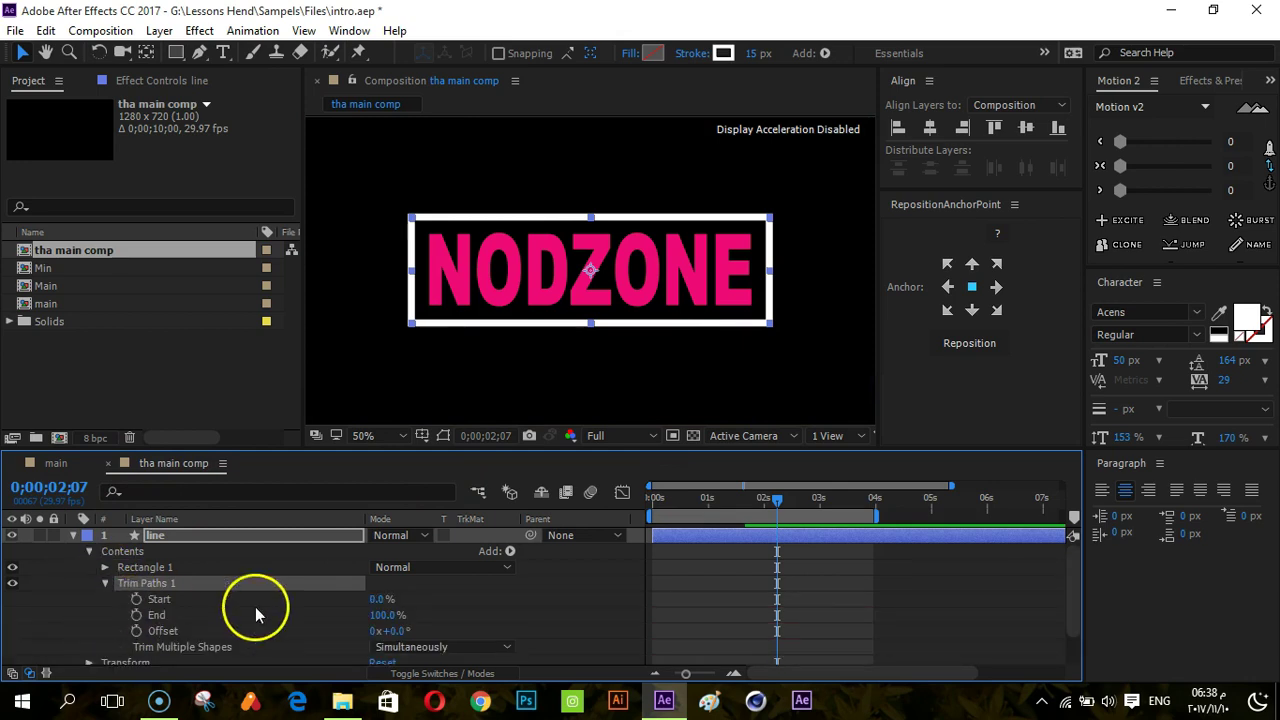
pyautogui.click(388, 616)
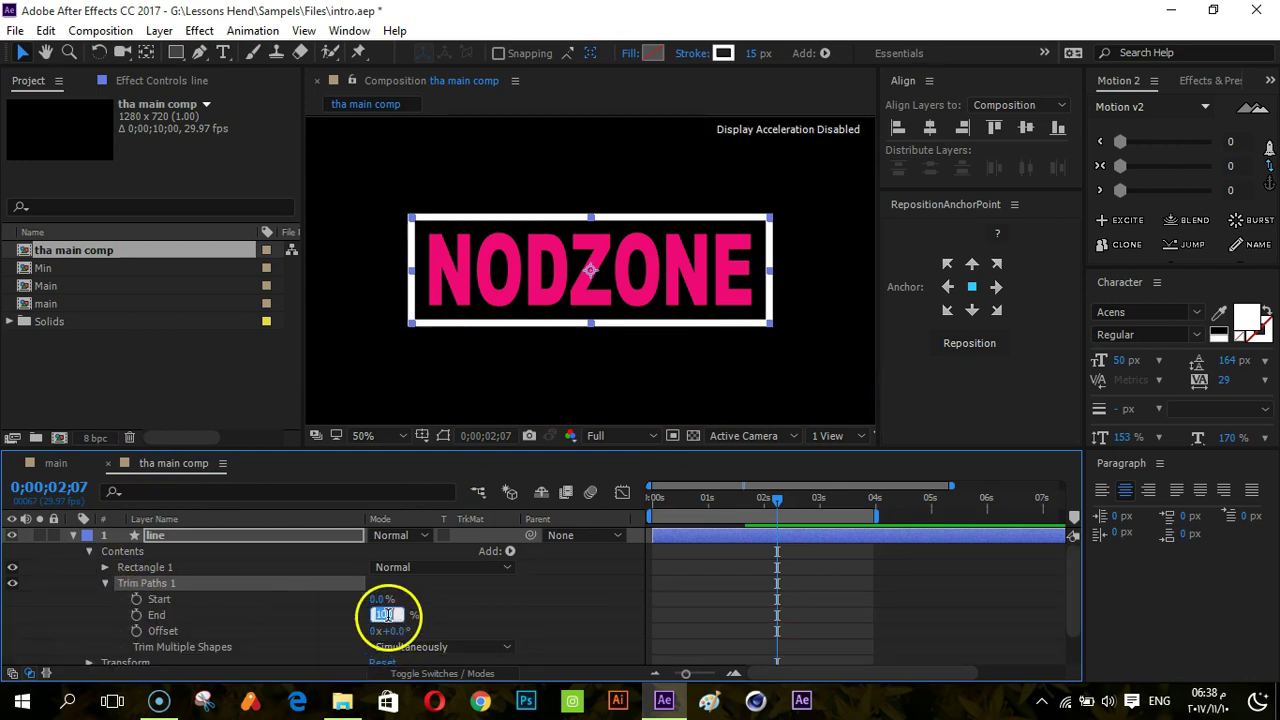
pyautogui.click(459, 613)
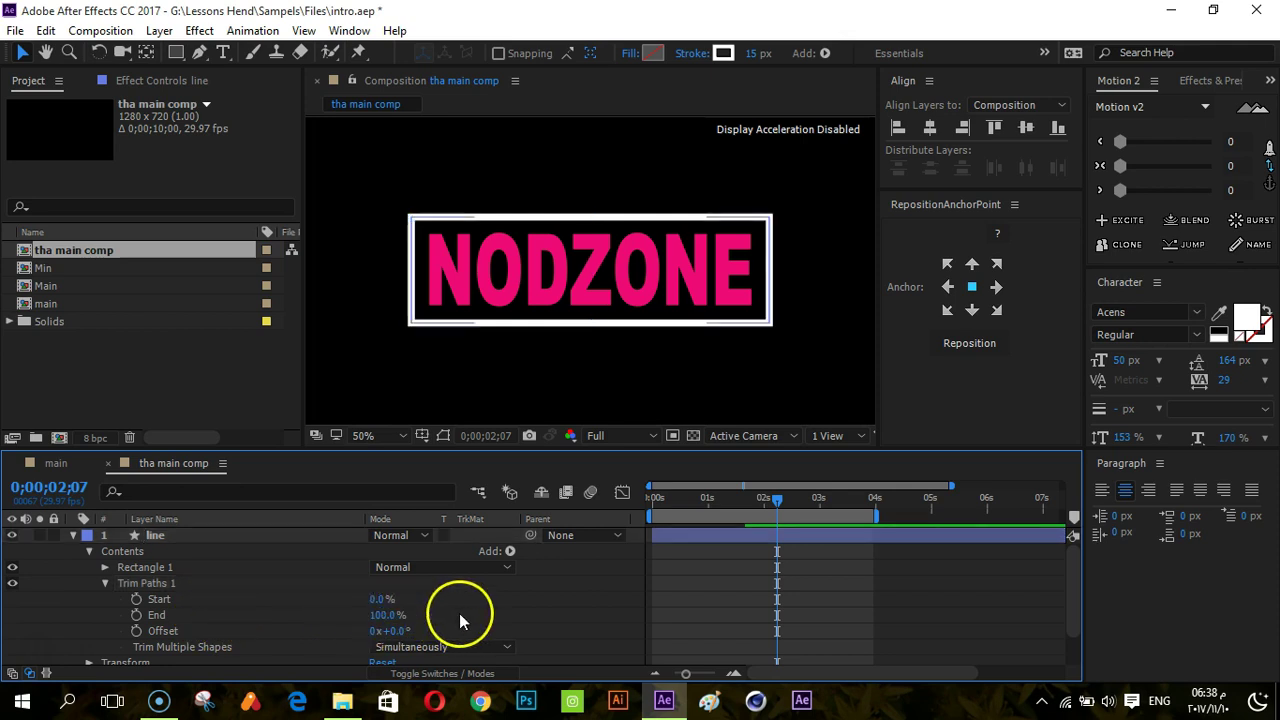
pyautogui.moveTo(388, 614); pyautogui.dragTo(354, 616)
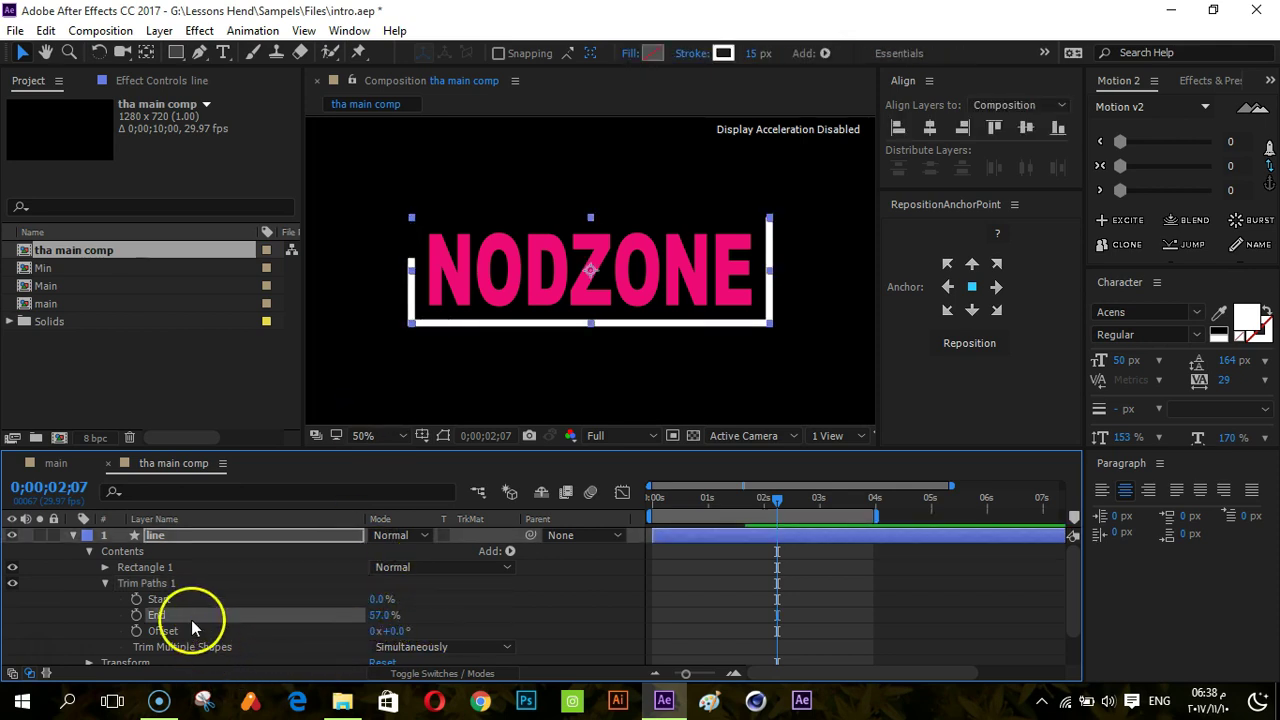
pyautogui.click(185, 598)
pyautogui.click(385, 615)
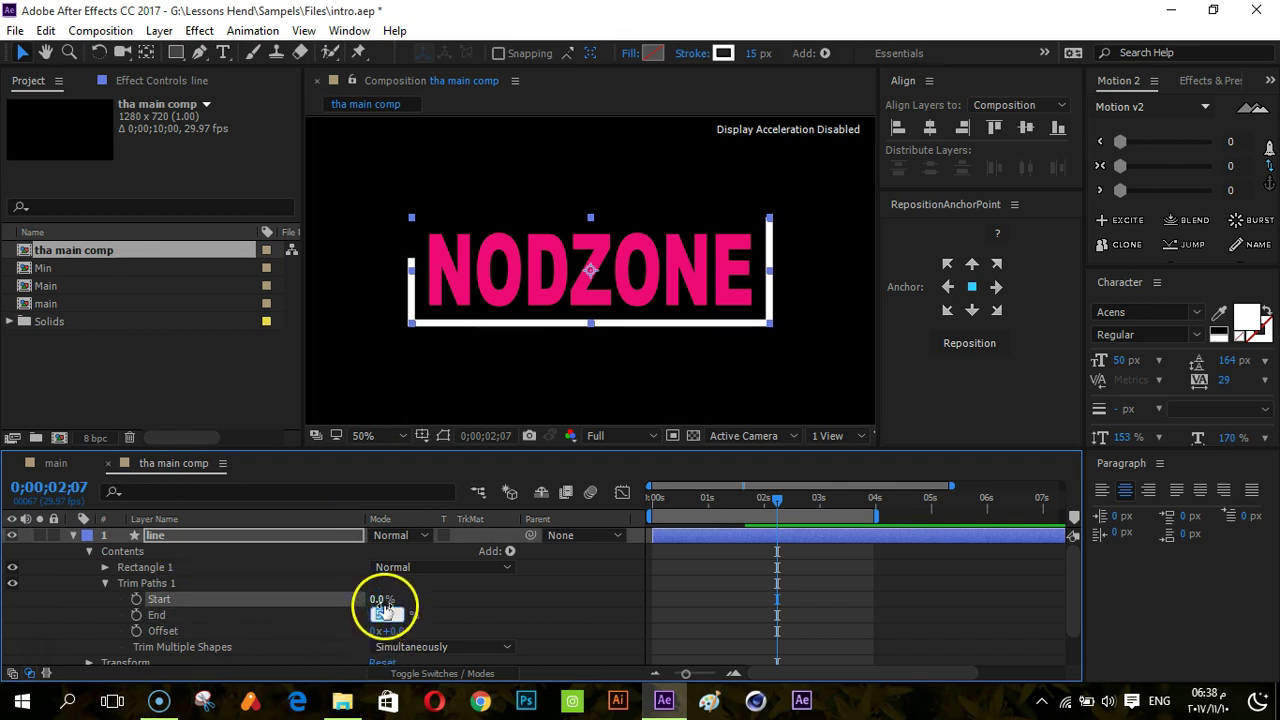
pyautogui.write('50')
pyautogui.press('Return')
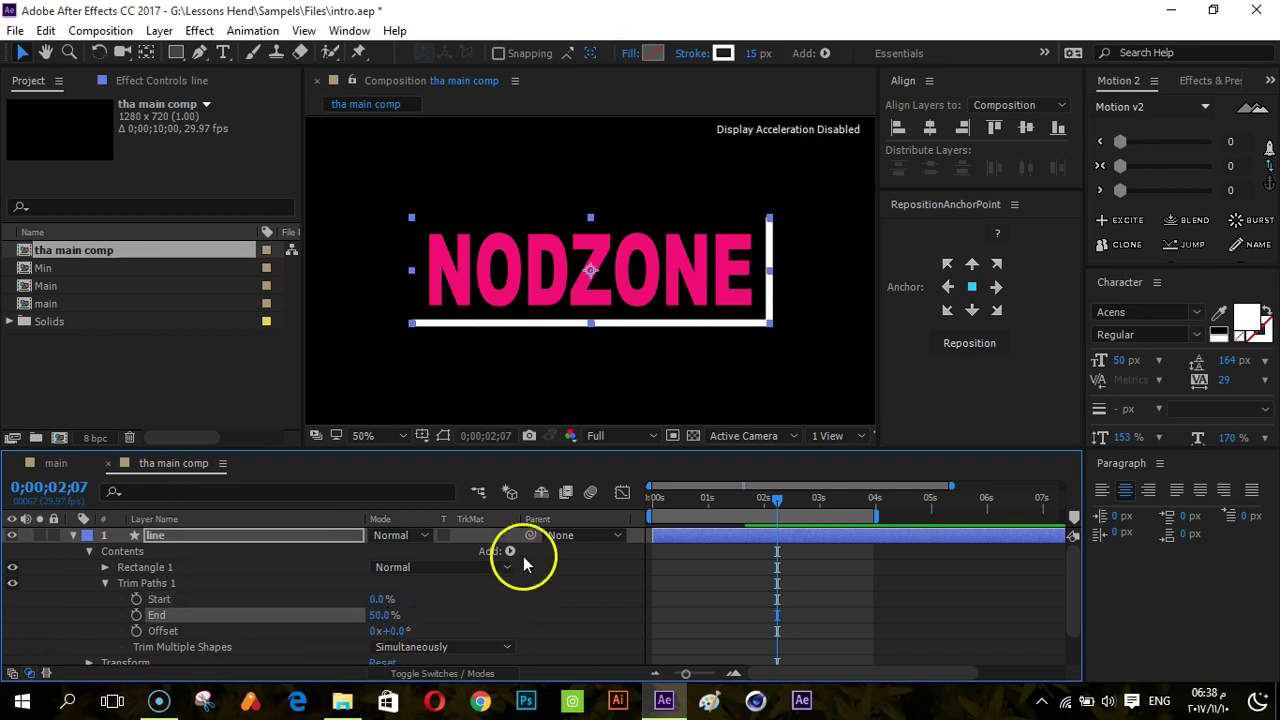
pyautogui.click(519, 600)
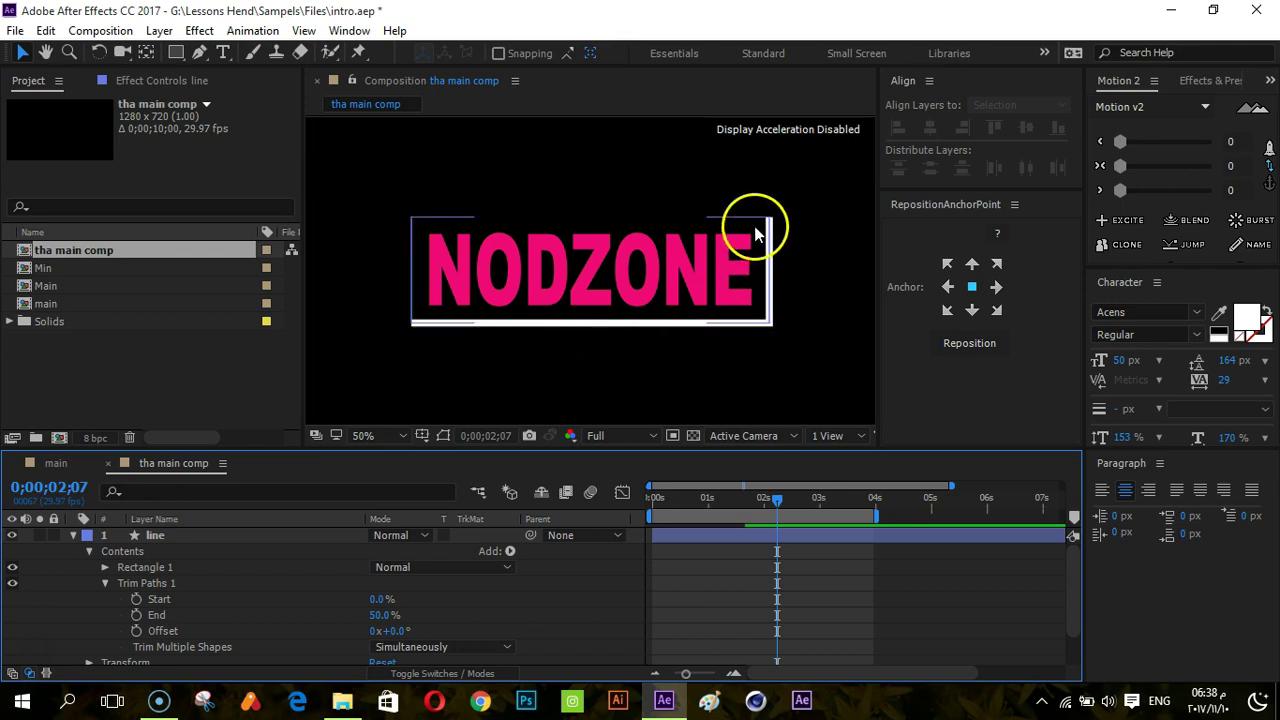
# - Reset End to 100% and Start to 0%, then settle on End 50%
pyautogui.moveTo(385, 618); pyautogui.dragTo(515, 616)
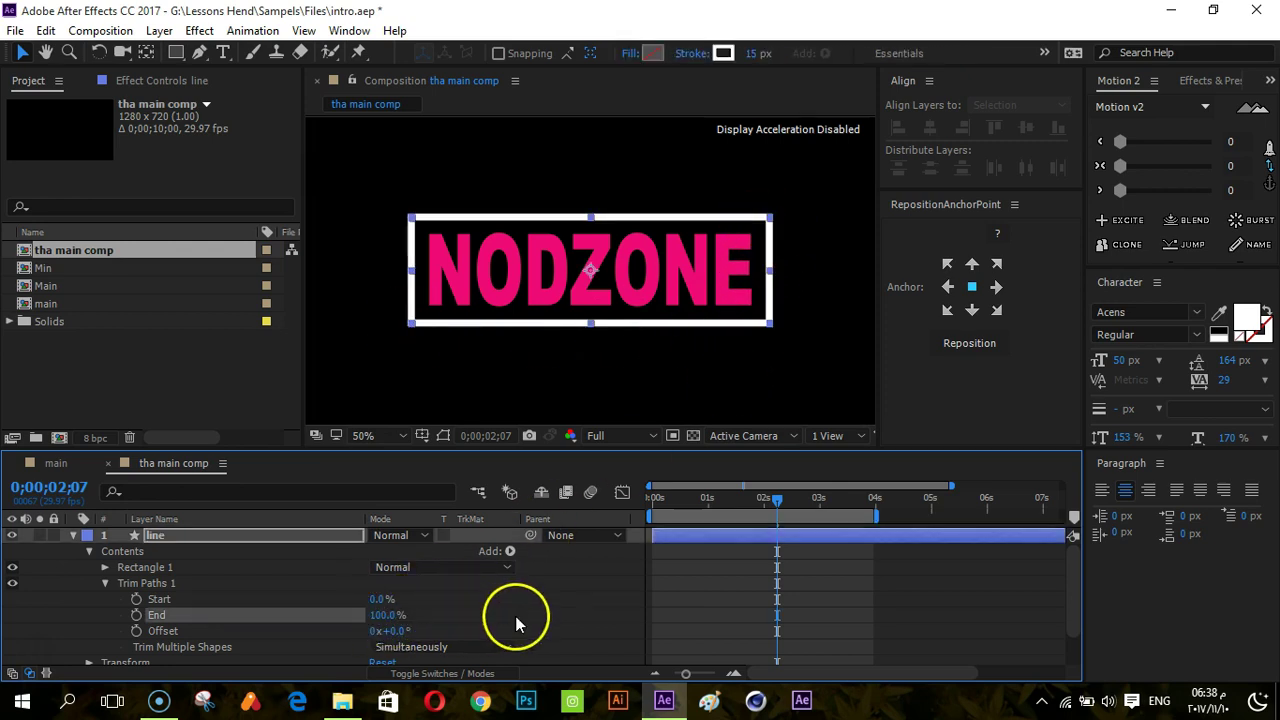
pyautogui.click(383, 596)
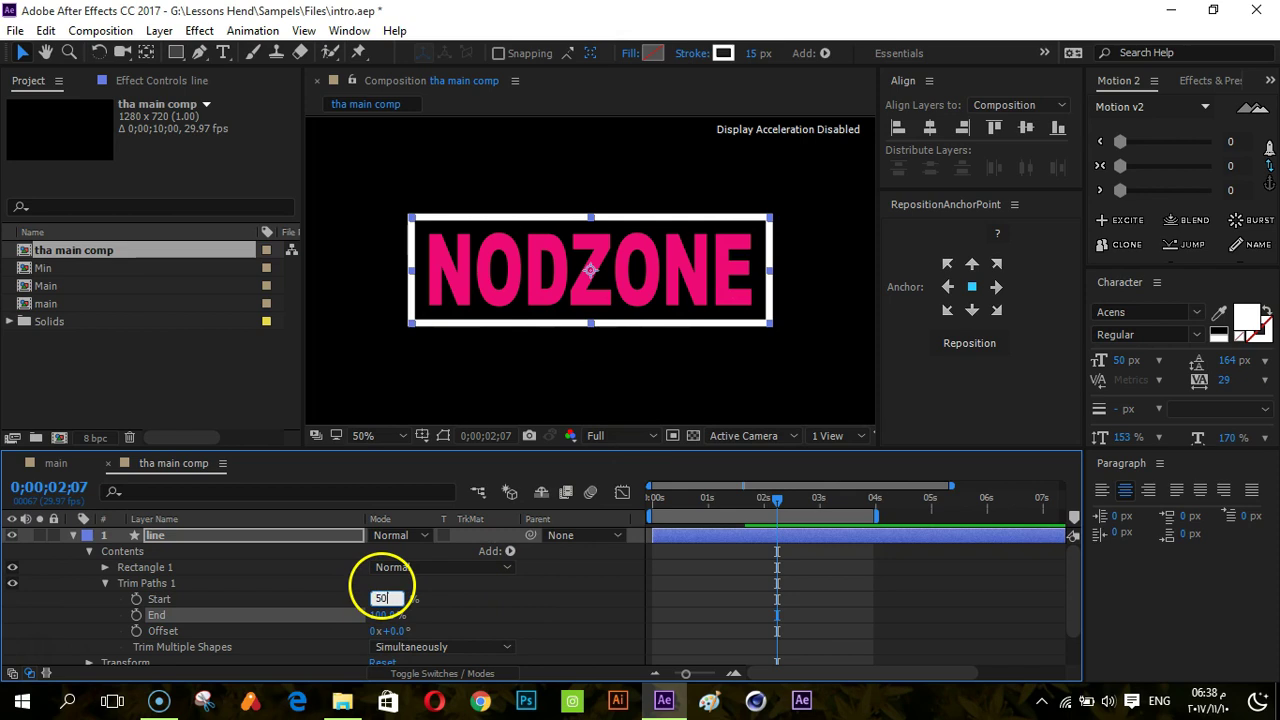
pyautogui.press('Return')
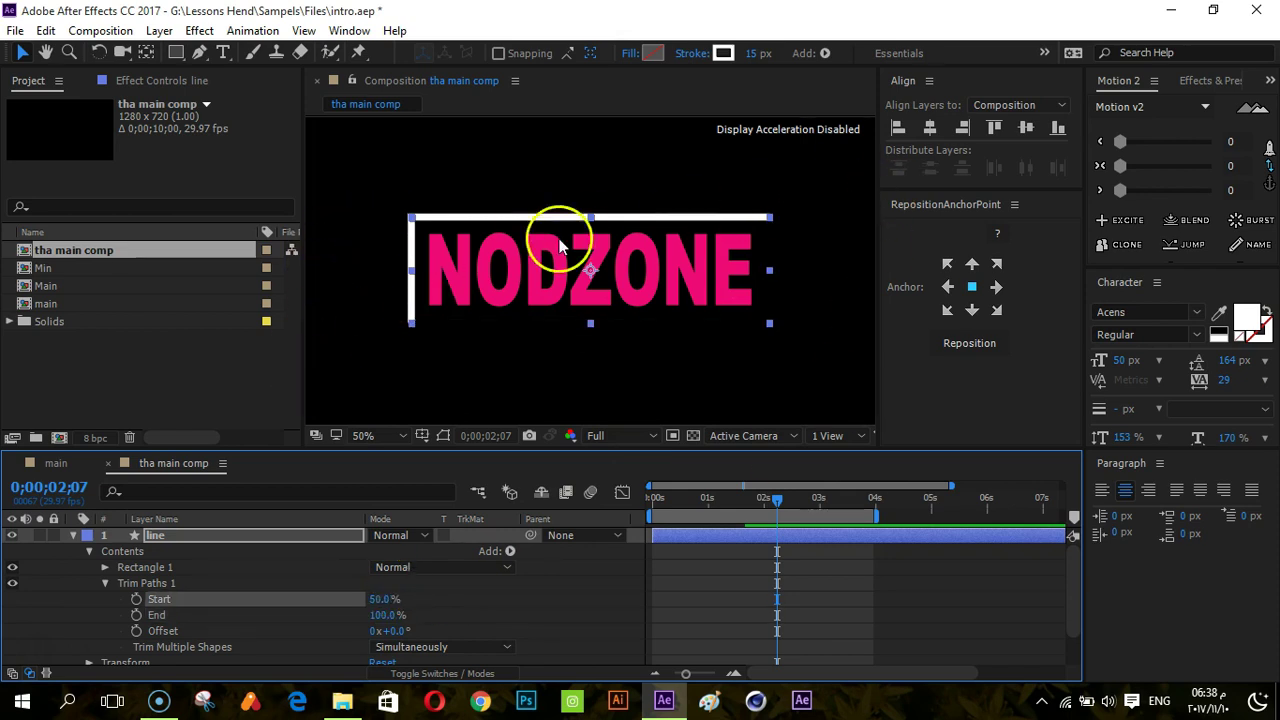
pyautogui.moveTo(383, 599); pyautogui.dragTo(271, 600)
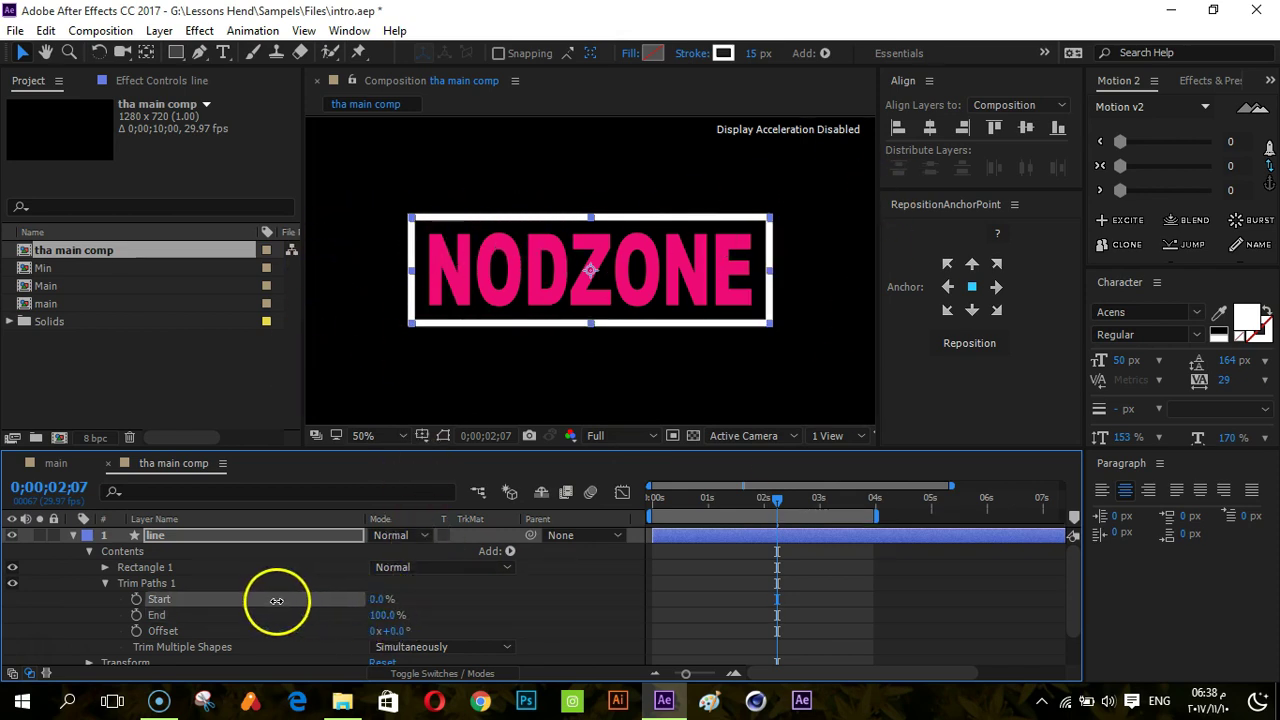
pyautogui.click(388, 615)
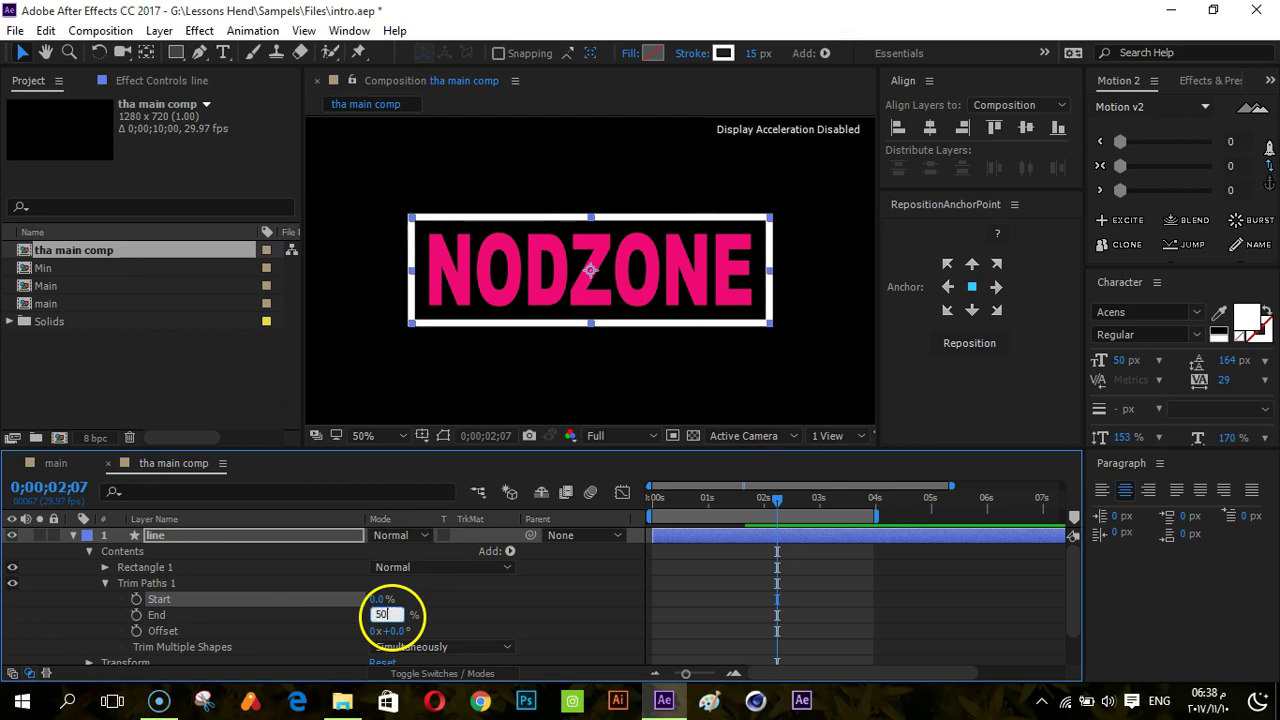
pyautogui.press('Return')
pyautogui.click(423, 625)
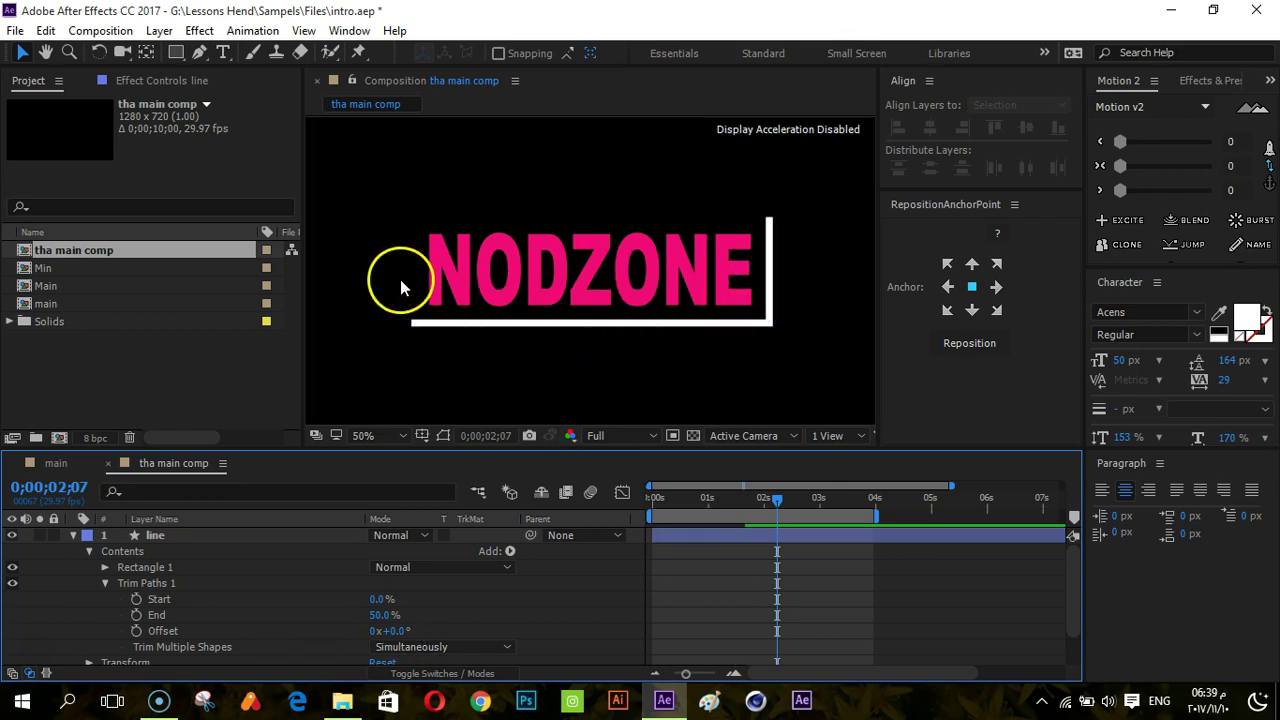
# - Turn on the Title/Action Safe guides in the composition viewer
pyautogui.click(422, 440)
pyautogui.click(460, 455)
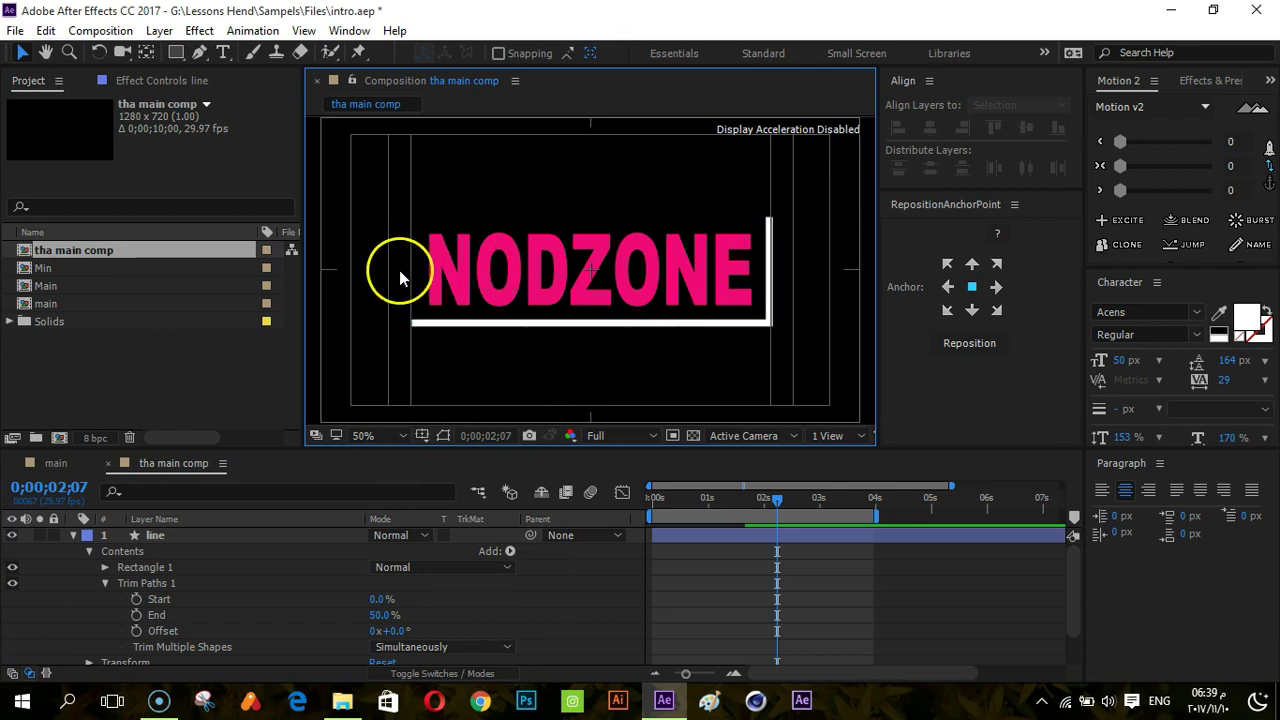
pyautogui.scroll(2, 602, 258)
pyautogui.scroll(1, 602, 258)
pyautogui.scroll(-1, 599, 260)
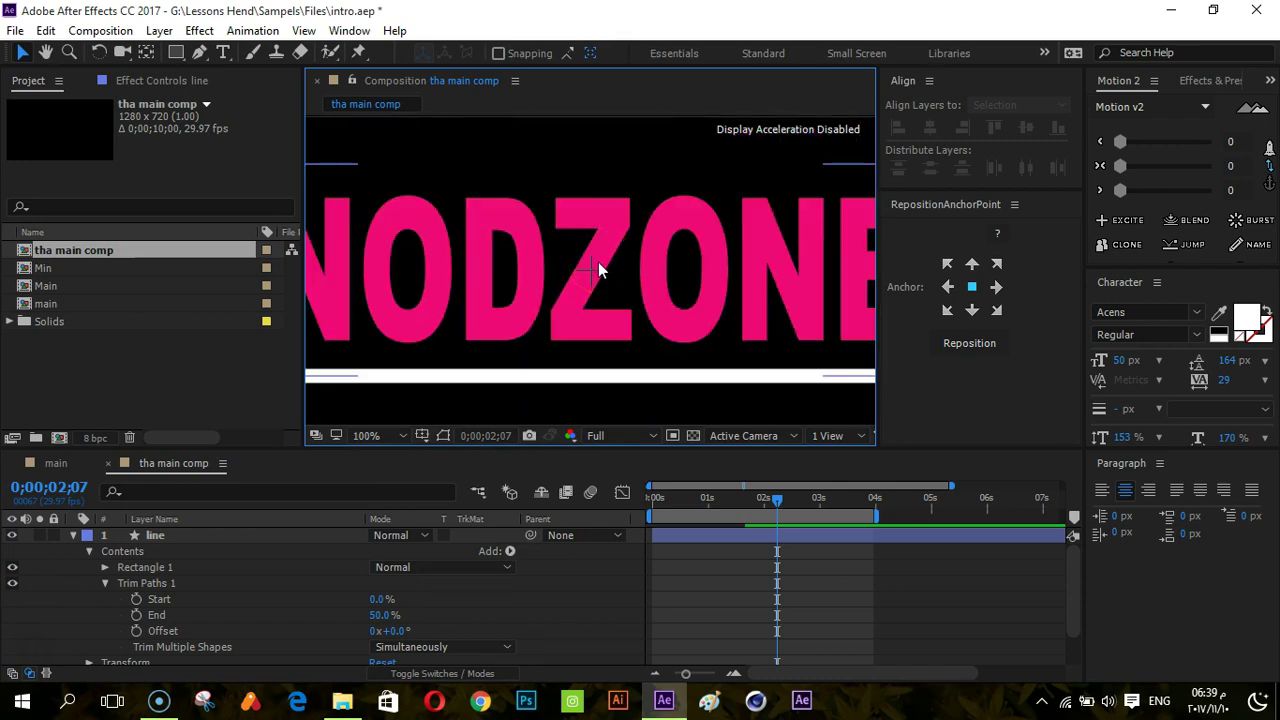
# - Show rulers with Ctrl+R and pull a horizontal guide across the NODZONE title
pyautogui.hotkey('ctrl', 'r')
pyautogui.moveTo(600, 121)
pyautogui.mouseDown()
pyautogui.moveTo(631, 258)
pyautogui.moveTo(677, 277)
pyautogui.mouseUp()
pyautogui.scroll(1, 633, 262)
pyautogui.scroll(2, 633, 265)
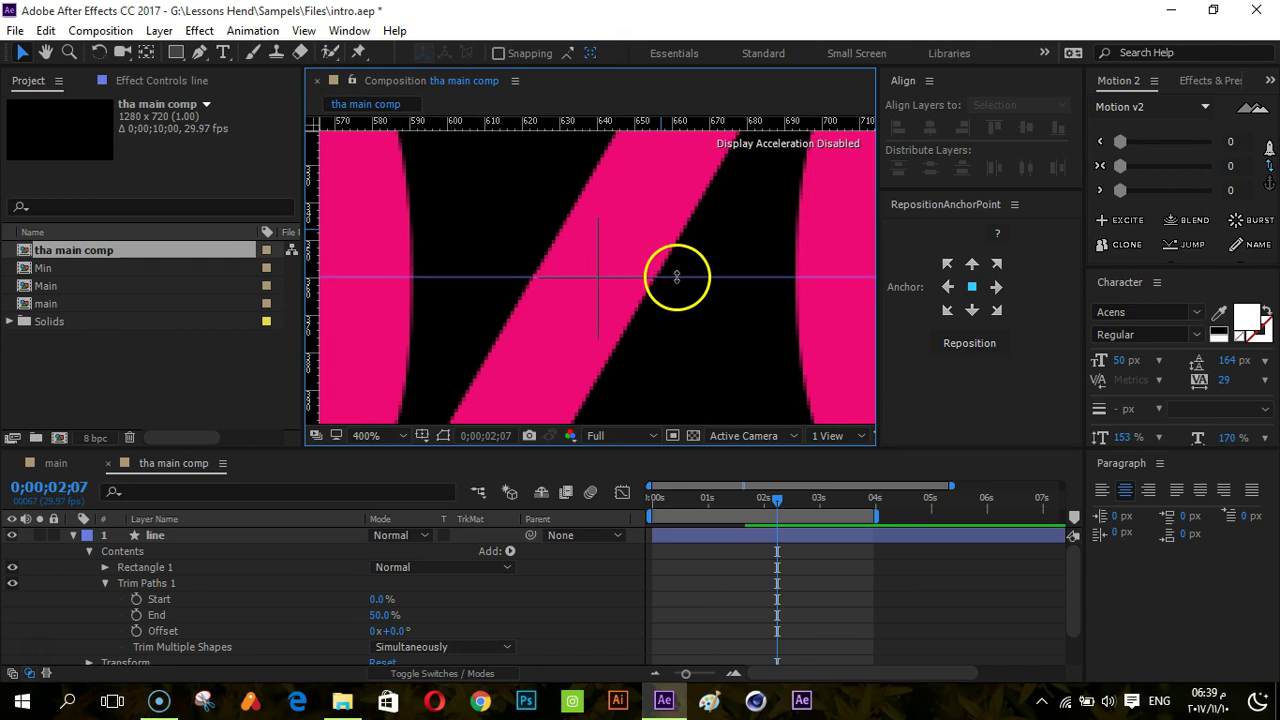
pyautogui.scroll(-5, 676, 316)
pyautogui.scroll(-1, 676, 316)
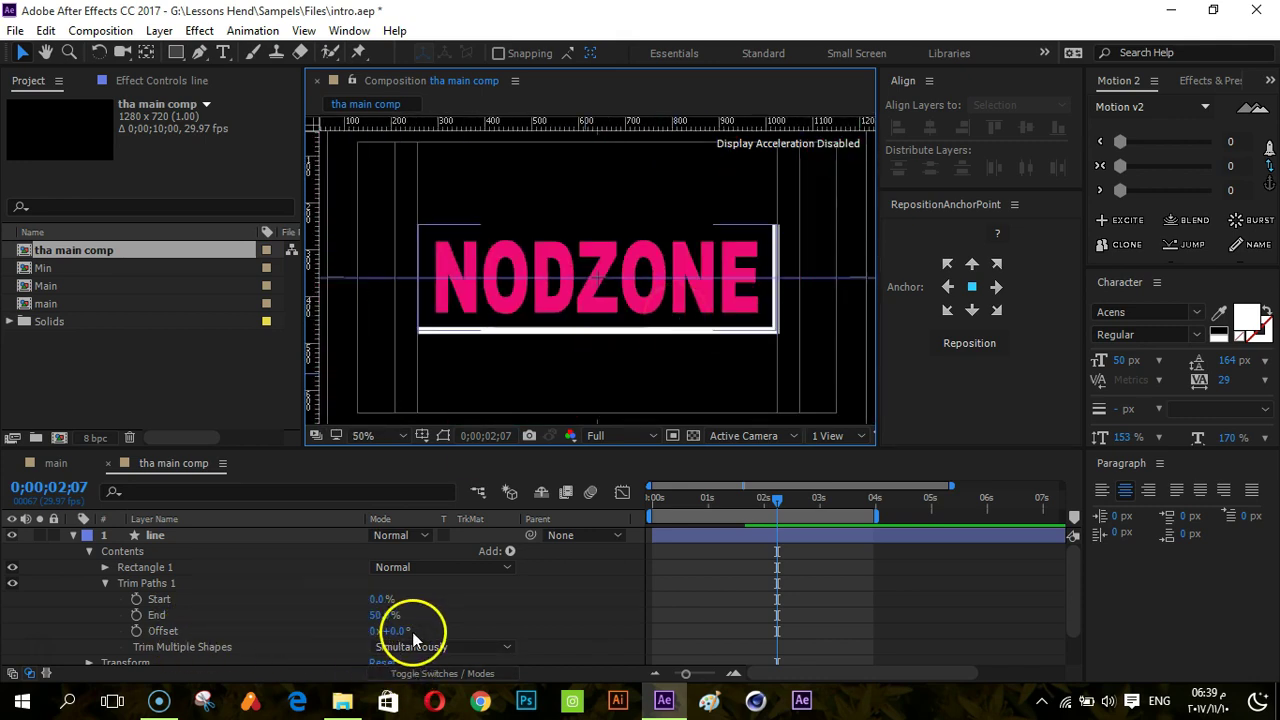
# - Shift the half-trimmed outline by setting Trim Paths Offset to about 20.5°
pyautogui.moveTo(403, 630); pyautogui.dragTo(419, 630)
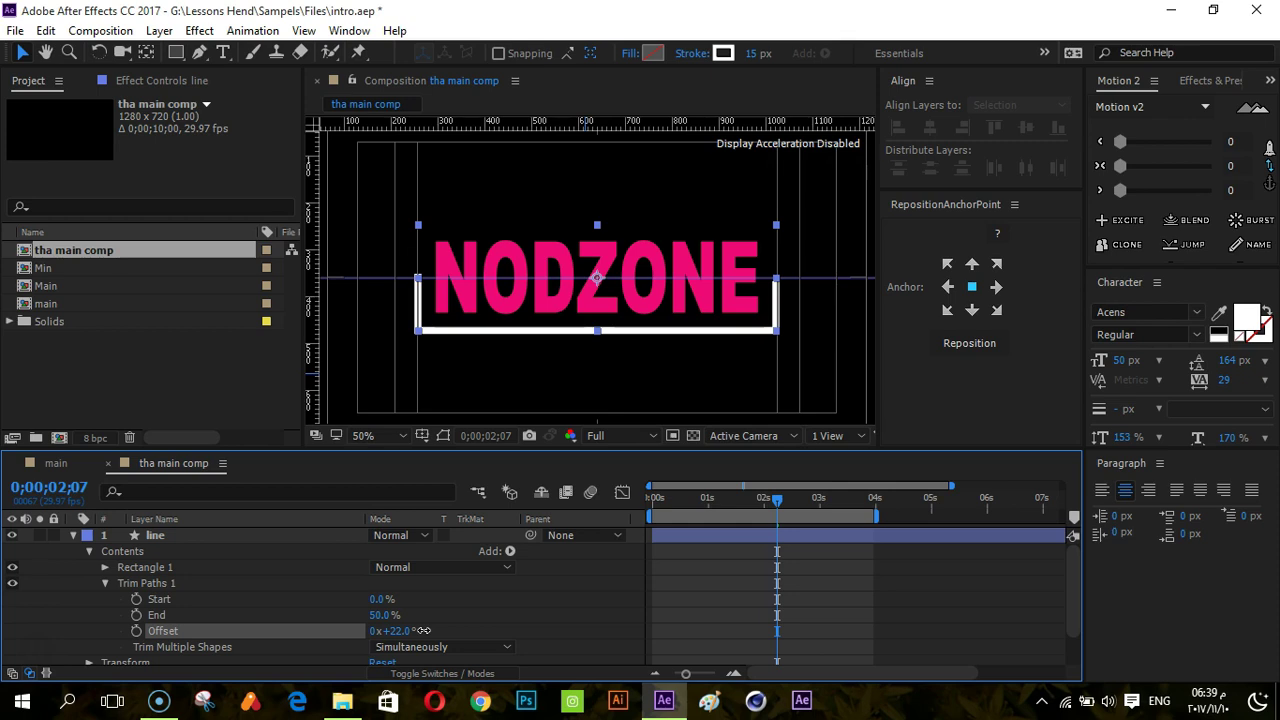
pyautogui.click(543, 586)
pyautogui.click(774, 300)
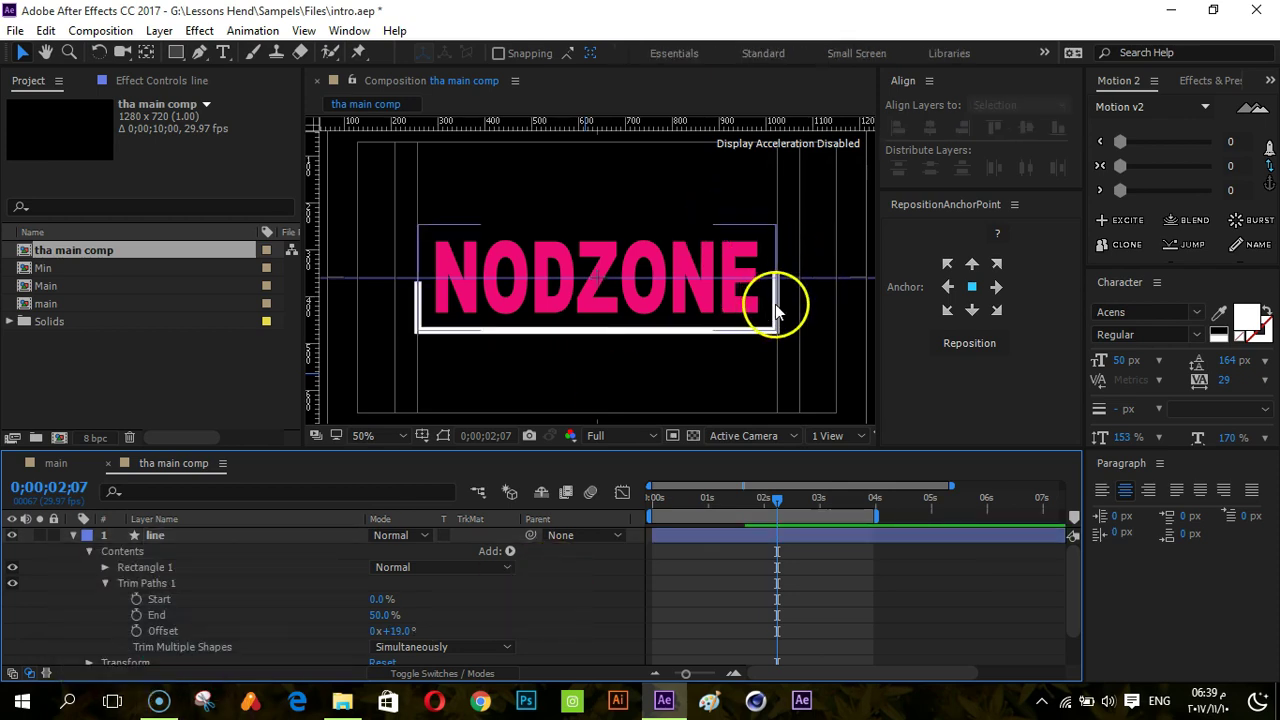
pyautogui.click(395, 630)
pyautogui.write('0')
pyautogui.press('Return')
pyautogui.click(480, 598)
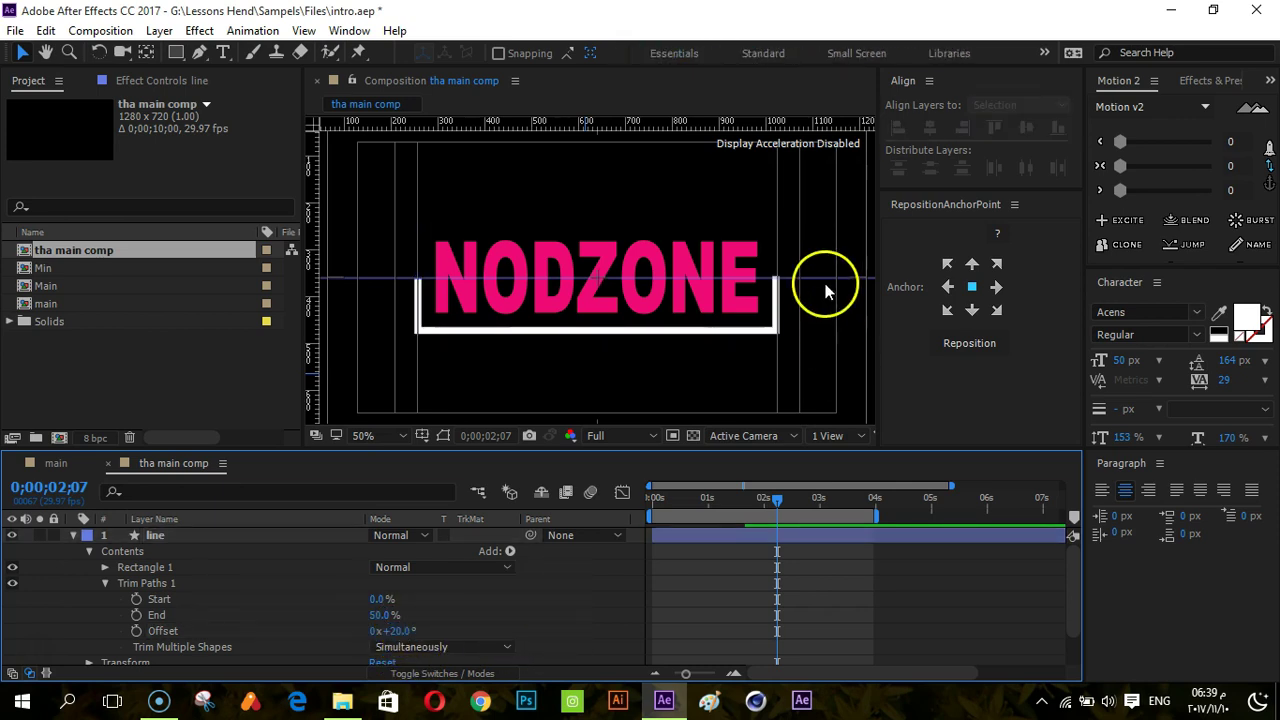
pyautogui.click(767, 295)
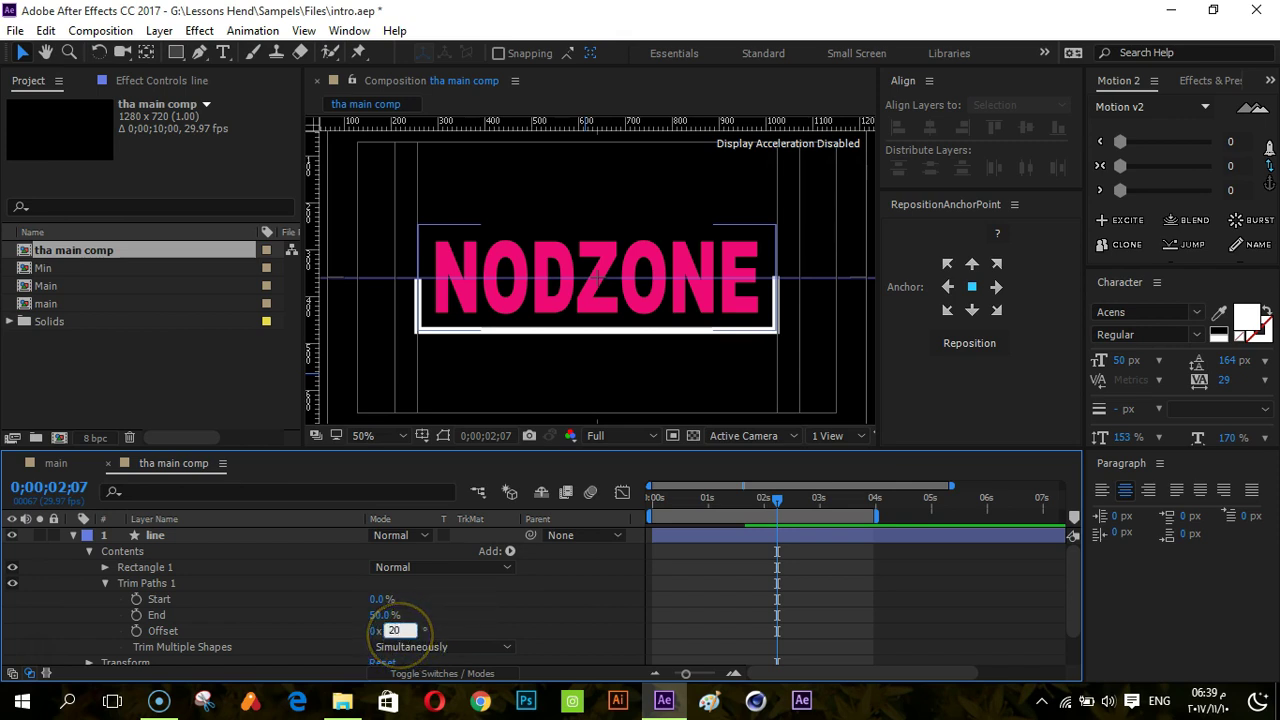
pyautogui.write('.5')
pyautogui.press('Return')
pyautogui.click(651, 605)
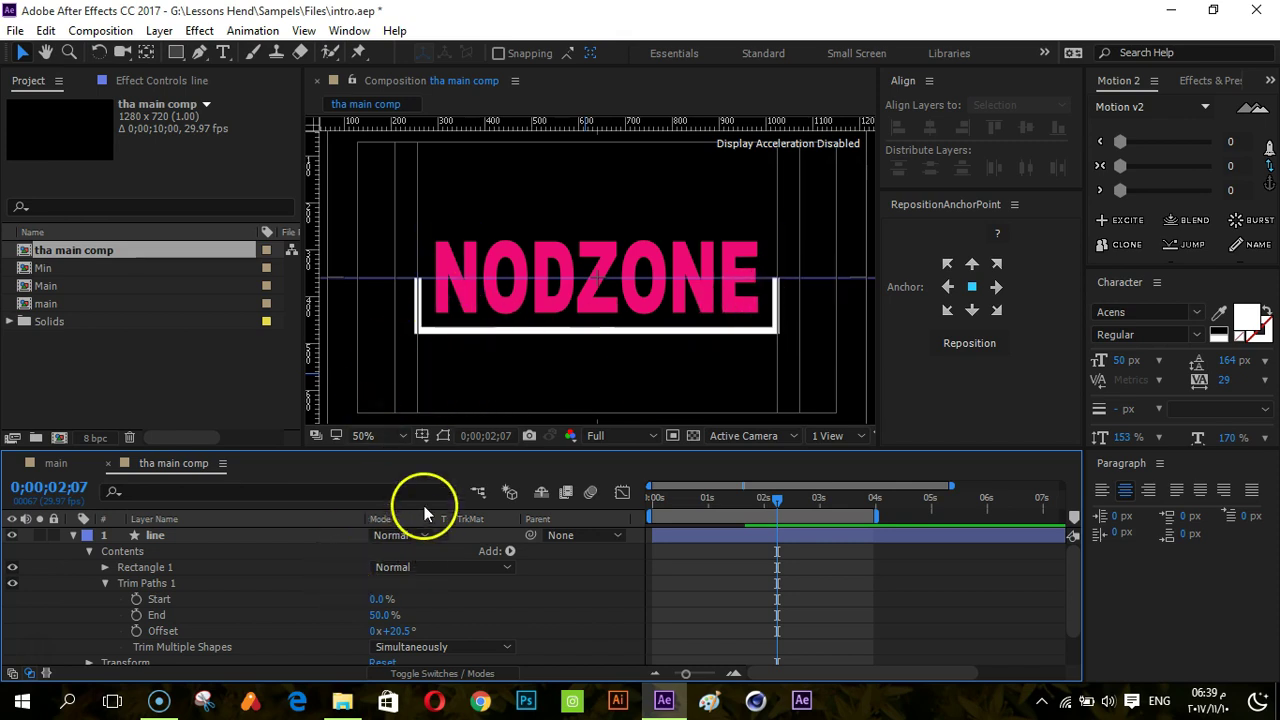
# - Hide the title/action safe guides and set an End keyframe at 50%
pyautogui.click(420, 436)
pyautogui.click(440, 456)
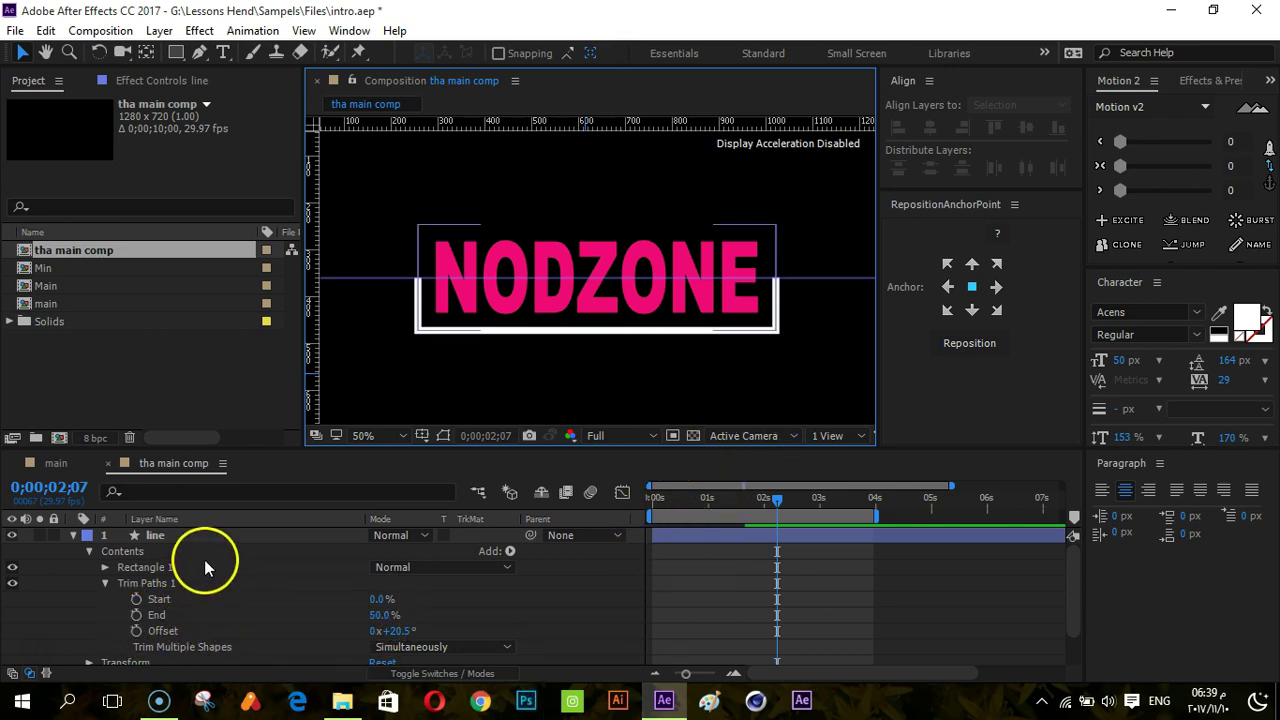
pyautogui.click(137, 615)
# - Move the line's 50% End keyframe earlier to match the Upper layer's mask timing
pyautogui.press('u')
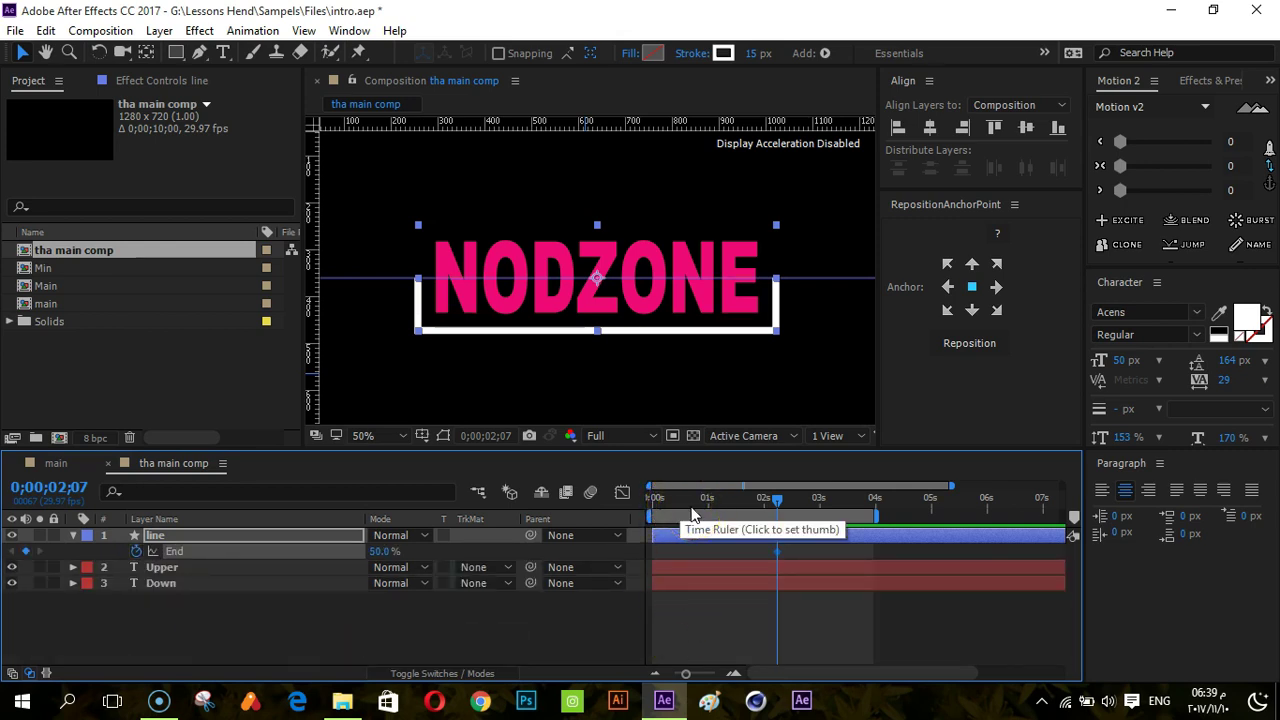
pyautogui.click(716, 567)
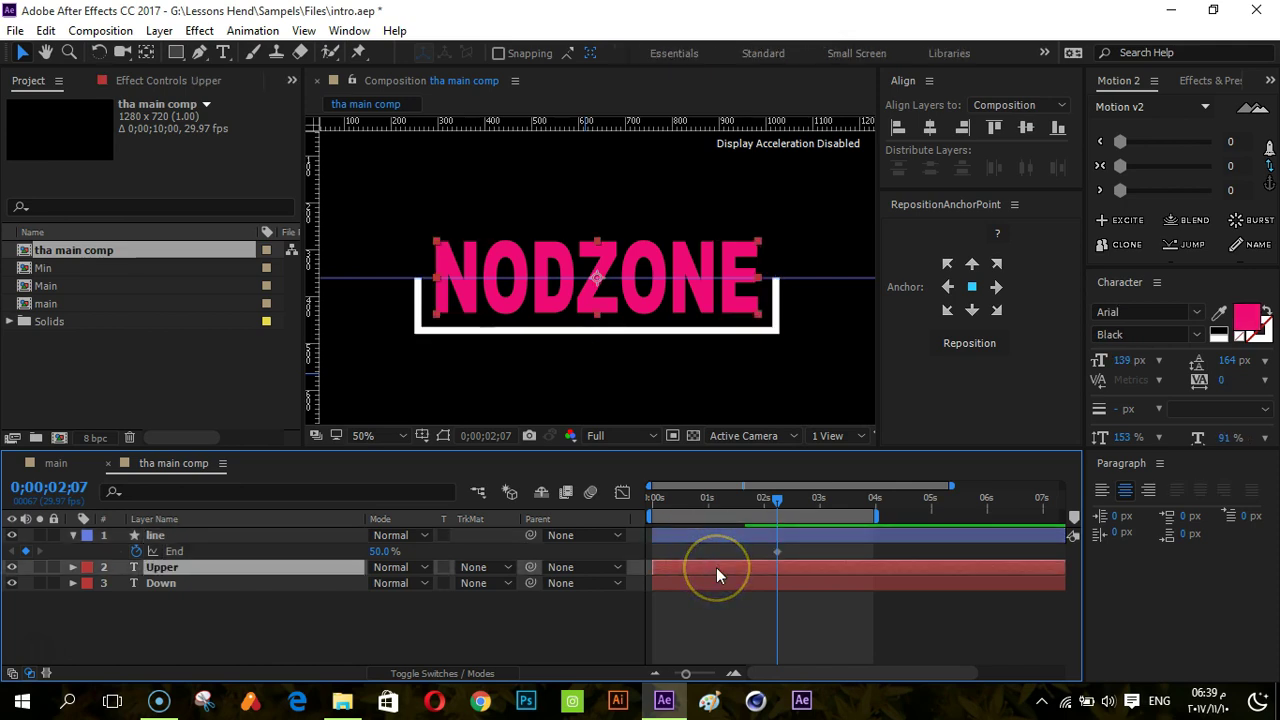
pyautogui.press('u')
pyautogui.moveTo(777, 551); pyautogui.dragTo(743, 551)
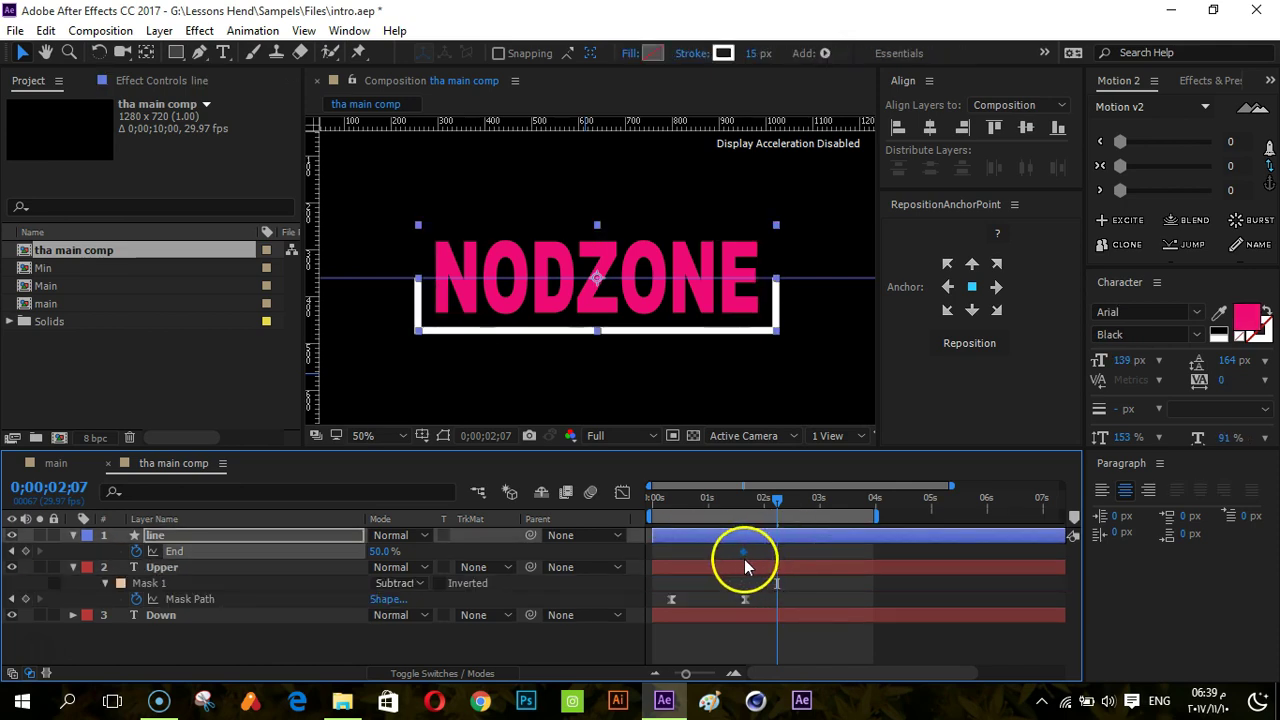
pyautogui.click(745, 498)
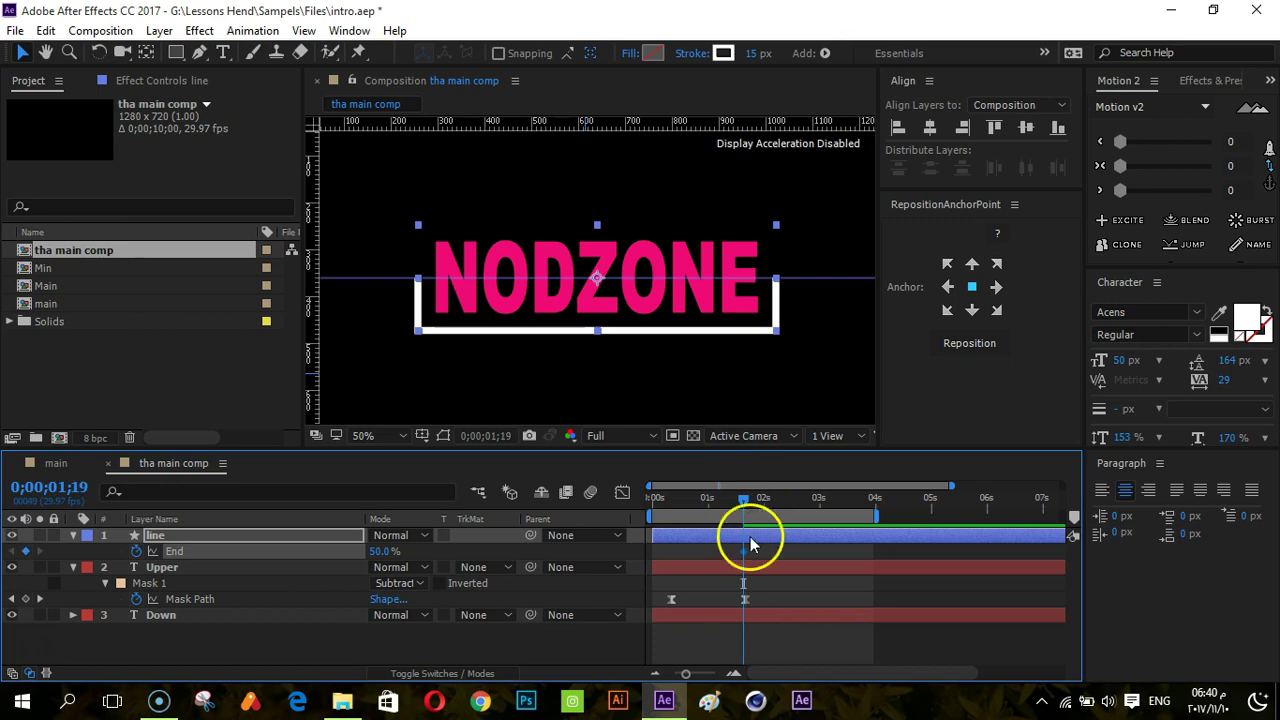
pyautogui.moveTo(748, 556)
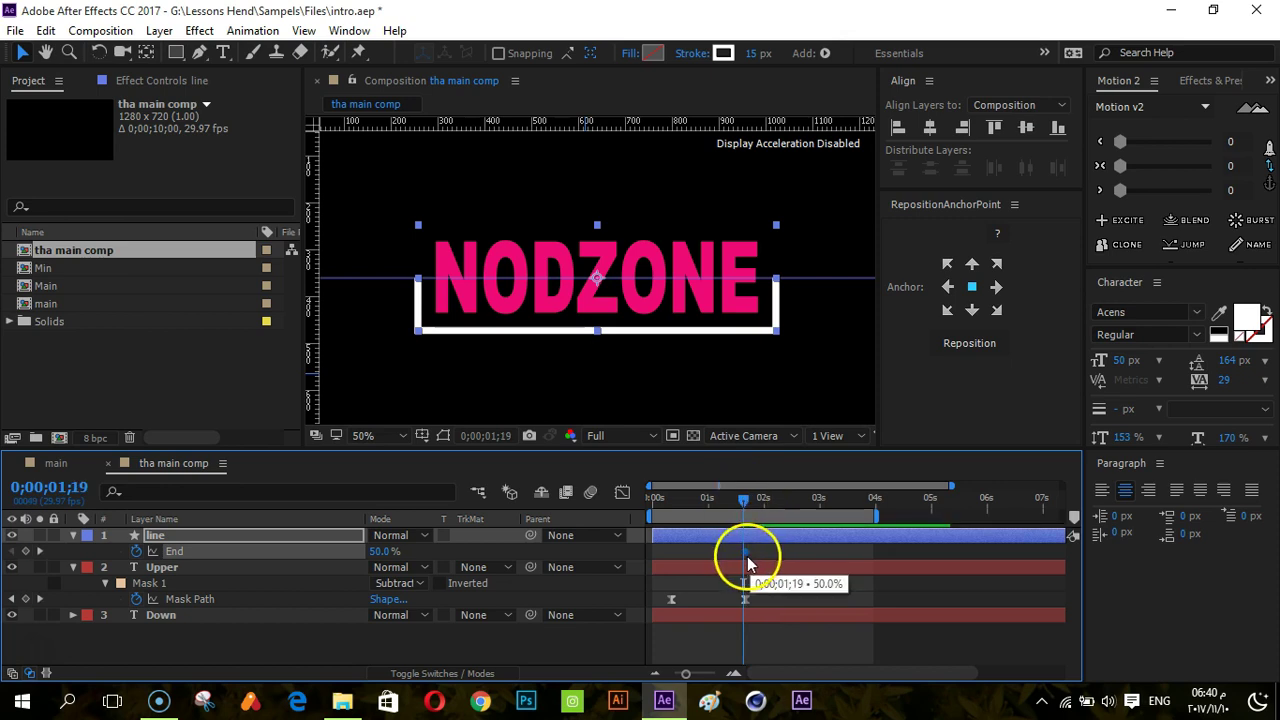
pyautogui.press('space')
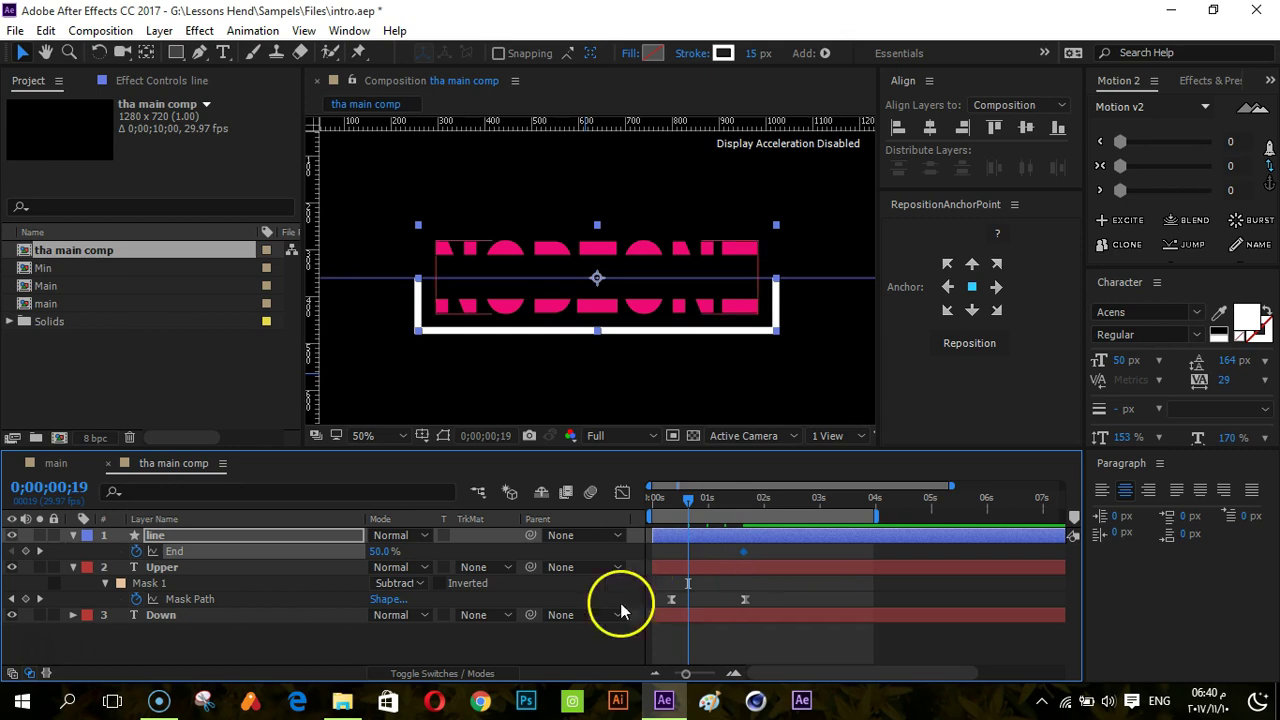
# - Add an earlier 0% End keyframe and shift both End keyframes slightly earlier
pyautogui.moveTo(383, 551); pyautogui.dragTo(320, 554)
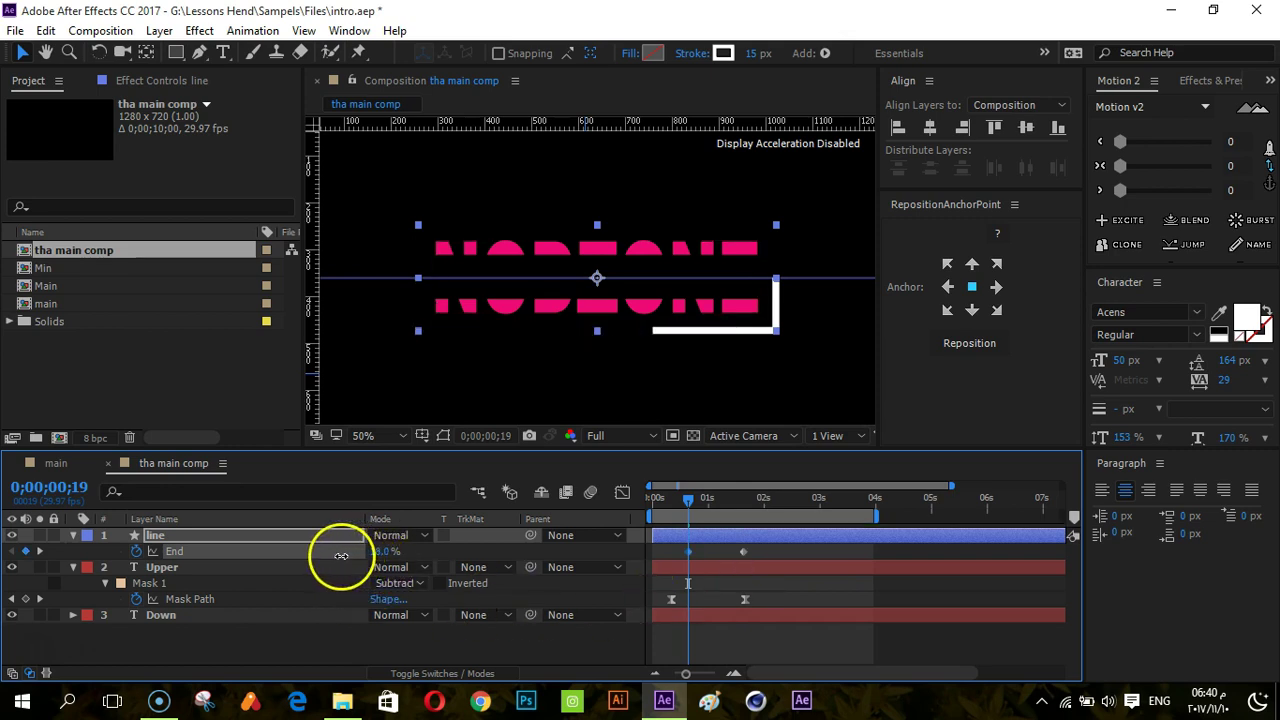
pyautogui.click(729, 645)
pyautogui.moveTo(682, 500)
pyautogui.mouseDown()
pyautogui.moveTo(695, 506)
pyautogui.moveTo(672, 526)
pyautogui.mouseUp()
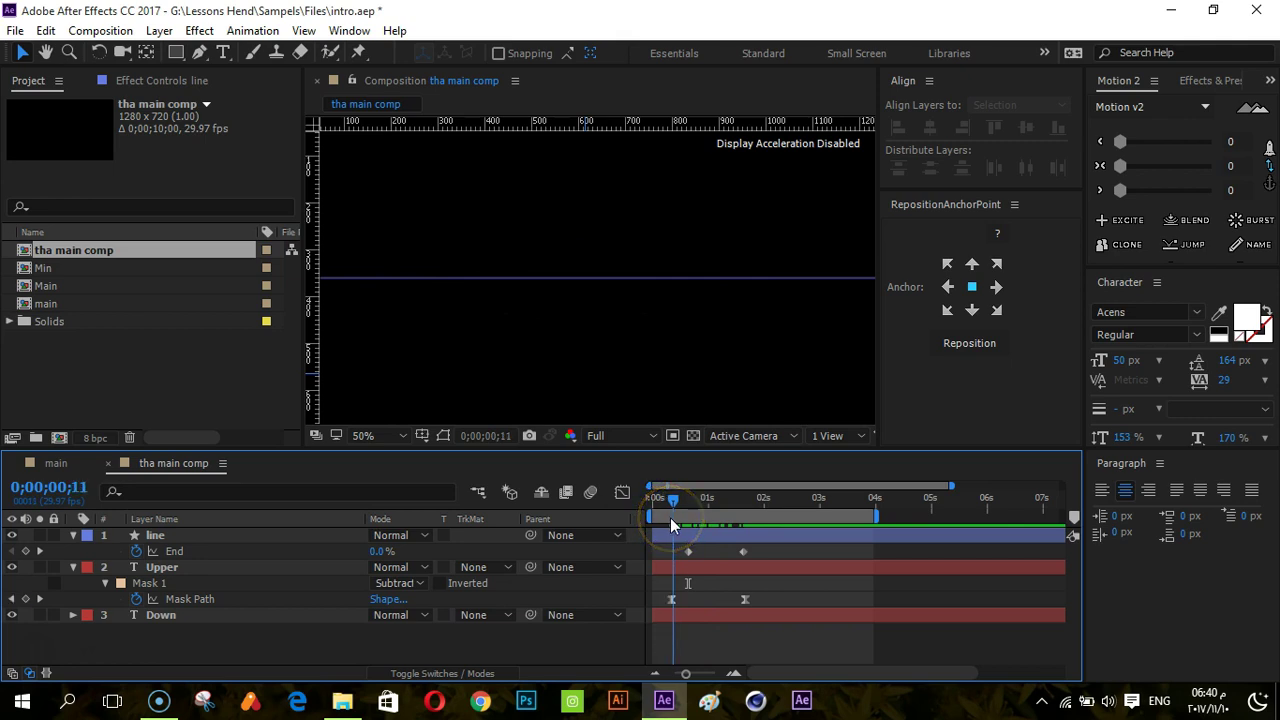
pyautogui.moveTo(757, 547); pyautogui.dragTo(675, 552)
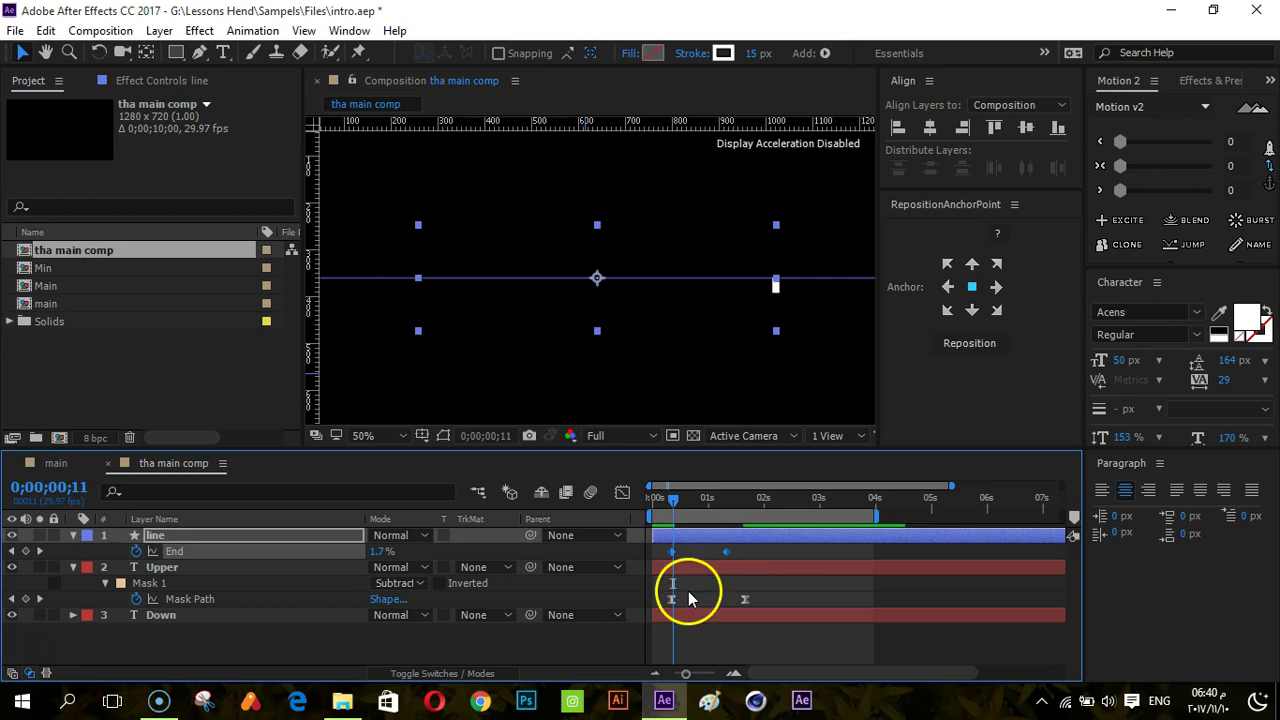
pyautogui.click(706, 633)
pyautogui.press('space')
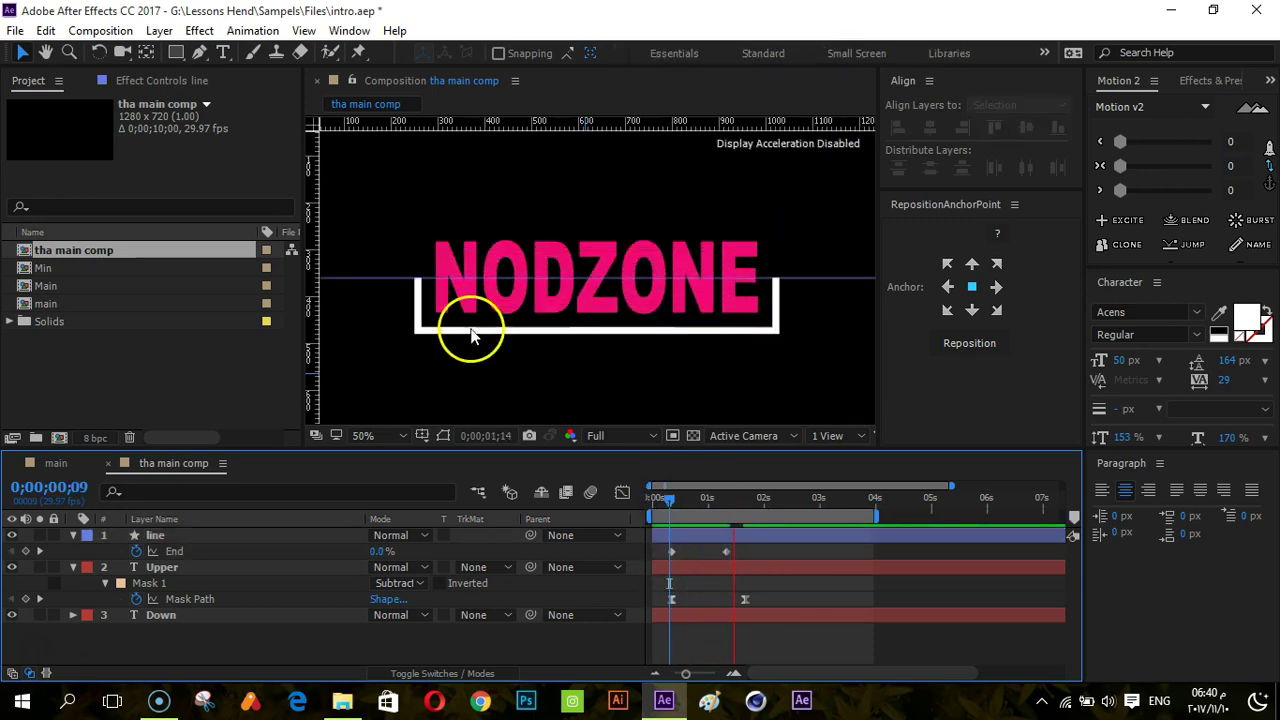
pyautogui.moveTo(664, 505)
pyautogui.mouseDown()
pyautogui.moveTo(734, 512)
pyautogui.moveTo(671, 568)
pyautogui.mouseUp()
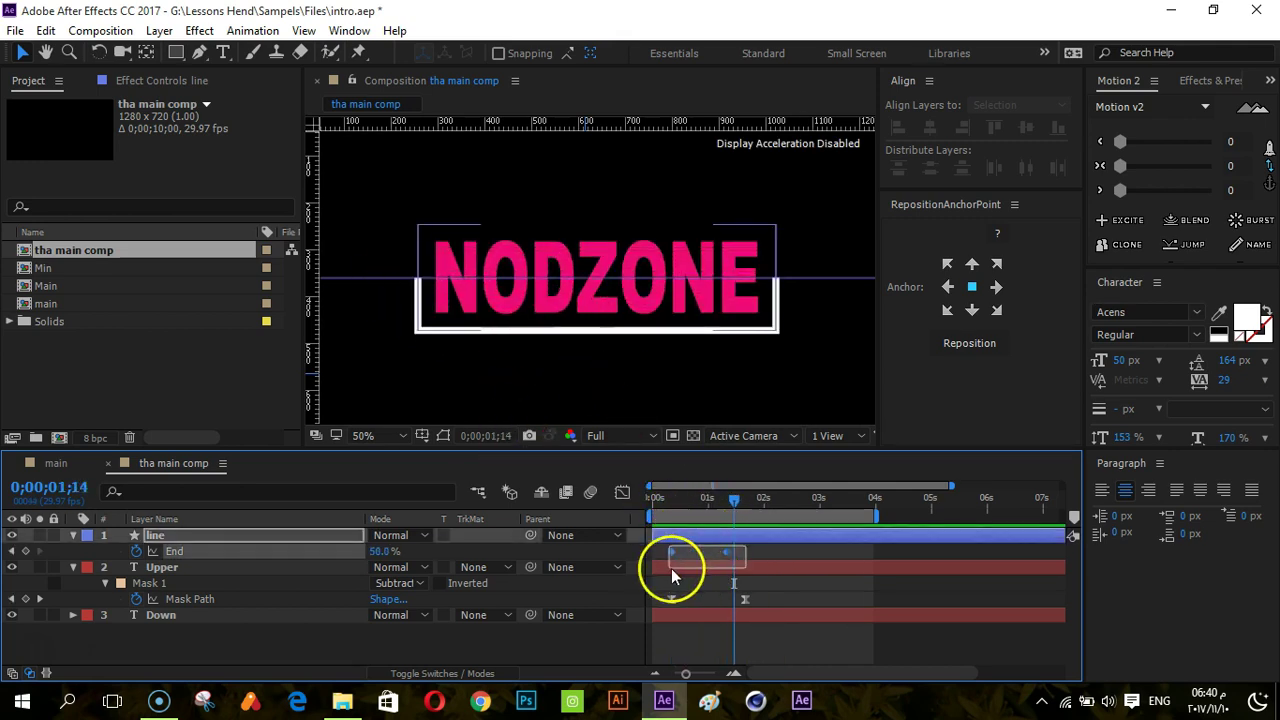
# - Apply Easy Ease to the End keyframes and strengthen the ease-in to 85.26% influence
pyautogui.press('F9')
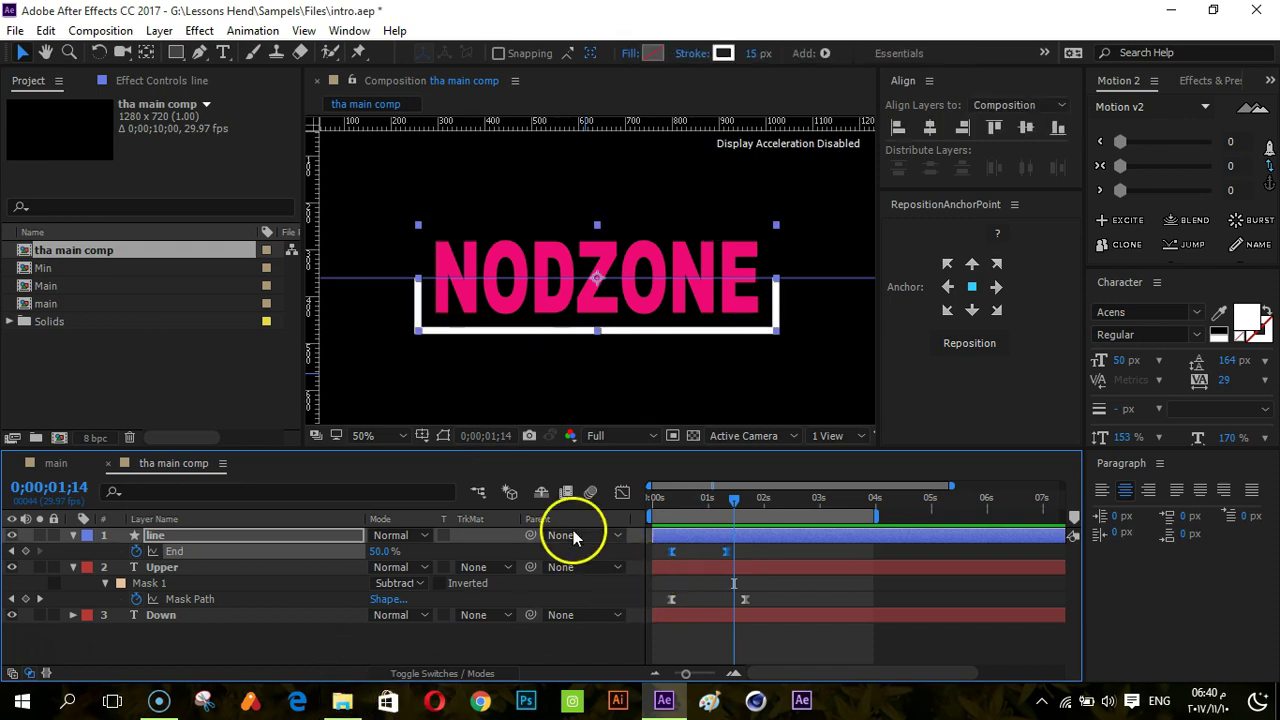
pyautogui.click(623, 494)
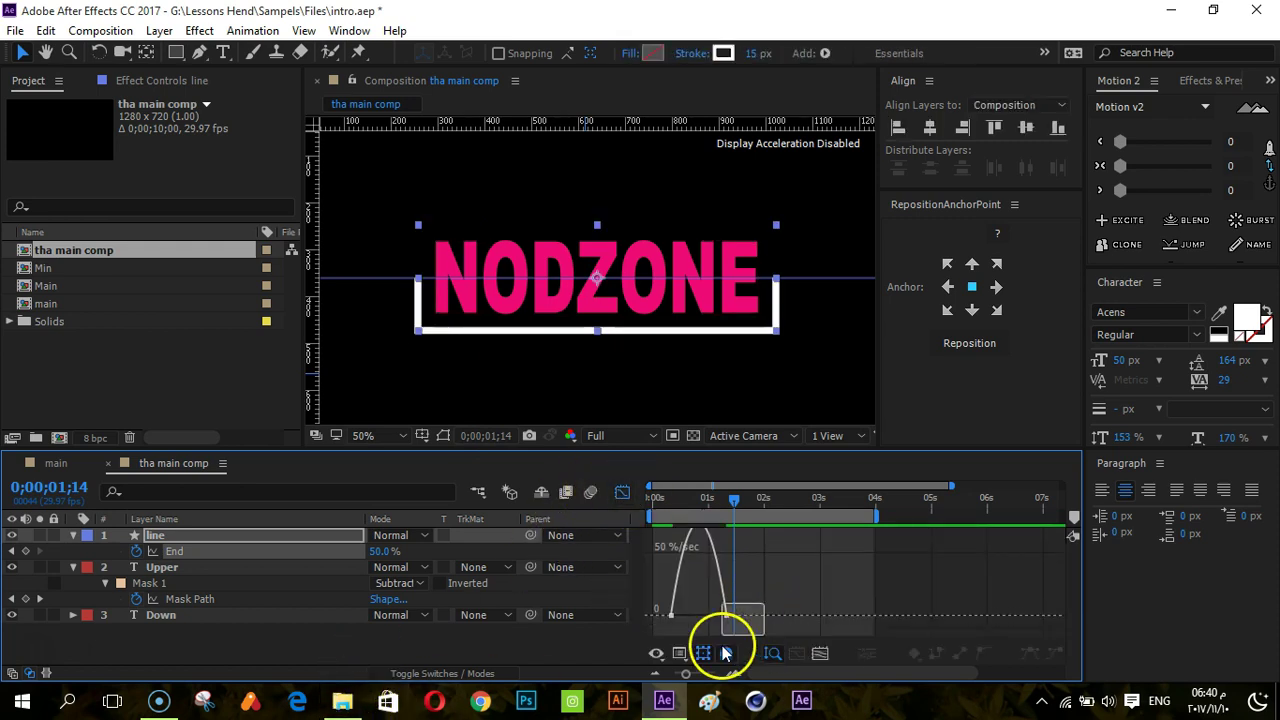
pyautogui.moveTo(716, 630); pyautogui.dragTo(703, 628)
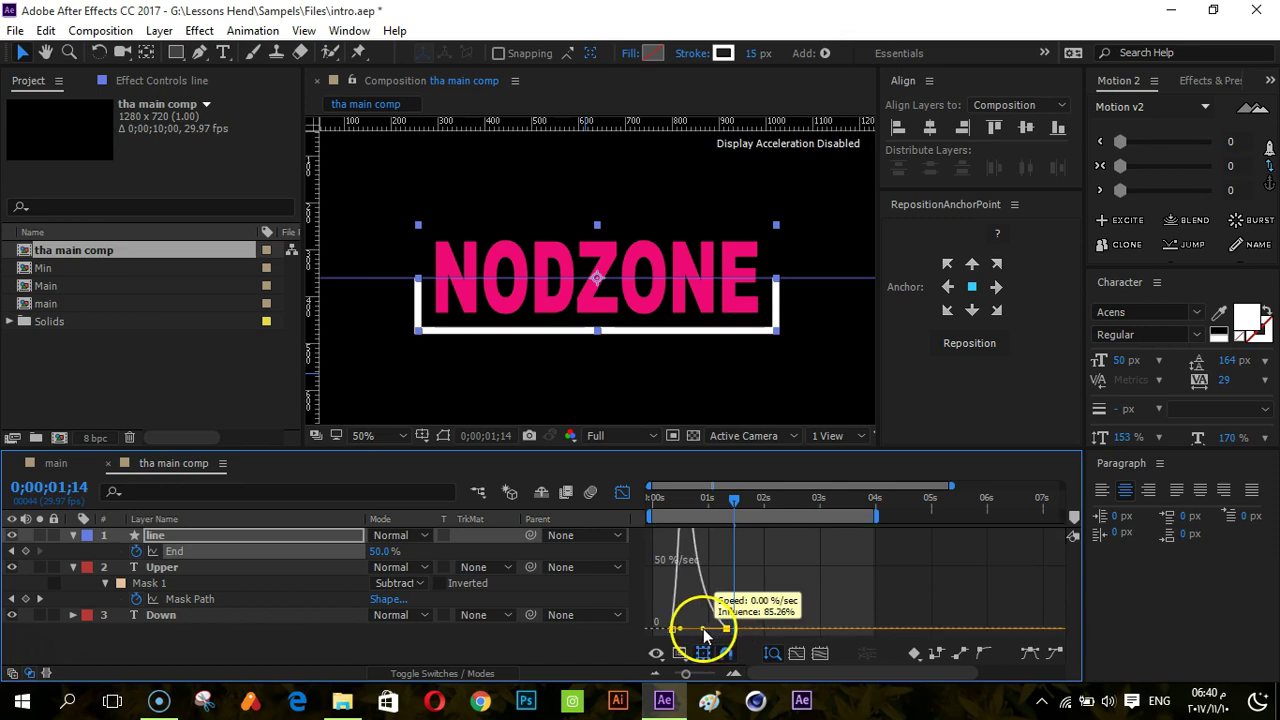
pyautogui.click(621, 494)
pyautogui.click(702, 629)
pyautogui.click(214, 536)
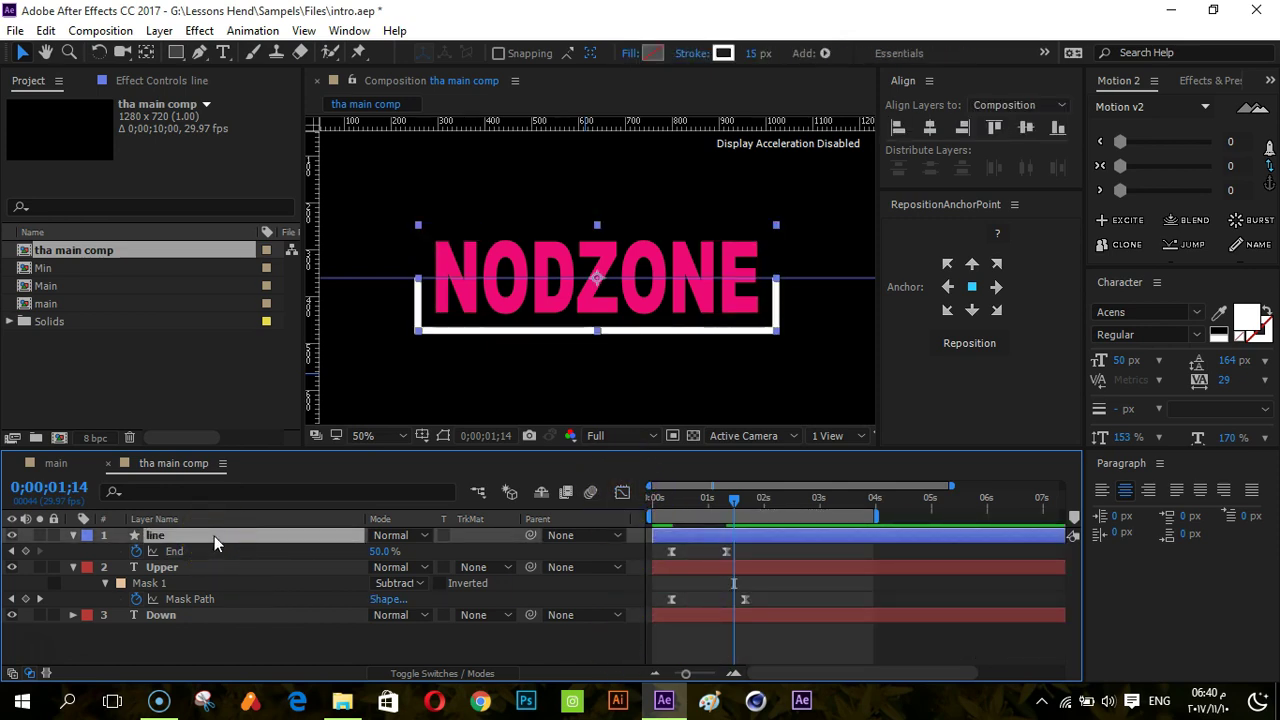
# - Duplicate the line layer and set the copy's Rotation to 180°
pyautogui.hotkey('ctrl', 'd')
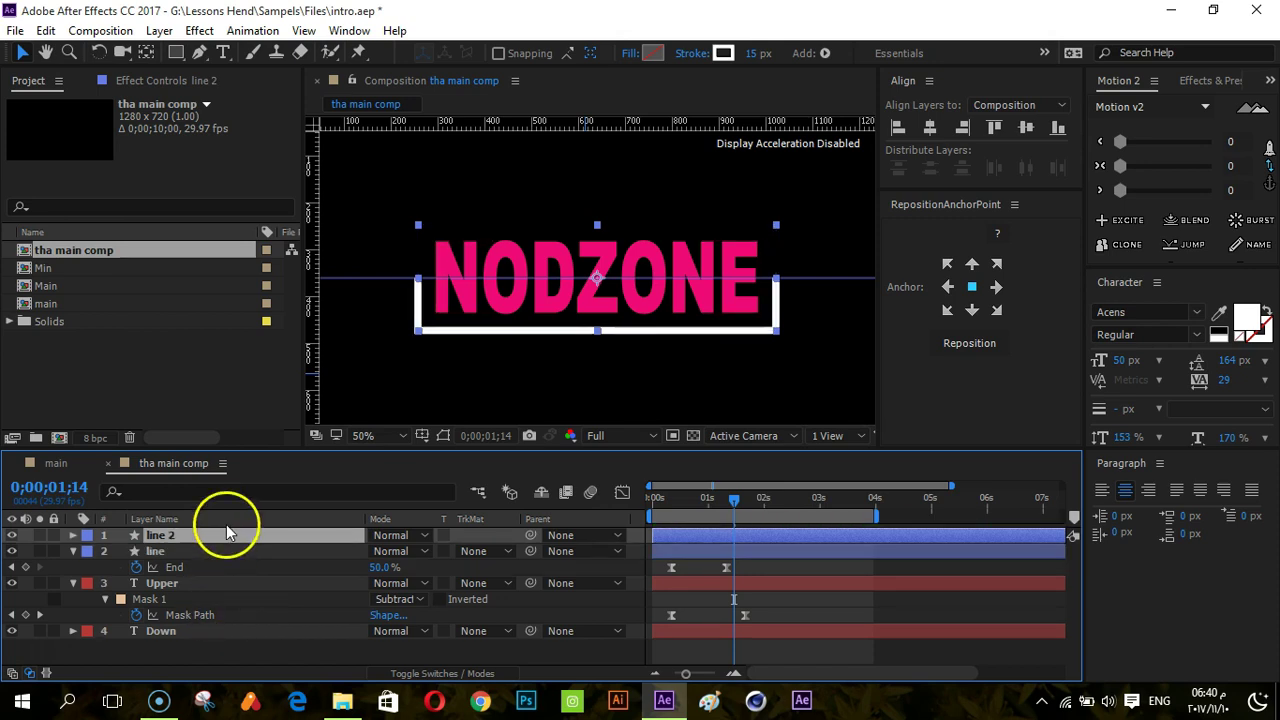
pyautogui.press('r')
pyautogui.click(398, 551)
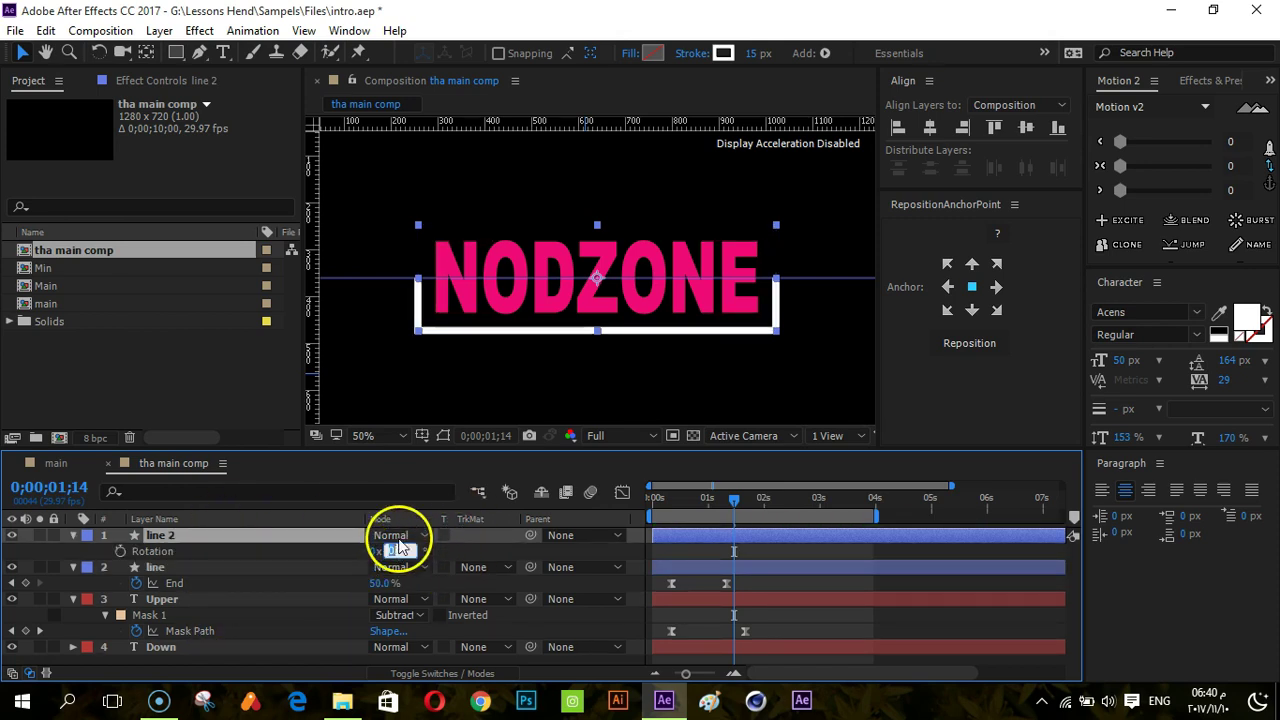
pyautogui.press('Return')
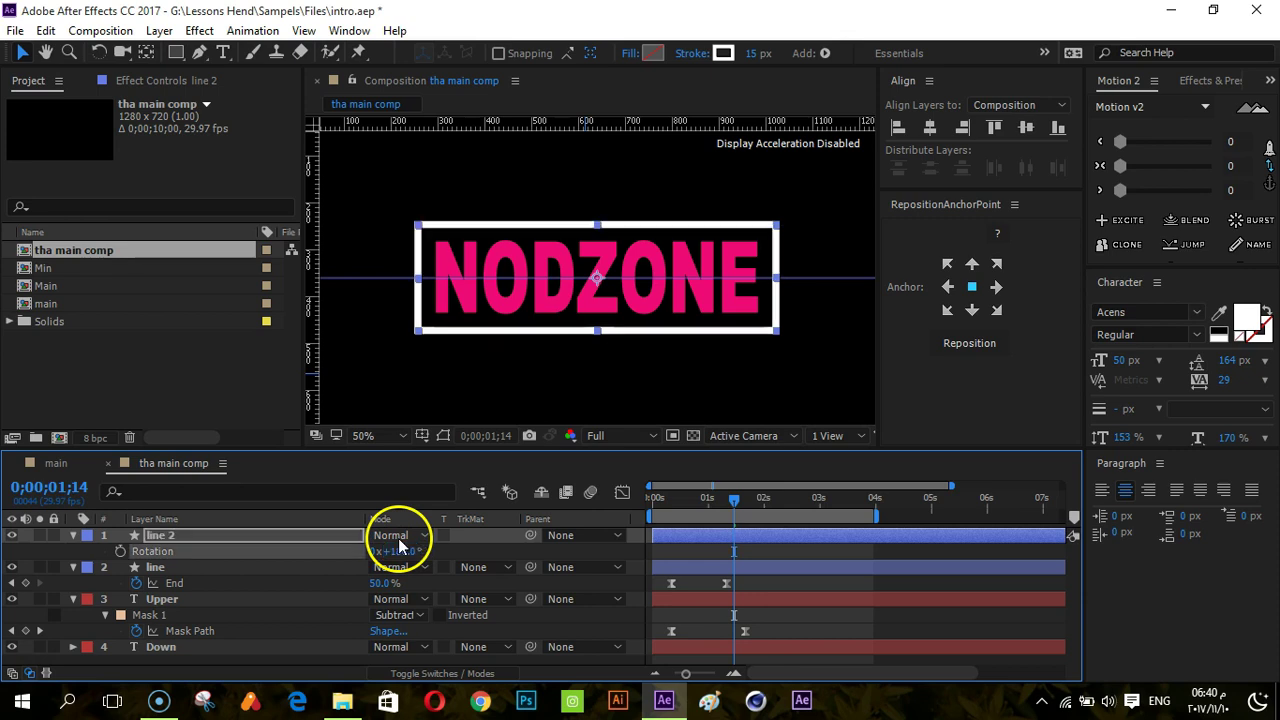
# - Preview the two outline halves drawing the full box from the start
pyautogui.click(781, 613)
pyautogui.press('Home')
pyautogui.press('space')
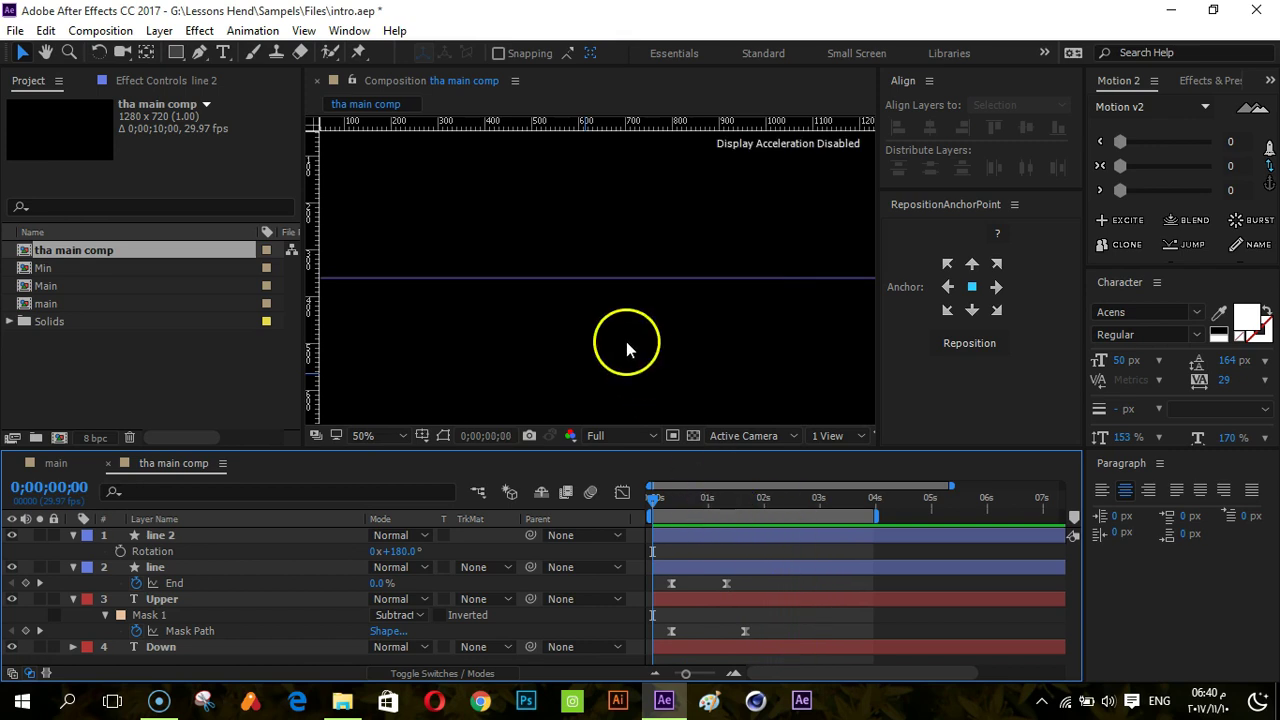
pyautogui.click(626, 275)
pyautogui.click(721, 523)
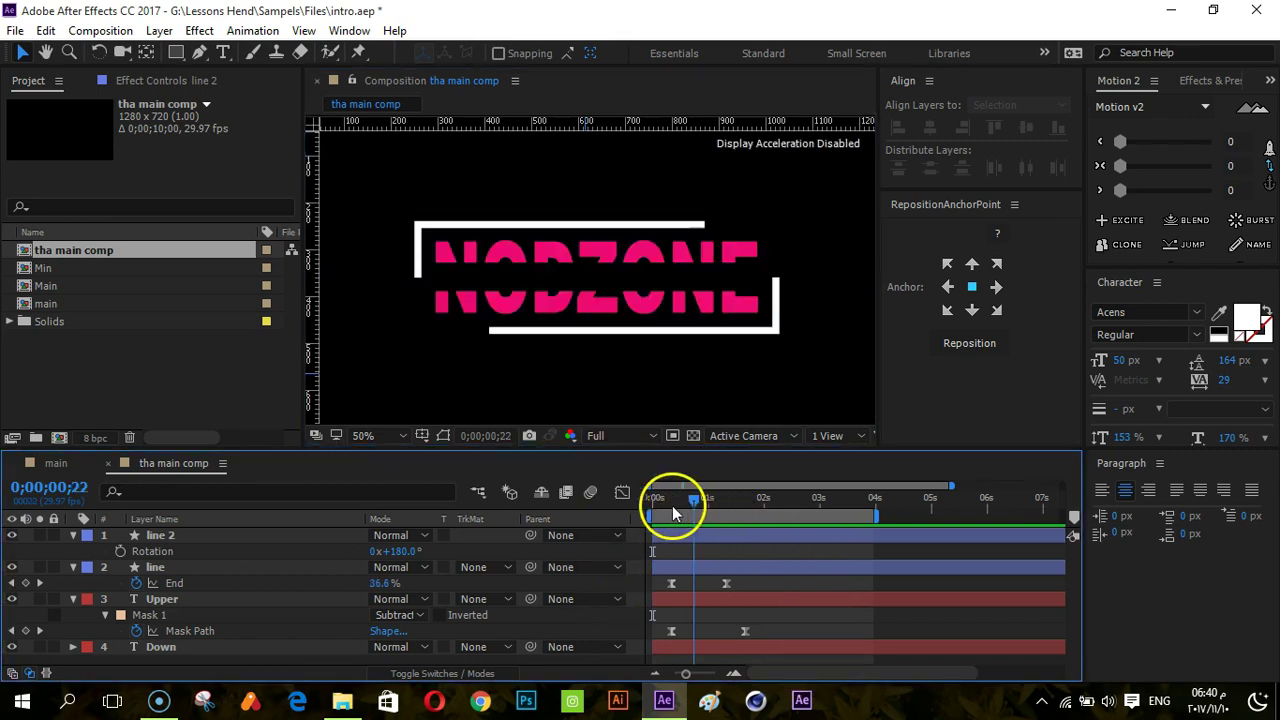
pyautogui.press('space')
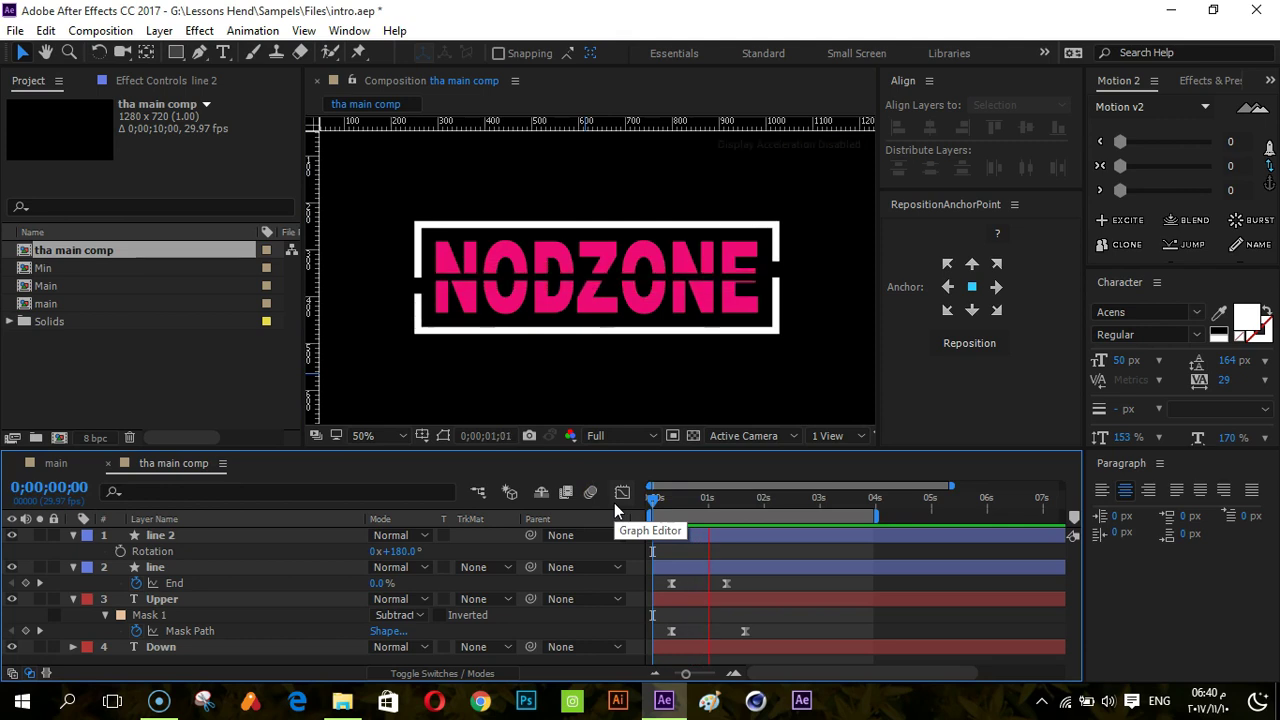
pyautogui.click(293, 540)
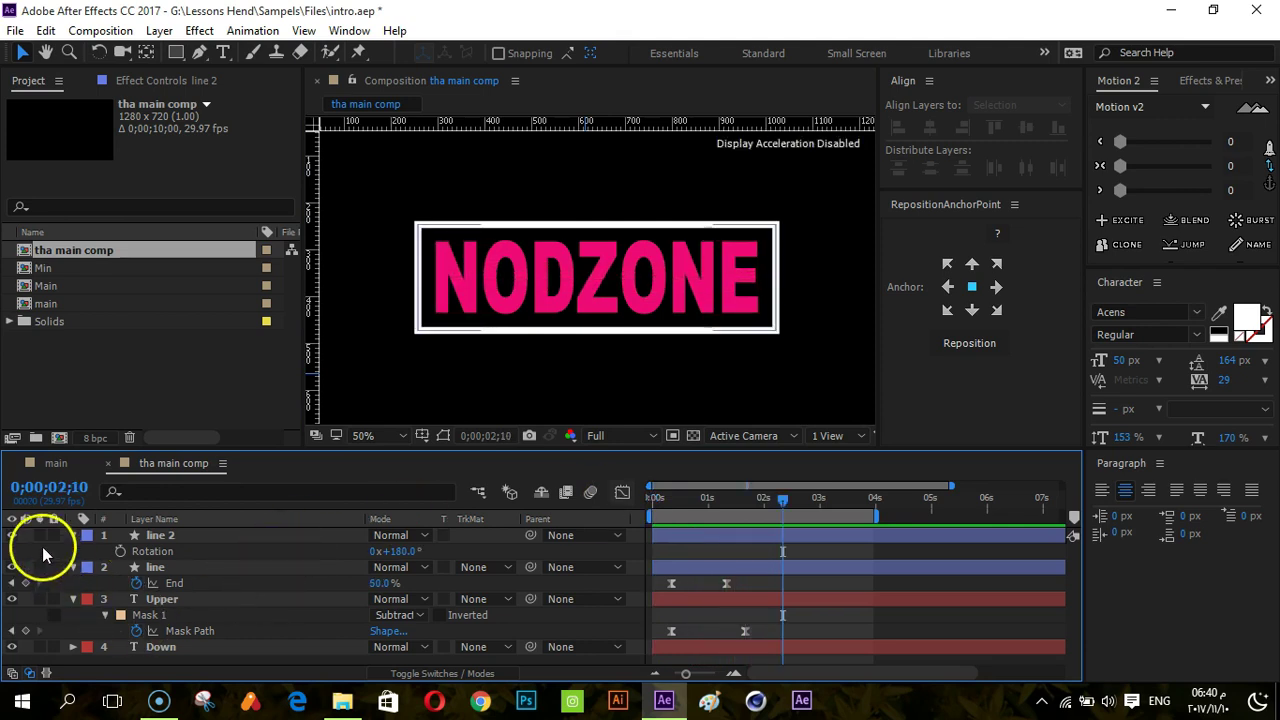
# - Collapse the line 2, line and Upper layers' properties and select Upper
pyautogui.click(73, 535)
pyautogui.click(73, 551)
pyautogui.click(73, 567)
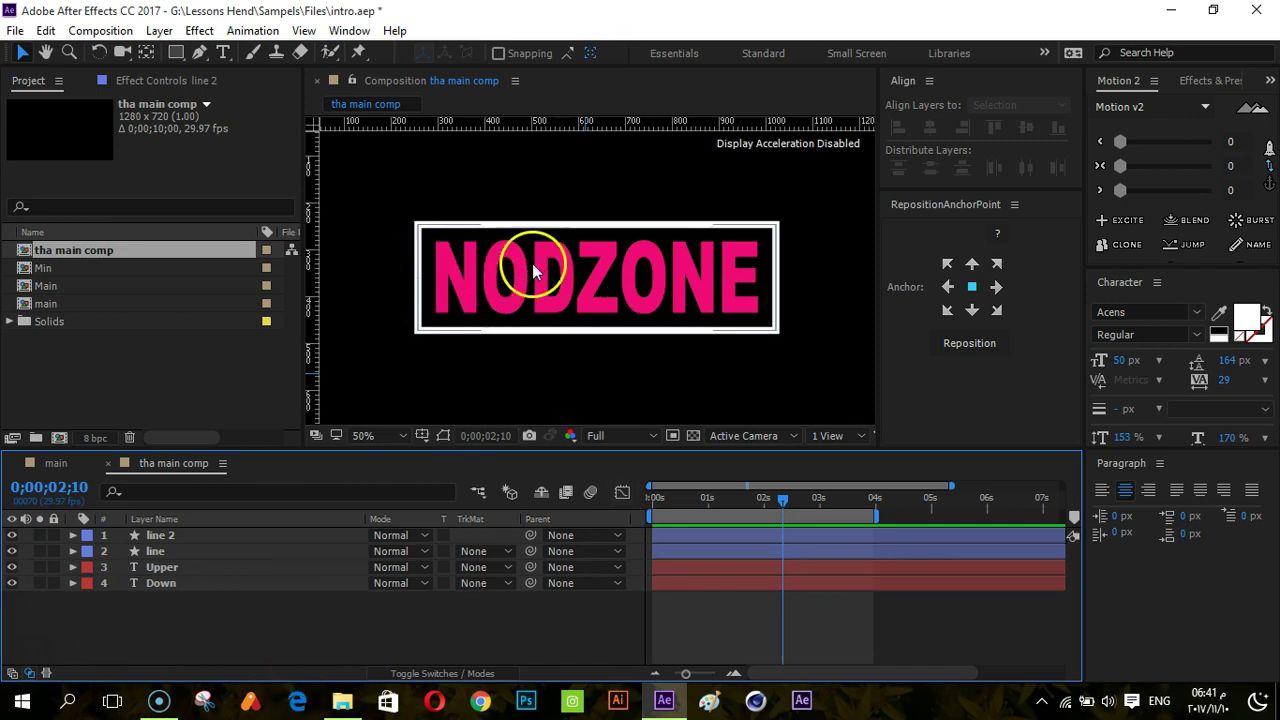
pyautogui.click(163, 567)
pyautogui.click(161, 598)
pyautogui.click(178, 572)
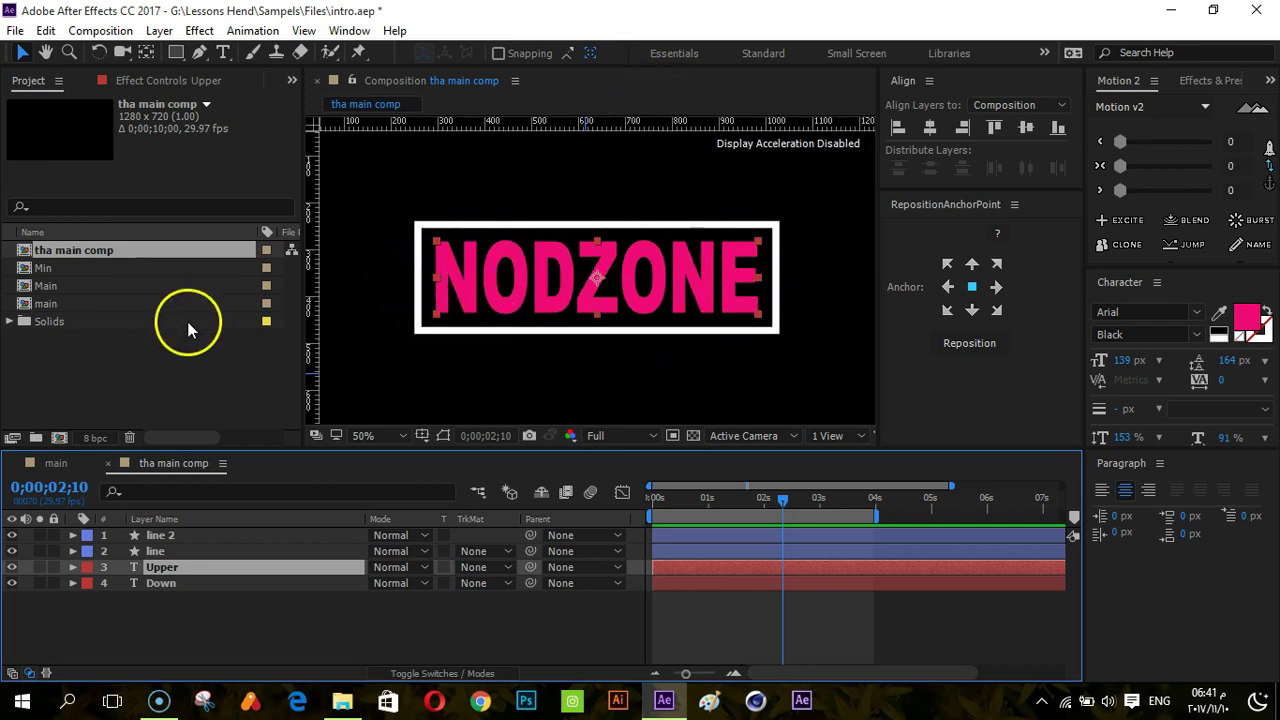
# - Create a text layer reading 'Motion Designer' above the NODZONE box
pyautogui.click(315, 596)
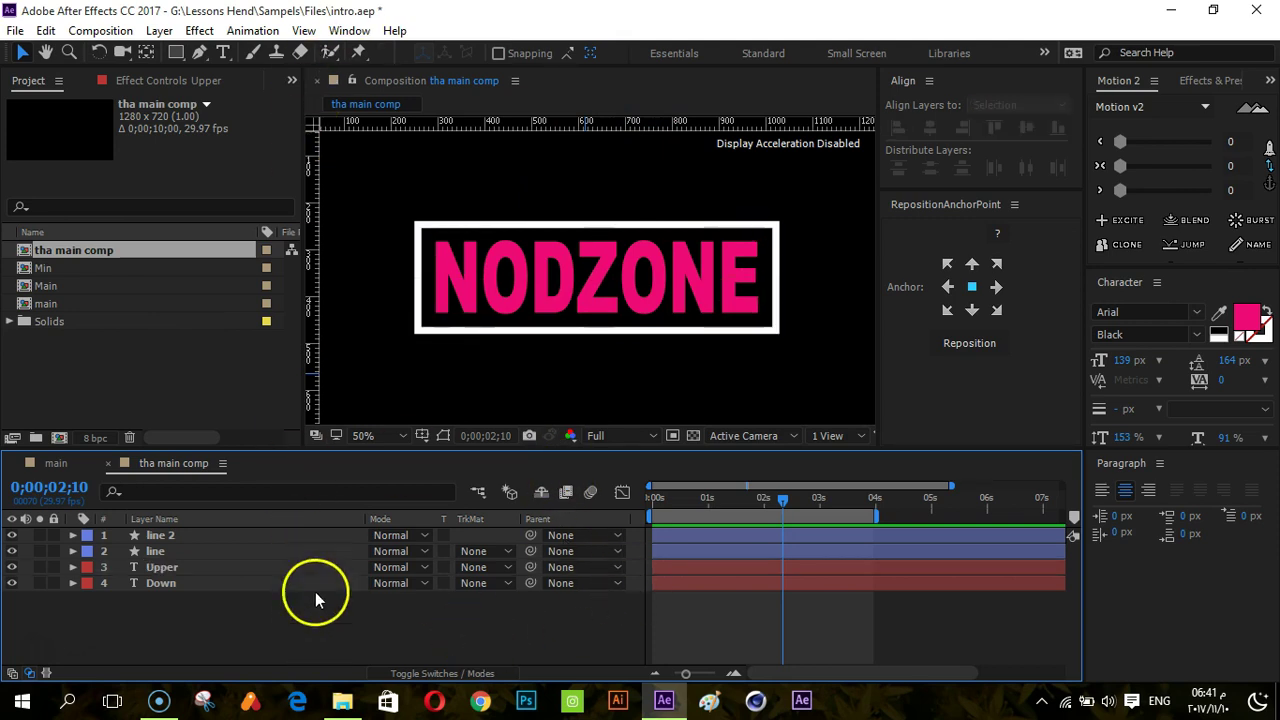
pyautogui.click(224, 55)
pyautogui.click(425, 213)
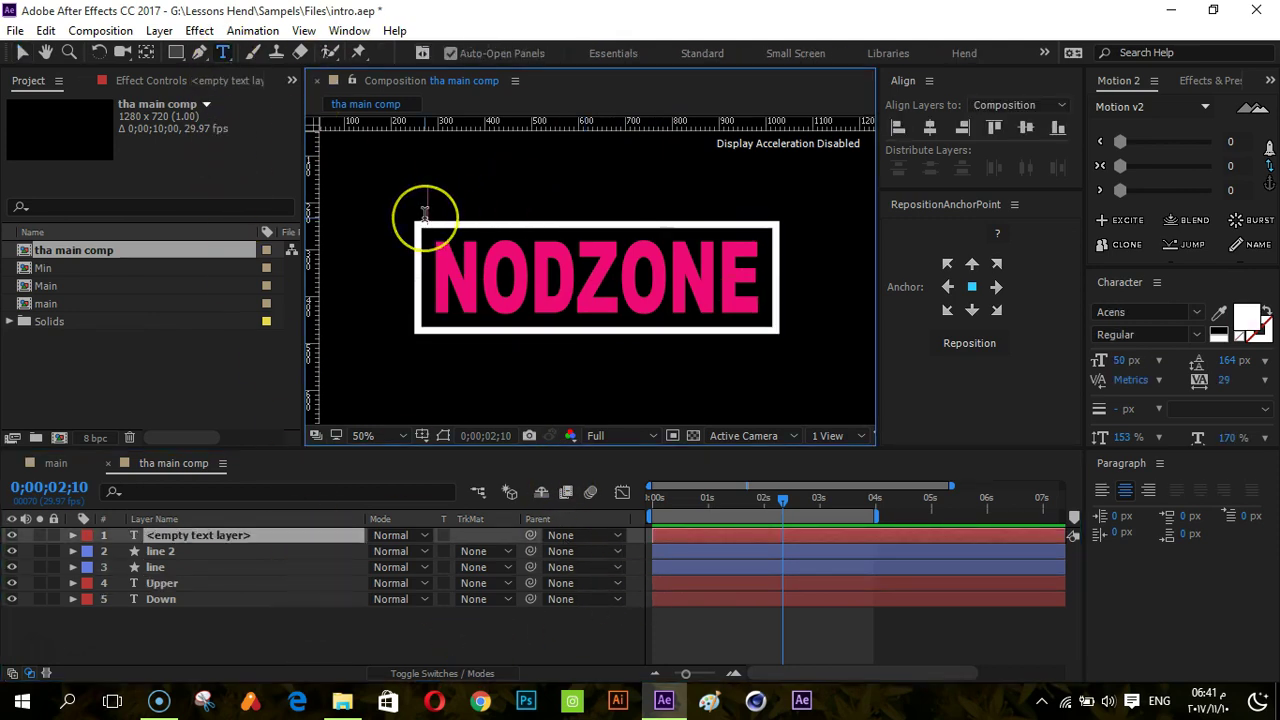
pyautogui.write('Motion Designer')
pyautogui.hotkey('ctrl', 'a')
pyautogui.click(22, 52)
# - Centre the Motion Designer layer's anchor point and align it to the comp's centre
pyautogui.click(970, 343)
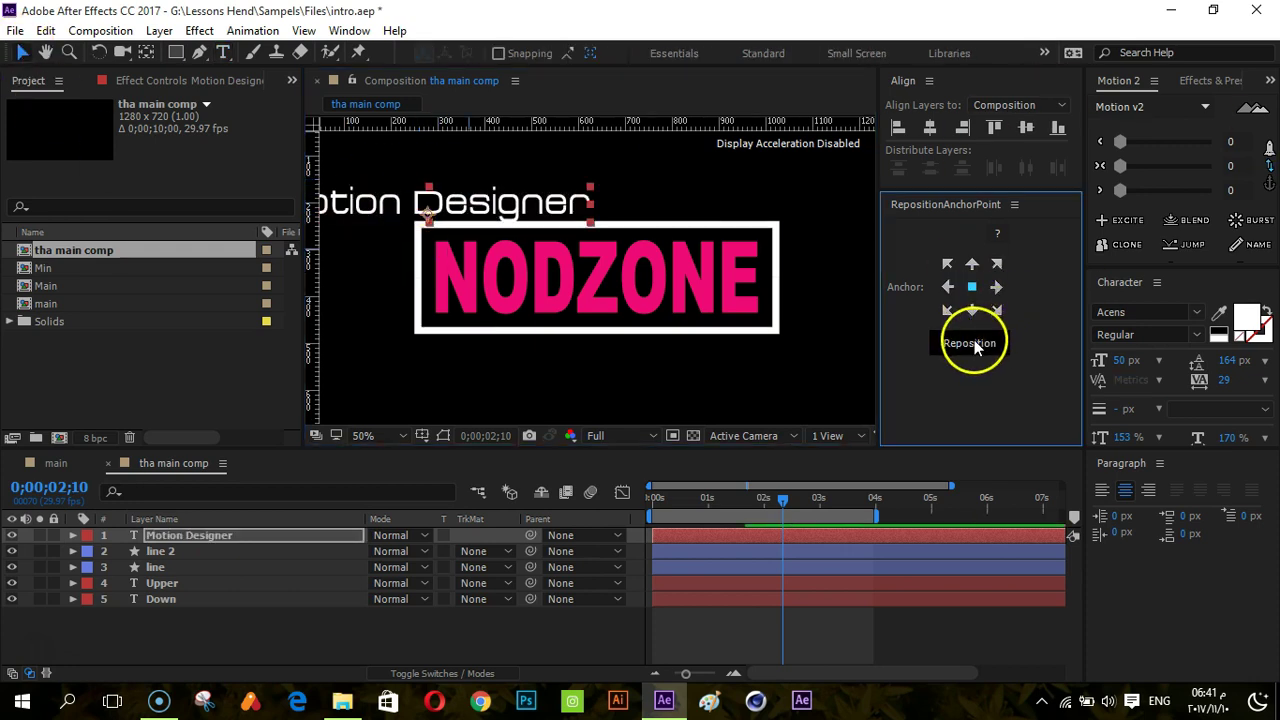
pyautogui.click(930, 127)
pyautogui.click(1026, 127)
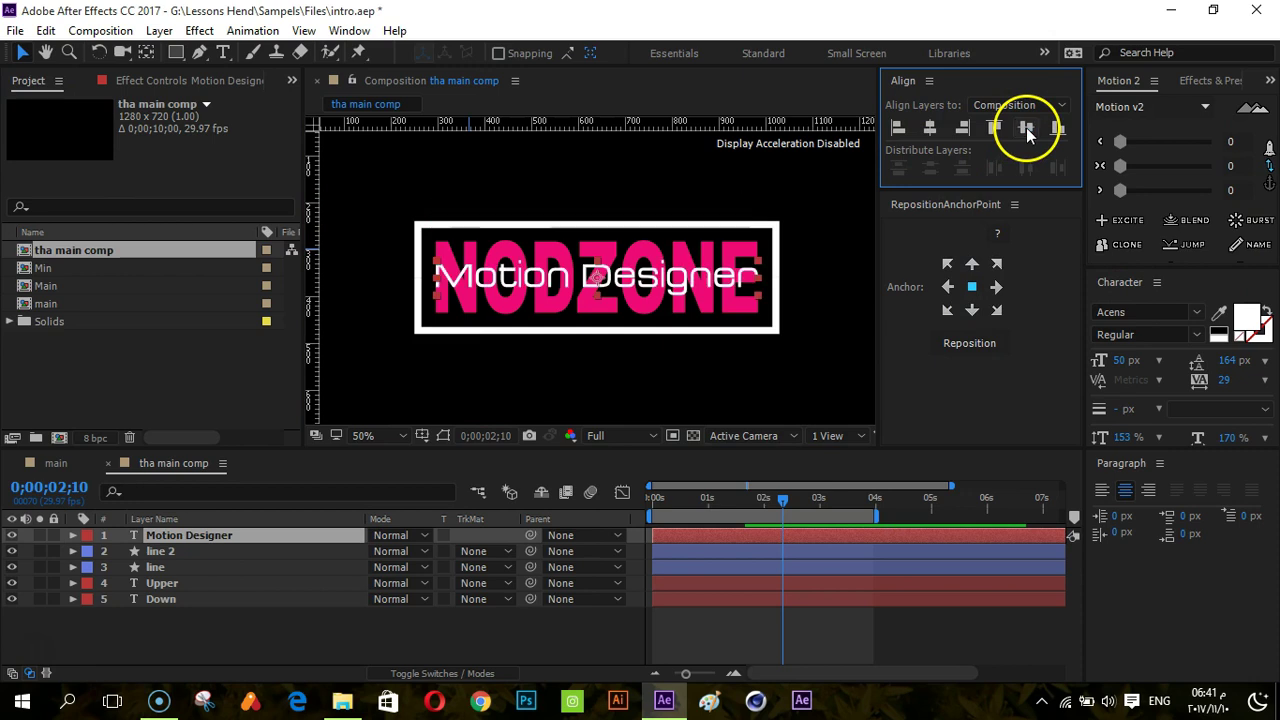
pyautogui.click(714, 628)
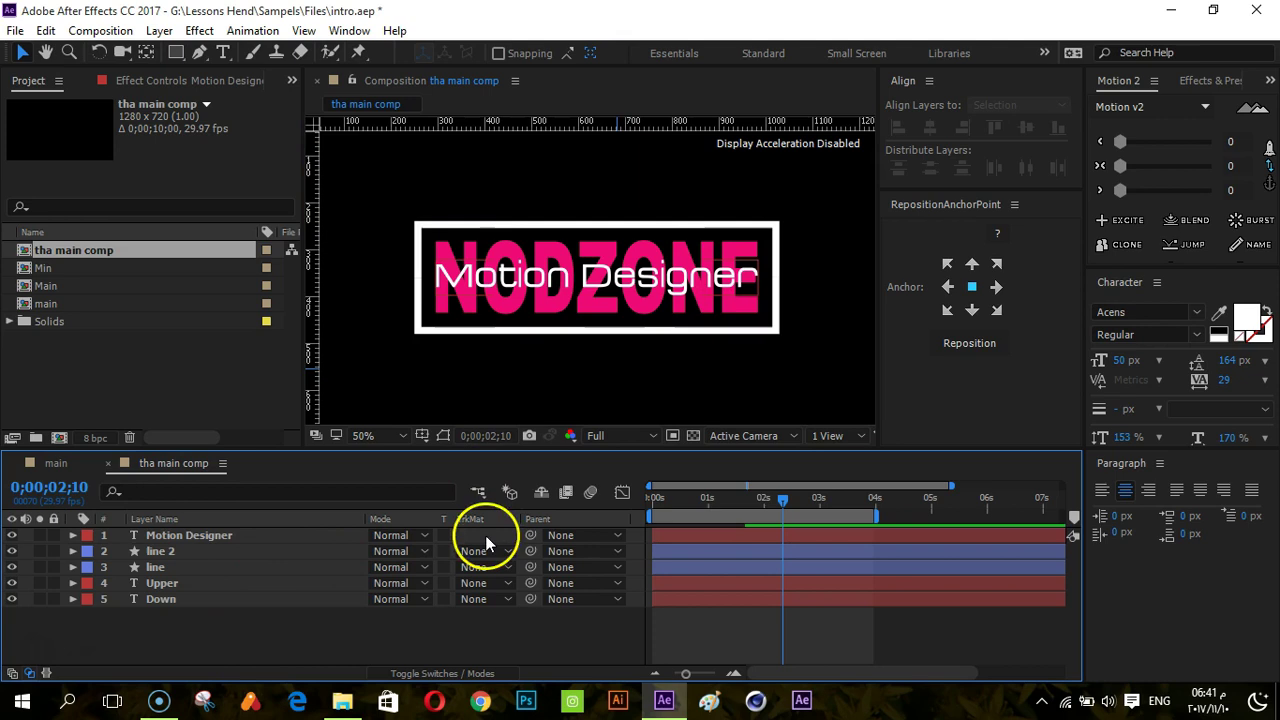
# - Select all five layers, reveal their keyframes and step to the 0;00;01;20 mask keyframes
pyautogui.moveTo(345, 627); pyautogui.dragTo(285, 499)
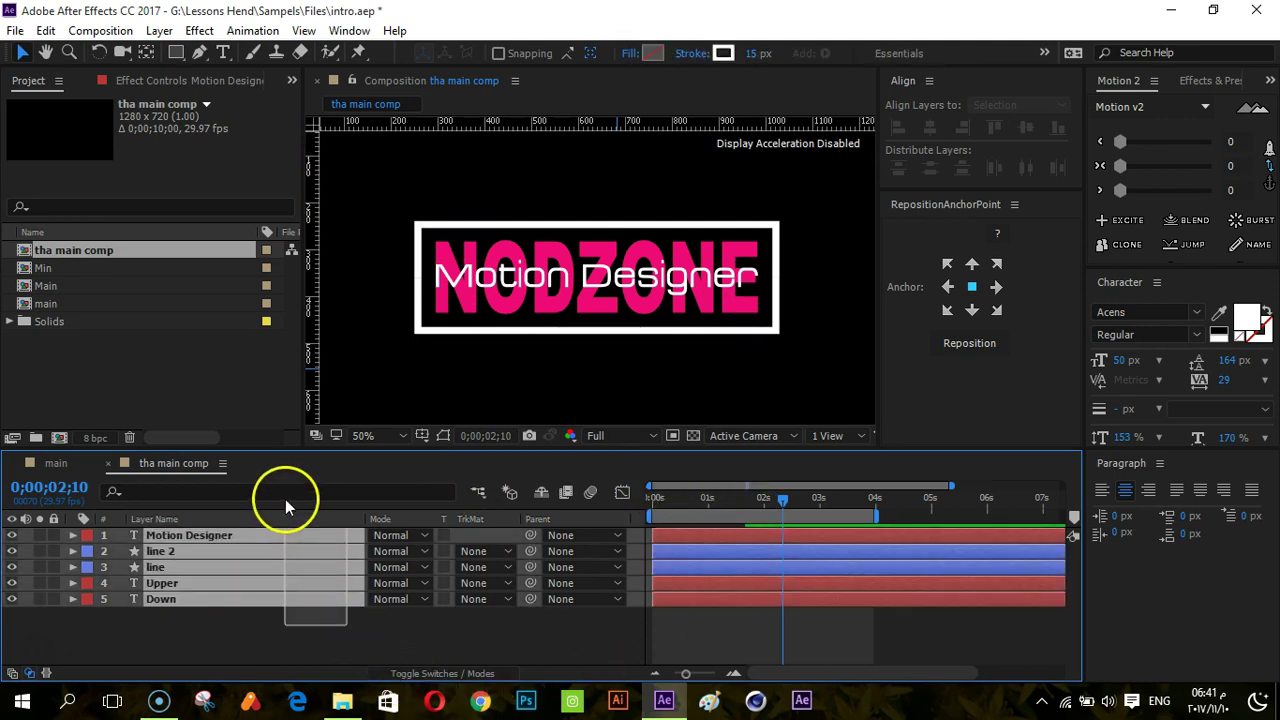
pyautogui.press('u')
pyautogui.scroll(-2, 727, 526)
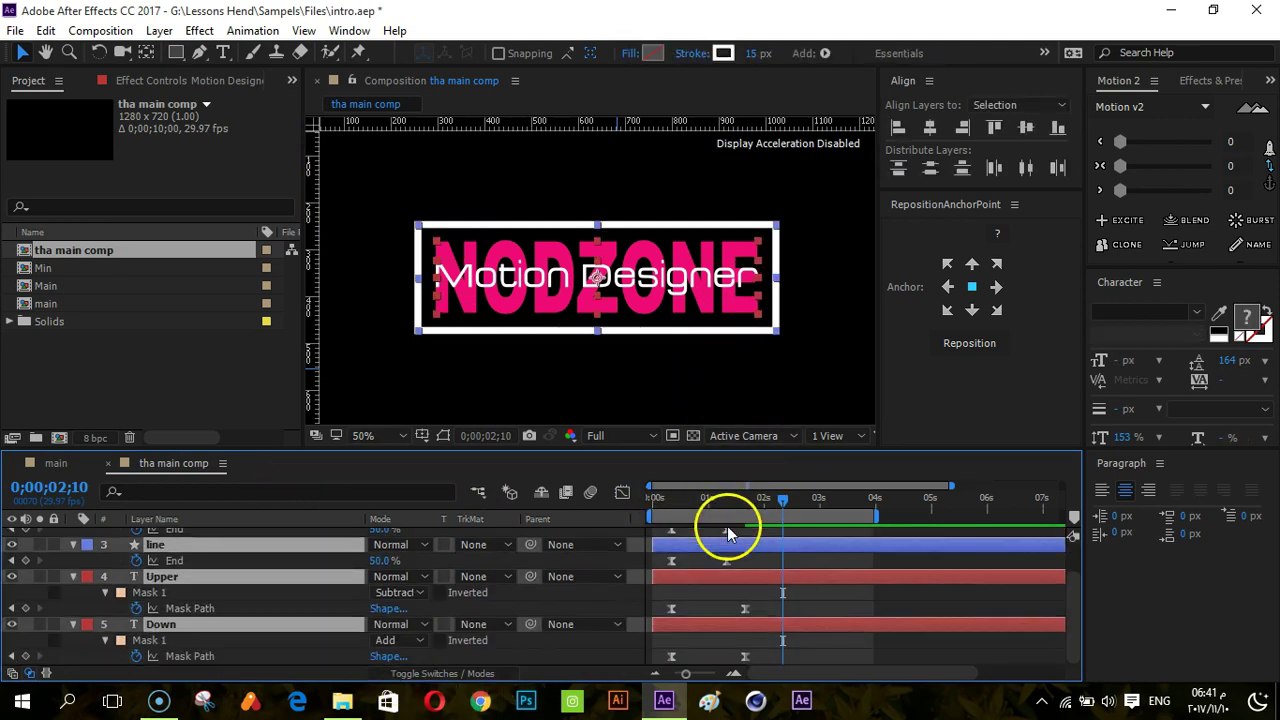
pyautogui.click(743, 503)
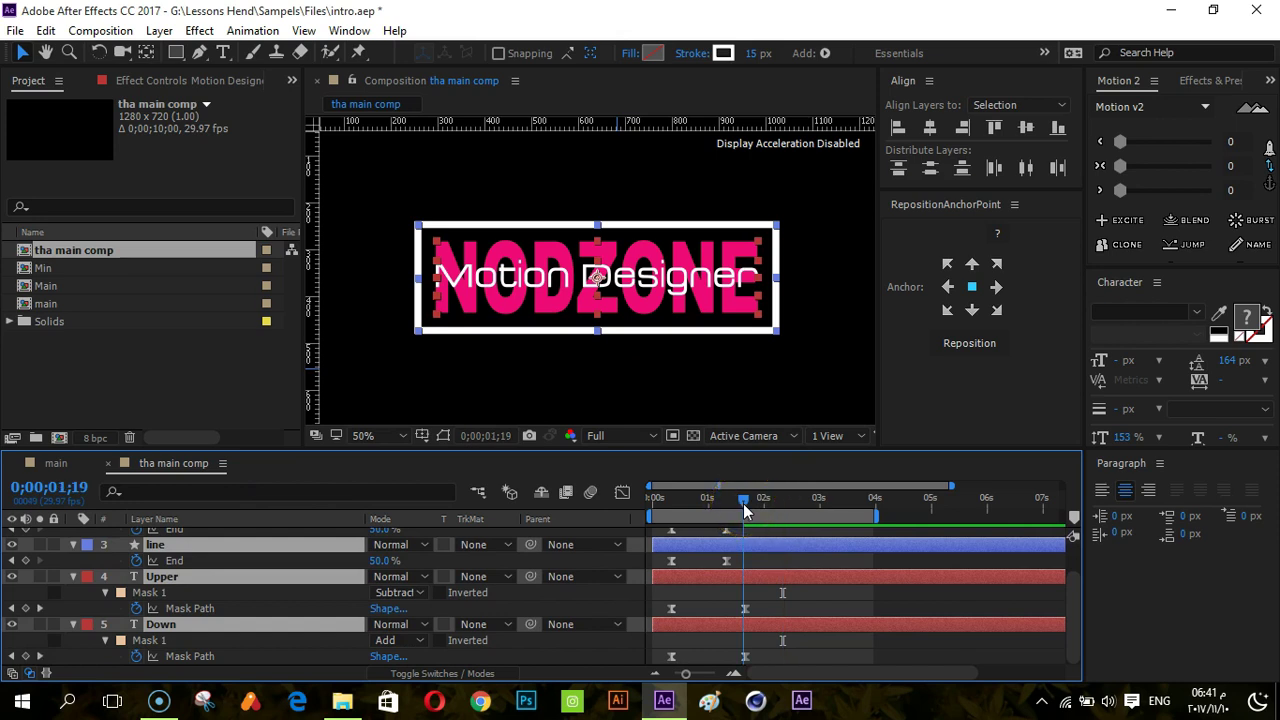
pyautogui.click(40, 608)
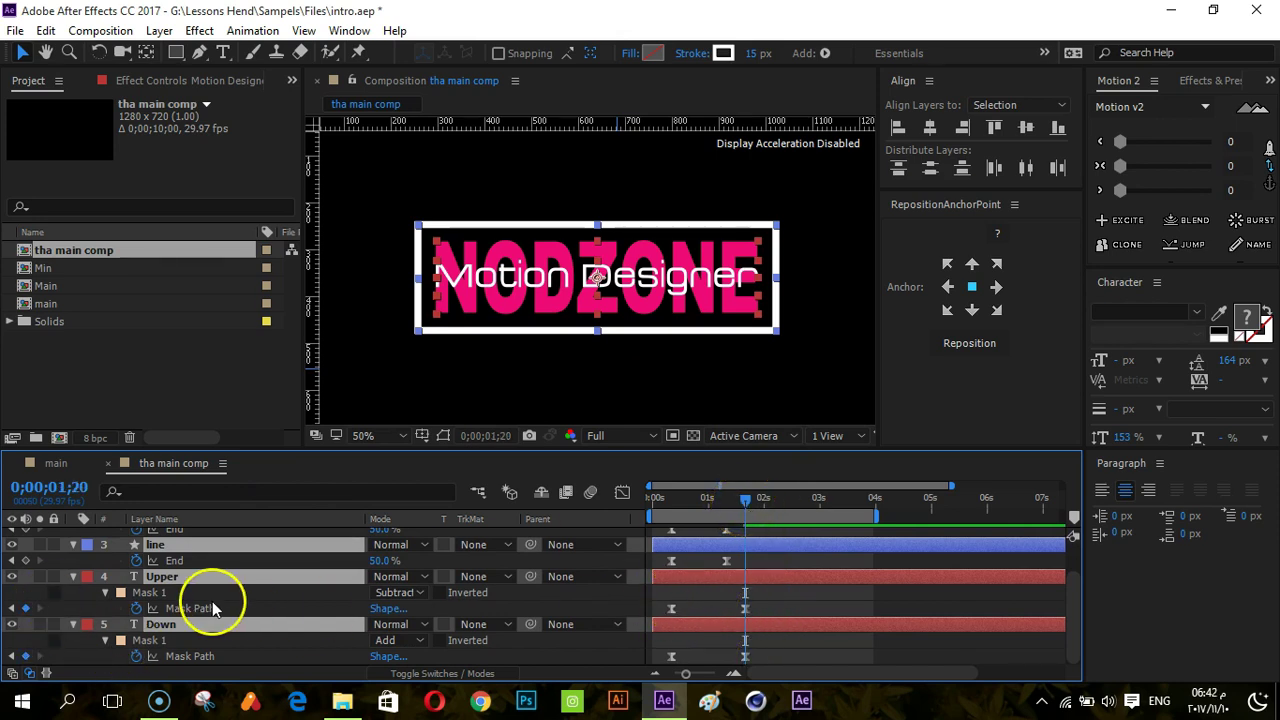
# - Show only each layer's Position and collapse the Motion Designer layer
pyautogui.press('p')
pyautogui.click(128, 552)
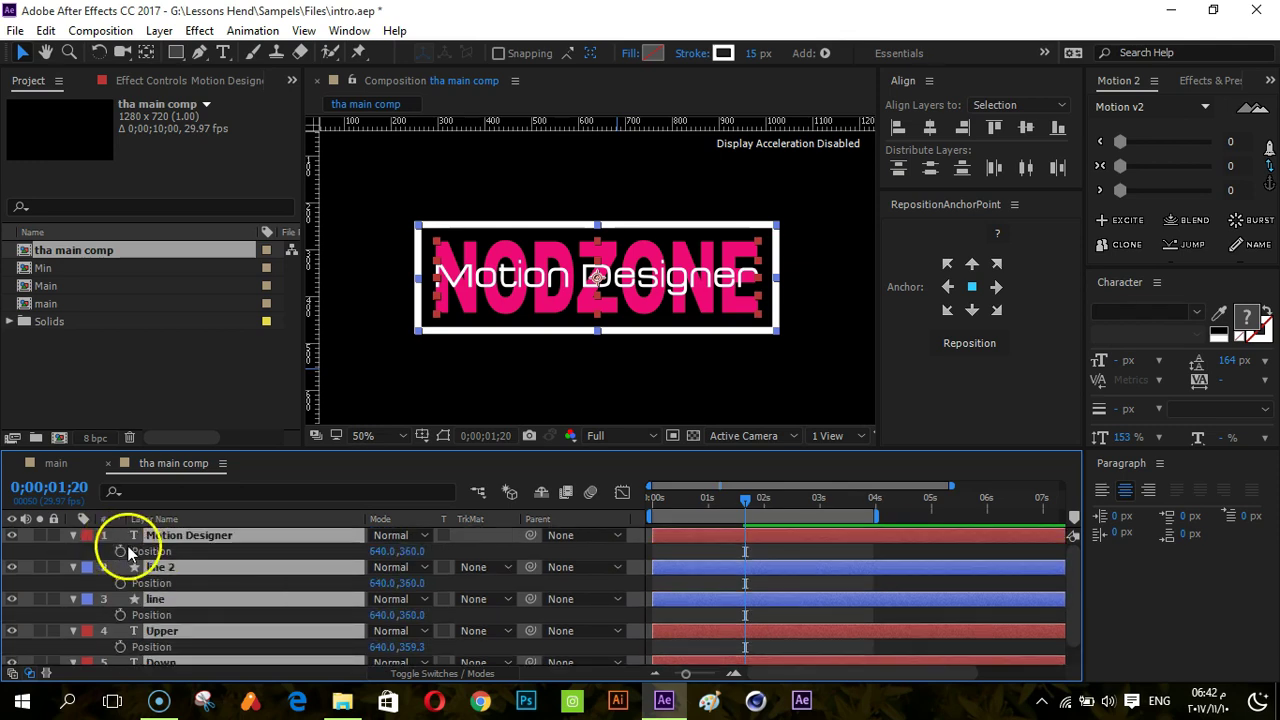
pyautogui.click(195, 540)
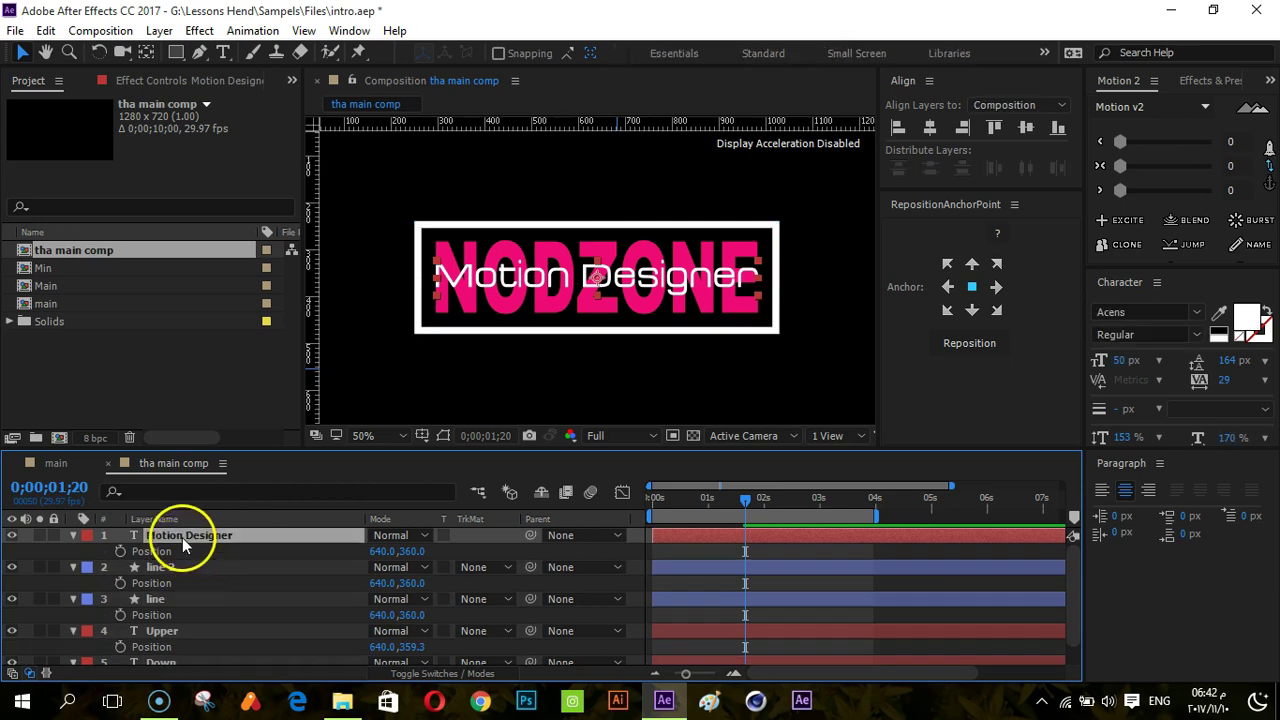
pyautogui.click(72, 535)
# - Select line 2 through Down, start their Position keyframes, and move to 0;00;02;20
pyautogui.scroll(-1, 360, 579)
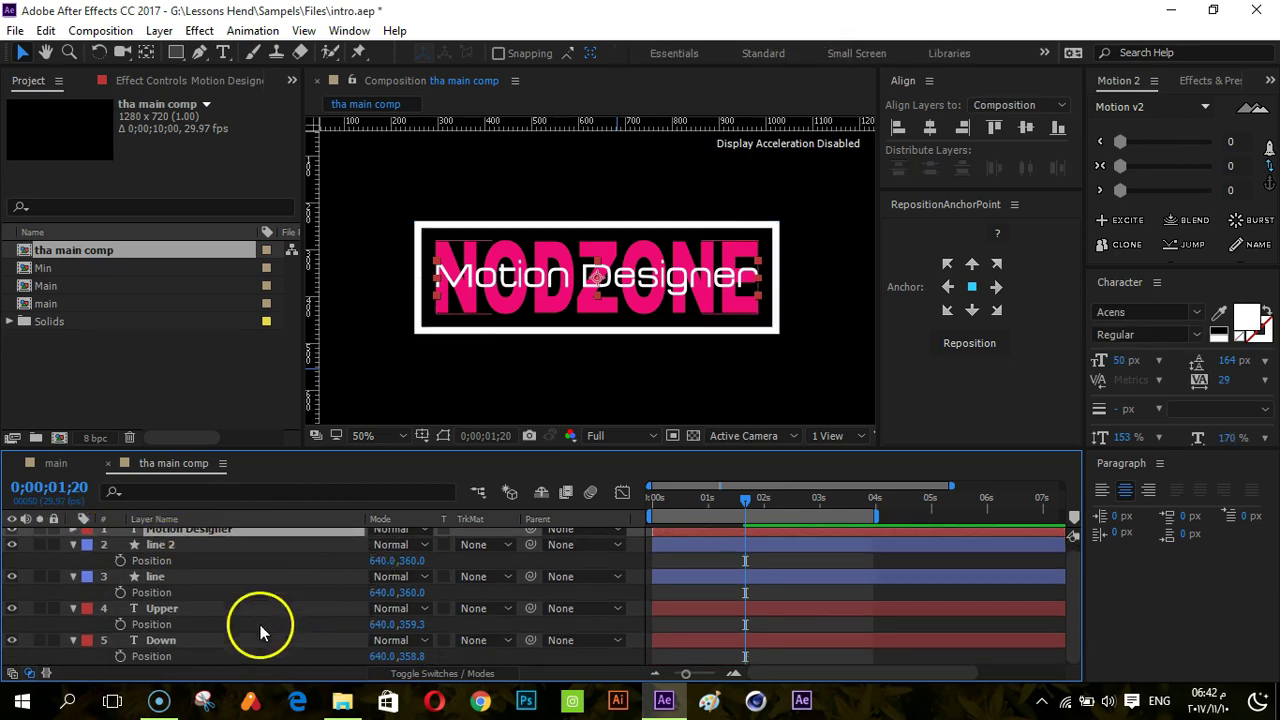
pyautogui.click(188, 644)
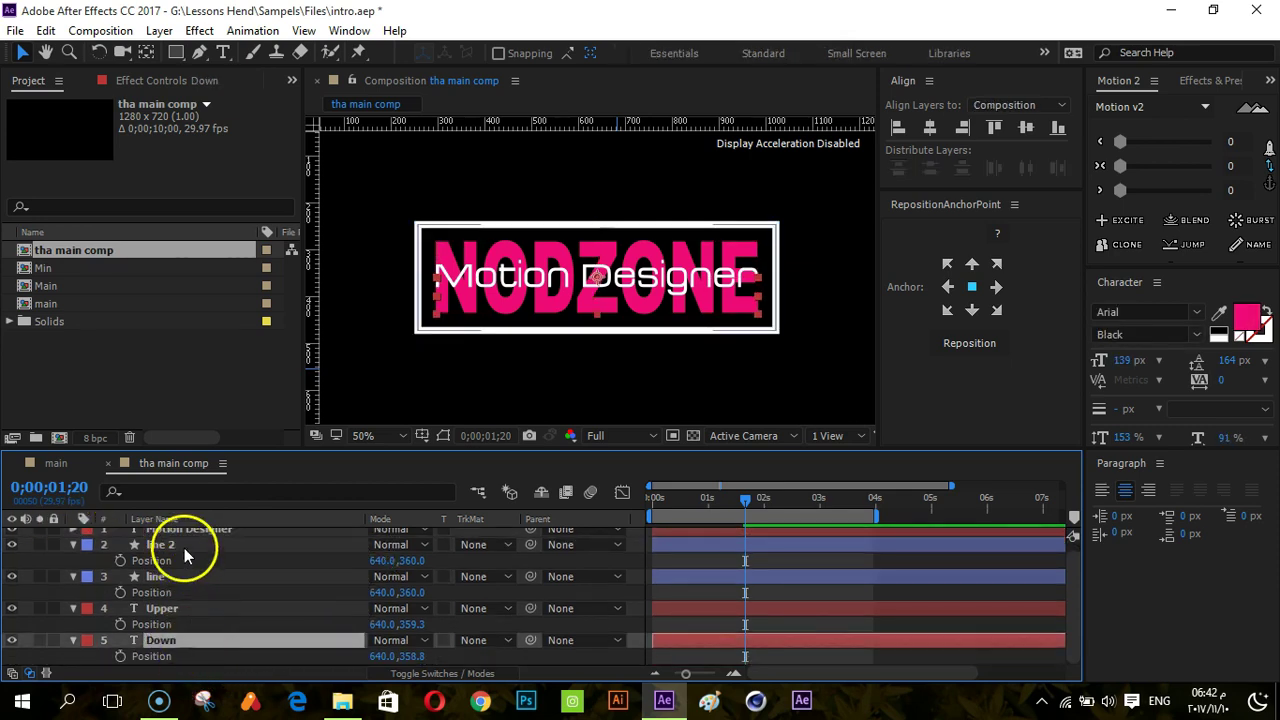
pyautogui.keyDown('shift'); pyautogui.click(185, 549); pyautogui.keyUp('shift')
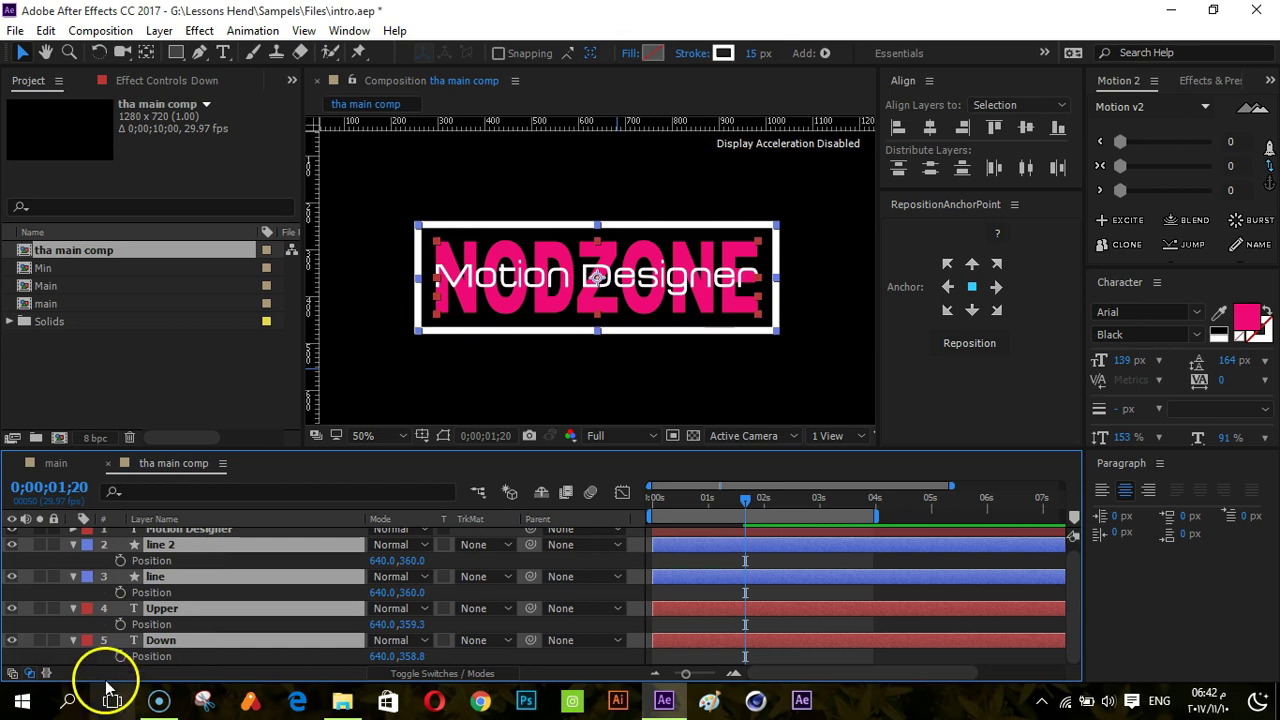
pyautogui.click(120, 592)
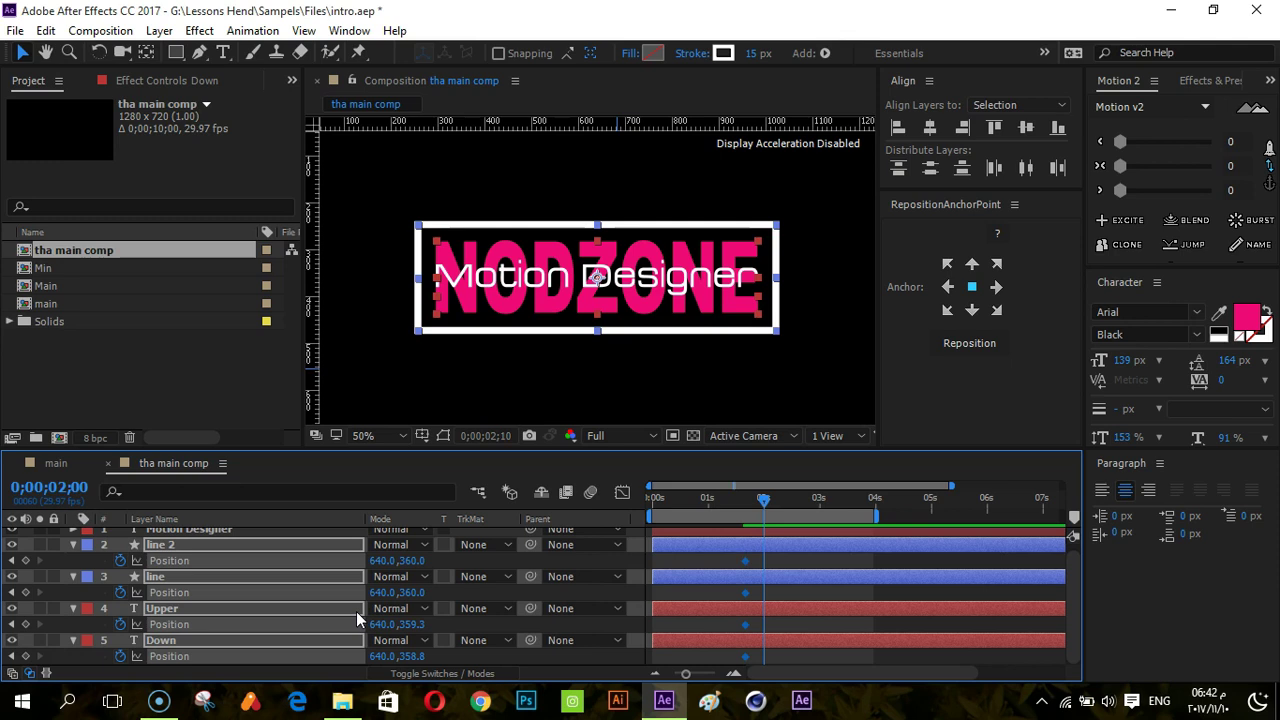
pyautogui.click(387, 668)
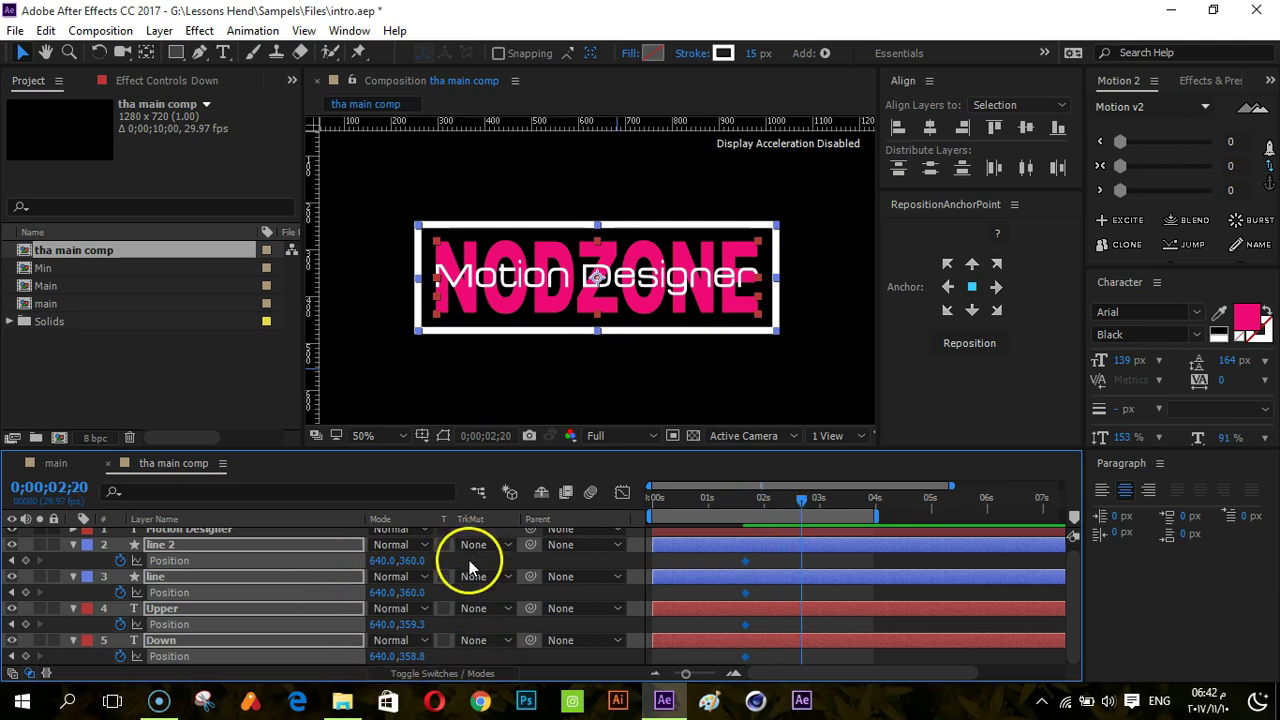
pyautogui.click(469, 560)
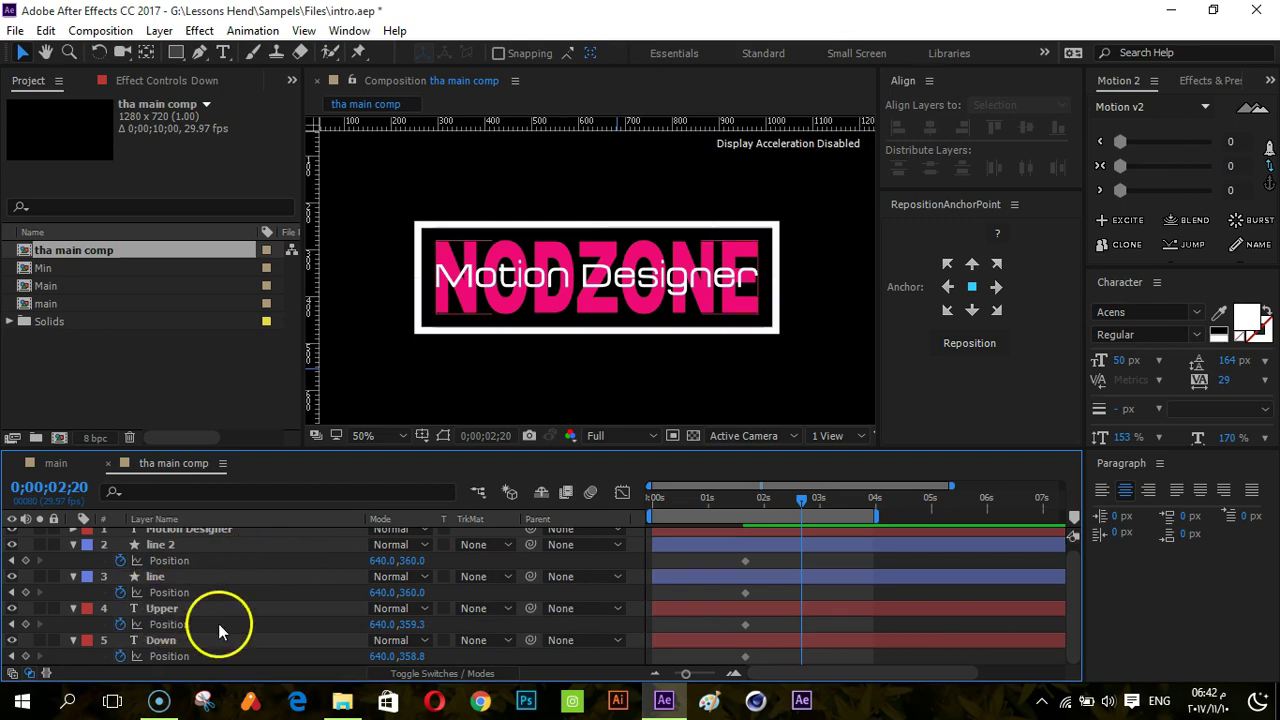
pyautogui.click(248, 611)
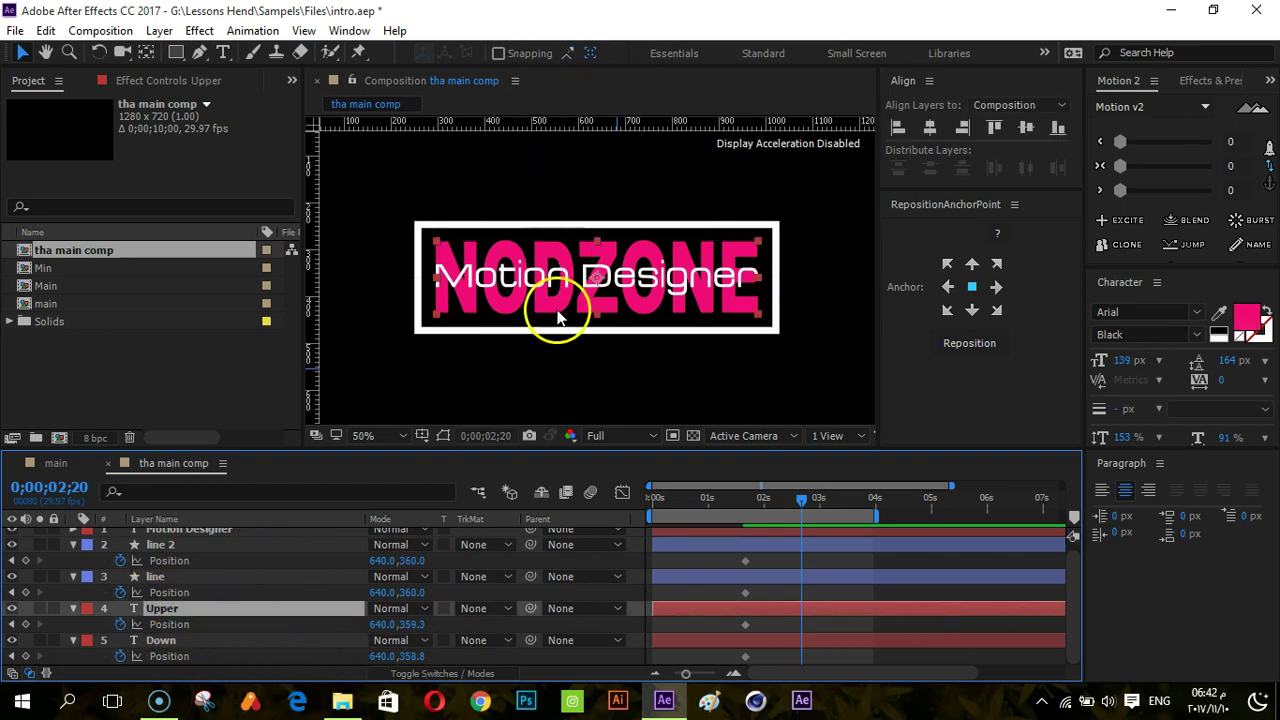
# - Zoom the view to 100% and raise Upper to Position Y 319.3
pyautogui.press('/')
pyautogui.moveTo(415, 624); pyautogui.dragTo(392, 610)
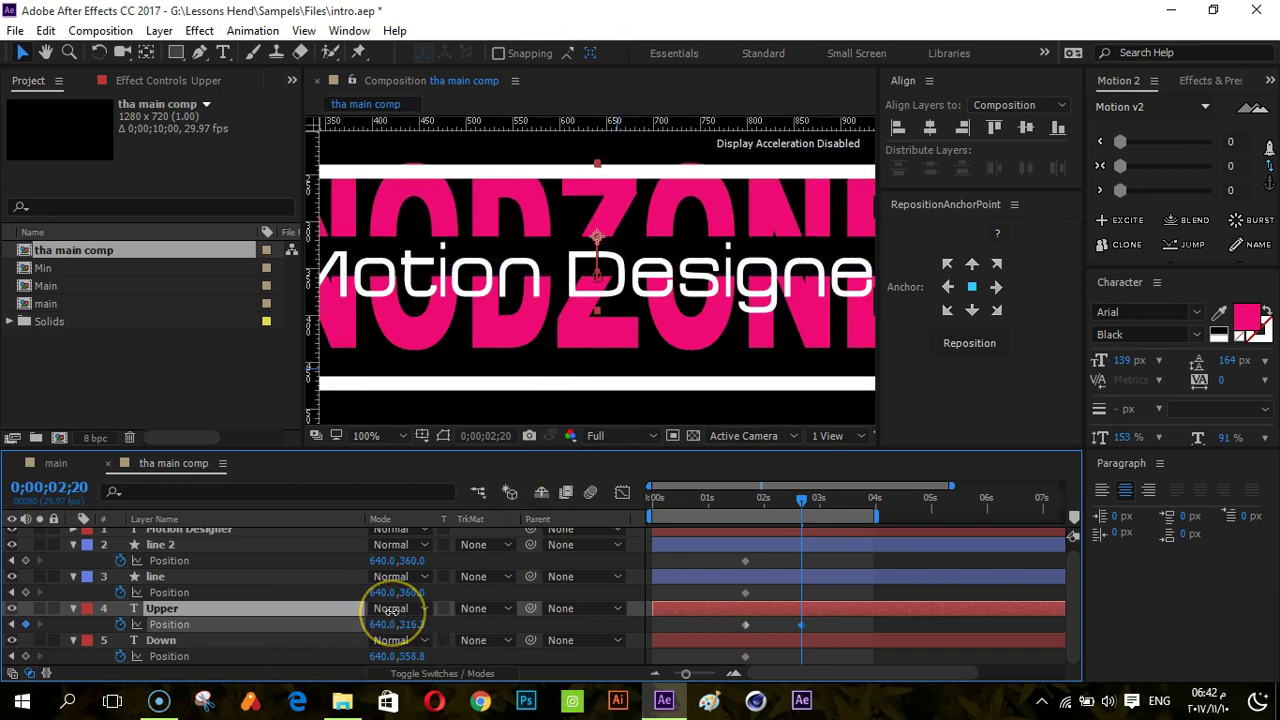
pyautogui.moveTo(391, 611); pyautogui.dragTo(394, 613)
# - Lower the Down layer to Position Y 400.8
pyautogui.moveTo(408, 656); pyautogui.dragTo(446, 656)
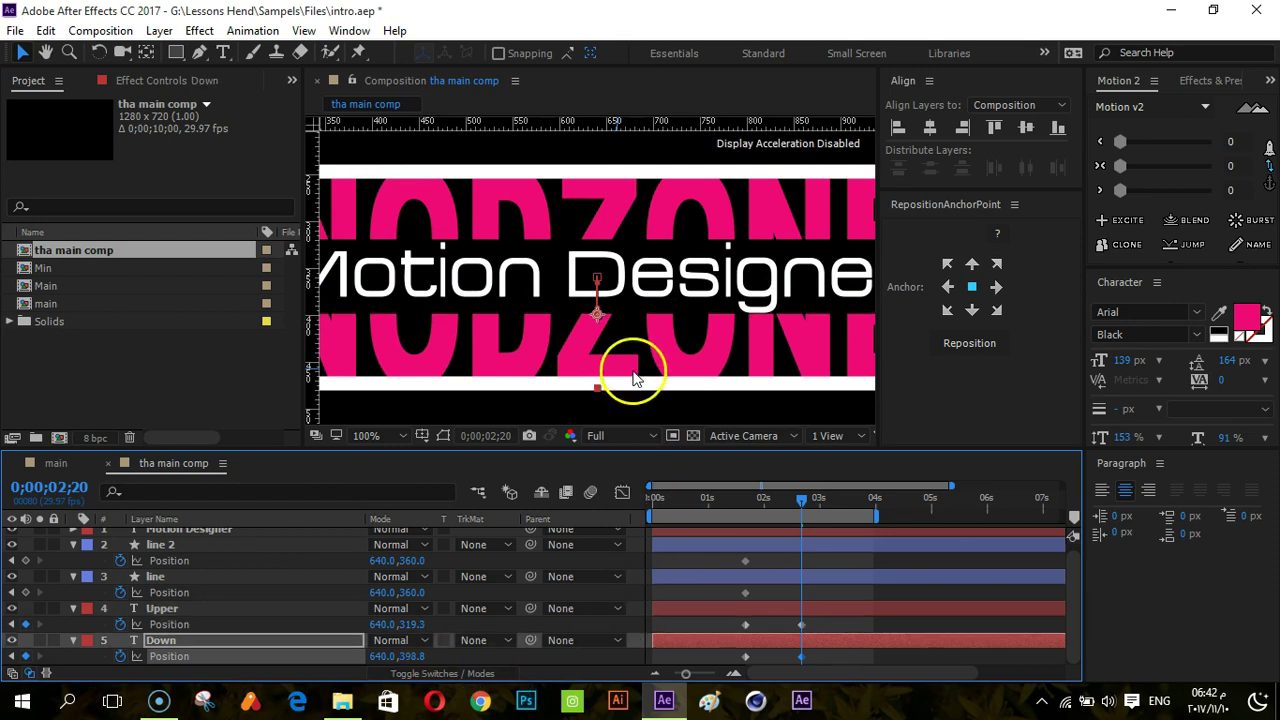
pyautogui.scroll(-3, 551, 382)
pyautogui.scroll(3, 551, 382)
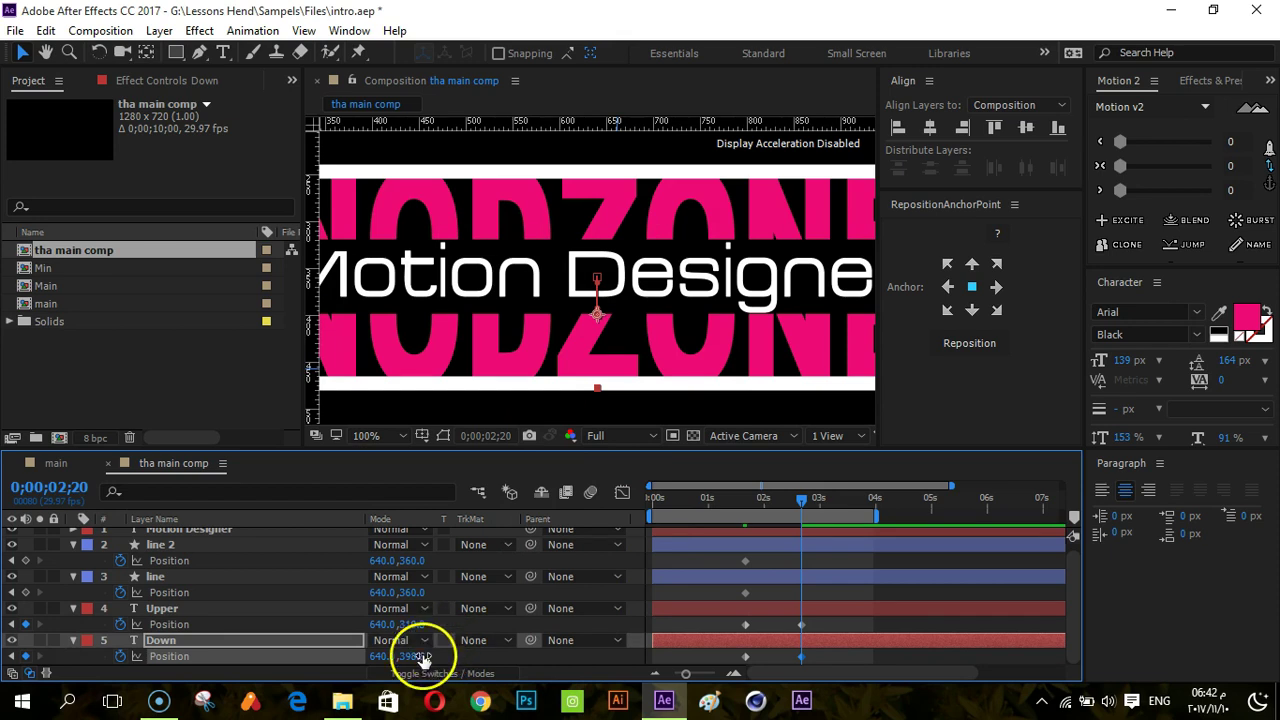
pyautogui.moveTo(420, 656); pyautogui.dragTo(426, 656)
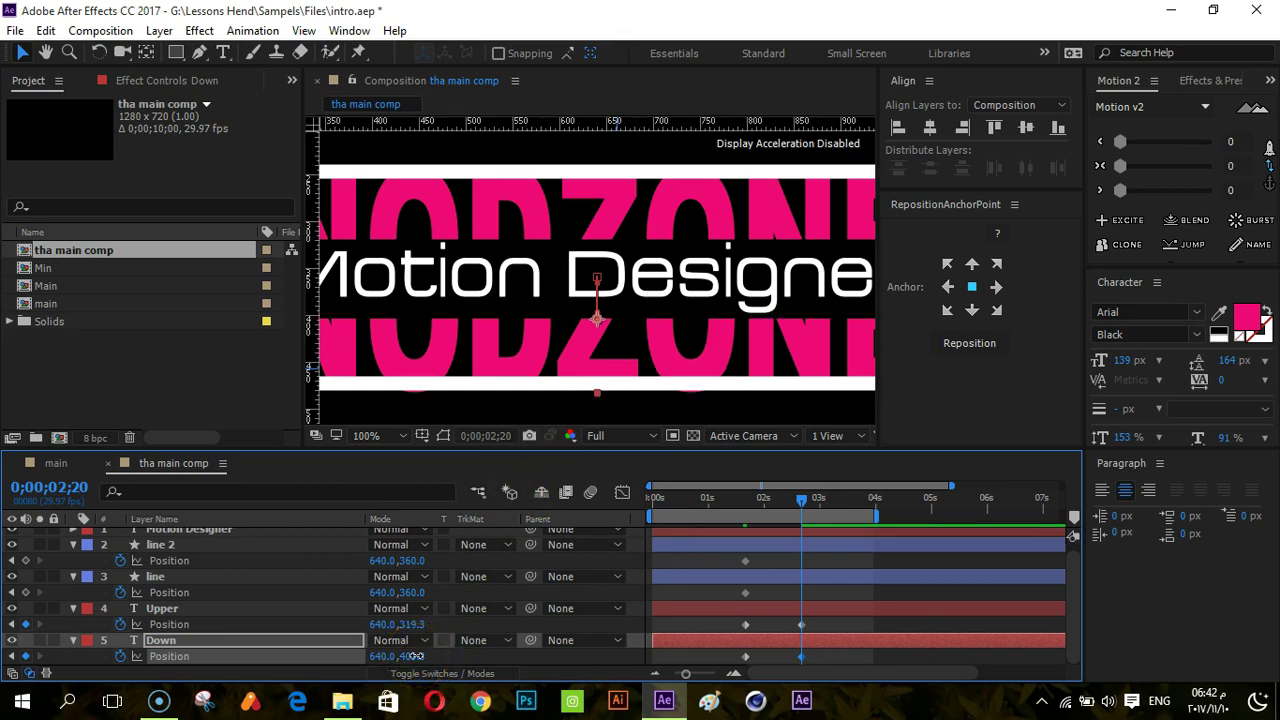
pyautogui.moveTo(409, 656); pyautogui.dragTo(411, 656)
pyautogui.scroll(-2, 600, 314)
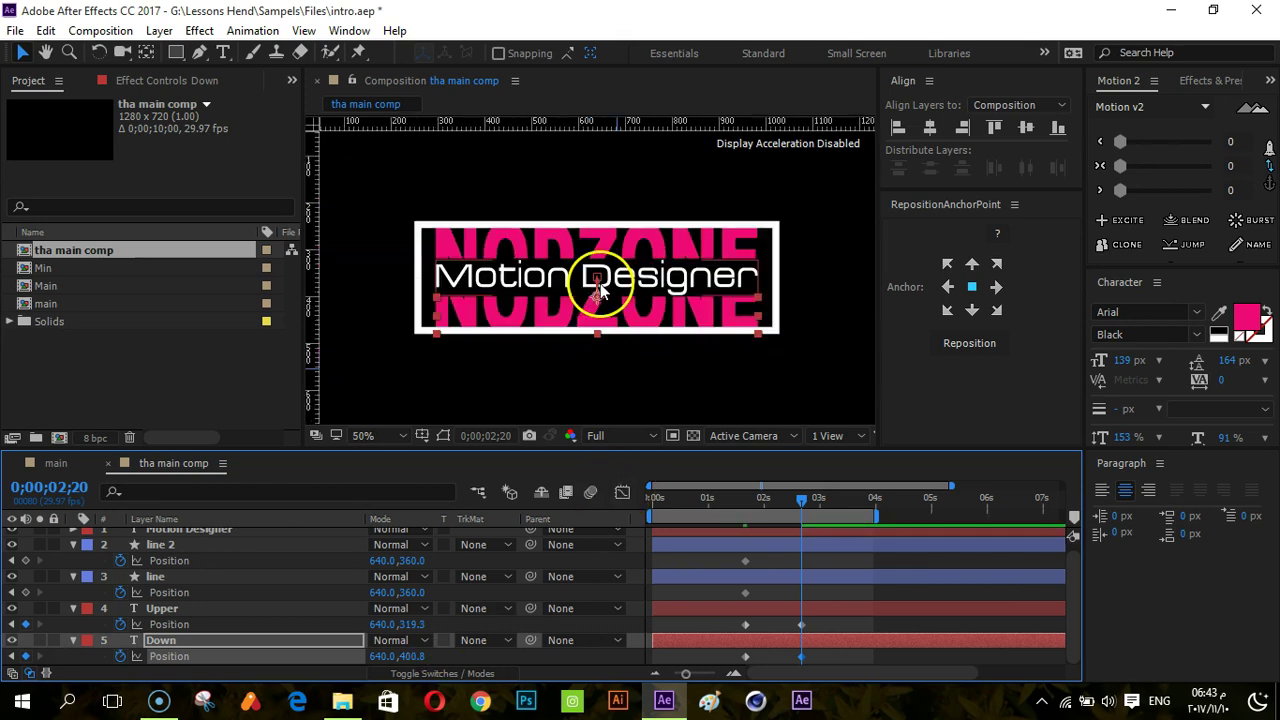
pyautogui.click(821, 648)
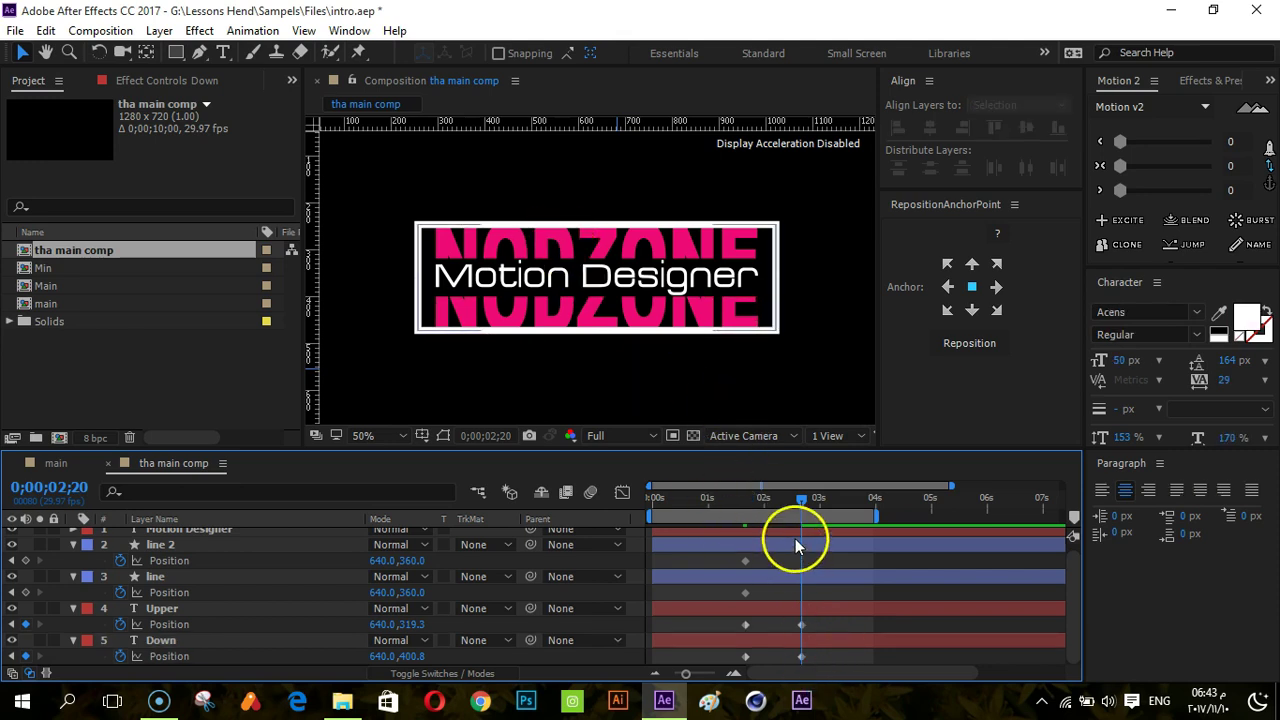
# - Try moving Upper and undo it, then keyframe the line layer's position lower
pyautogui.click(232, 610)
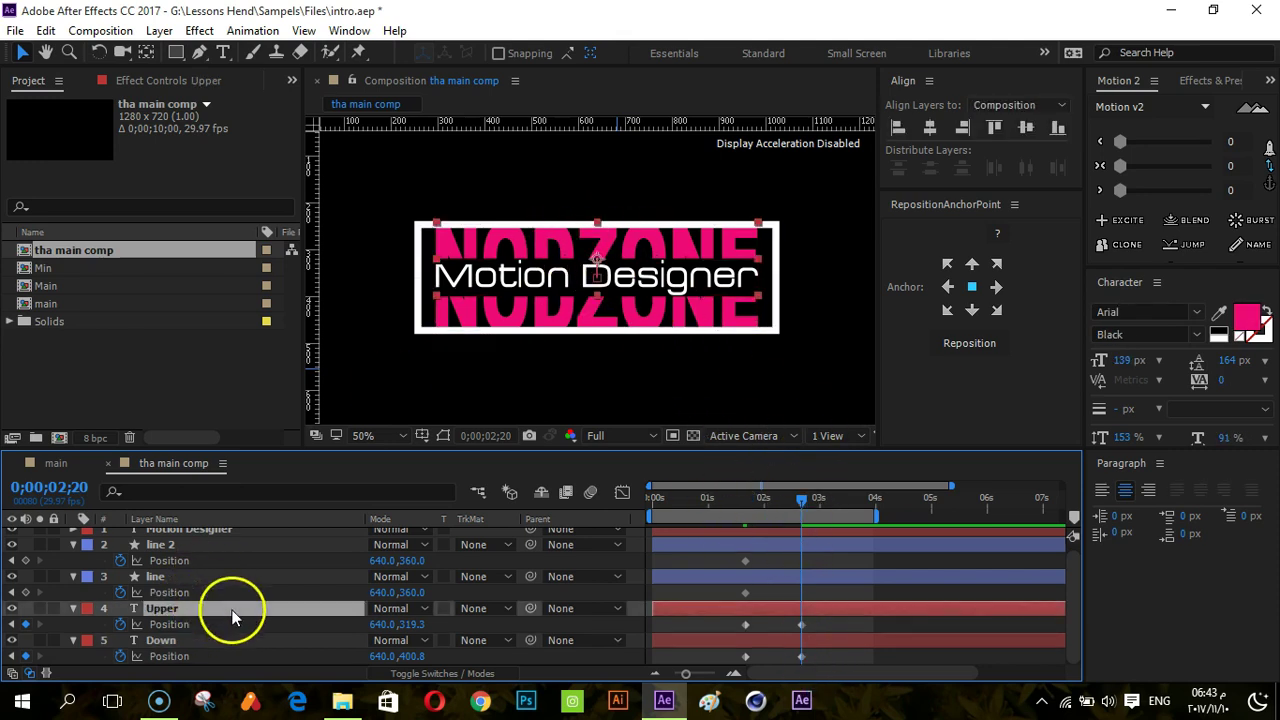
pyautogui.moveTo(412, 630); pyautogui.dragTo(398, 632)
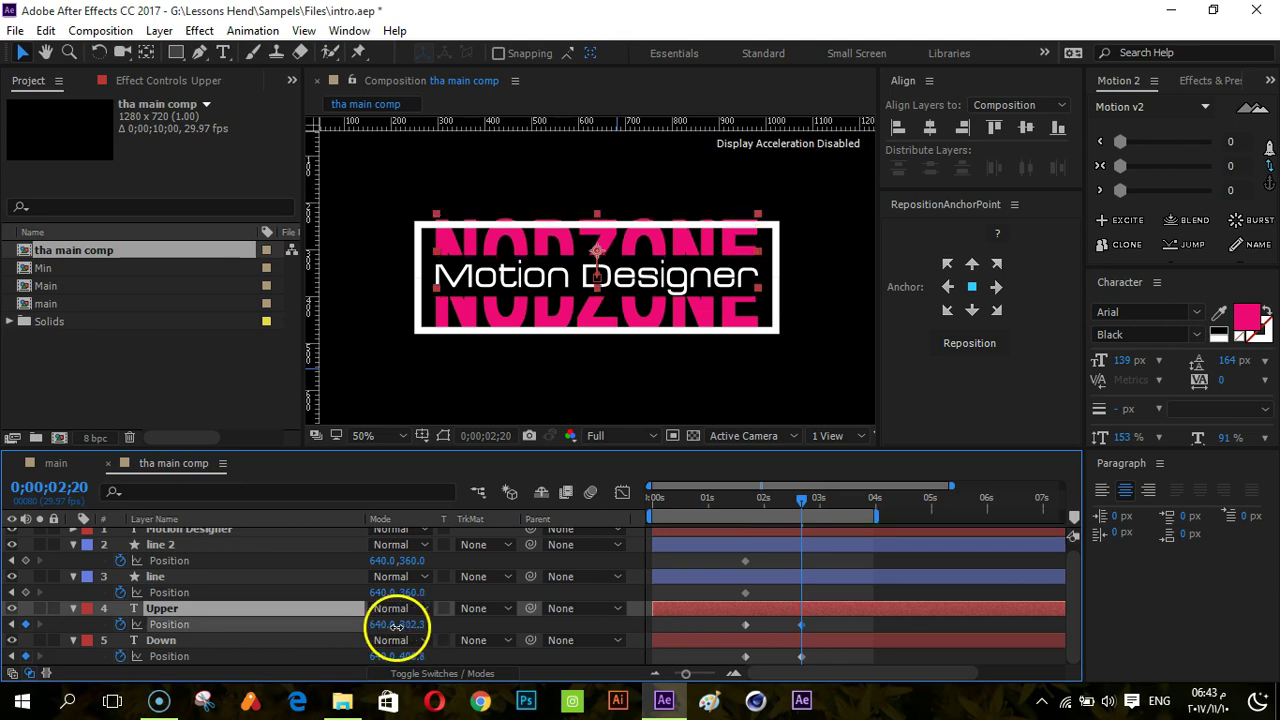
pyautogui.hotkey('ctrl', 'z')
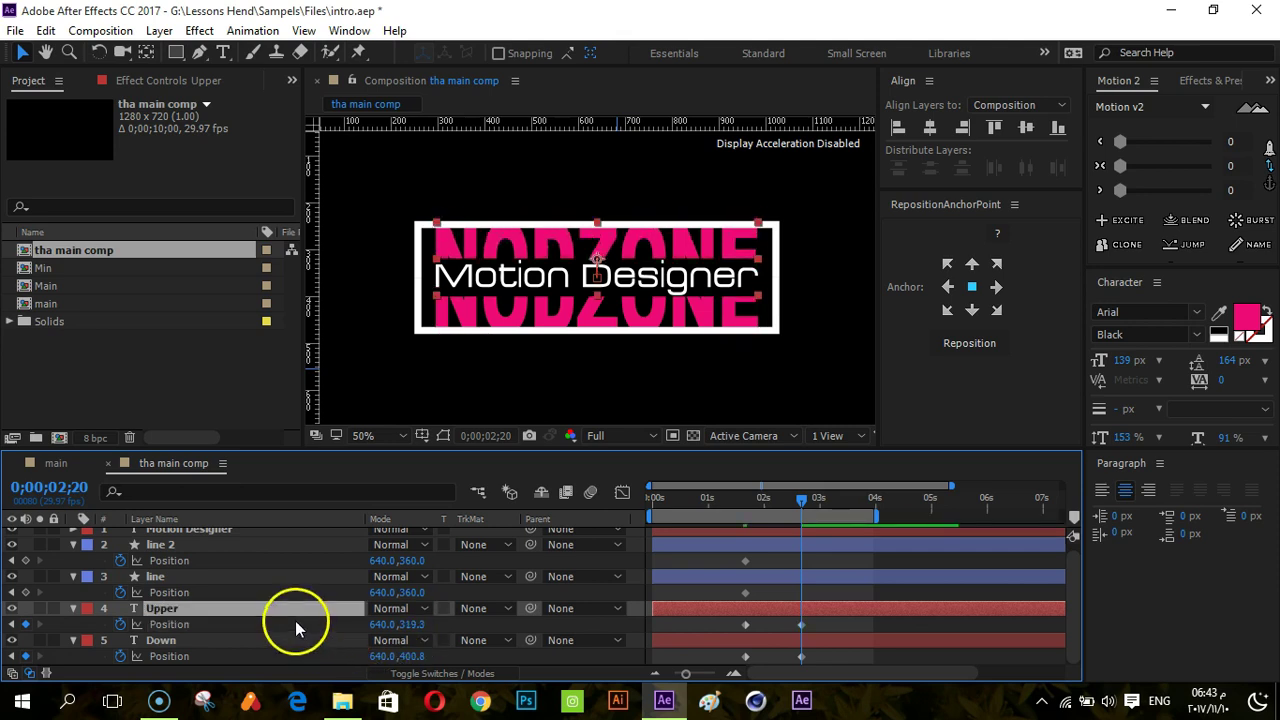
pyautogui.click(233, 576)
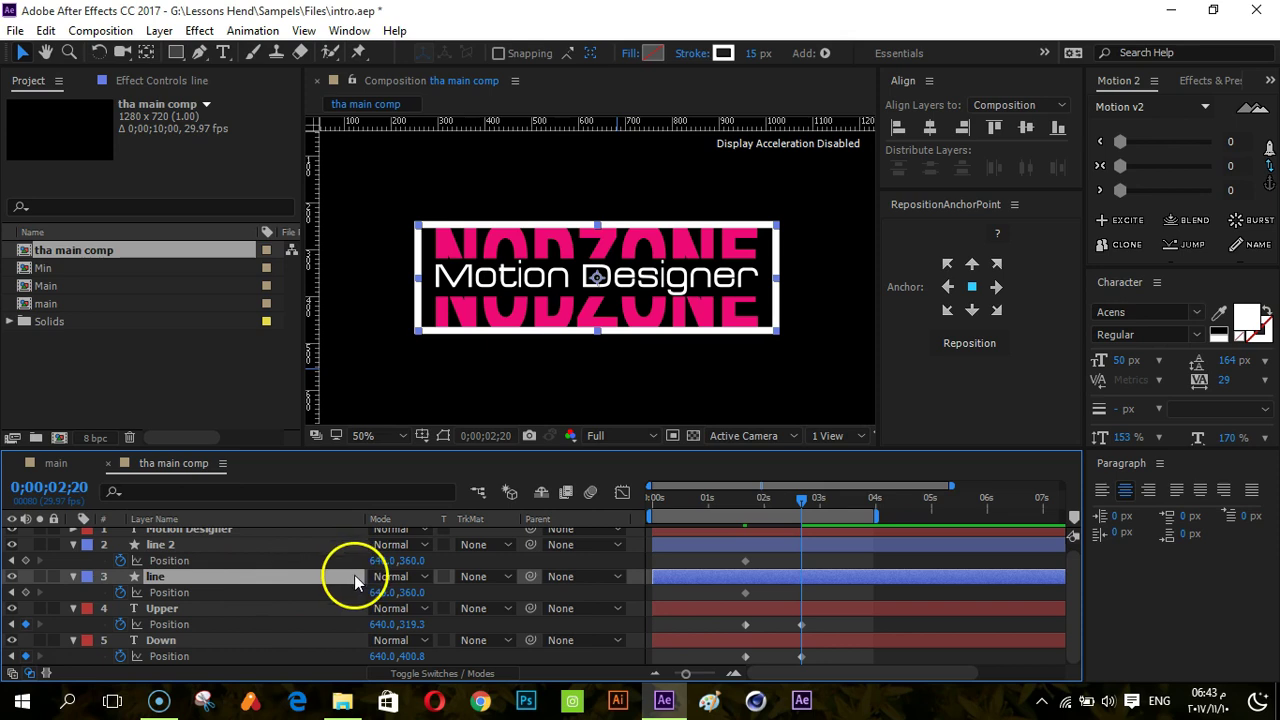
pyautogui.moveTo(402, 592)
pyautogui.mouseDown()
pyautogui.moveTo(452, 596)
pyautogui.moveTo(391, 563)
pyautogui.mouseUp()
# - Raise line 2 and add two horizontal guides across the composition
pyautogui.click(295, 548)
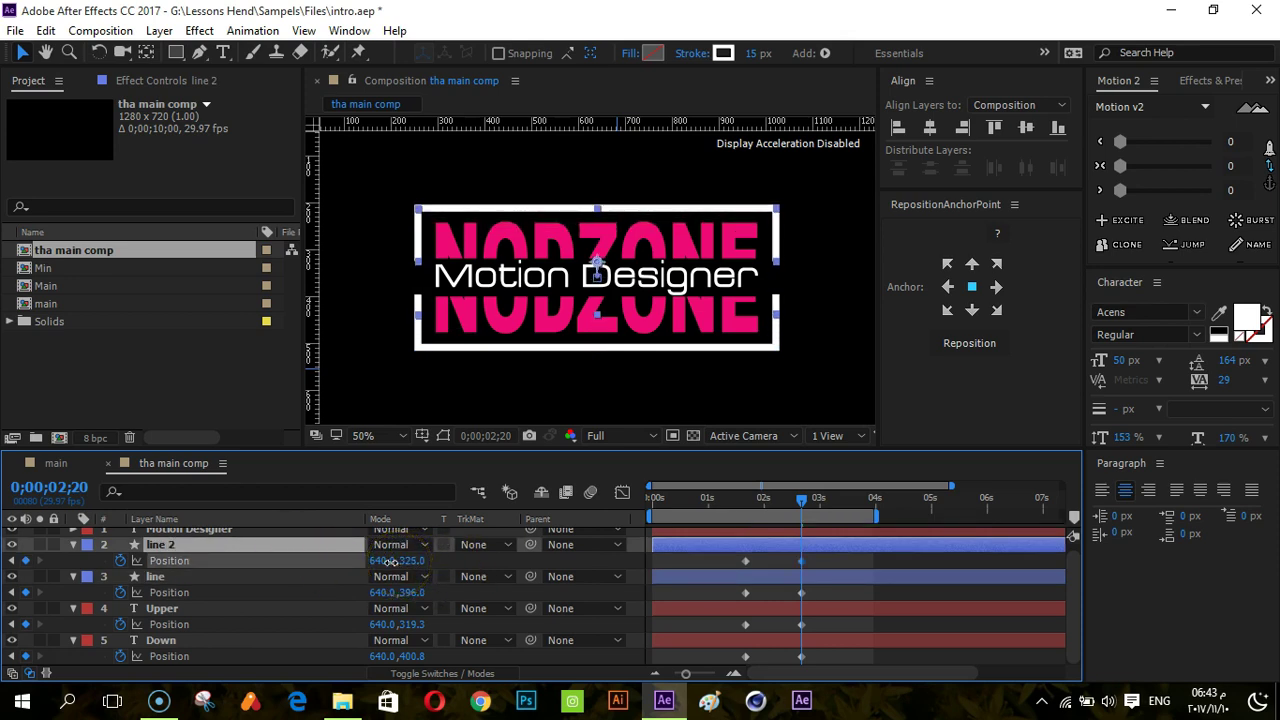
pyautogui.moveTo(389, 563)
pyautogui.mouseDown()
pyautogui.moveTo(374, 560)
pyautogui.moveTo(418, 603)
pyautogui.mouseUp()
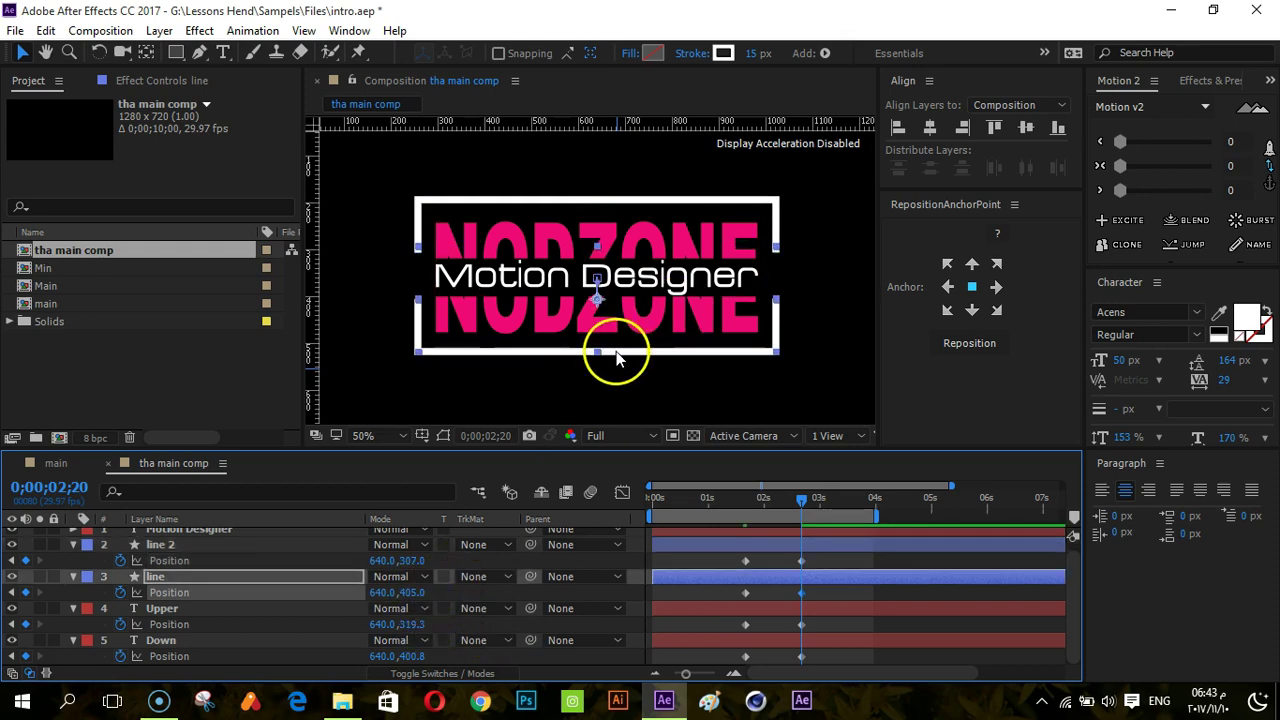
pyautogui.moveTo(543, 131); pyautogui.dragTo(591, 258)
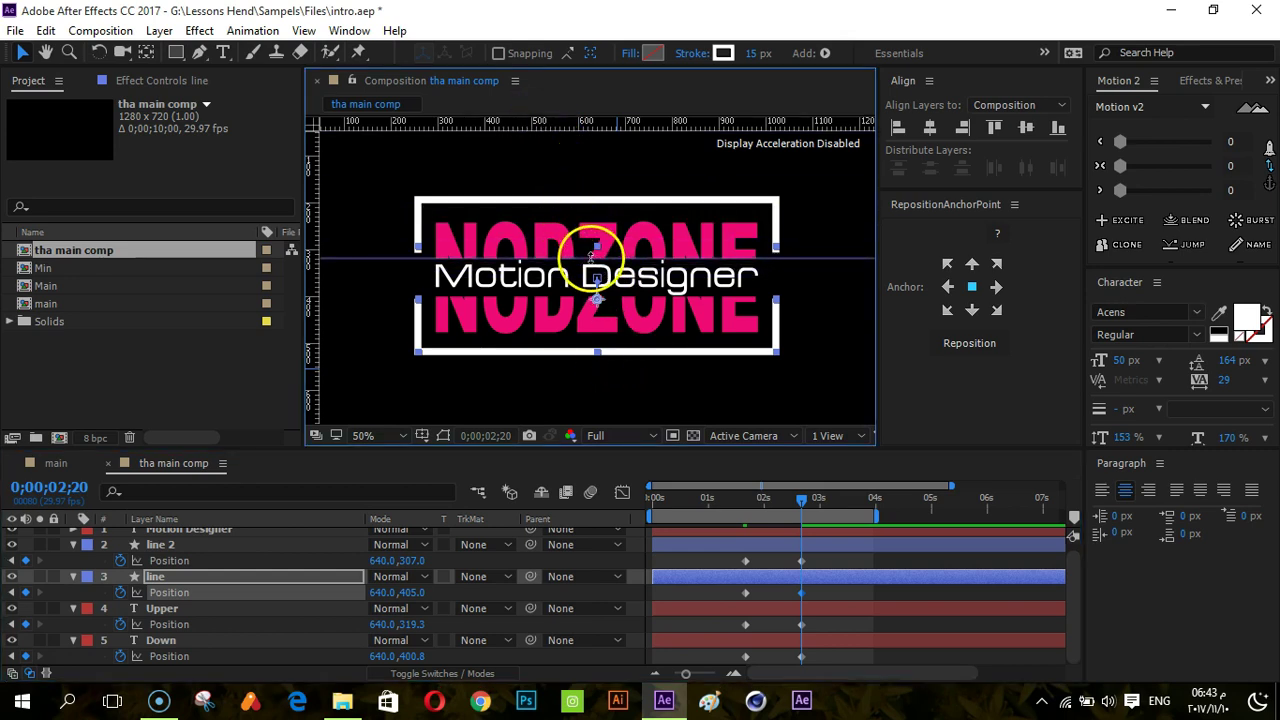
pyautogui.moveTo(608, 123)
pyautogui.mouseDown()
pyautogui.moveTo(617, 229)
pyautogui.moveTo(643, 308)
pyautogui.moveTo(632, 296)
pyautogui.mouseUp()
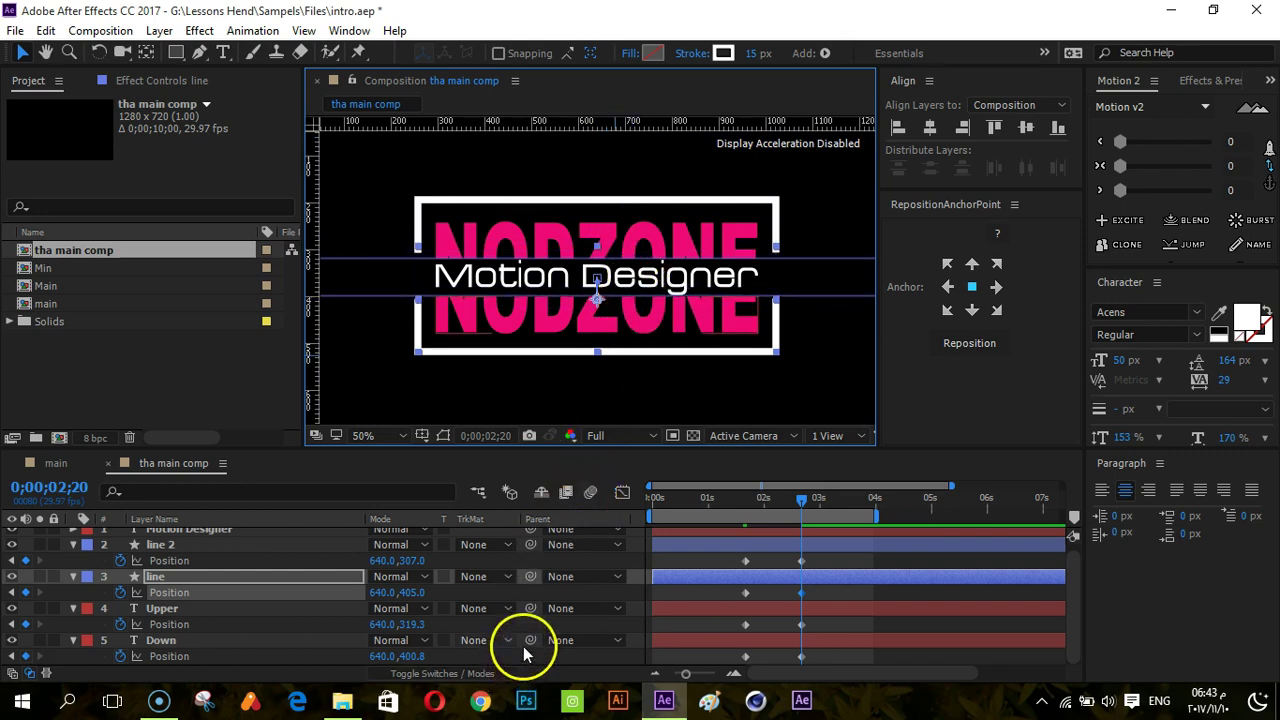
# - Adjust line 2's position and set the bottom border half, line, to Y 399
pyautogui.click(266, 545)
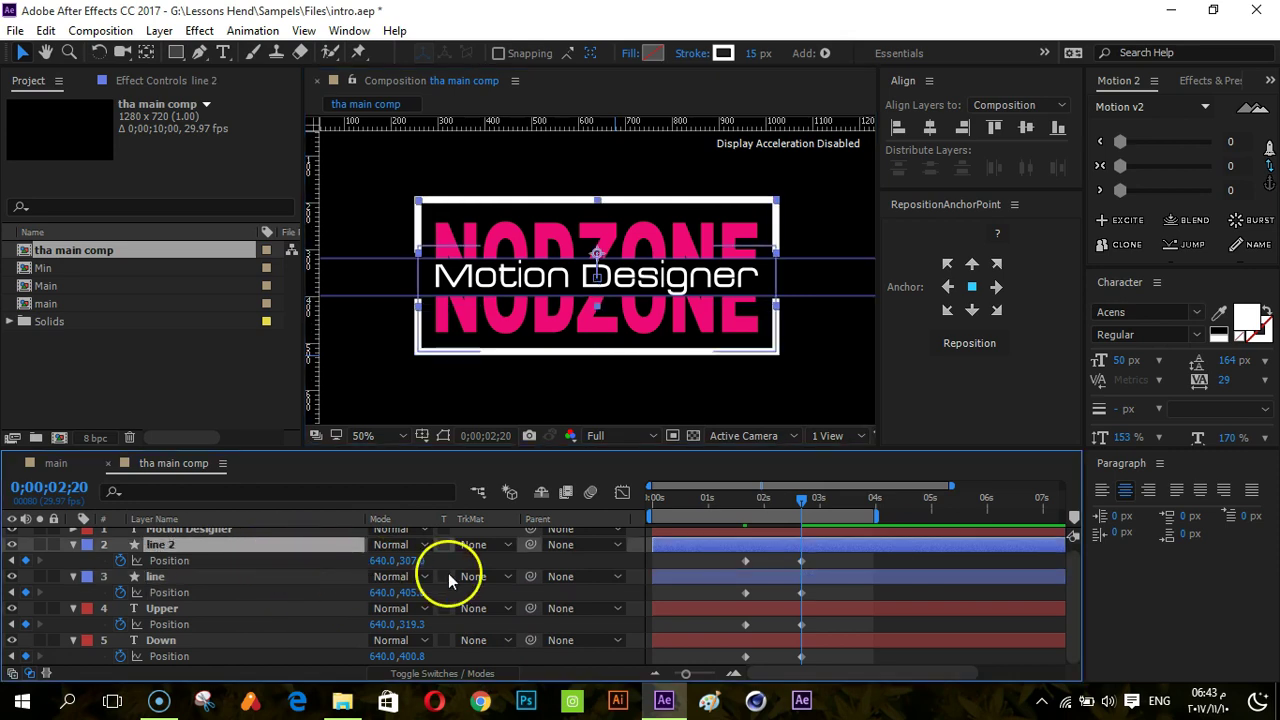
pyautogui.moveTo(400, 561); pyautogui.dragTo(410, 561)
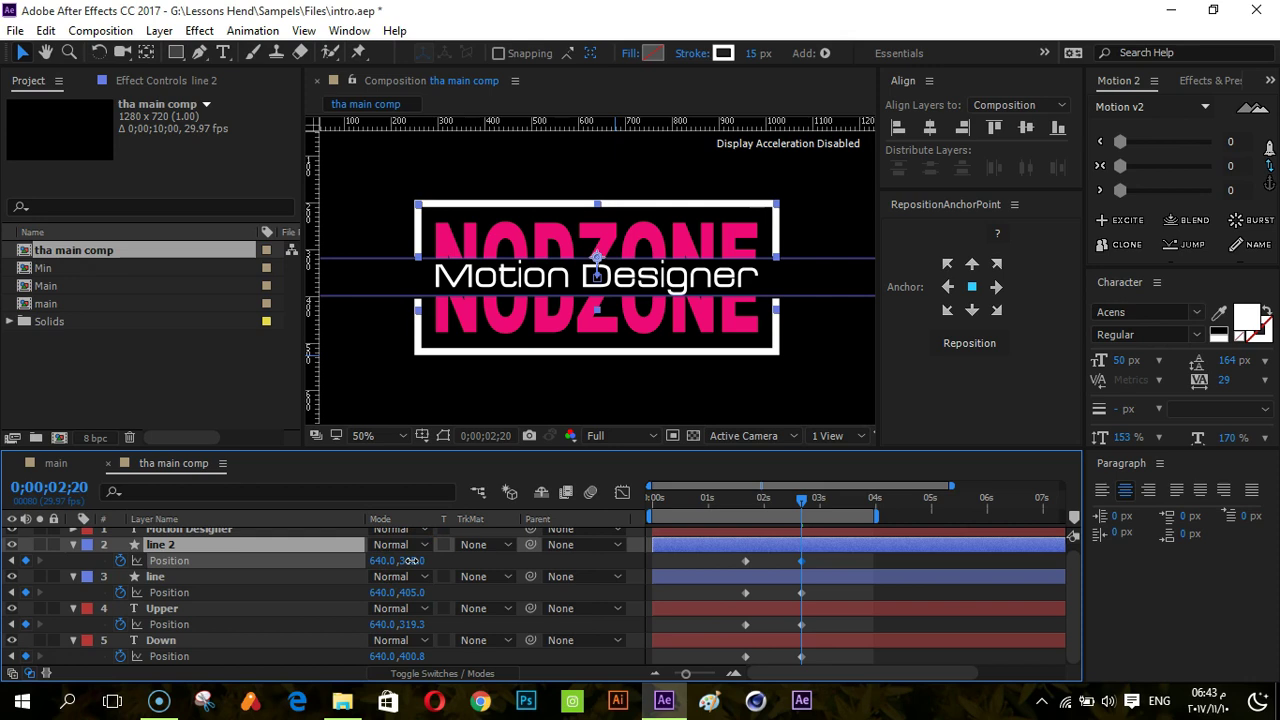
pyautogui.scroll(1, 423, 329)
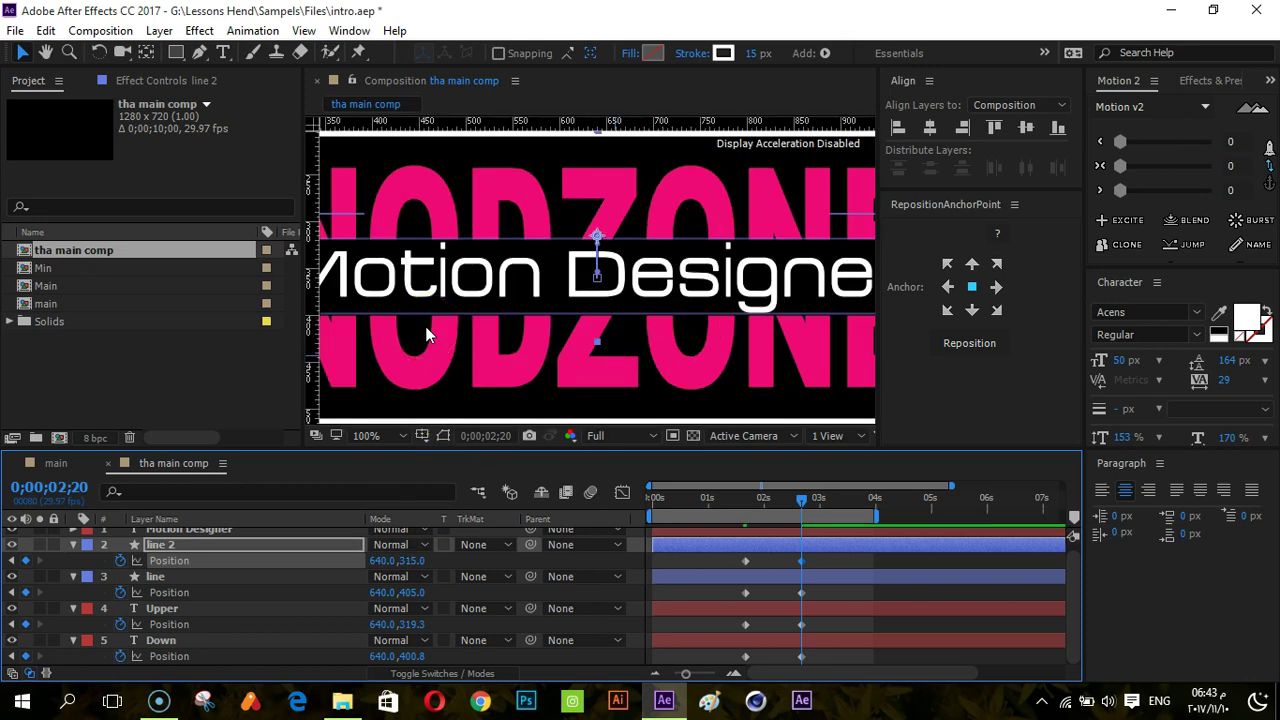
pyautogui.scroll(-2, 425, 335)
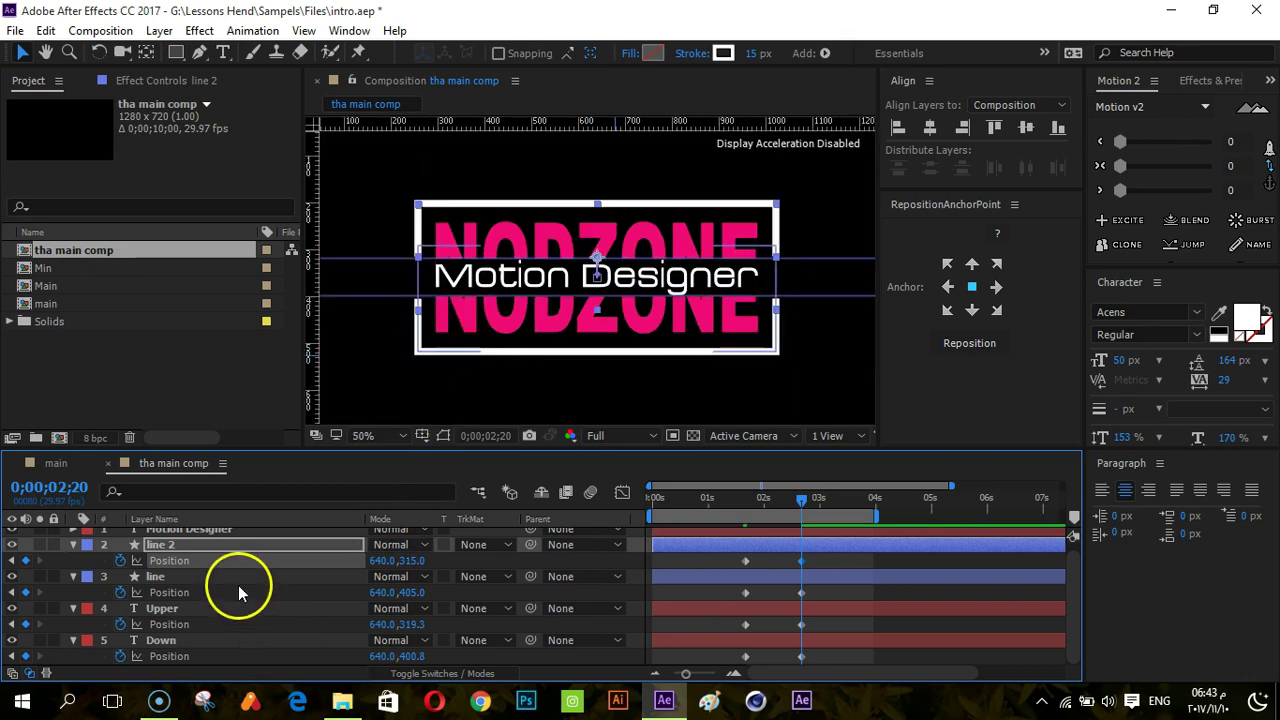
pyautogui.click(411, 585)
pyautogui.moveTo(415, 591); pyautogui.dragTo(405, 588)
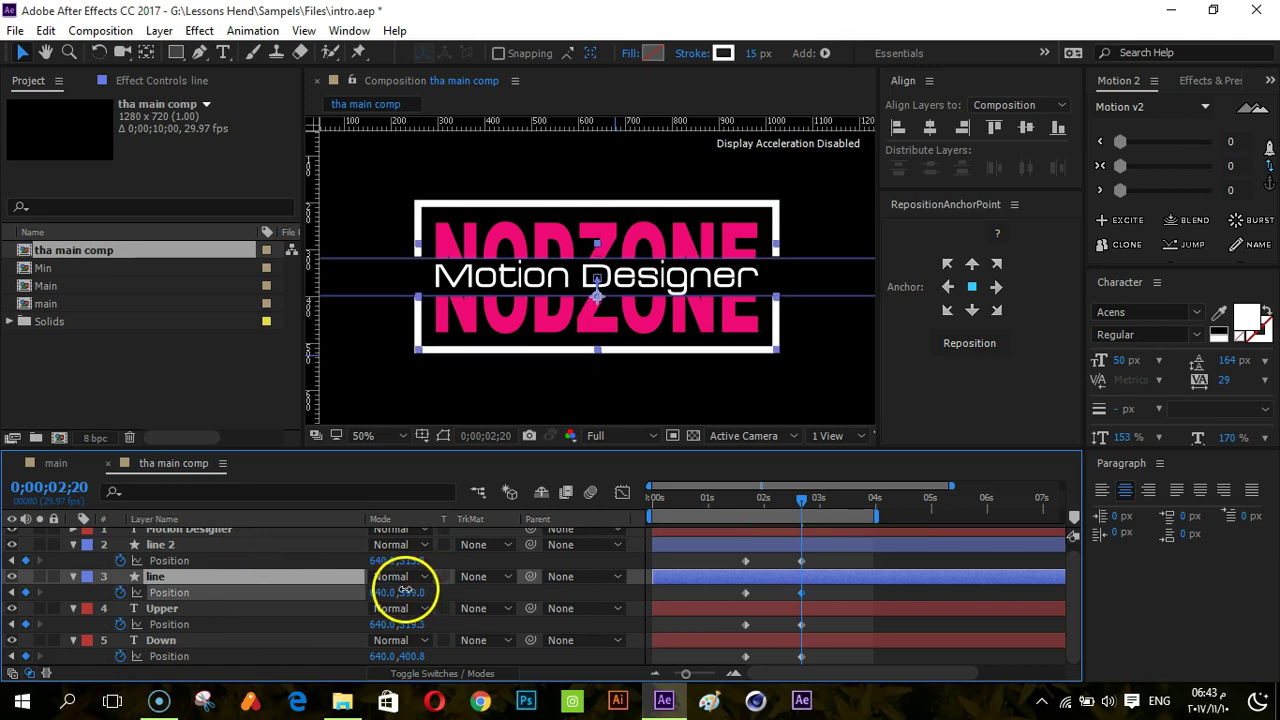
pyautogui.click(757, 615)
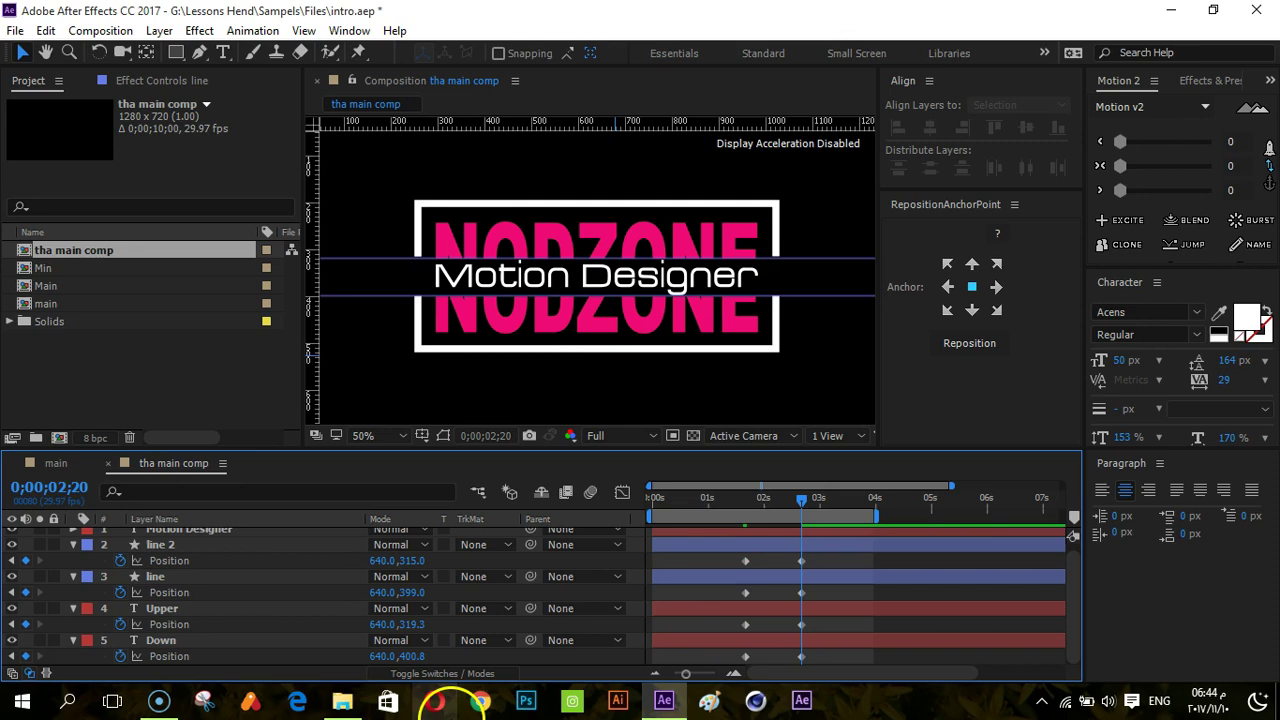
# - Zoom in and lower line 2 to Position Y 318 toward the title
pyautogui.click(414, 206)
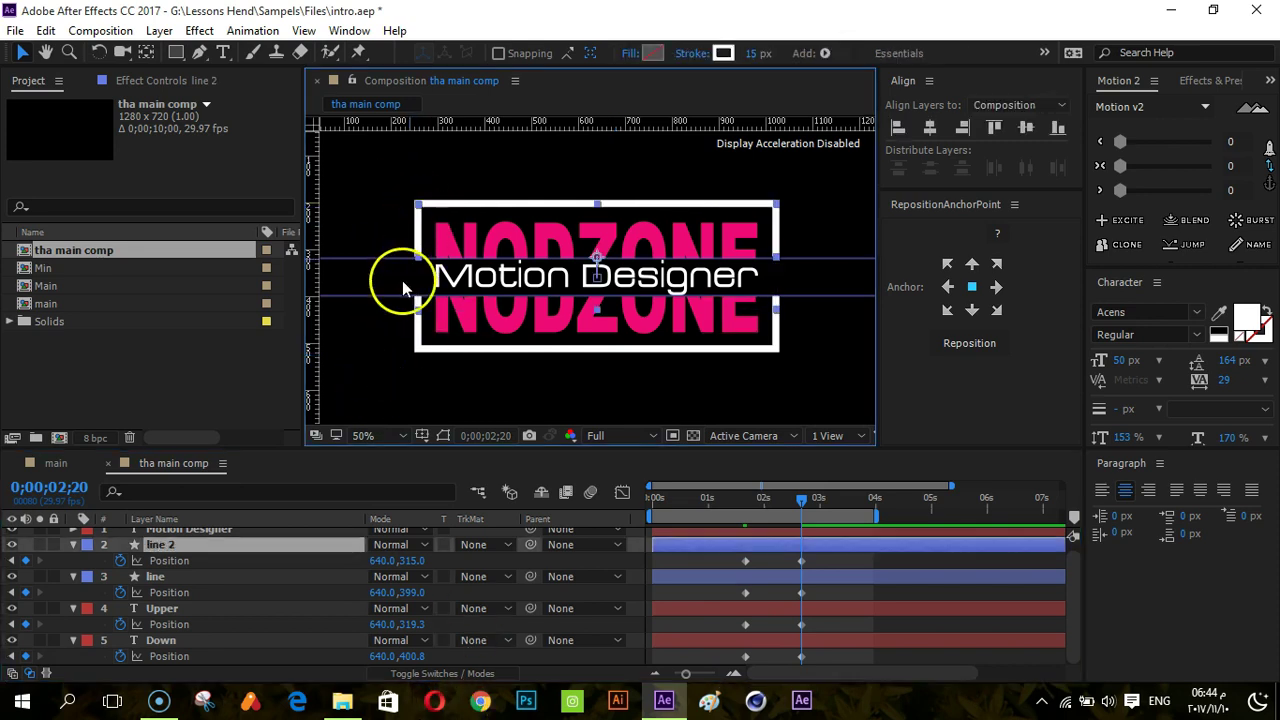
pyautogui.press('.')
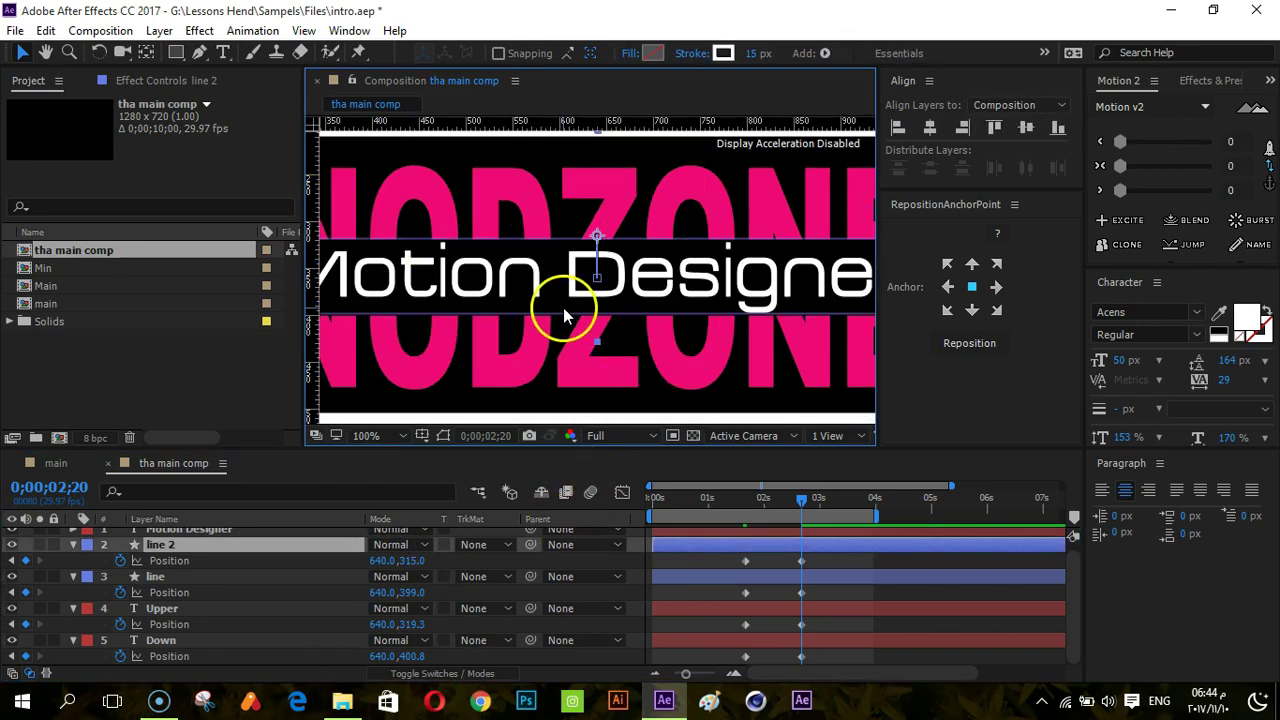
pyautogui.moveTo(531, 277); pyautogui.dragTo(705, 277)
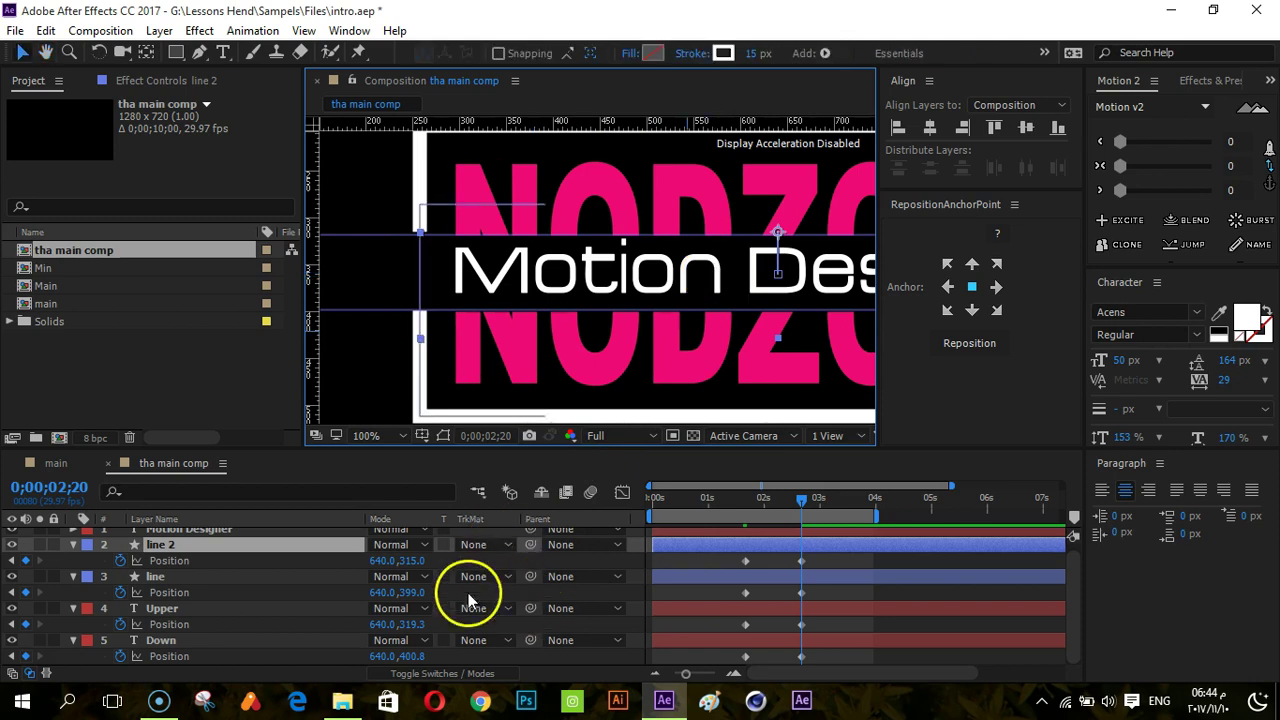
pyautogui.moveTo(409, 561); pyautogui.dragTo(413, 563)
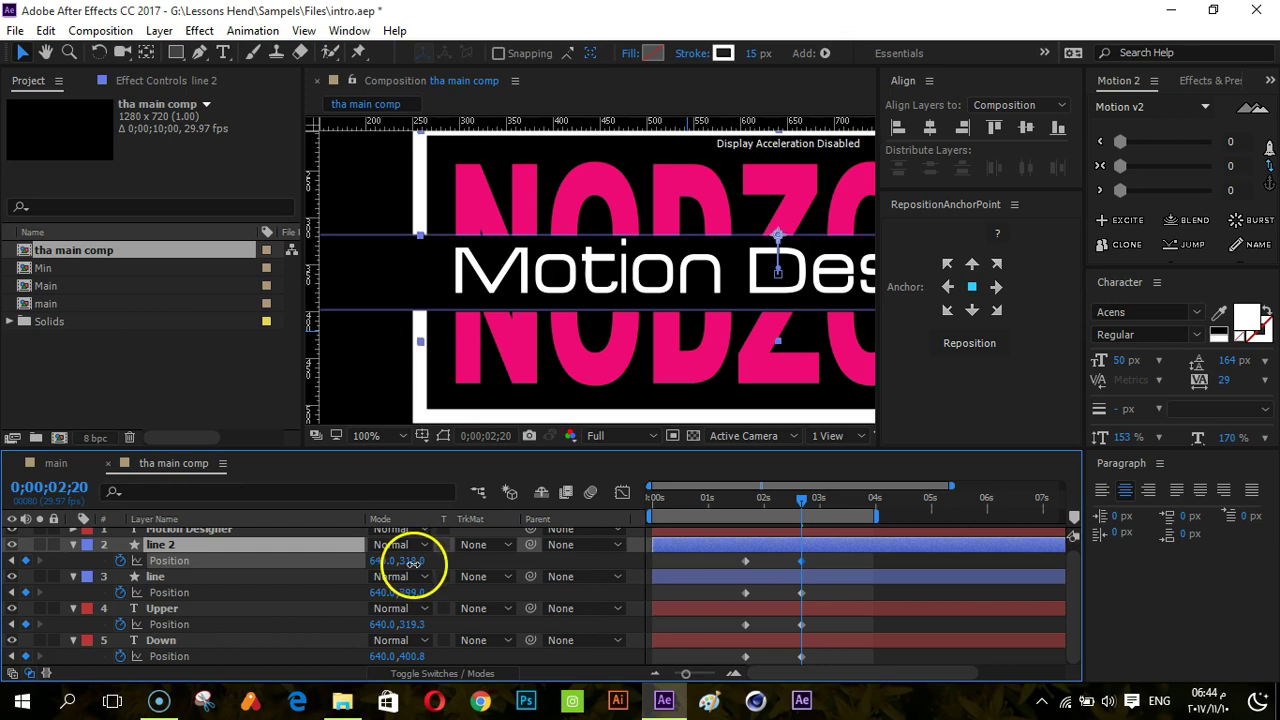
pyautogui.press(',')
pyautogui.press(',')
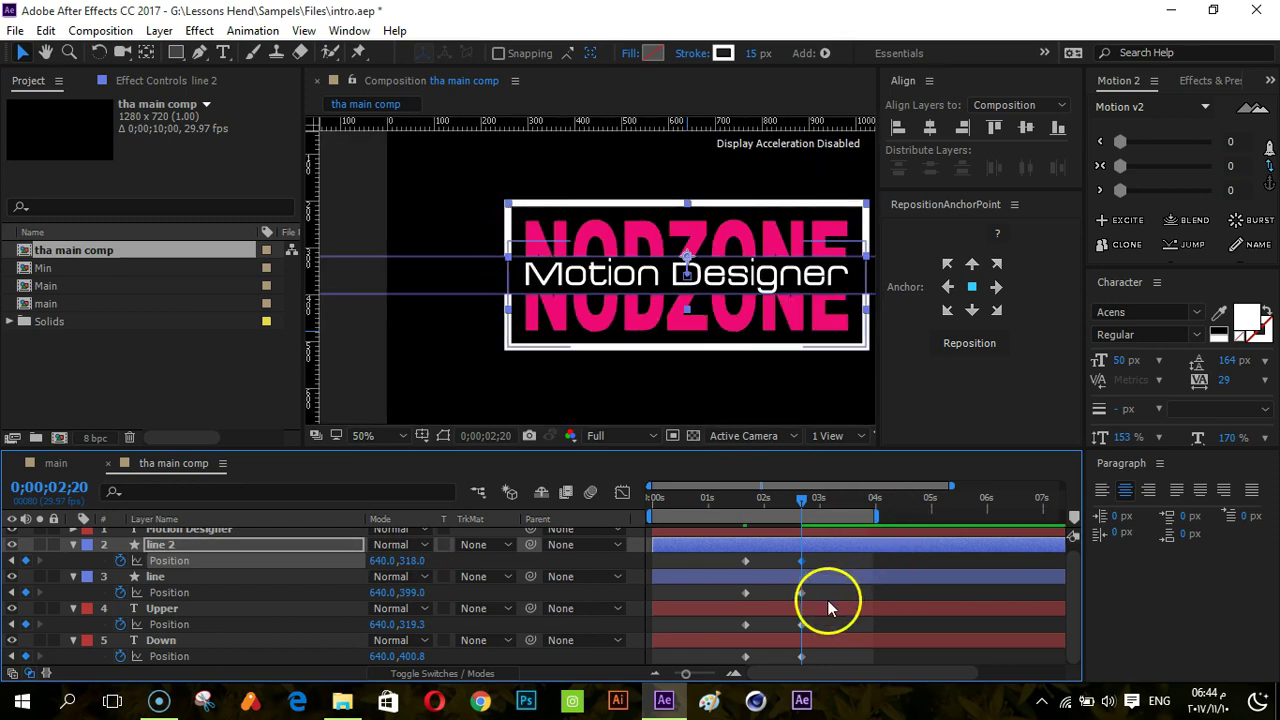
# - Deselect the line 2 layer and set the viewer magnification to Fit
pyautogui.click(827, 600)
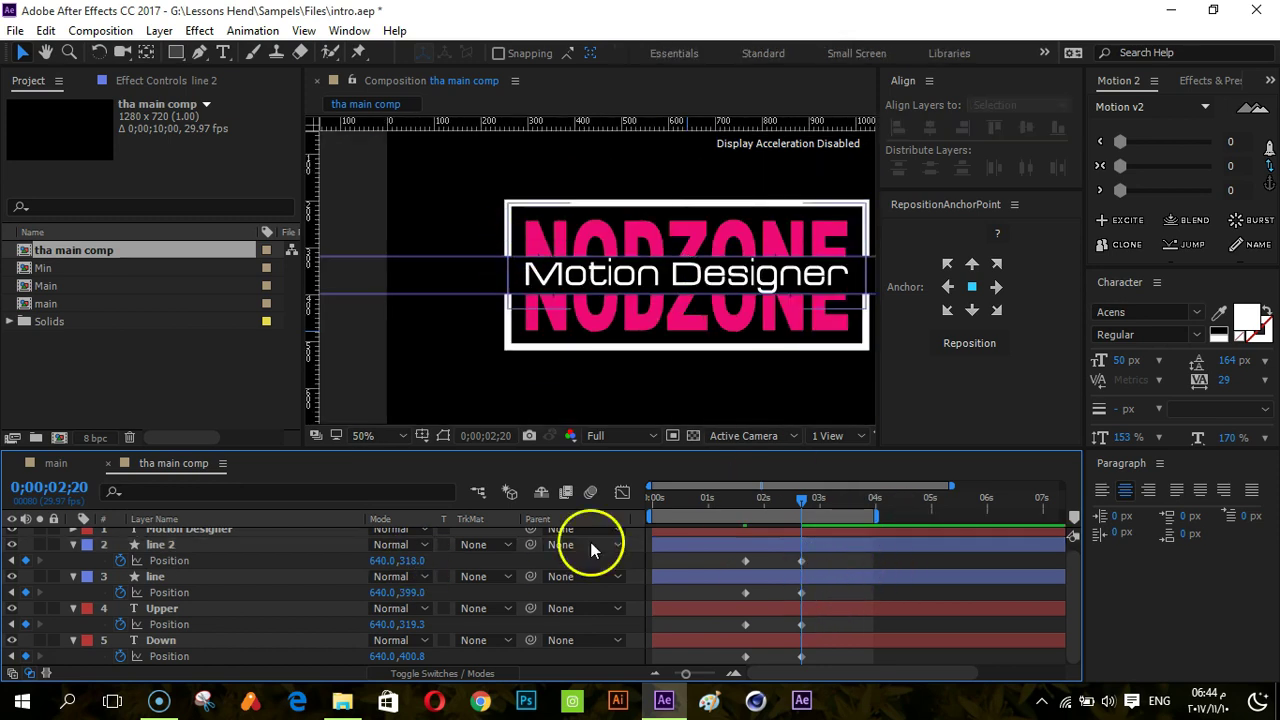
pyautogui.click(401, 439)
pyautogui.click(395, 116)
# - Apply Easy Ease (F9) to all Position keyframes on layers 2–5
pyautogui.click(805, 592)
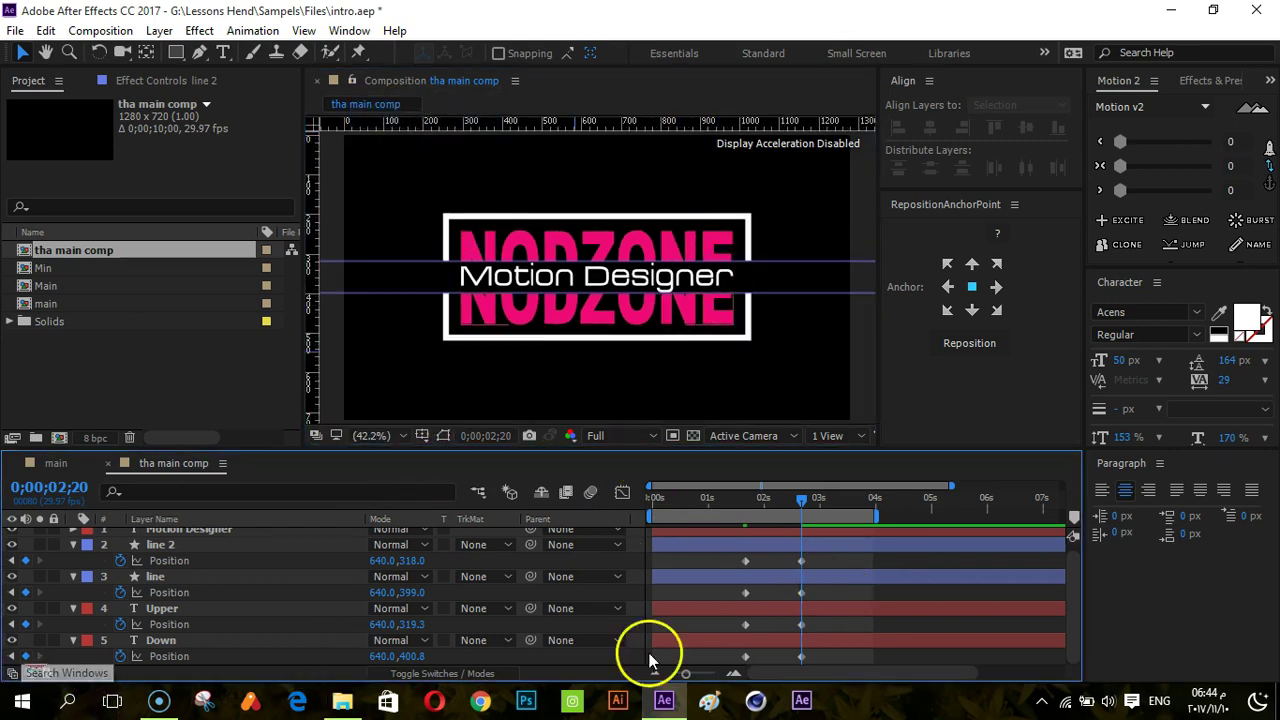
pyautogui.click(806, 557)
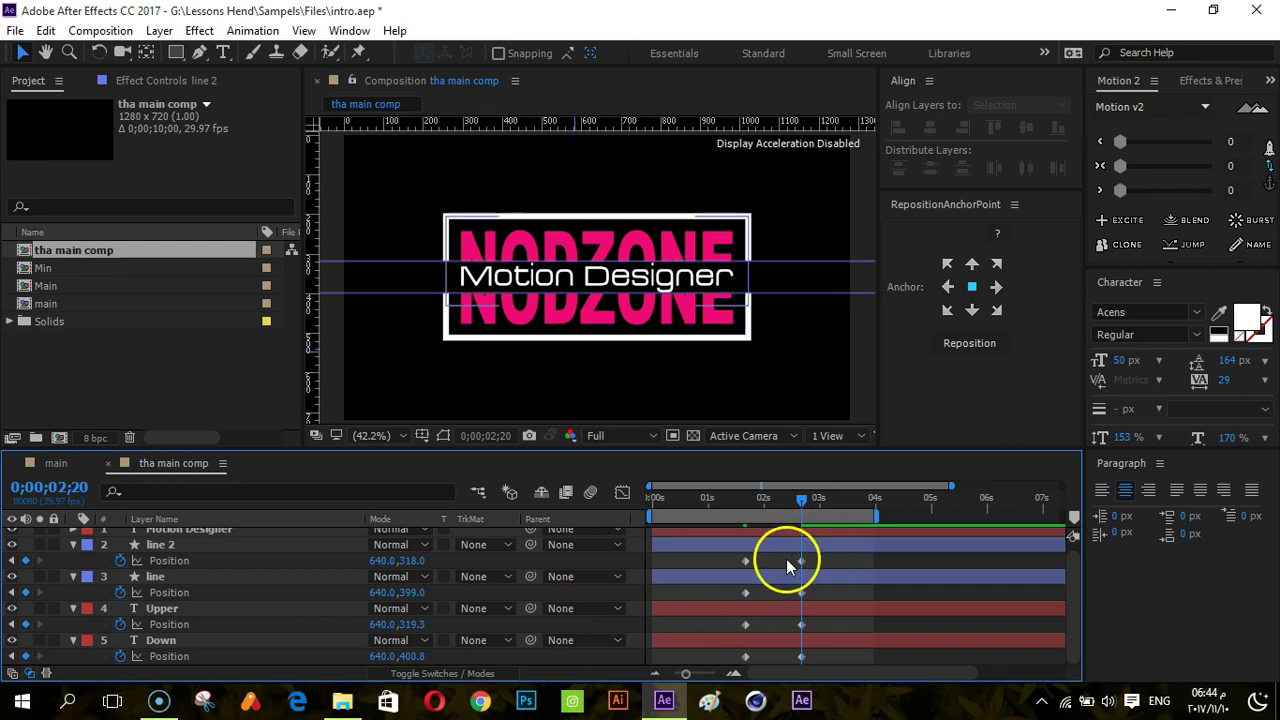
pyautogui.moveTo(812, 534); pyautogui.dragTo(676, 684)
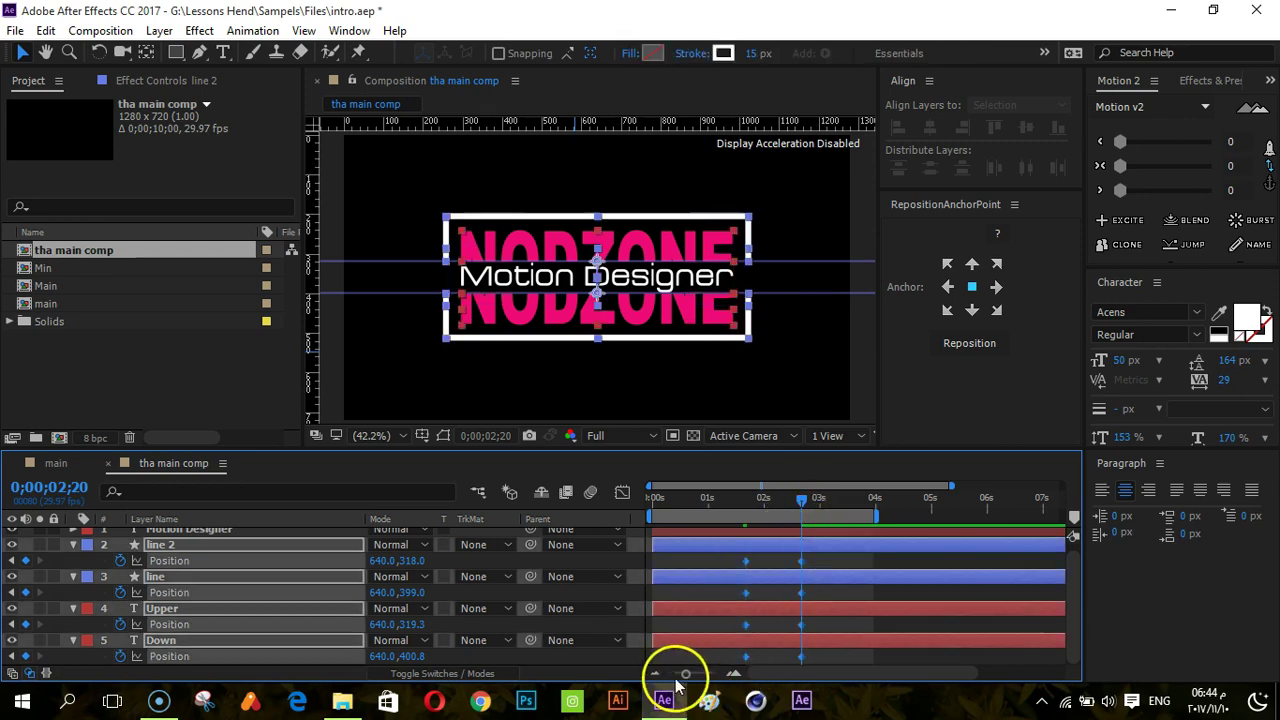
pyautogui.press('F9')
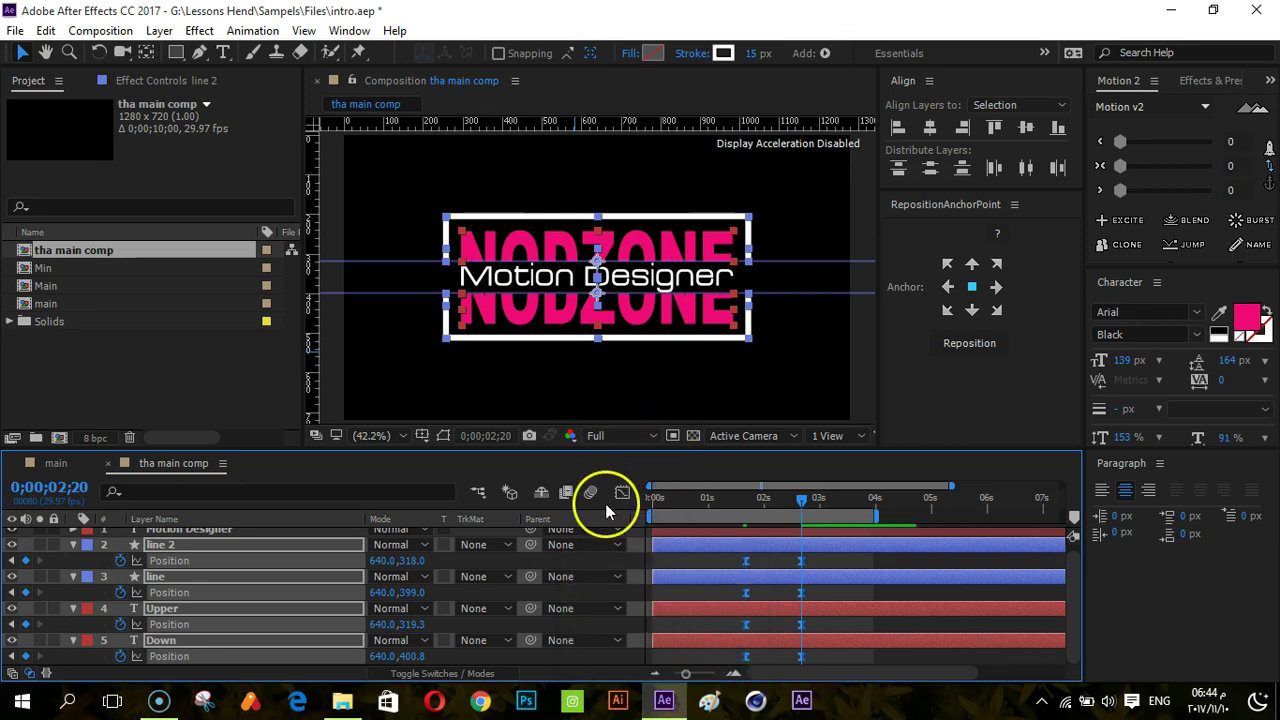
# - Raise the Position keyframes' ease influence to about 88% in the speed graph
pyautogui.click(623, 494)
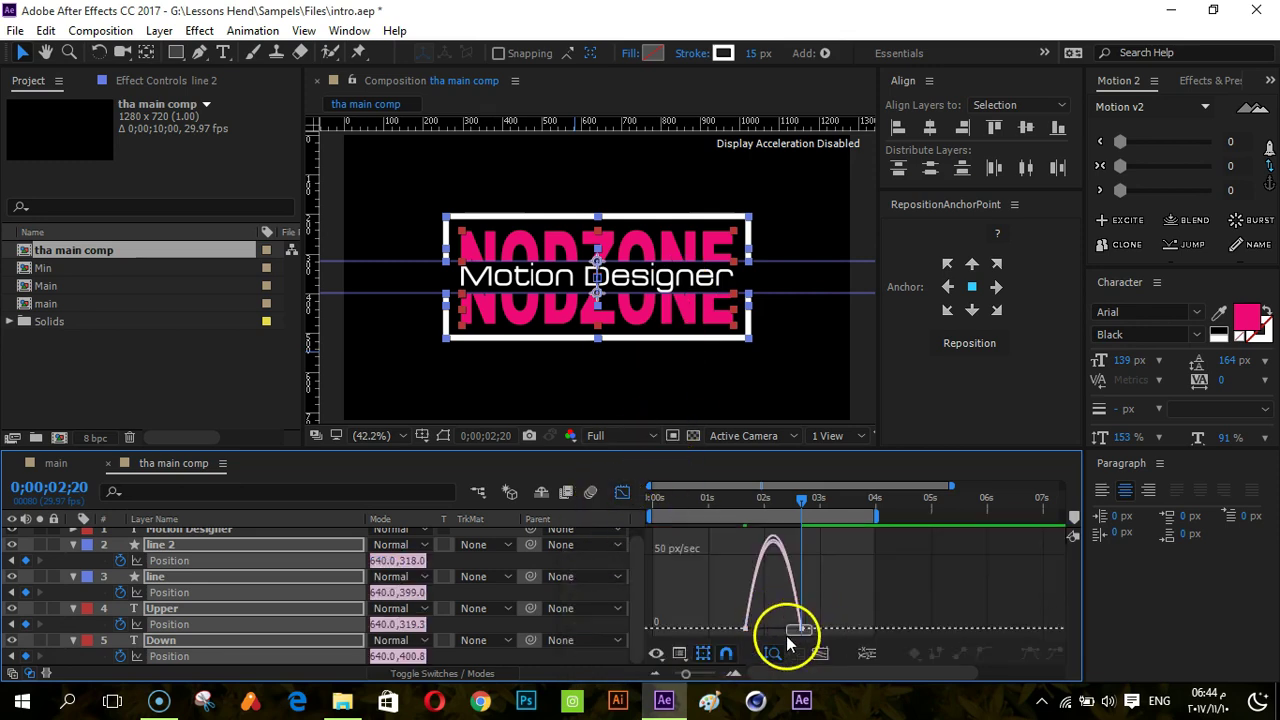
pyautogui.moveTo(686, 673); pyautogui.dragTo(715, 676)
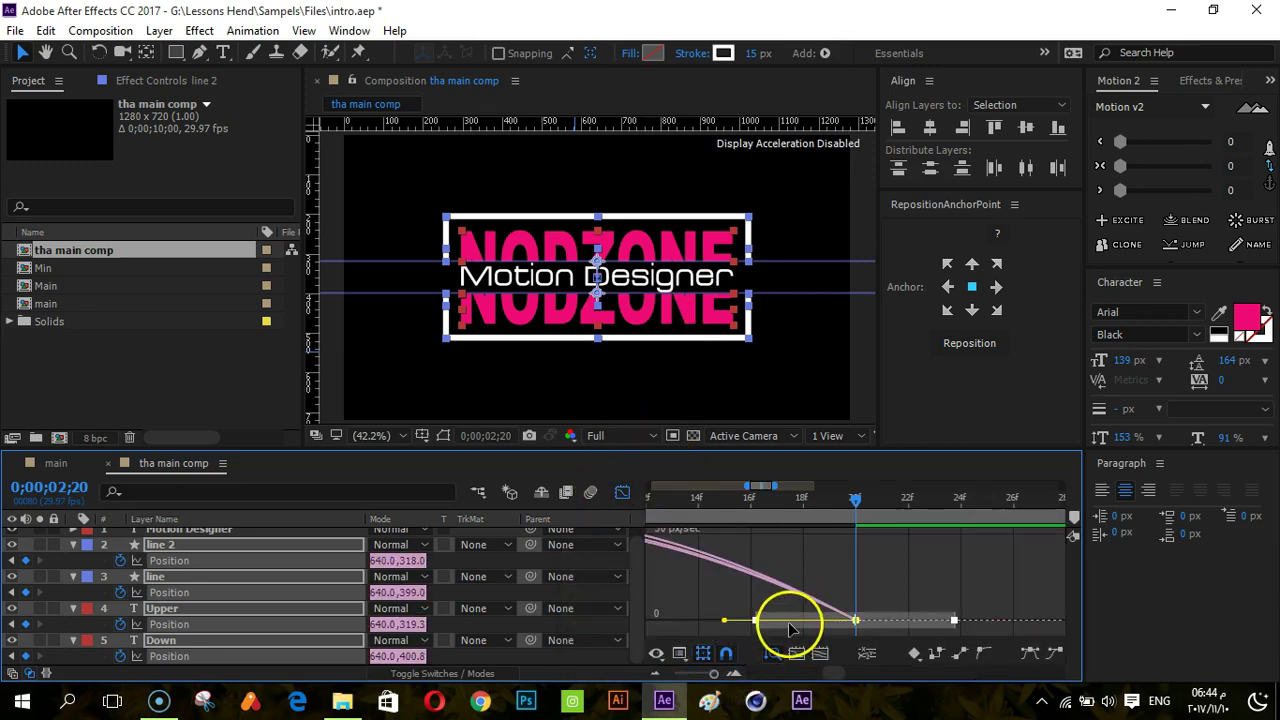
pyautogui.click(820, 653)
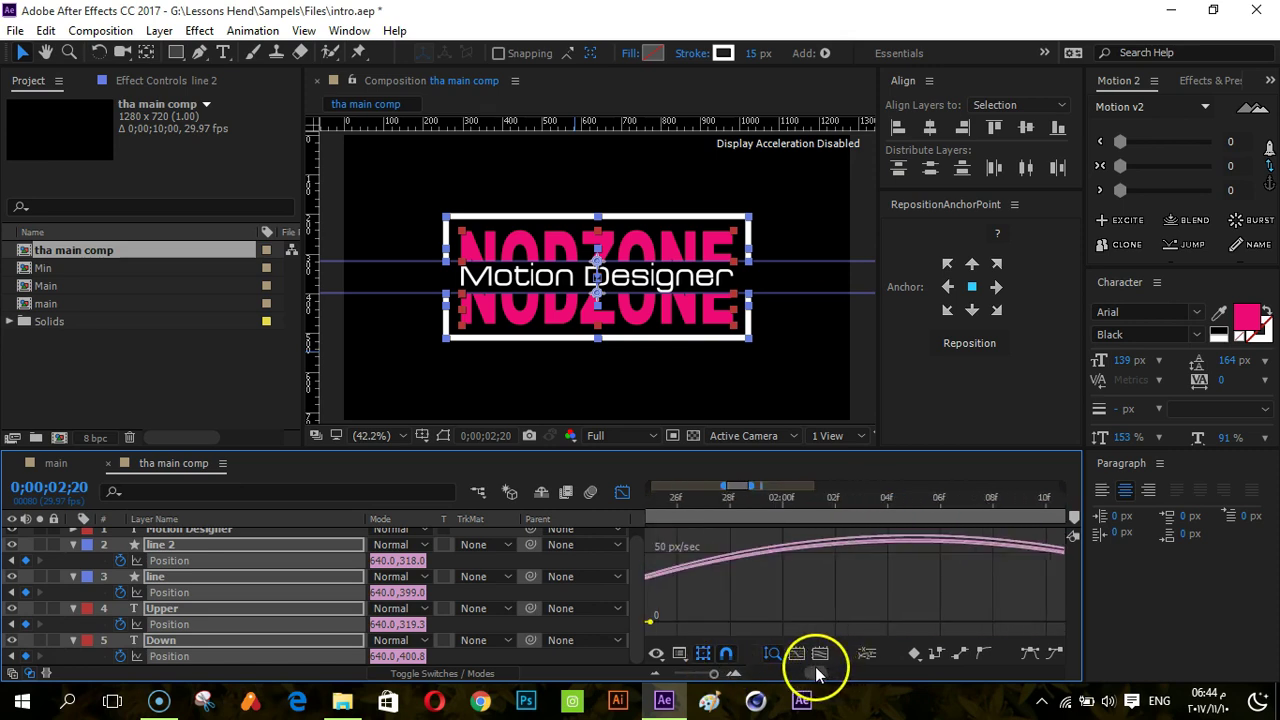
pyautogui.click(793, 656)
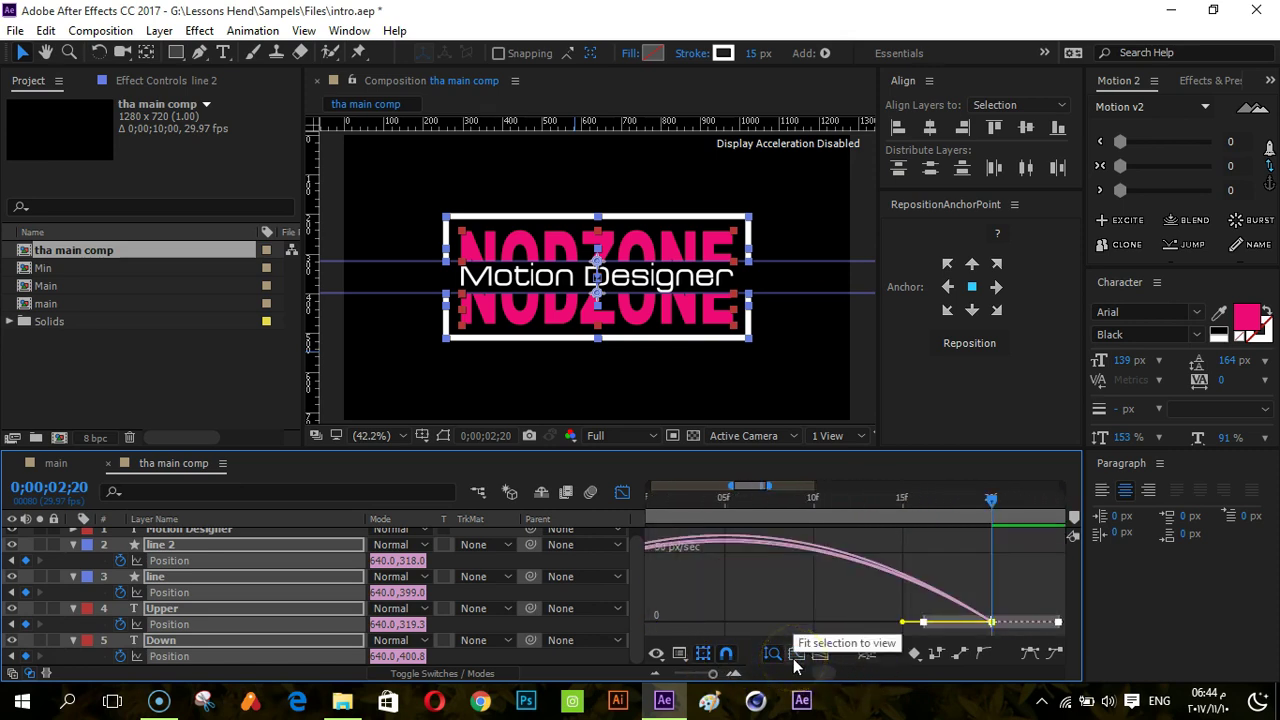
pyautogui.click(822, 653)
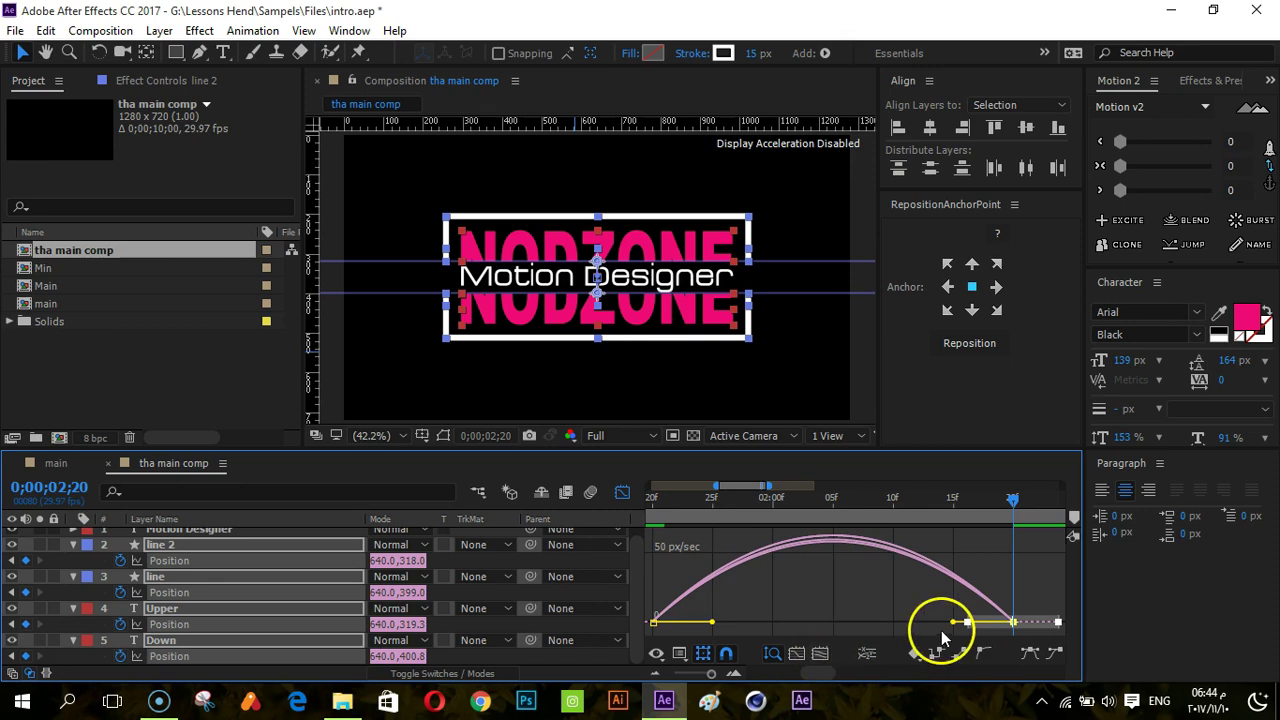
pyautogui.moveTo(943, 624); pyautogui.dragTo(818, 632)
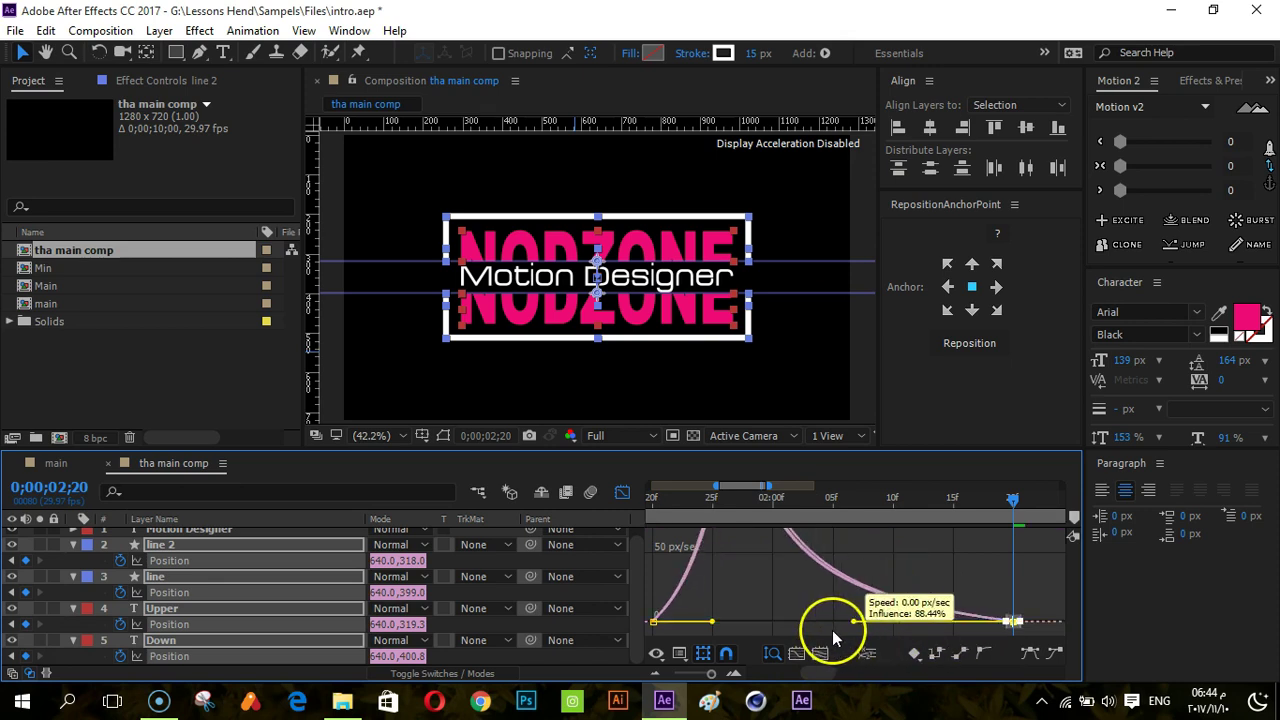
pyautogui.click(621, 492)
# - Zoom the timeline out, deselect everything and preview the animation from the start
pyautogui.click(689, 674)
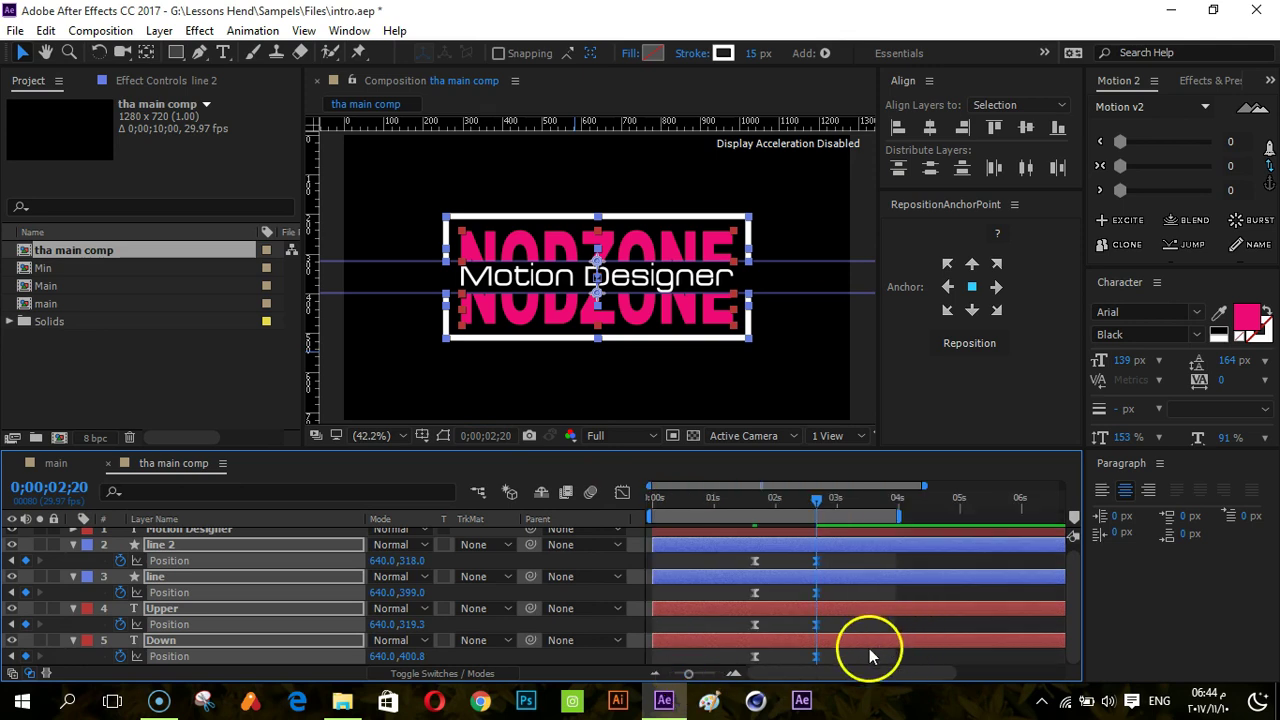
pyautogui.click(868, 649)
pyautogui.press('Home')
pyautogui.press('space')
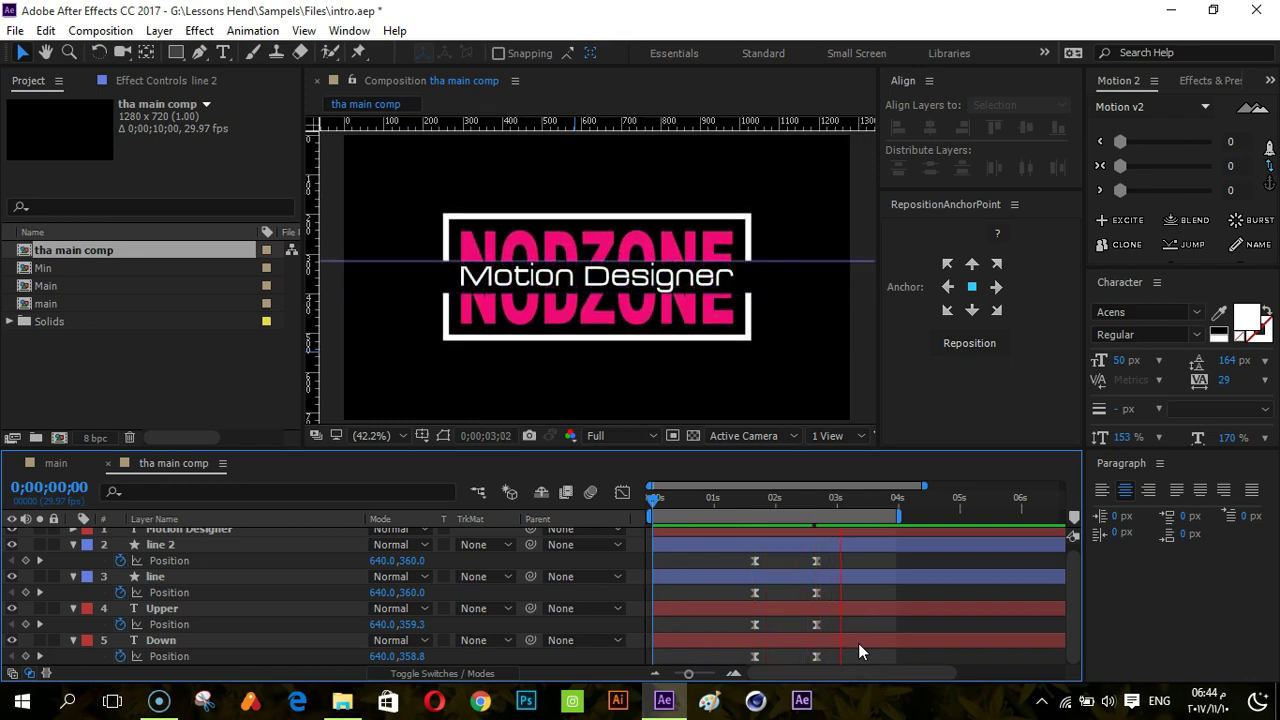
# - Trim the Motion Designer layer's in-point to 0;00;01;20 with Alt+[
pyautogui.moveTo(790, 504)
pyautogui.mouseDown()
pyautogui.moveTo(753, 502)
pyautogui.moveTo(768, 547)
pyautogui.mouseUp()
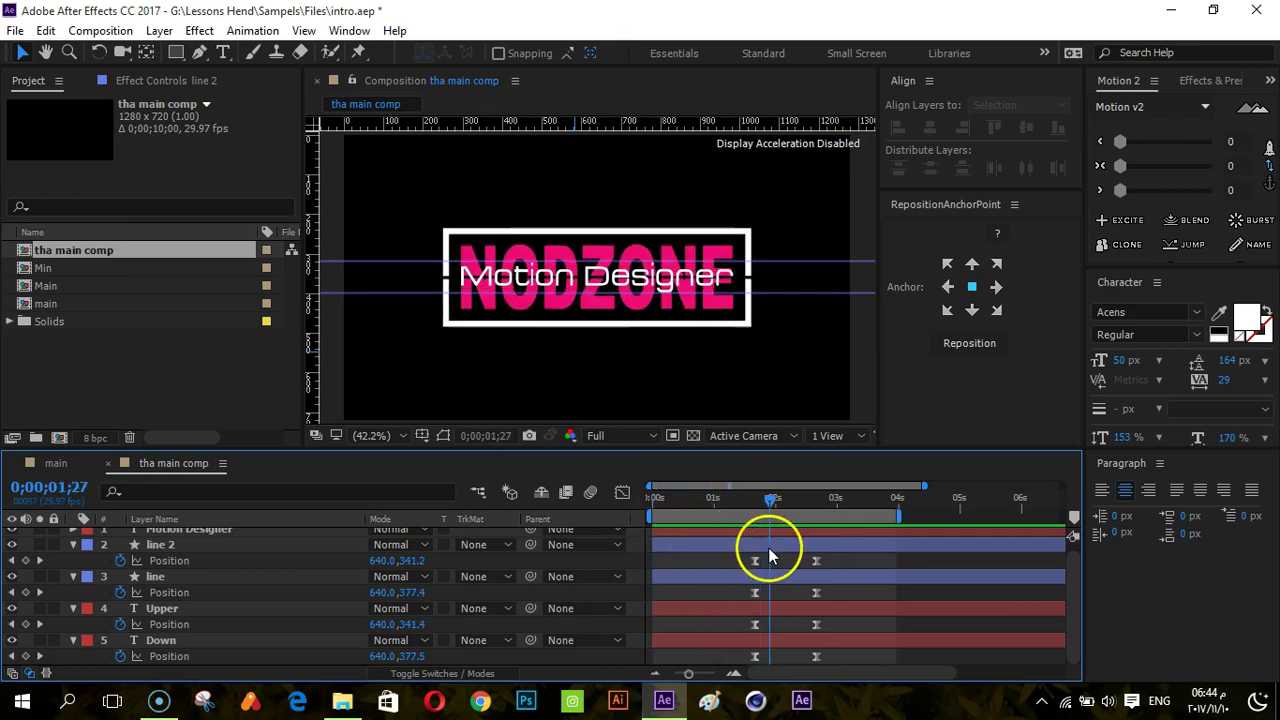
pyautogui.moveTo(768, 547); pyautogui.dragTo(755, 571)
pyautogui.scroll(1, 214, 640)
pyautogui.click(200, 540)
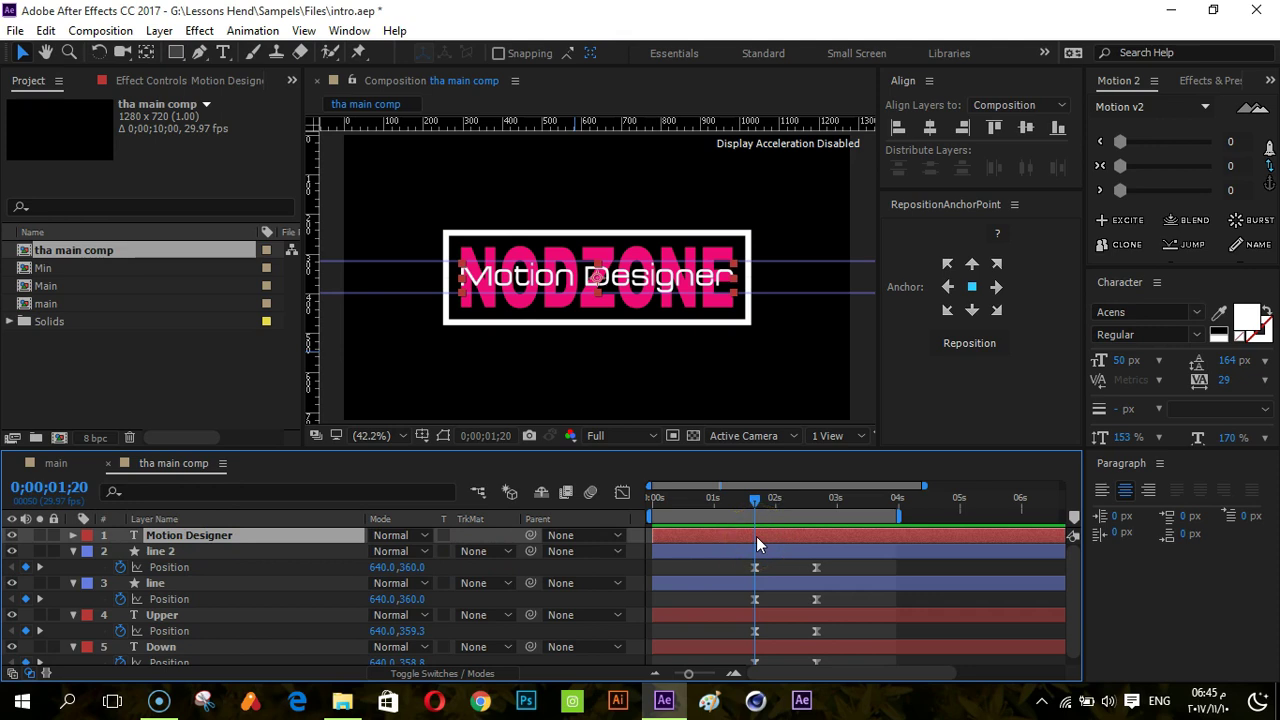
pyautogui.hotkey('alt', '[')
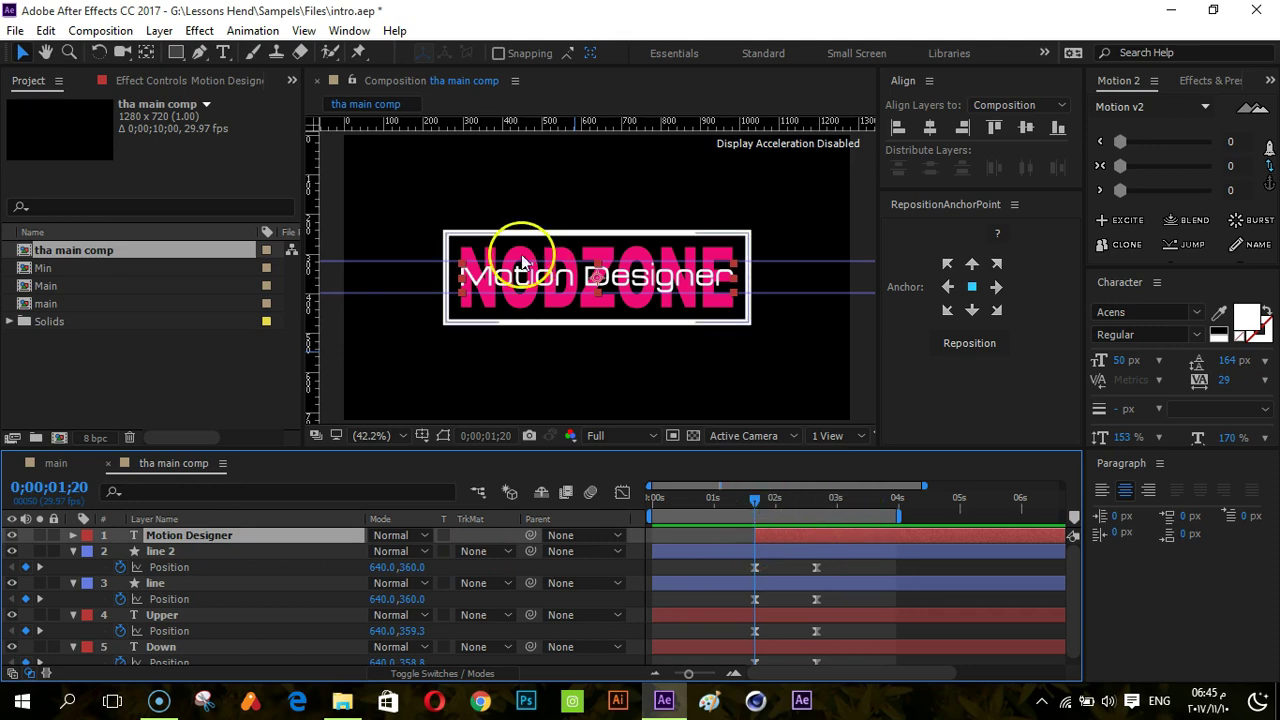
pyautogui.click(525, 337)
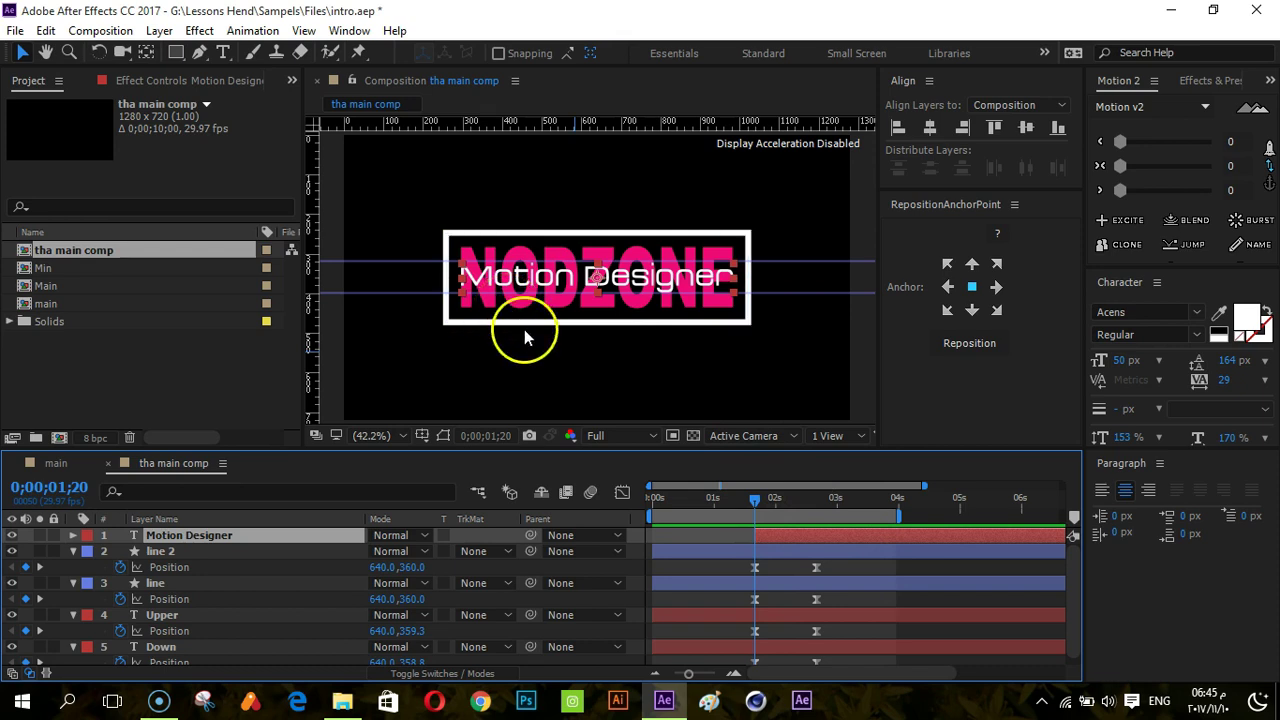
# - Draw a rectangular Mask 1 over the Motion Designer text
pyautogui.click(181, 55)
pyautogui.click(165, 537)
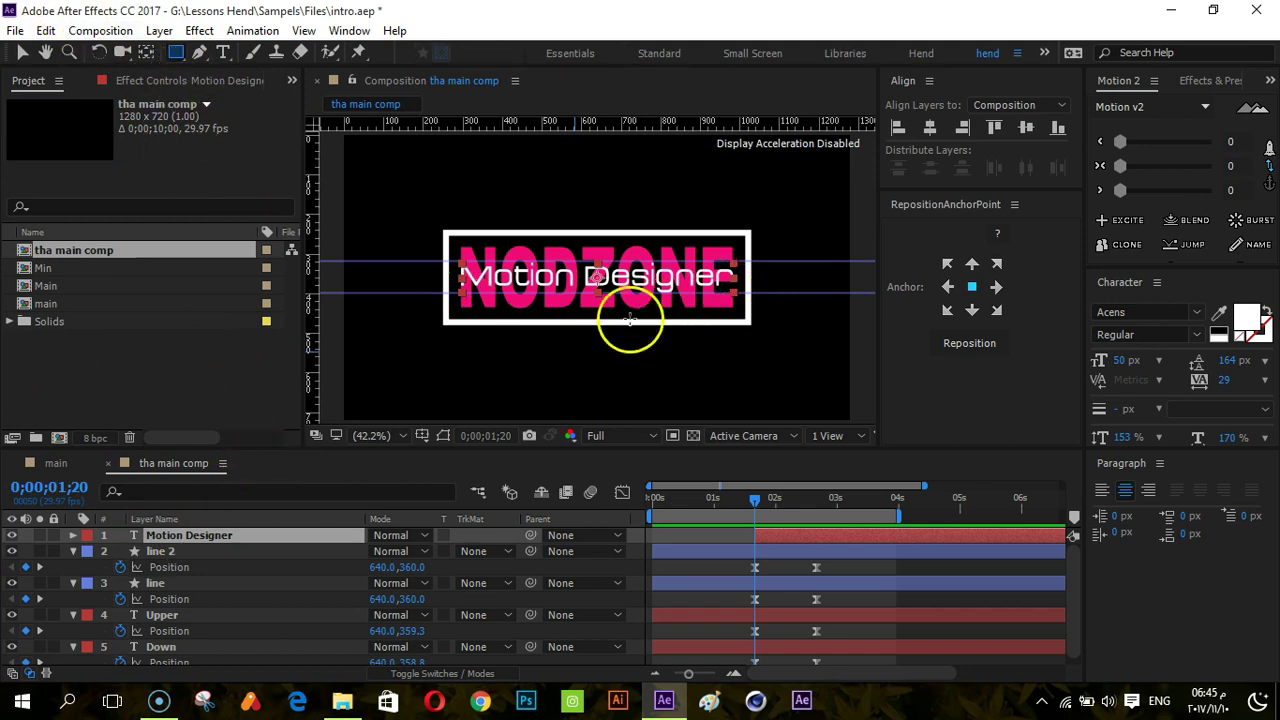
pyautogui.scroll(1, 587, 330)
pyautogui.scroll(2, 590, 330)
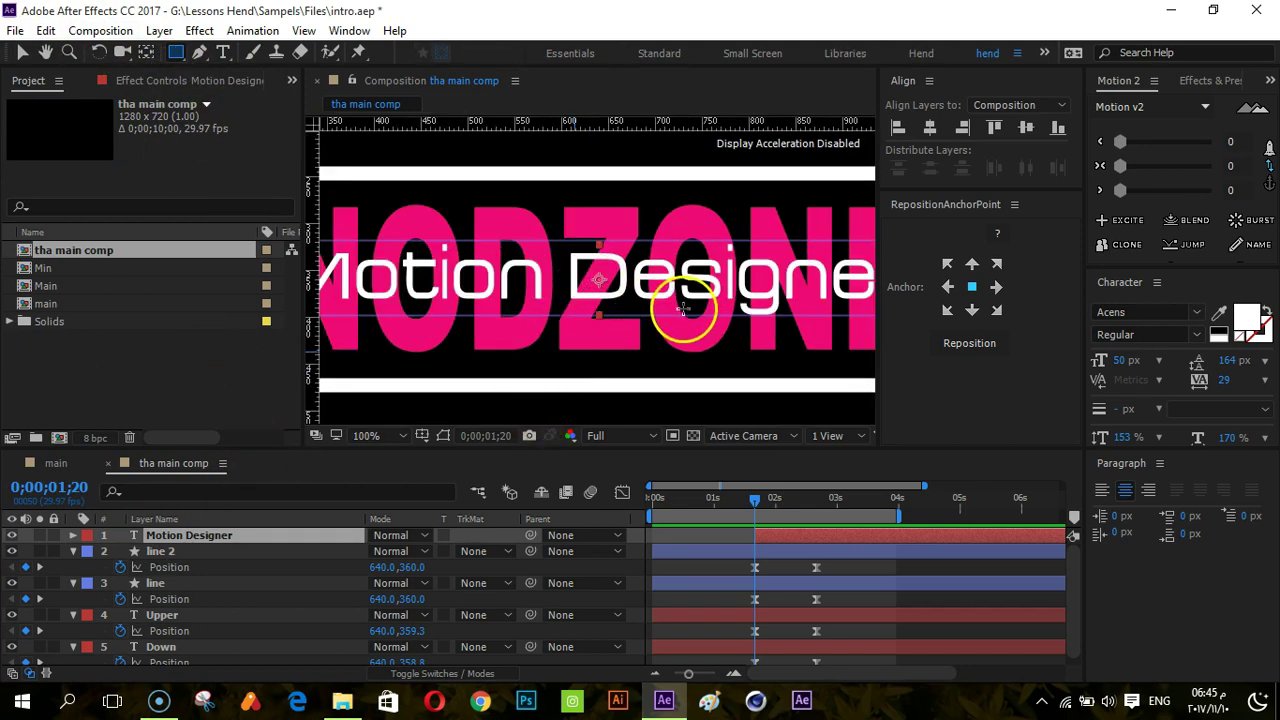
pyautogui.scroll(-2, 685, 305)
pyautogui.moveTo(758, 258)
pyautogui.mouseDown()
pyautogui.moveTo(618, 298)
pyautogui.moveTo(433, 300)
pyautogui.mouseUp()
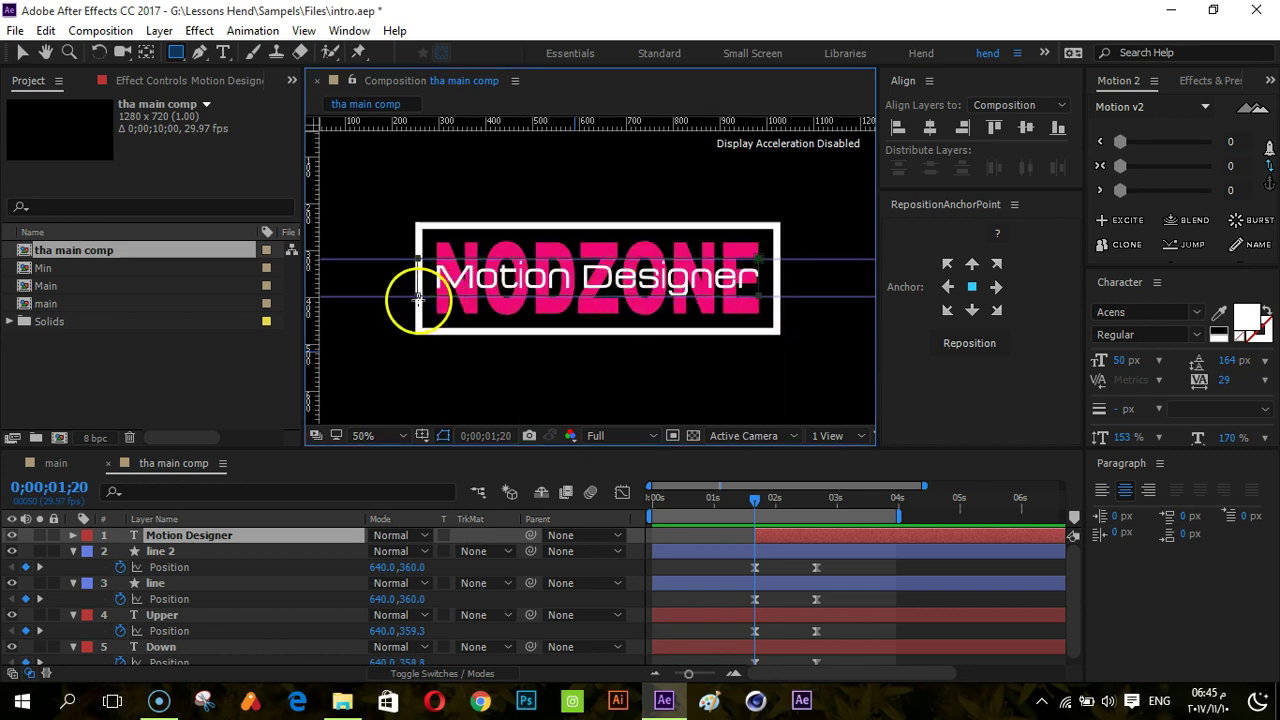
pyautogui.scroll(2, 557, 300)
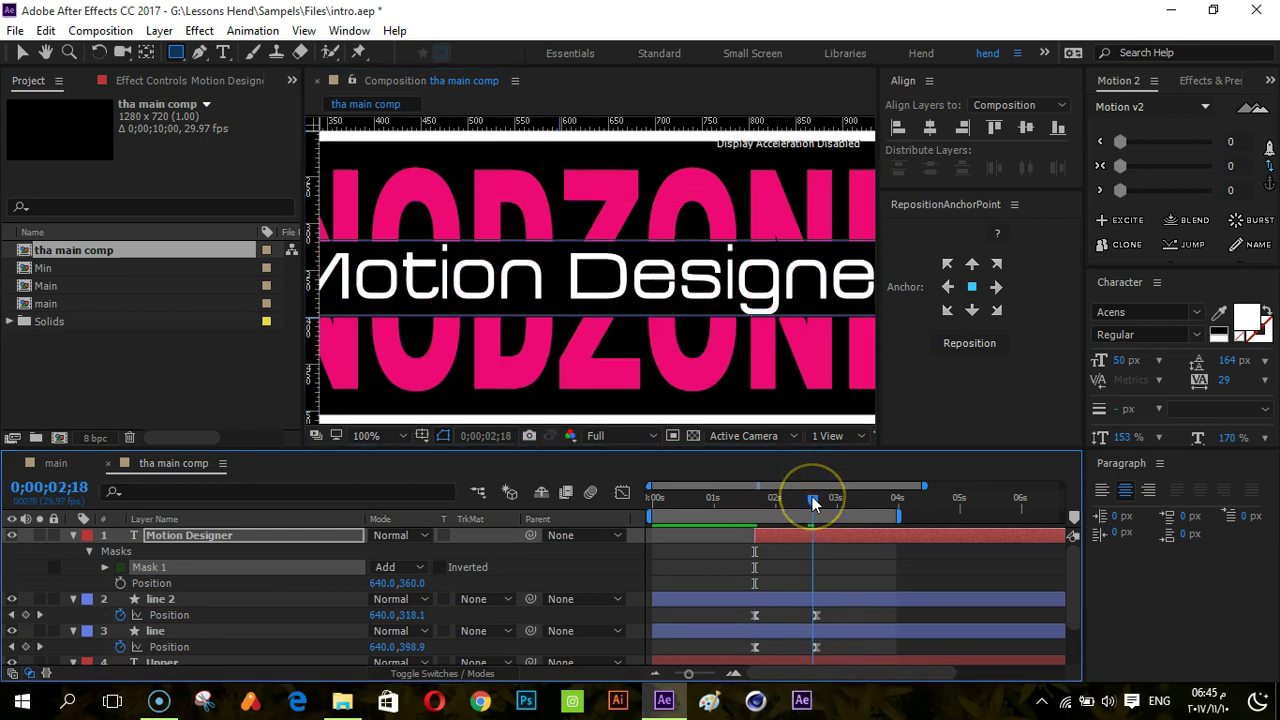
# - Add Mask Path keyframes for Mask 1 at 2;20 and 1;20
pyautogui.moveTo(812, 496); pyautogui.dragTo(817, 497)
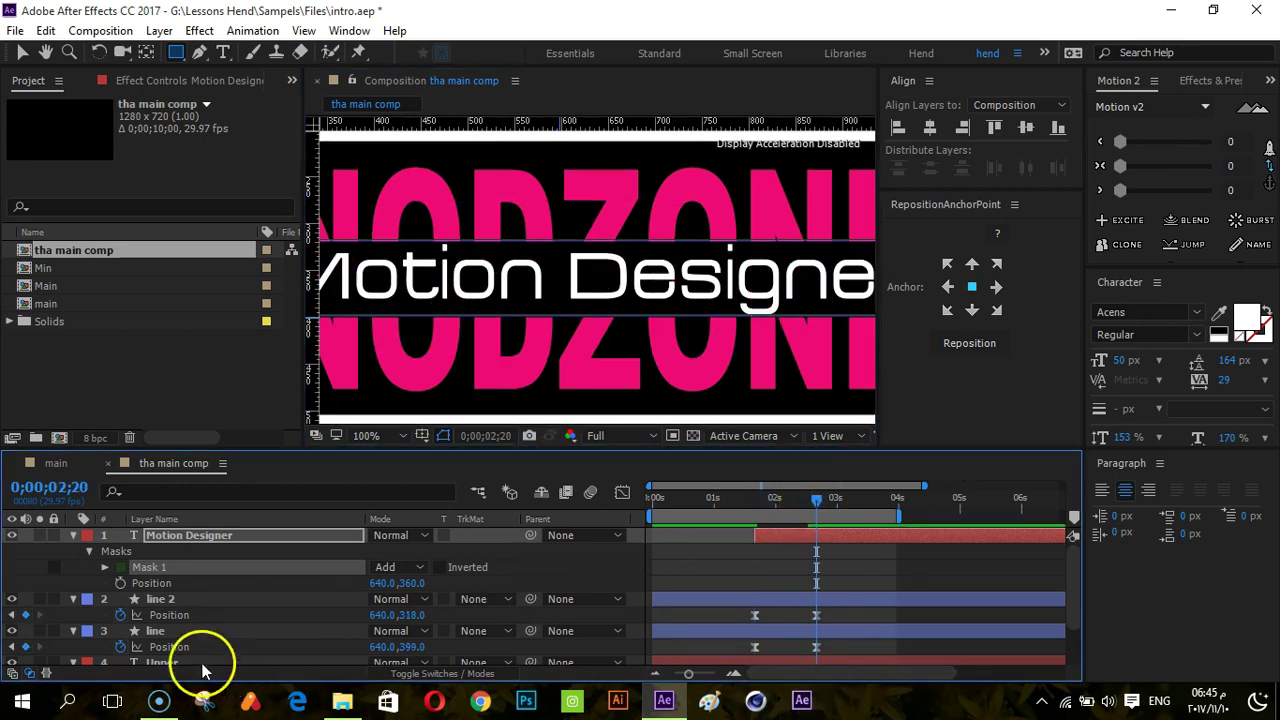
pyautogui.click(104, 567)
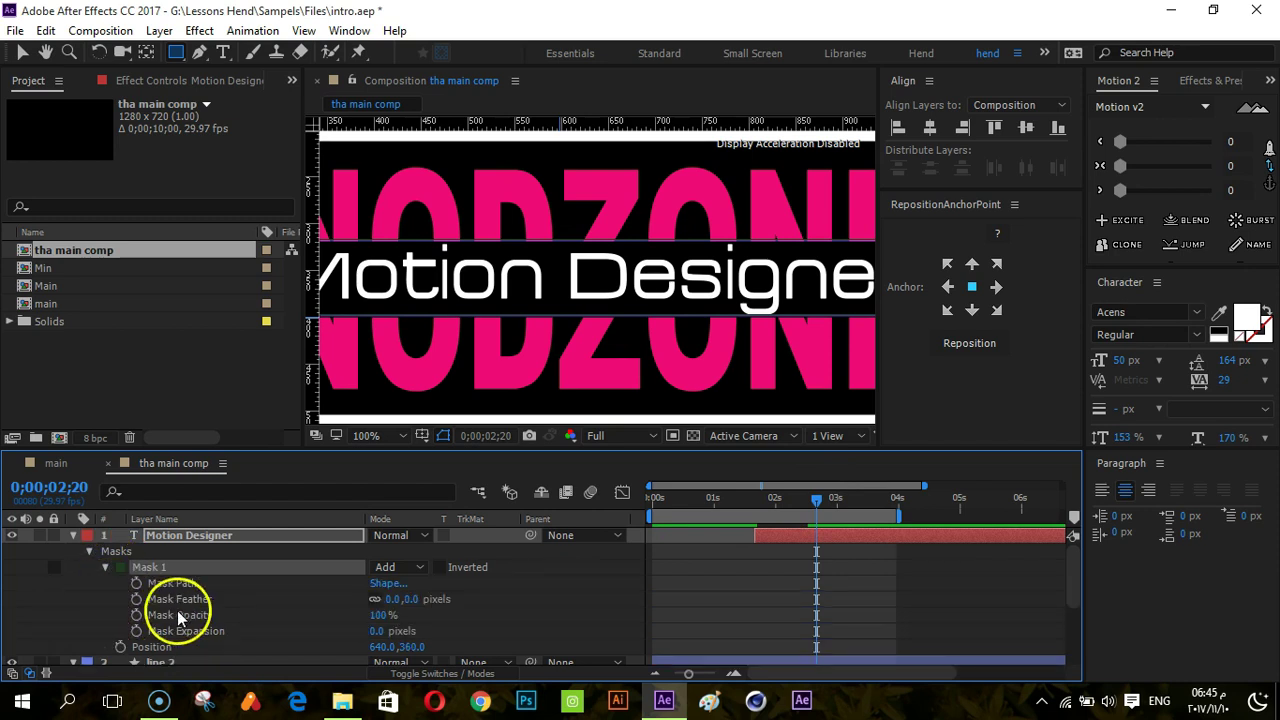
pyautogui.click(136, 583)
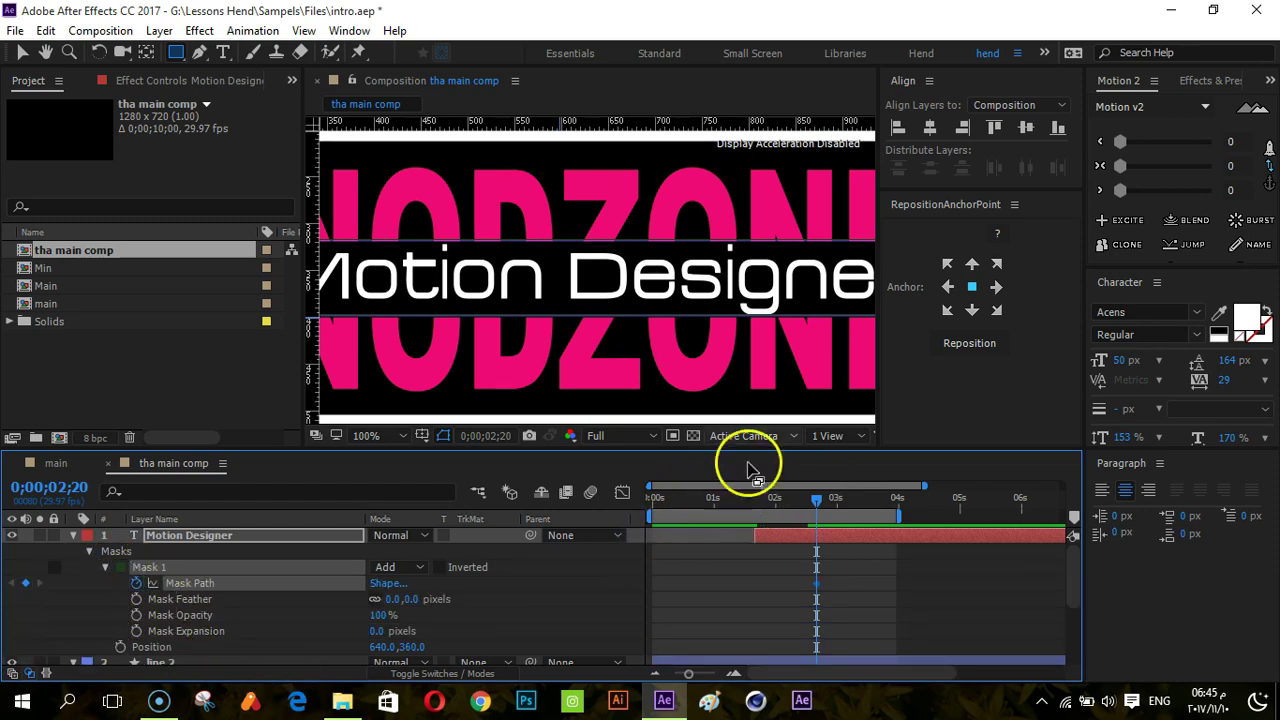
pyautogui.hotkey('shift', 'pageup')
pyautogui.hotkey('shift', 'pageup')
pyautogui.hotkey('shift', 'pageup')
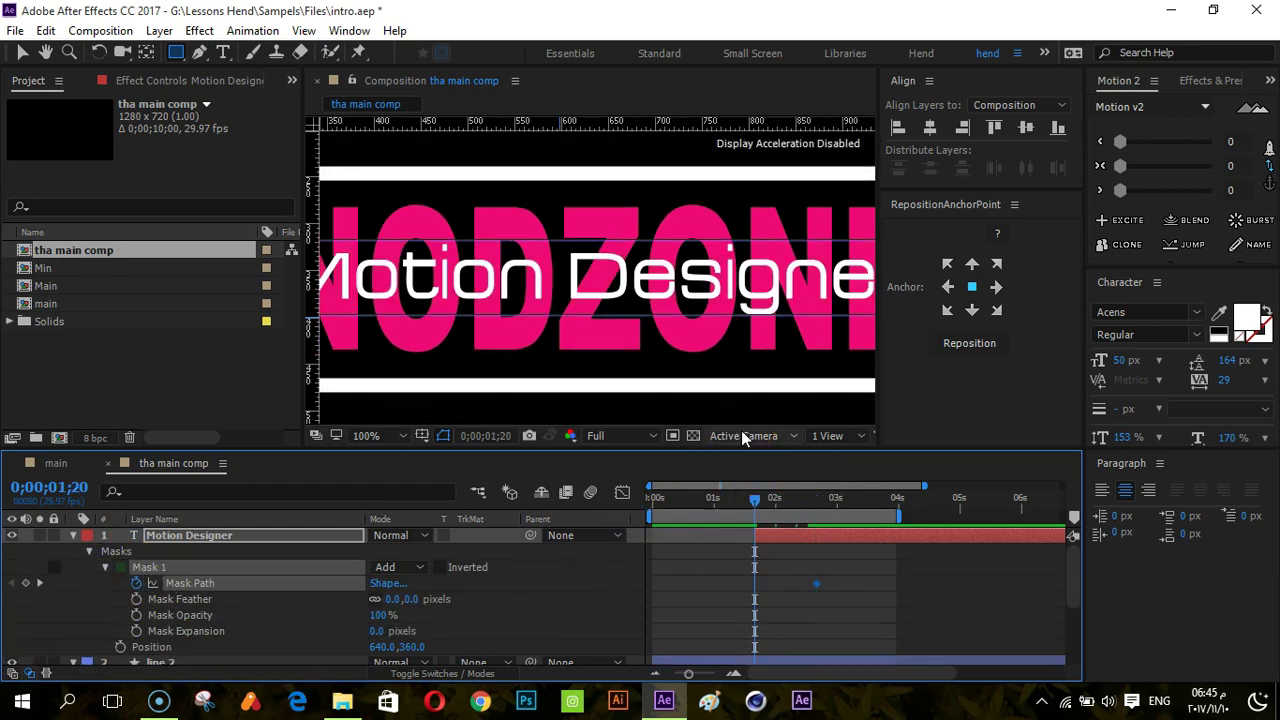
pyautogui.click(26, 583)
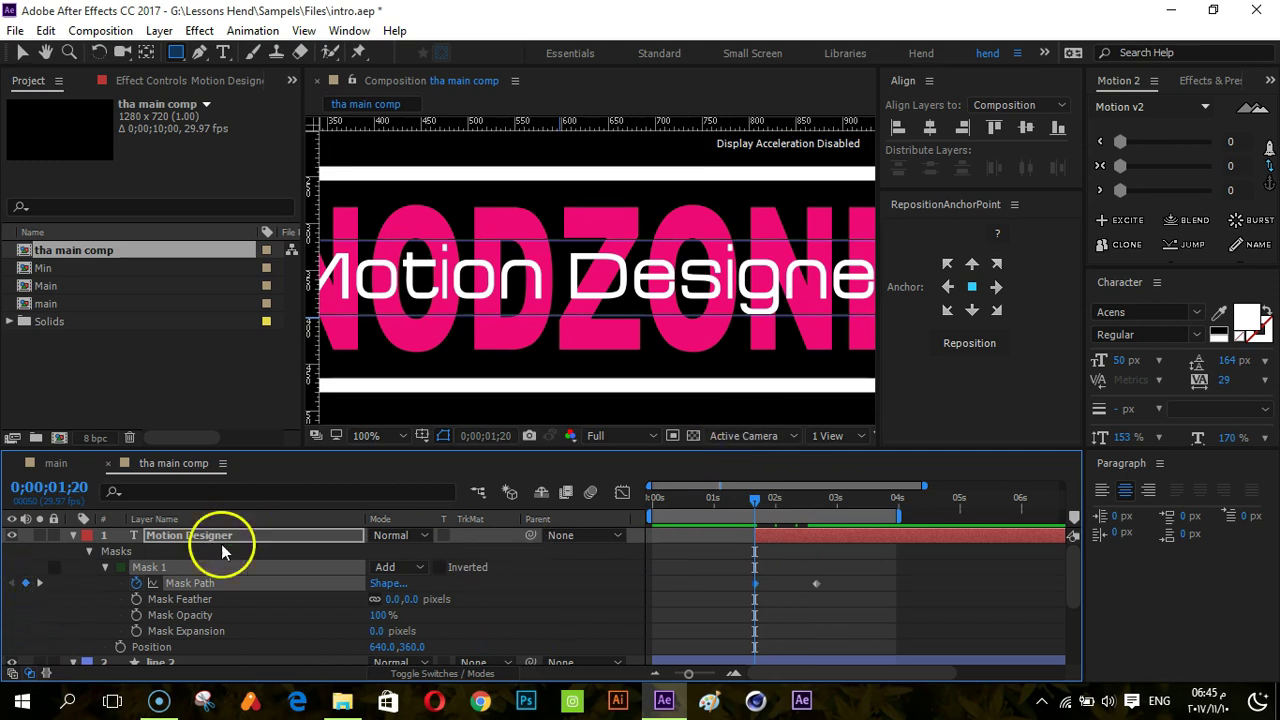
# - At 1;20, pull the mask's bottom edge up over the text in a magnified view
pyautogui.click(22, 52)
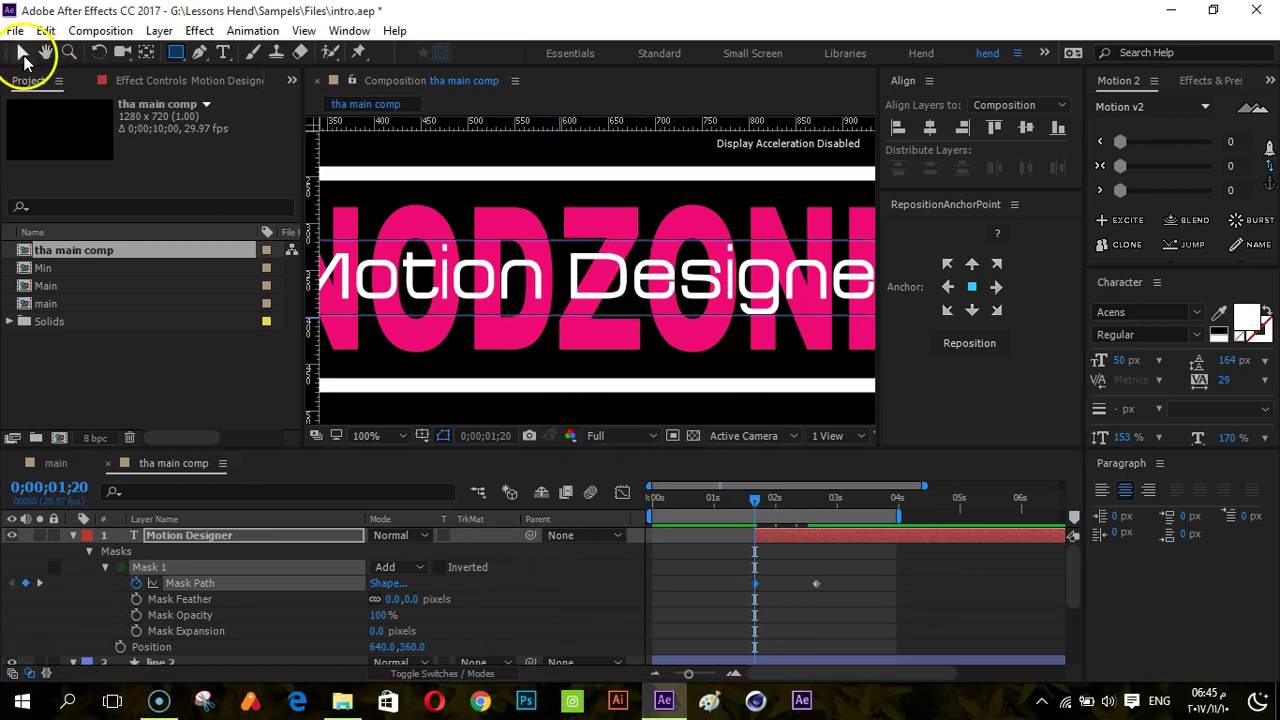
pyautogui.click(552, 242)
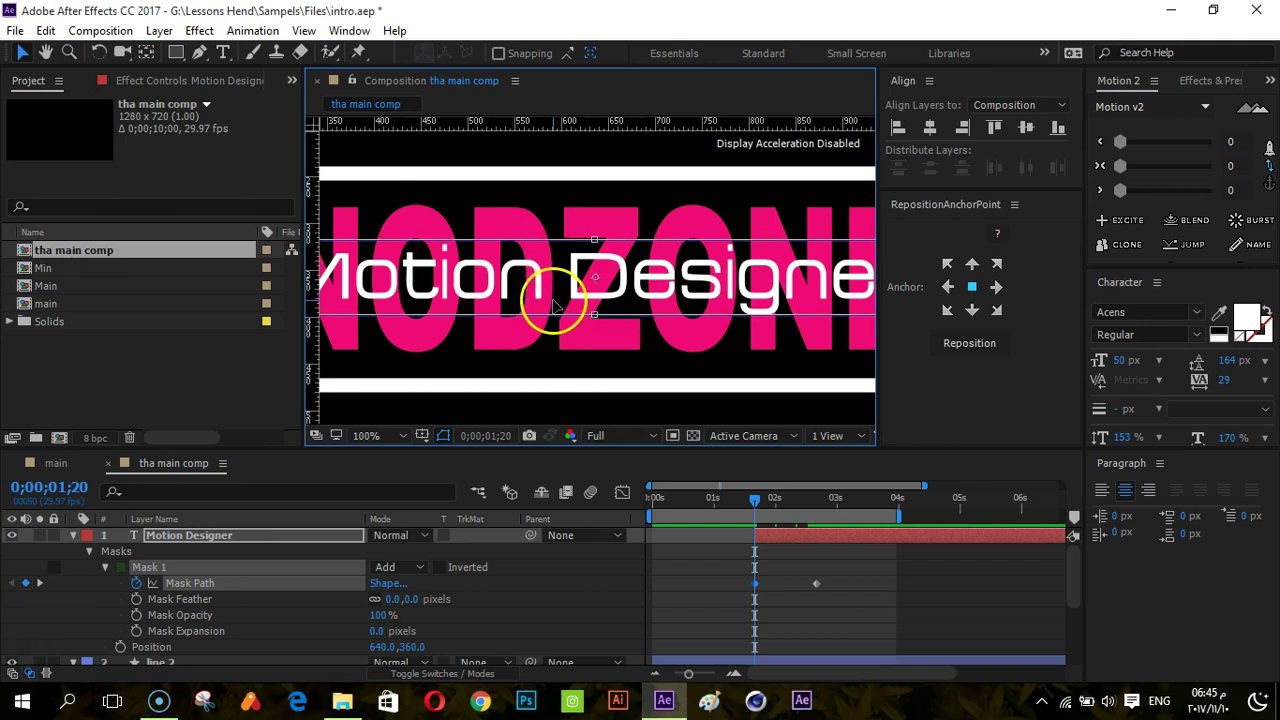
pyautogui.press('.')
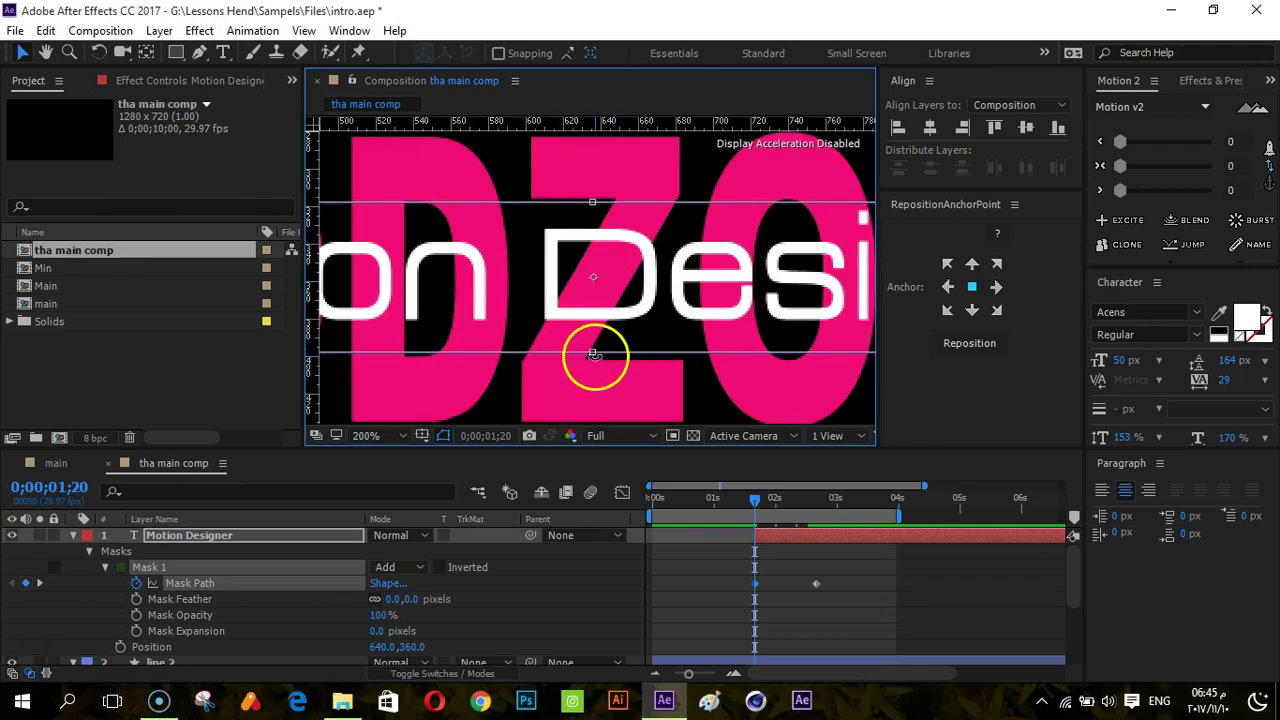
pyautogui.moveTo(591, 355); pyautogui.dragTo(592, 305)
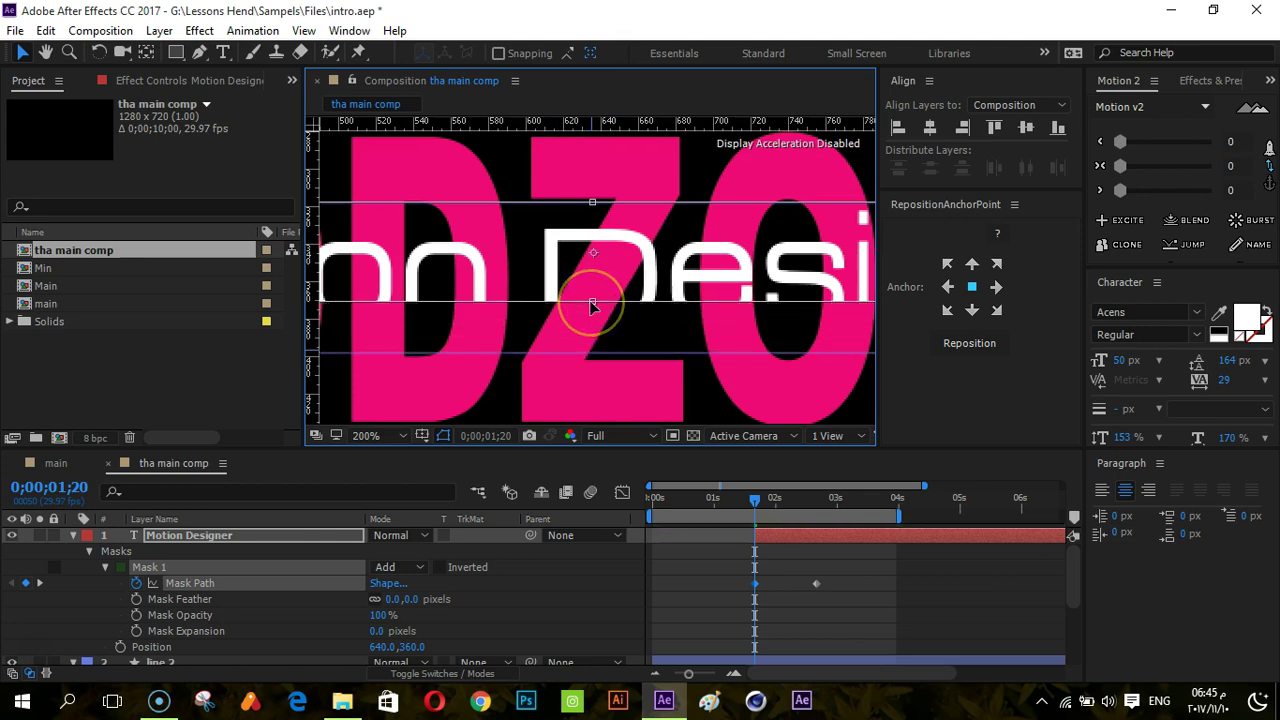
pyautogui.hotkey('ctrl', 'z')
pyautogui.click(443, 435)
pyautogui.click(445, 458)
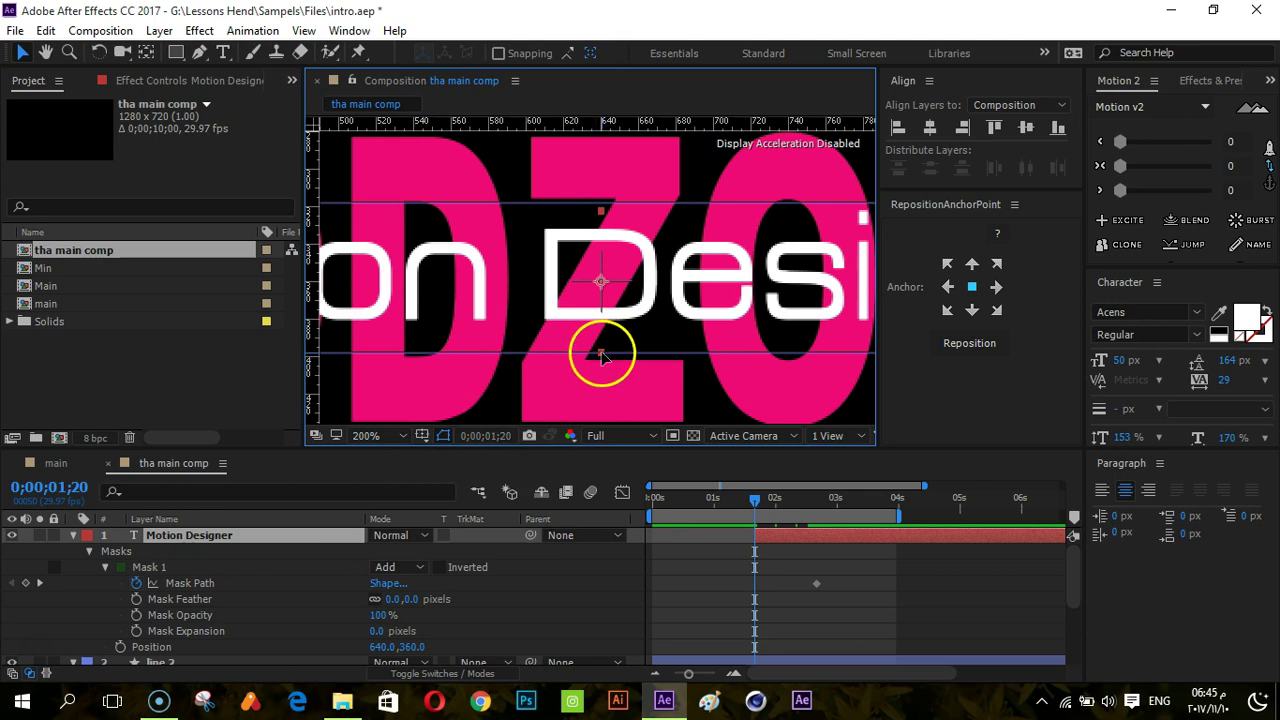
pyautogui.moveTo(602, 356); pyautogui.dragTo(600, 298)
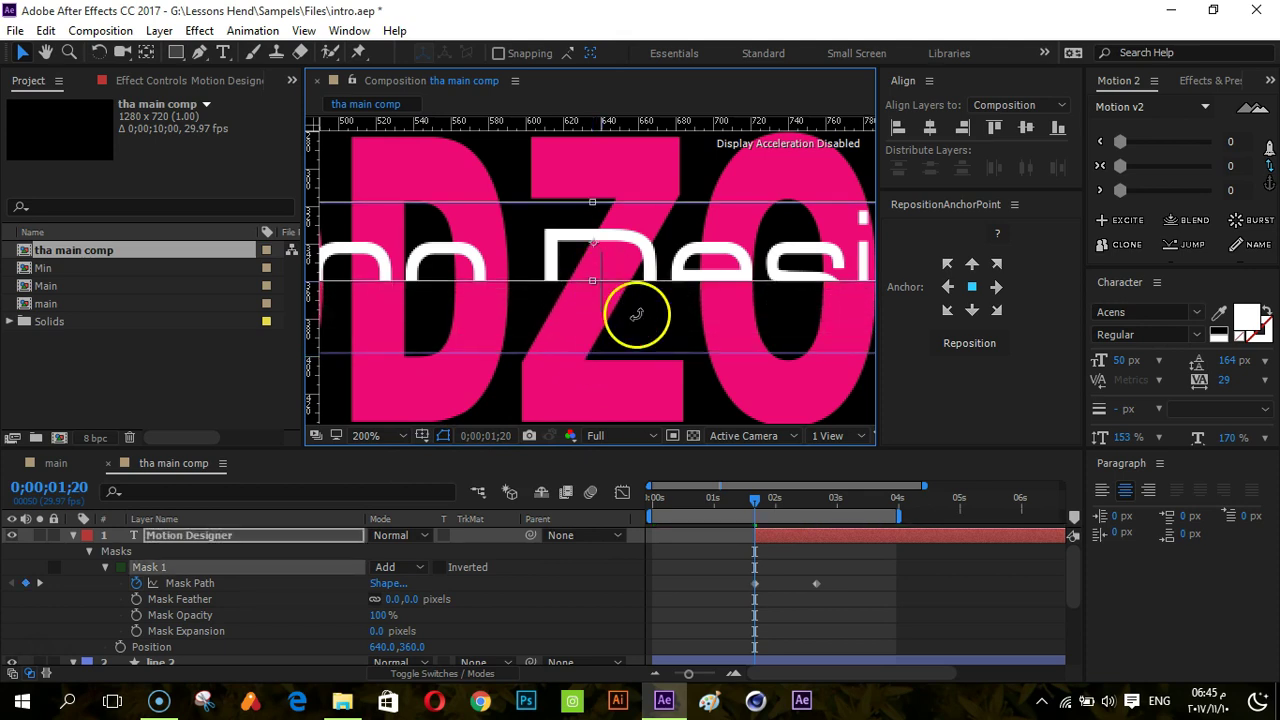
# - Collapse the mask's top edge onto the bottom edge so the subtitle is hidden
pyautogui.scroll(2, 610, 305)
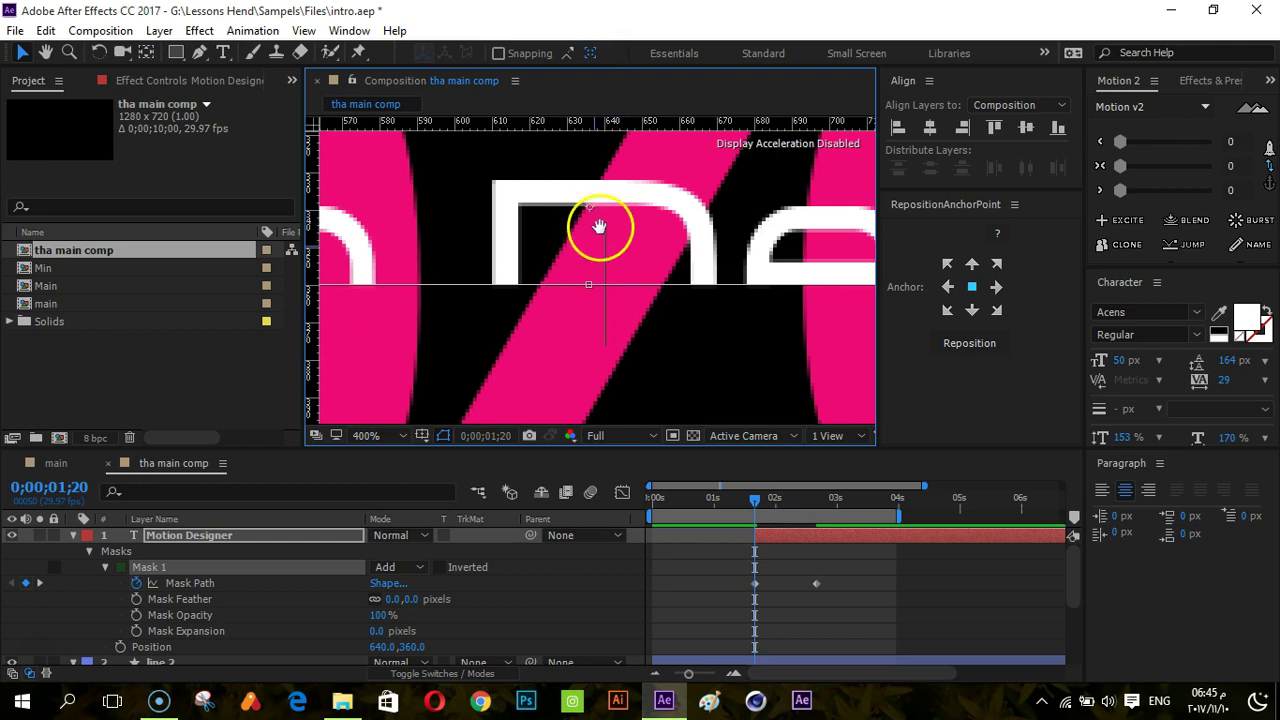
pyautogui.moveTo(597, 223); pyautogui.dragTo(606, 281)
pyautogui.press('v')
pyautogui.moveTo(593, 186); pyautogui.dragTo(620, 345)
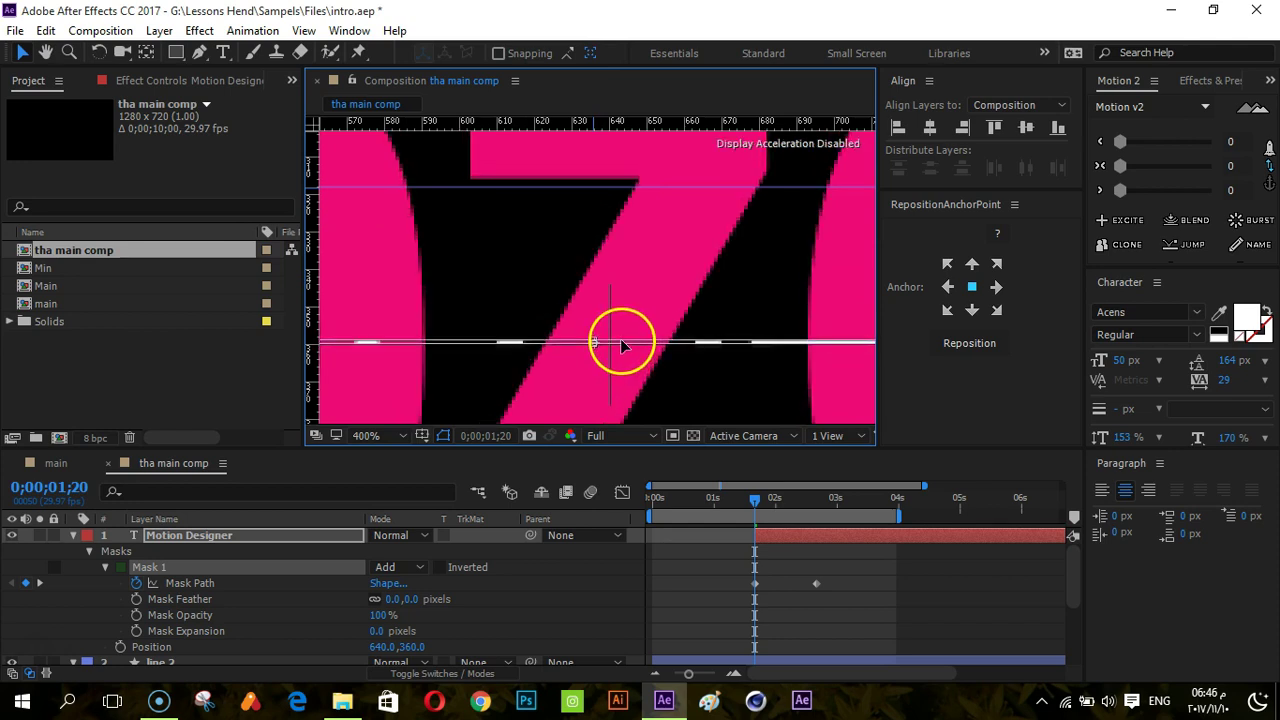
pyautogui.scroll(-6, 614, 359)
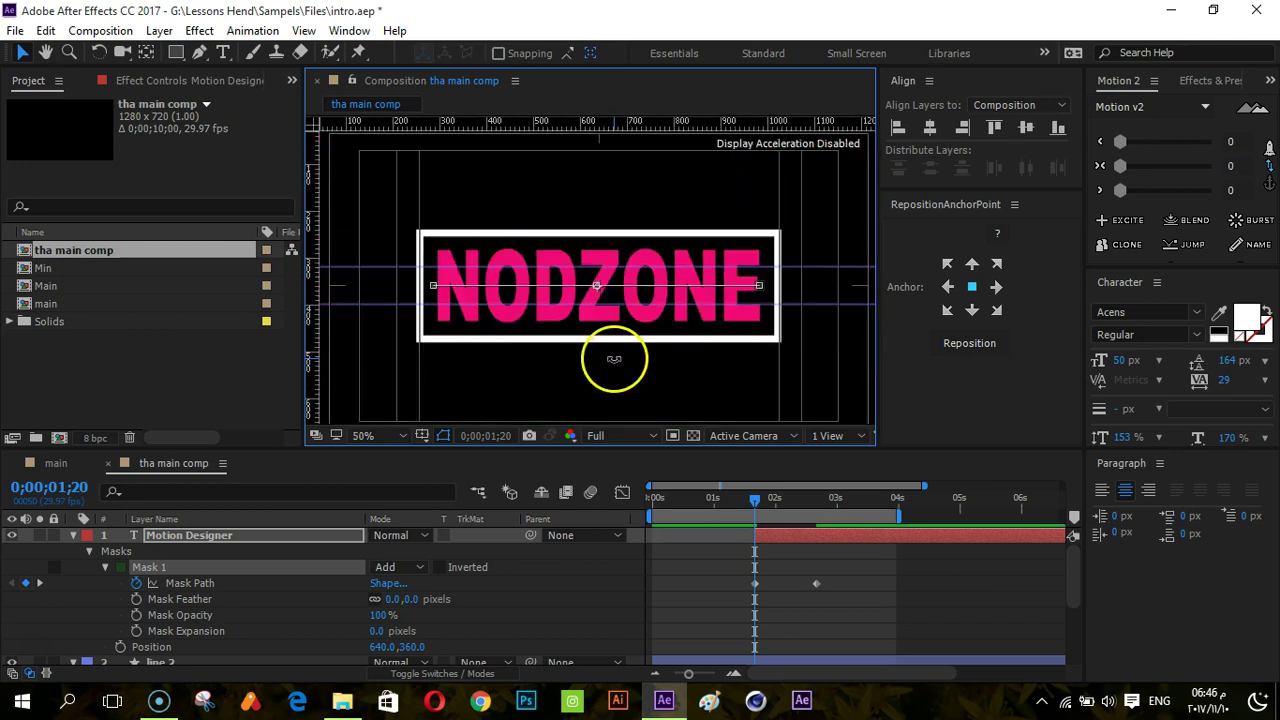
pyautogui.click(767, 593)
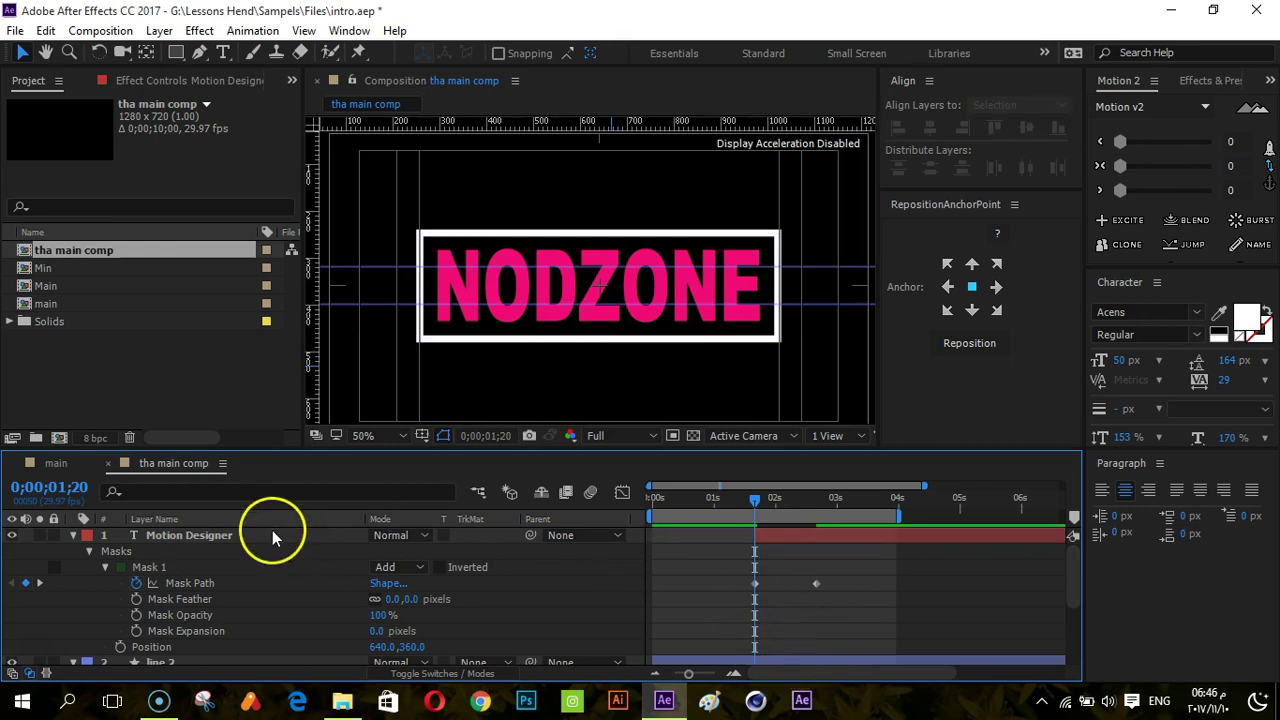
# - Preview the mask reveal, then ease both Mask Path keyframes and show their speed graph
pyautogui.press('space')
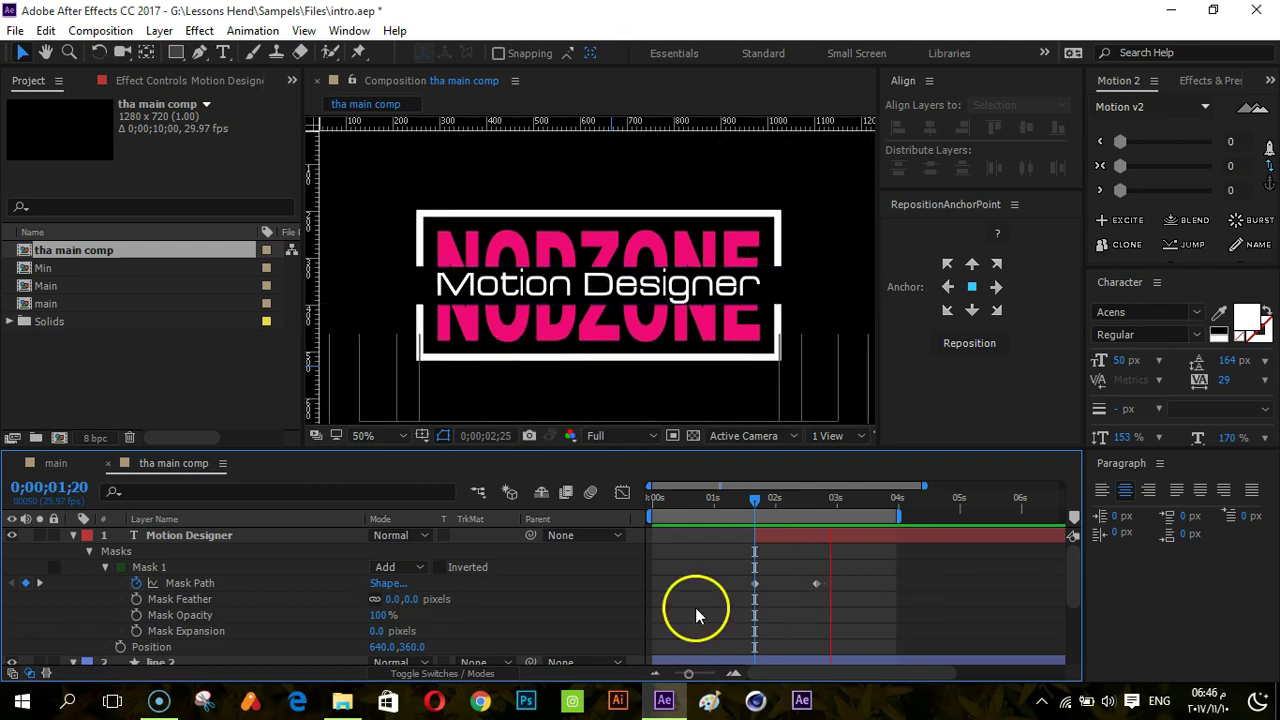
pyautogui.click(816, 583)
pyautogui.moveTo(799, 588); pyautogui.dragTo(693, 595)
pyautogui.press('F9')
pyautogui.click(629, 502)
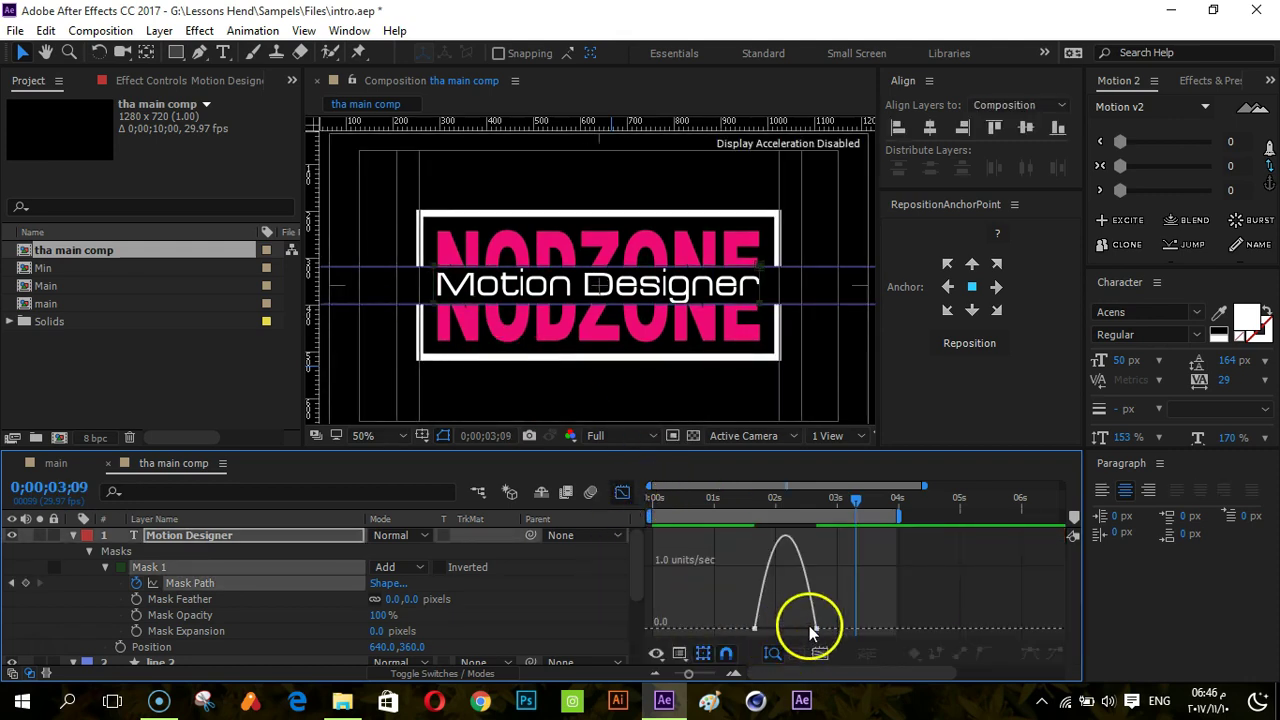
# - Set the Mask Path ease influence to 100% and collapse Motion Designer's properties
pyautogui.moveTo(808, 628); pyautogui.dragTo(784, 628)
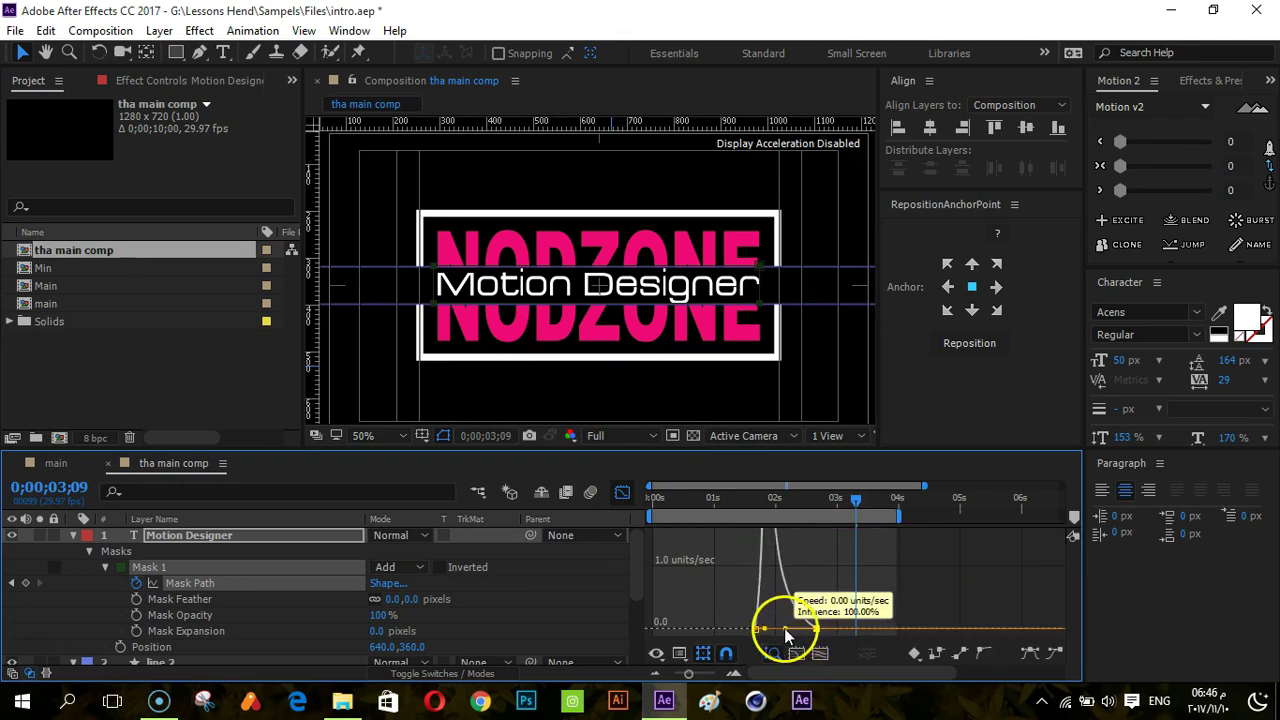
pyautogui.click(623, 493)
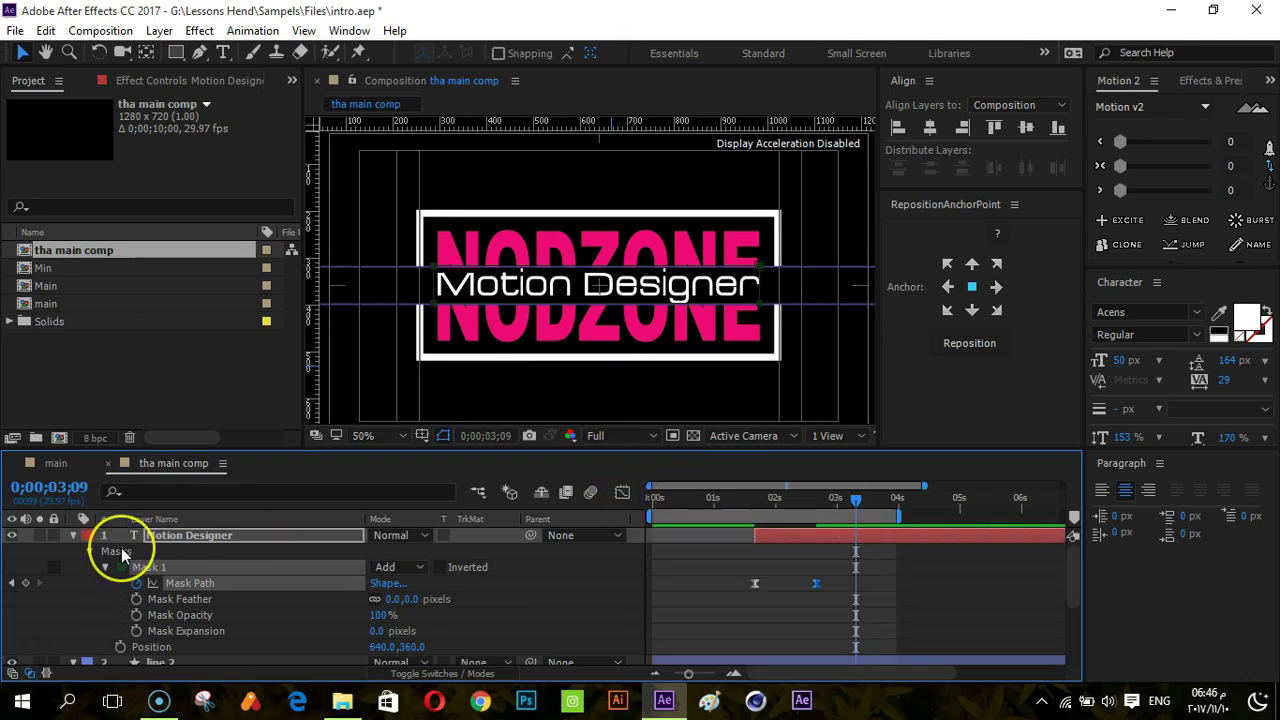
pyautogui.click(122, 556)
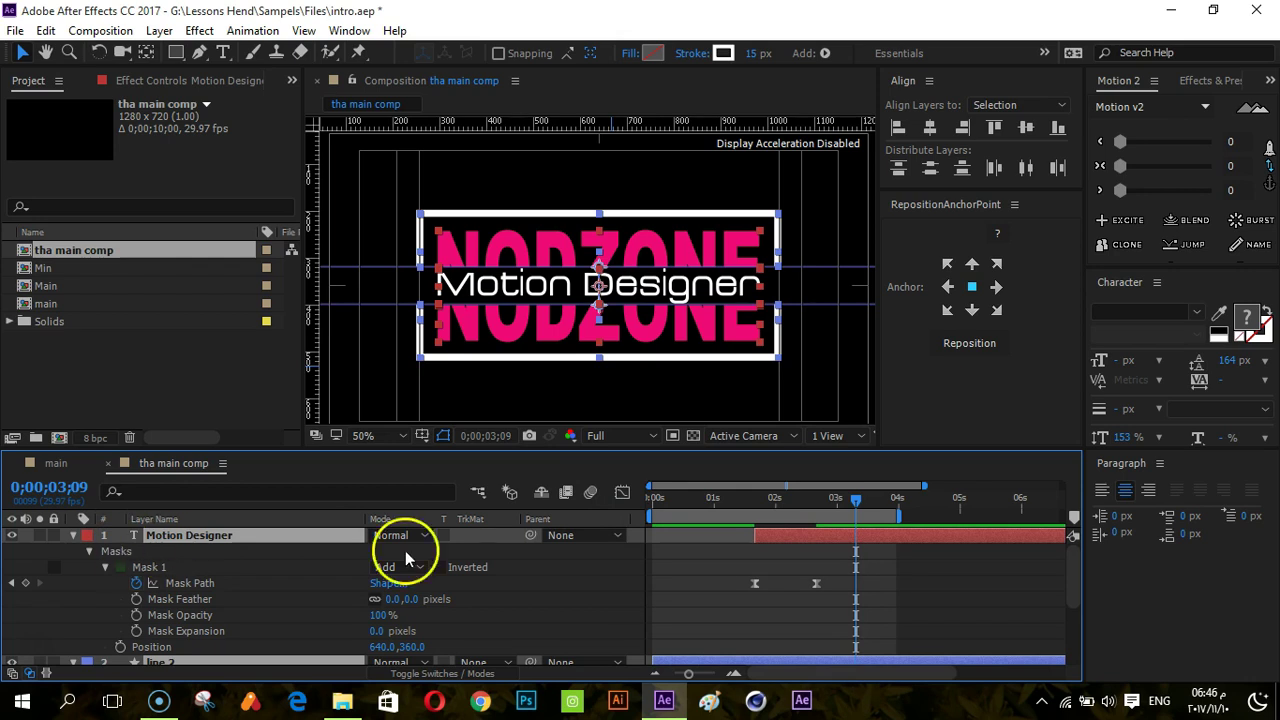
pyautogui.click(763, 557)
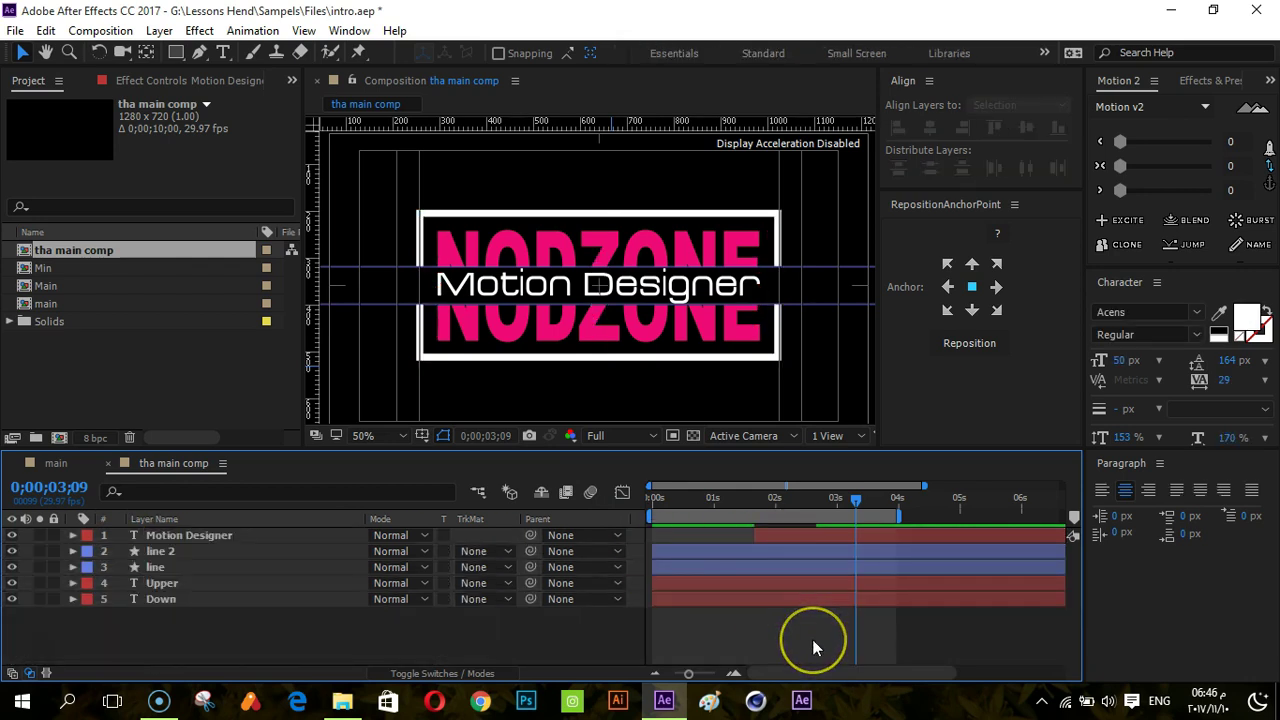
# - From the first frame, hide the viewer guides and rulers
pyautogui.press('Home')
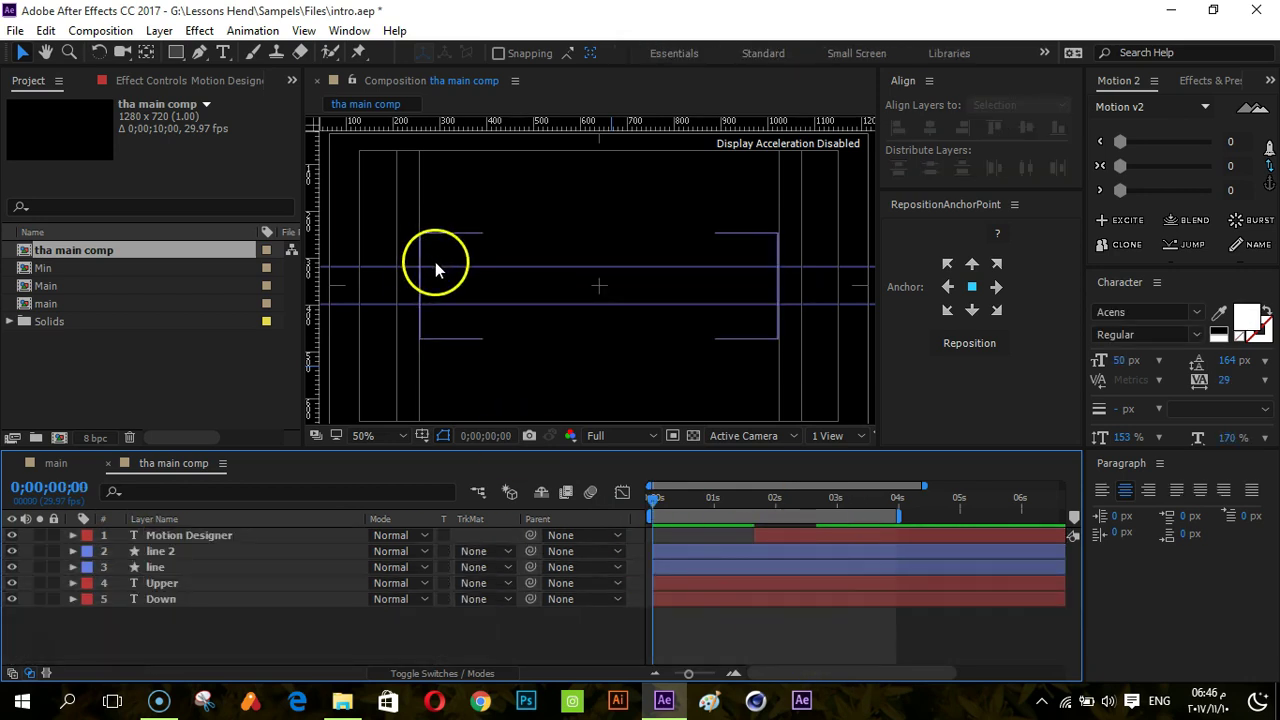
pyautogui.click(310, 33)
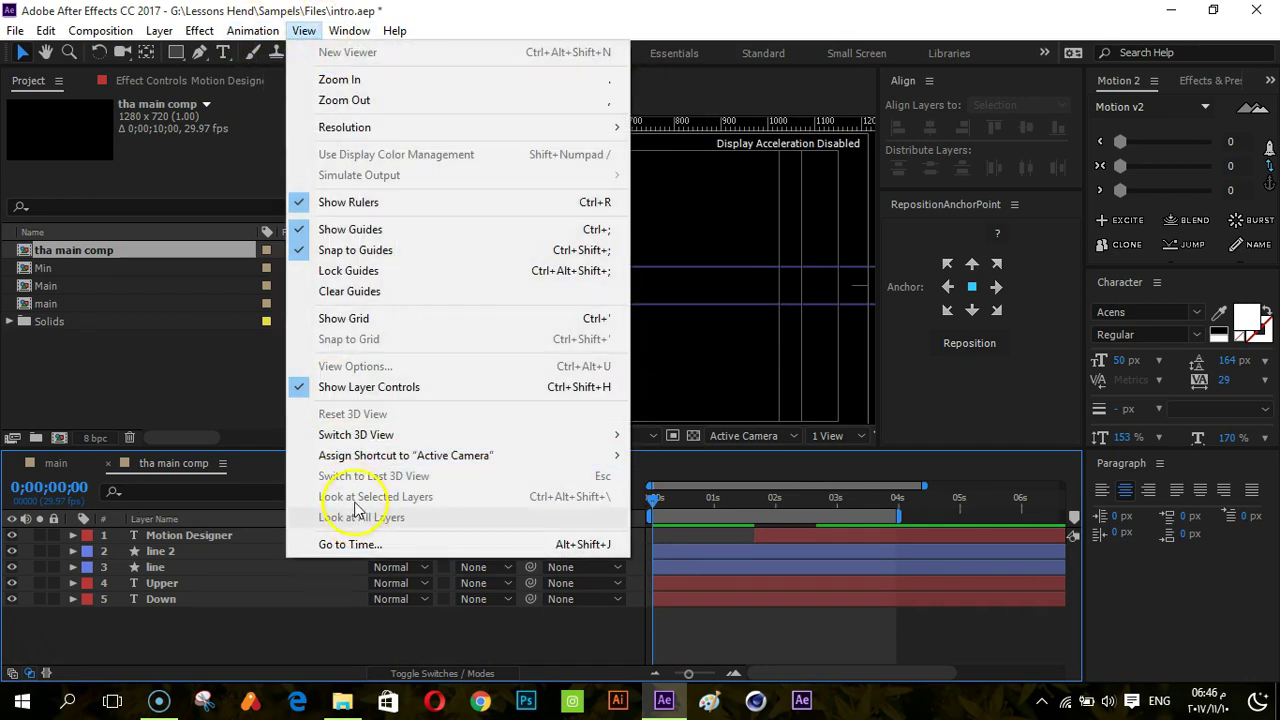
pyautogui.click(340, 229)
pyautogui.click(425, 438)
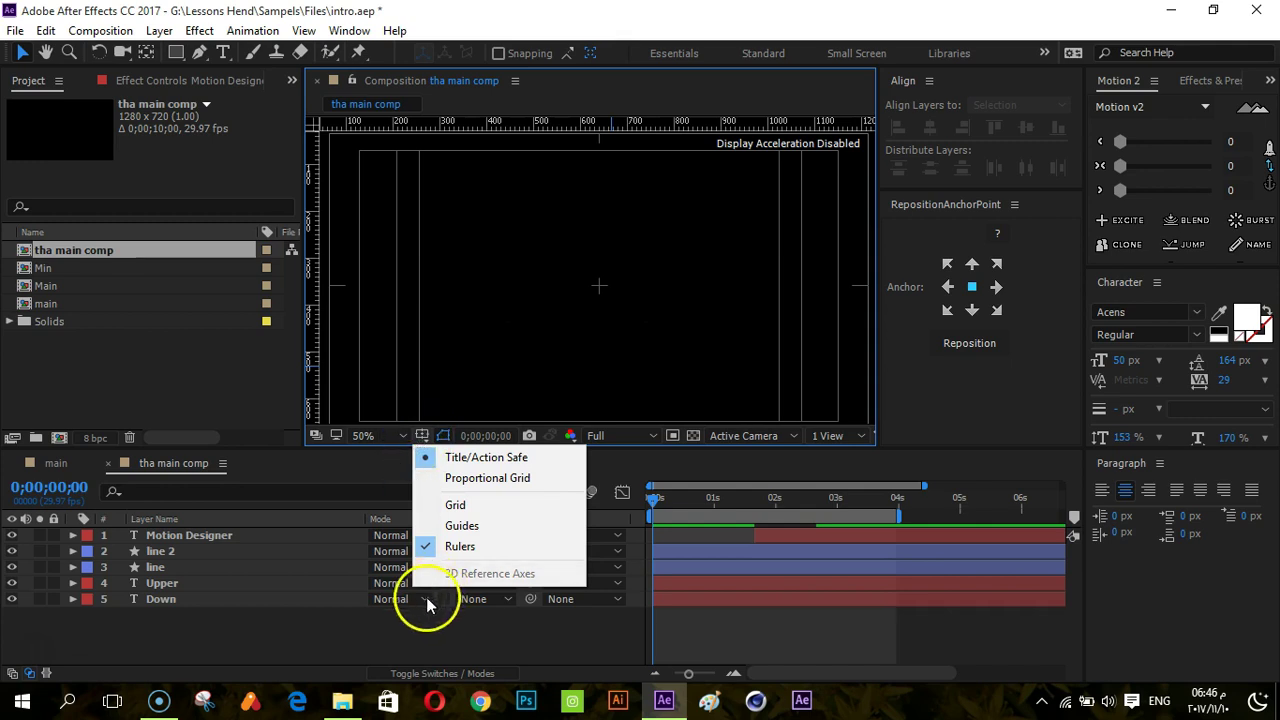
pyautogui.click(411, 644)
pyautogui.hotkey('ctrl', 'r')
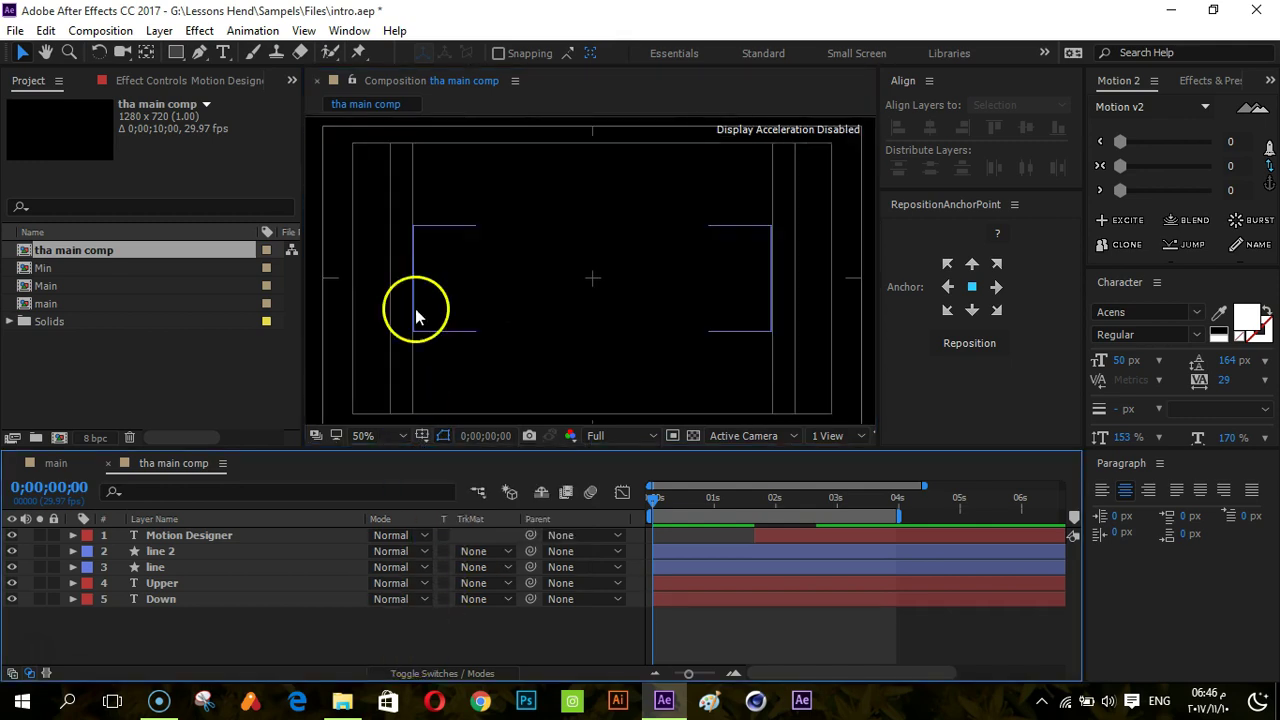
# - Turn off the title/action-safe overlays and play the intro
pyautogui.click(419, 439)
pyautogui.click(445, 450)
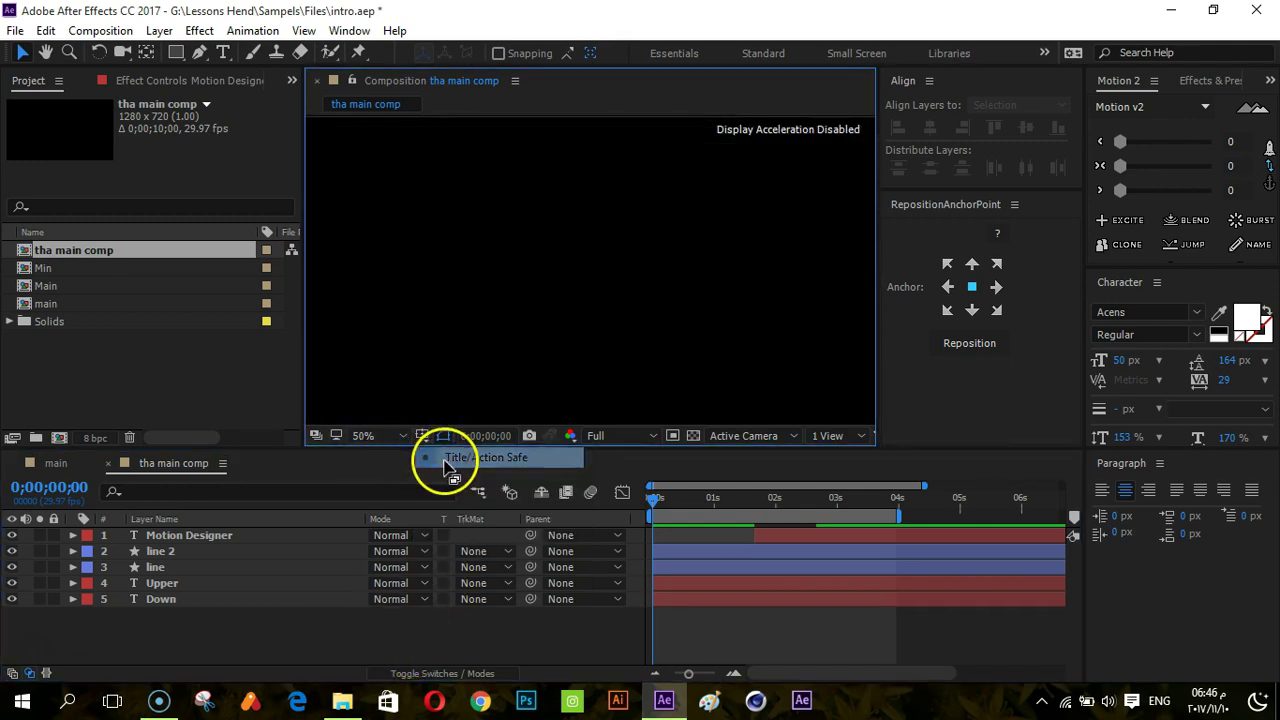
pyautogui.press('space')
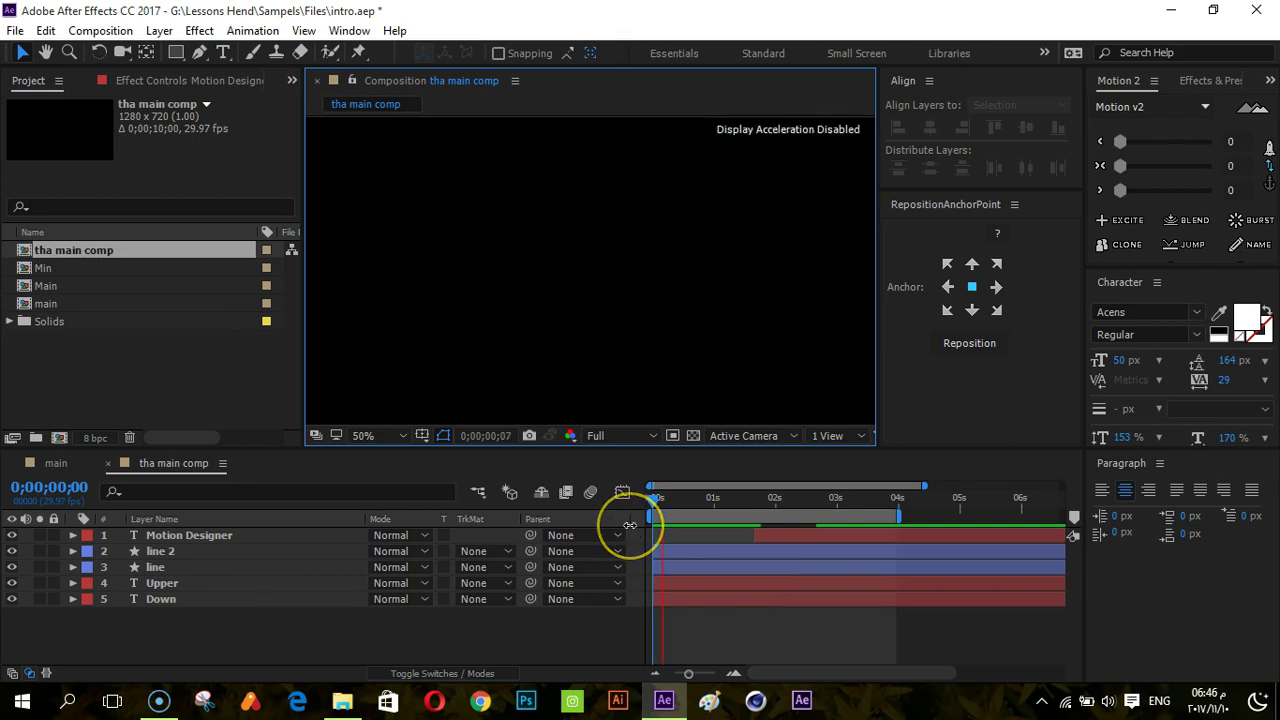
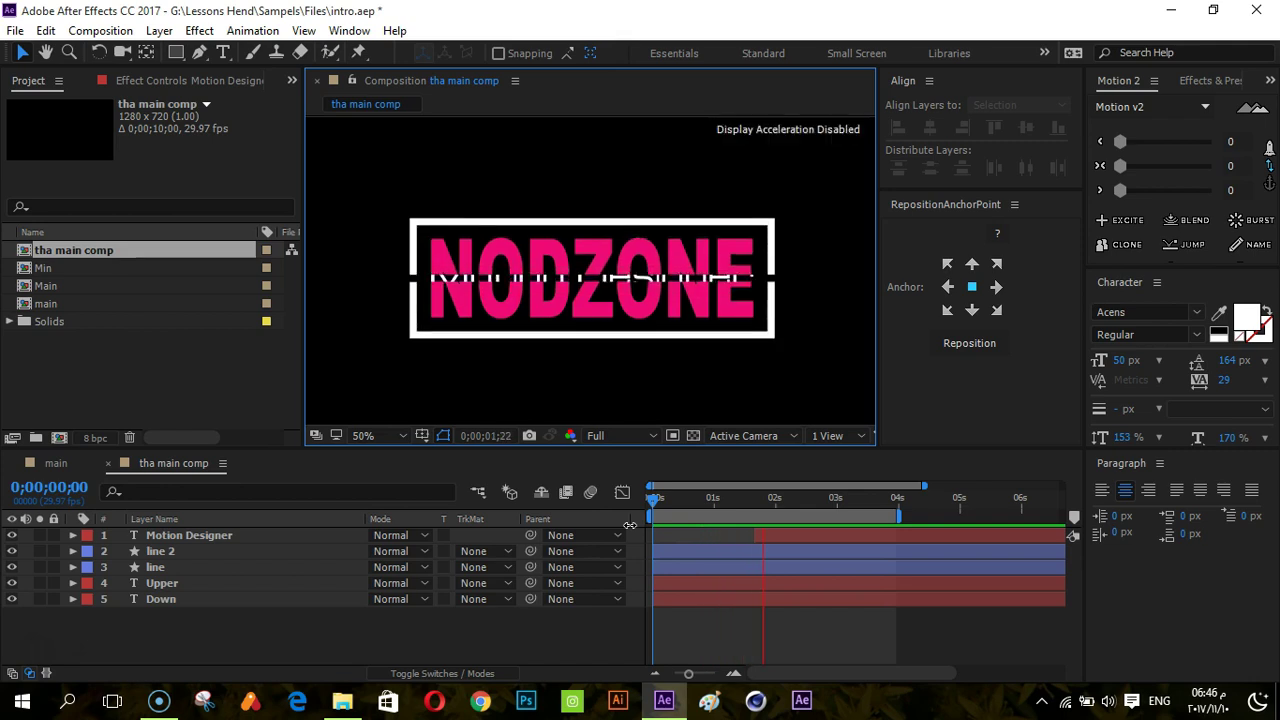
# - Pre-compose the five title layers into 'main 01', moving all attributes into it
pyautogui.moveTo(229, 620); pyautogui.dragTo(173, 508)
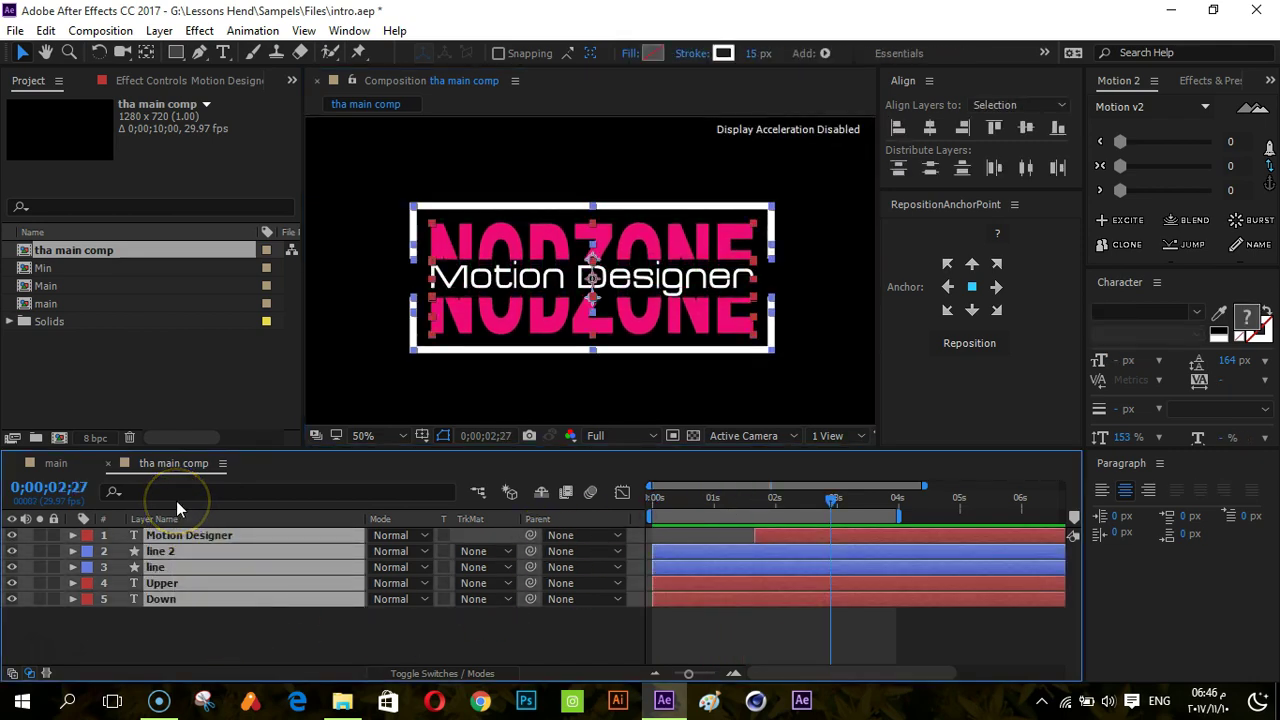
pyautogui.hotkey('ctrl', 'shift', 'c')
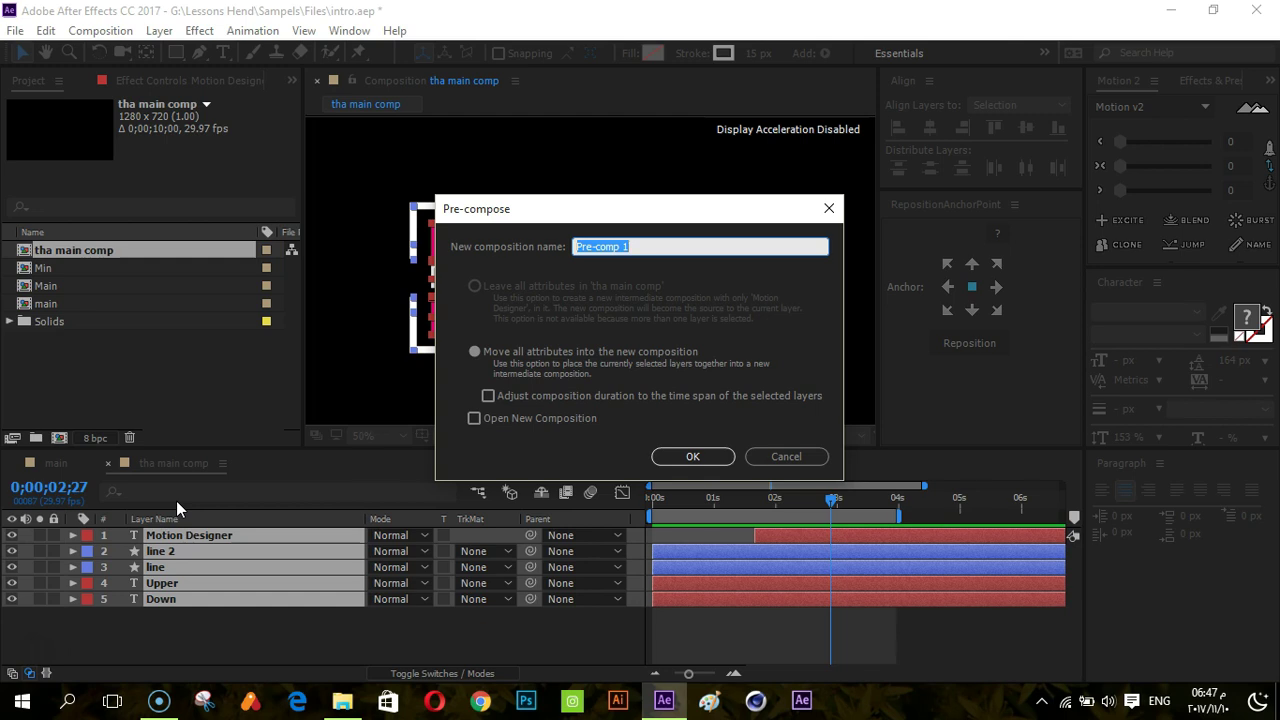
pyautogui.write('tit')
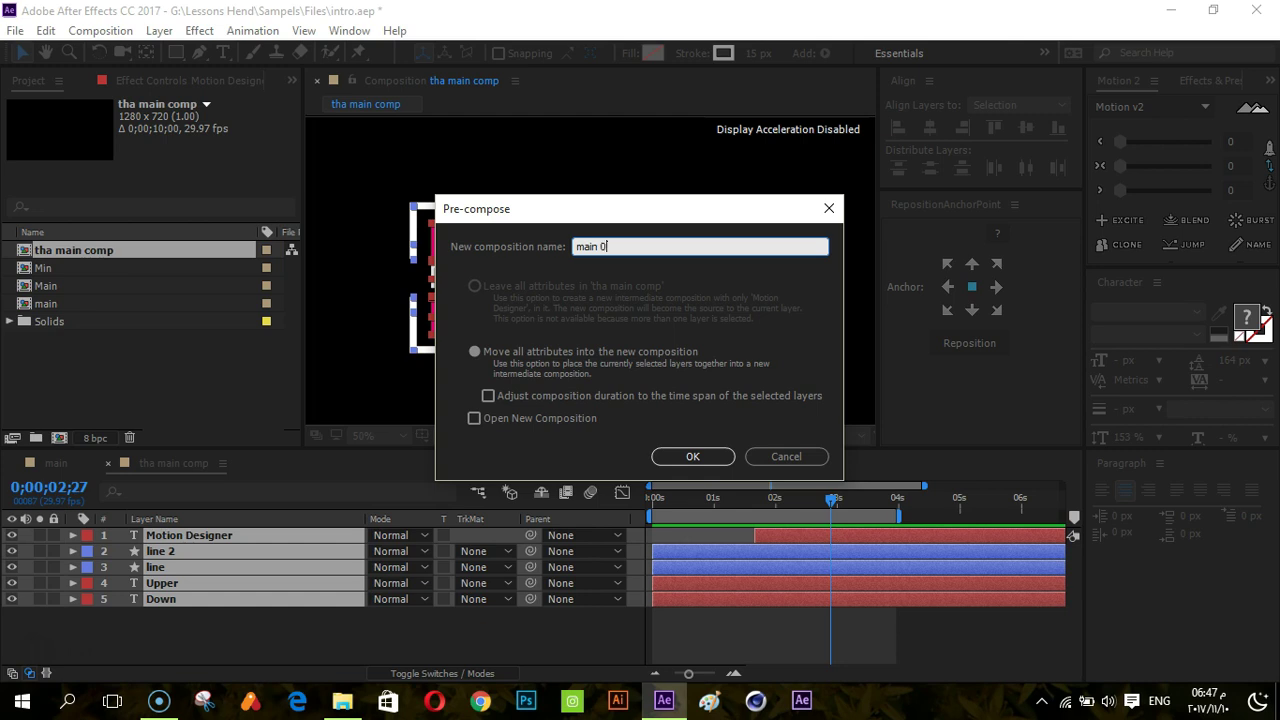
pyautogui.write('1')
pyautogui.press('Return')
pyautogui.click(209, 538)
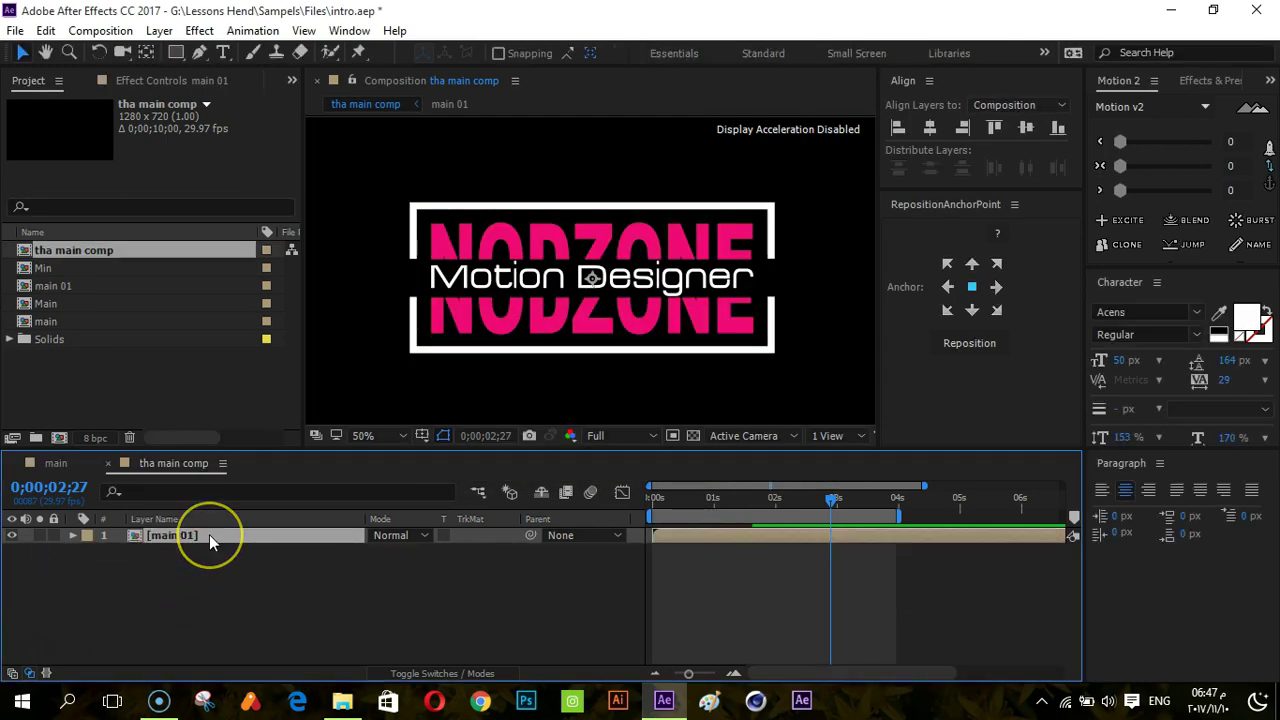
# - Open the main 01 pre-comp and reveal the keyframes of its five layers
pyautogui.click(800, 330)
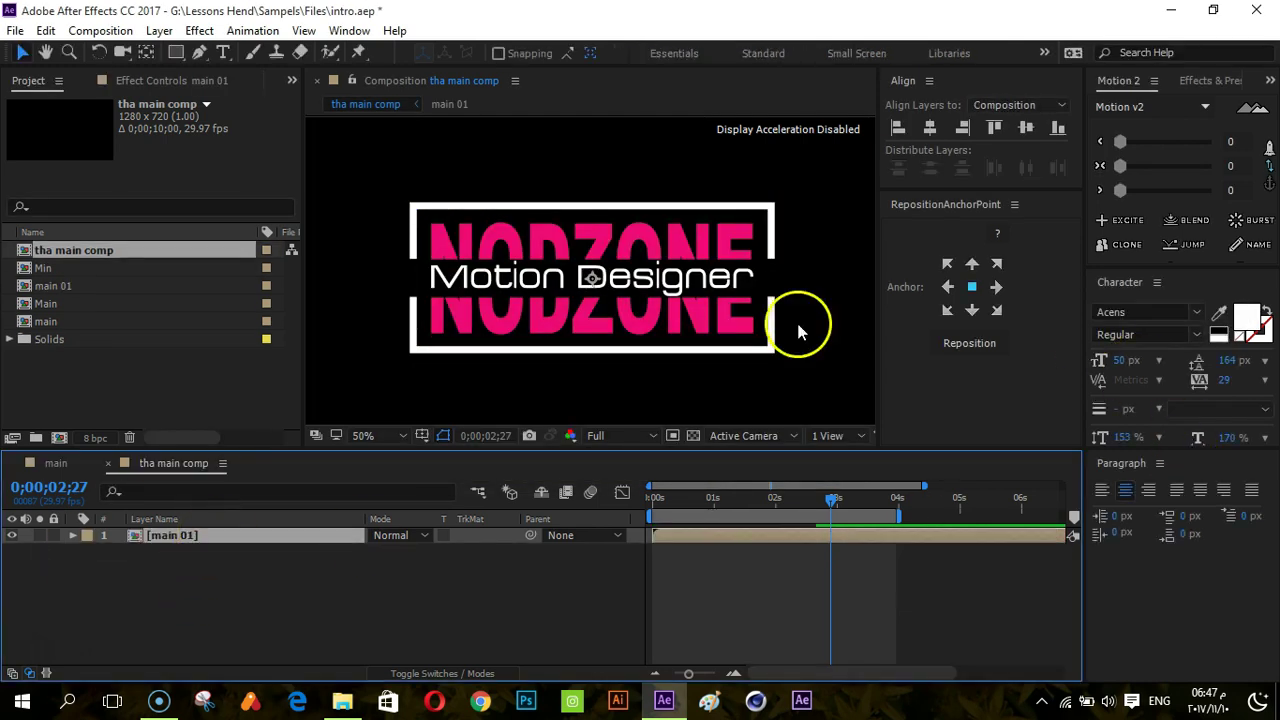
pyautogui.doubleClick(257, 537)
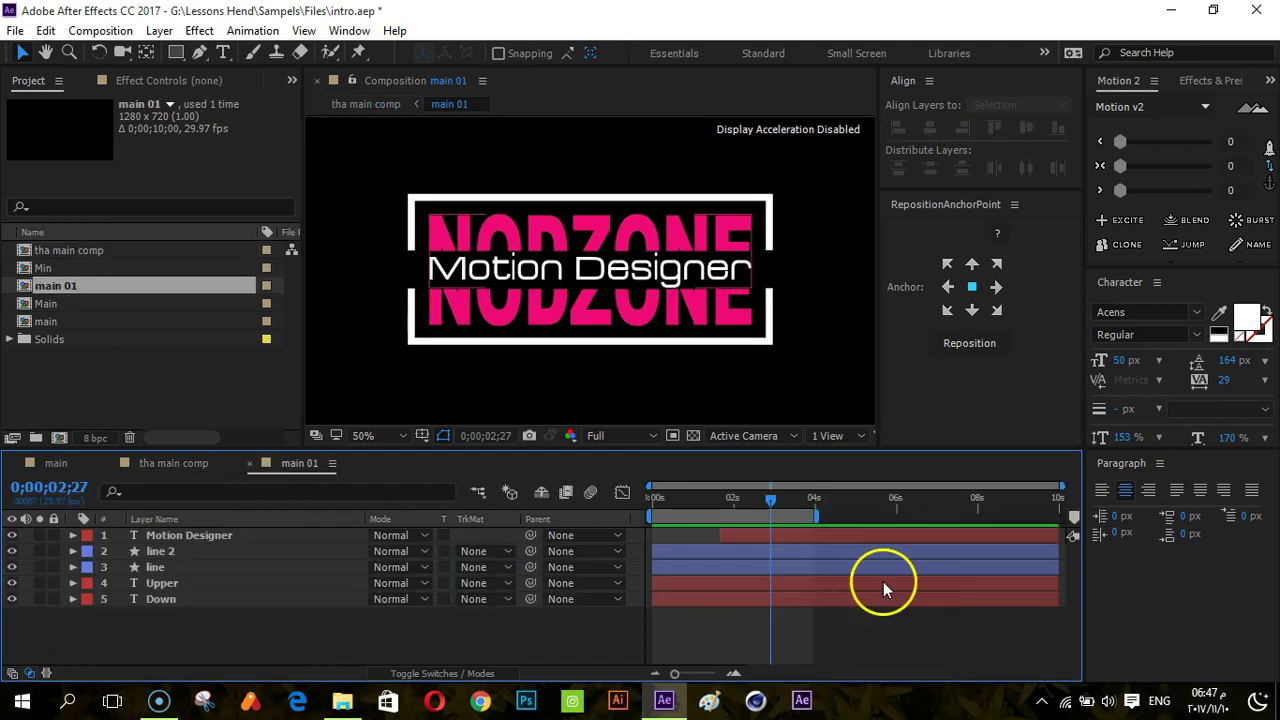
pyautogui.moveTo(311, 621); pyautogui.dragTo(256, 520)
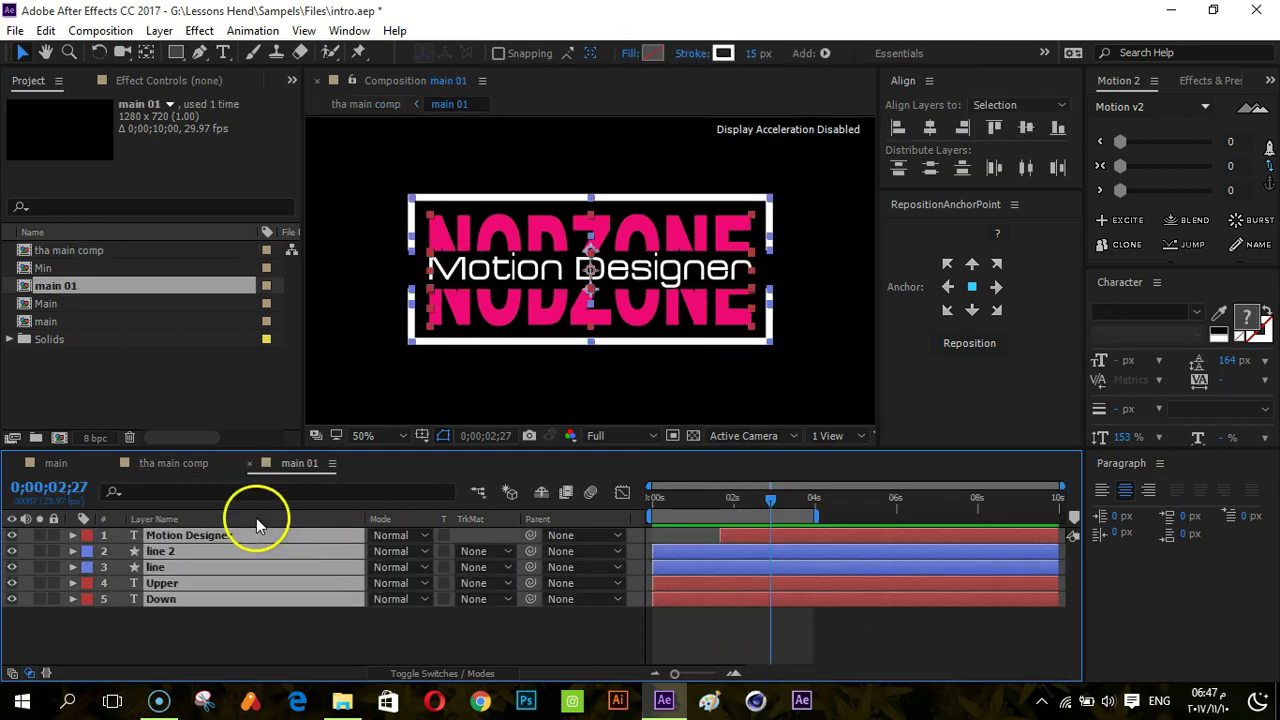
pyautogui.press('u')
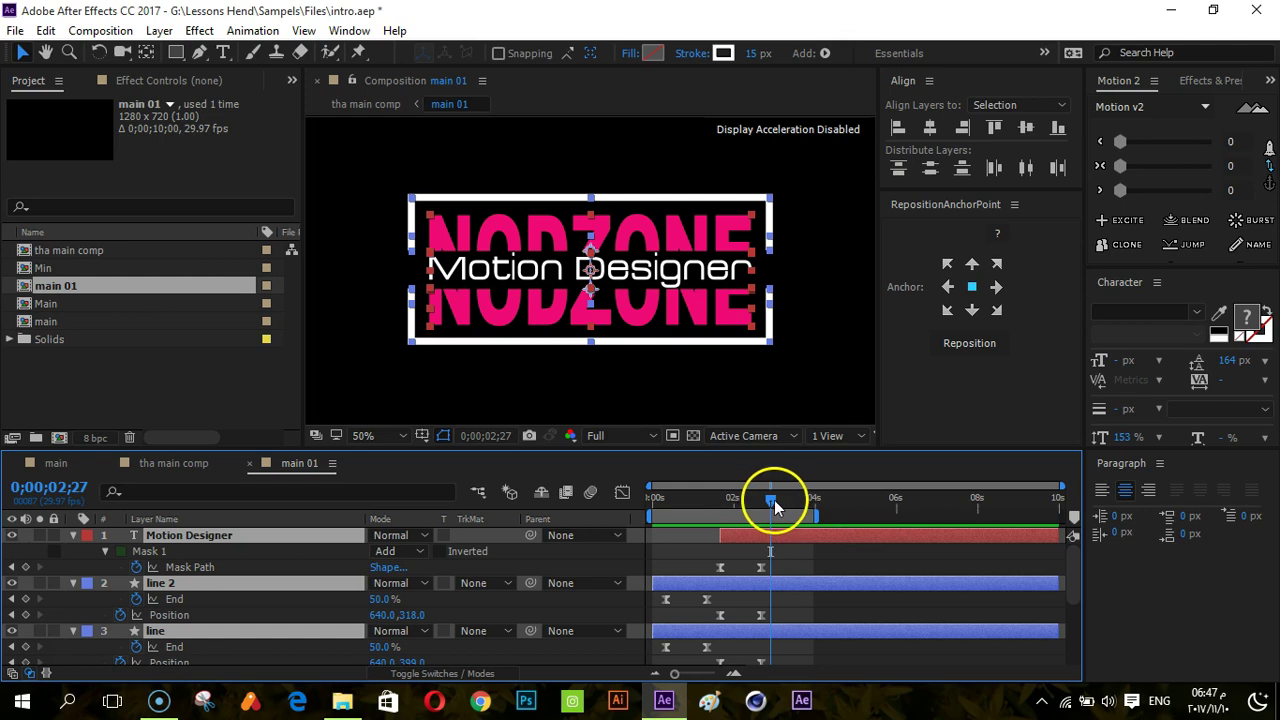
# - End the work area at 0;00;03;10 where the title settles, then return to tha main comp
pyautogui.moveTo(768, 500); pyautogui.dragTo(763, 538)
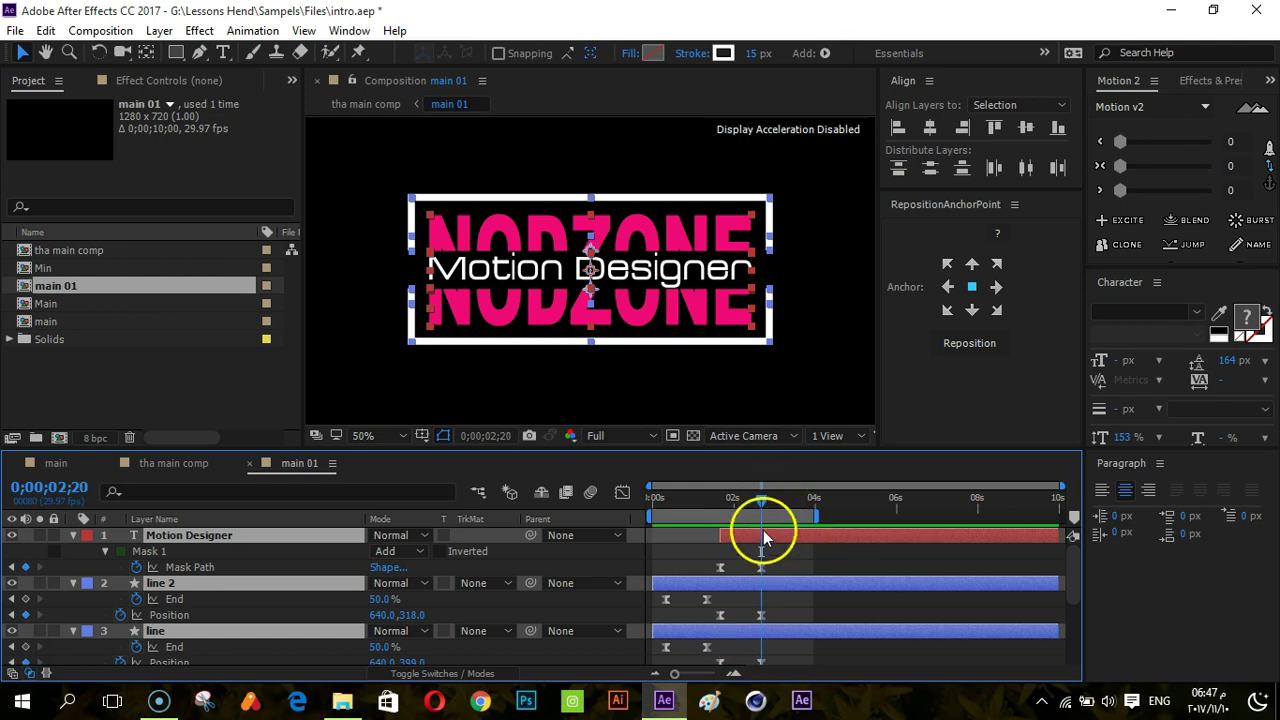
pyautogui.press('space')
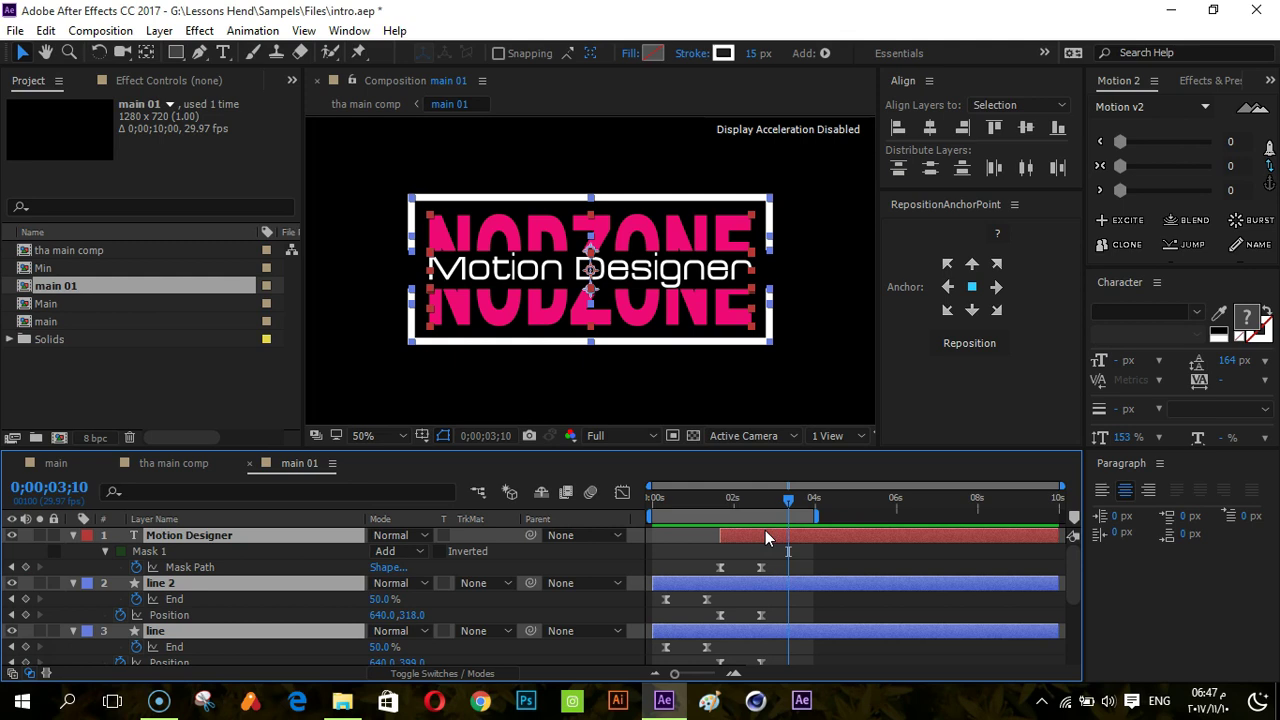
pyautogui.press('n')
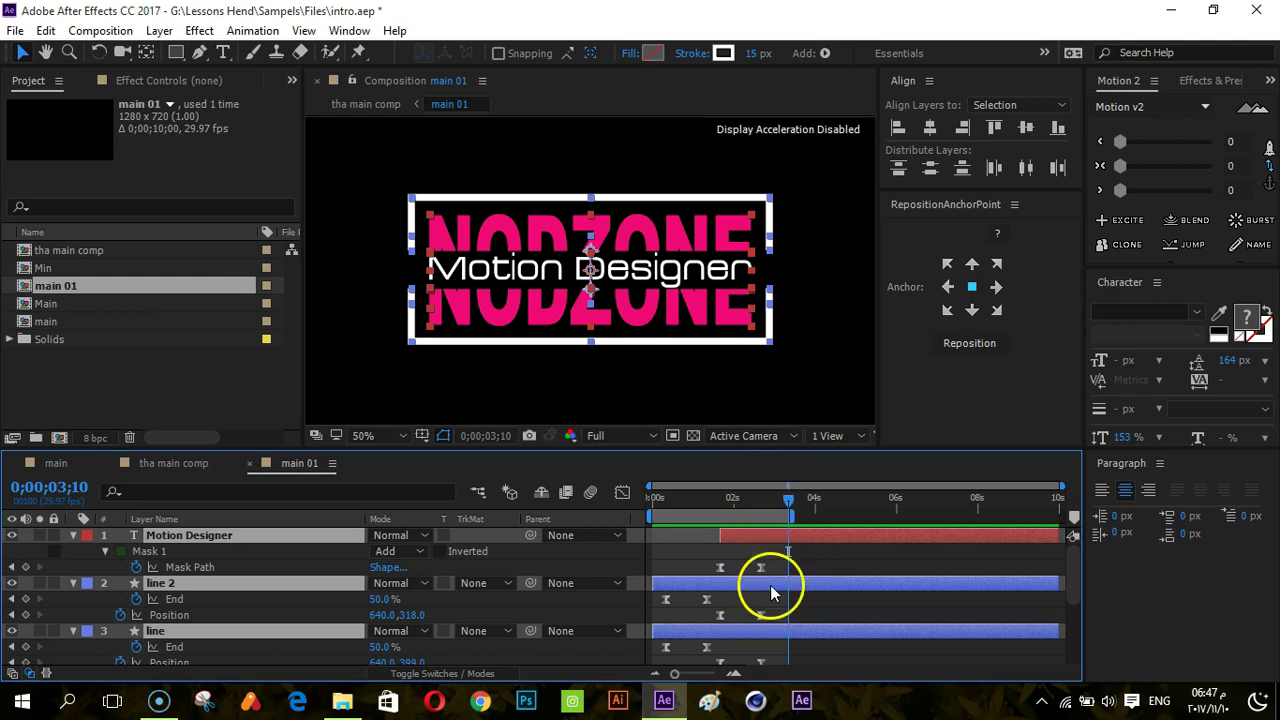
pyautogui.click(180, 463)
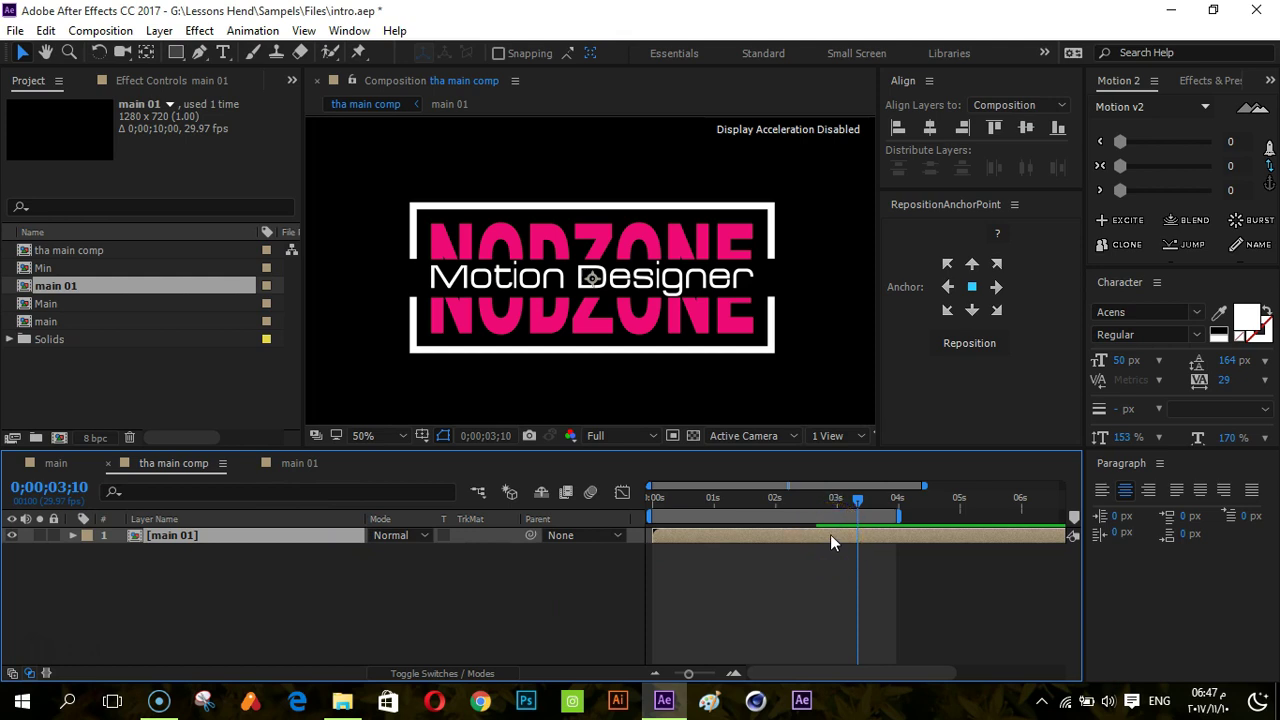
# - Trim the main 01 layer's out point to 0;00;03;10
pyautogui.hotkey('alt', ']')
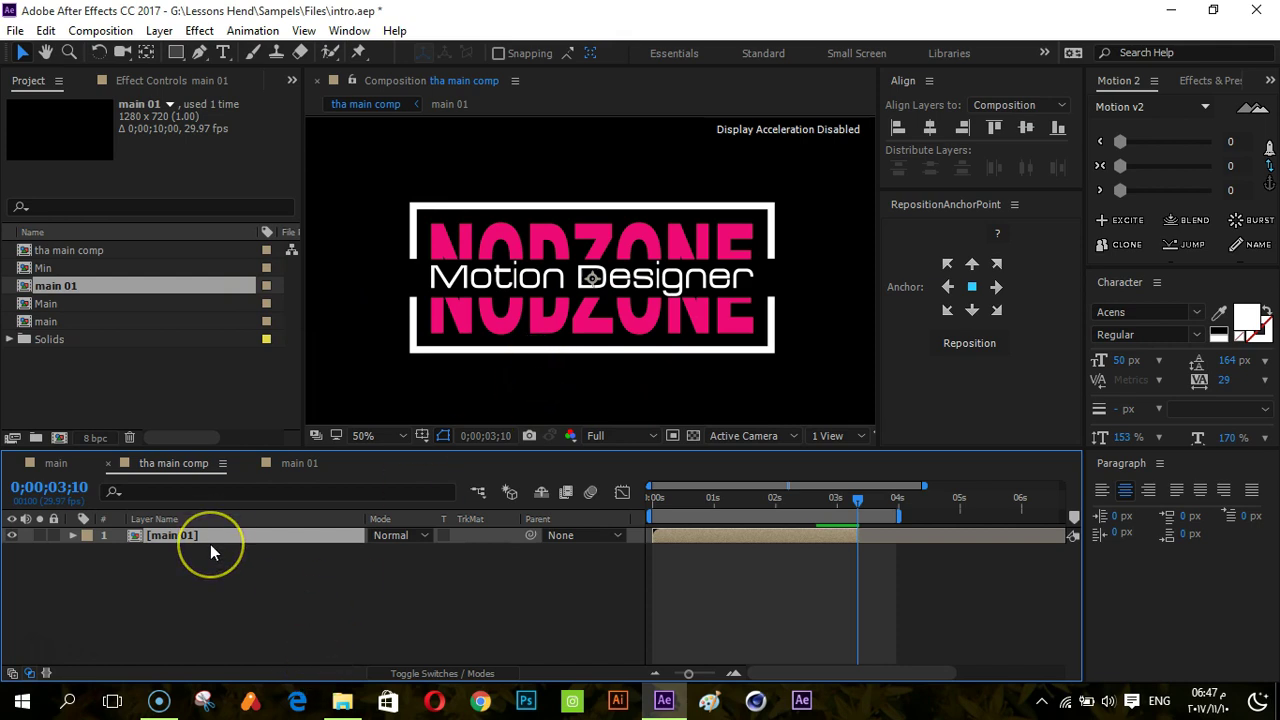
pyautogui.hotkey('ctrl', 'r')
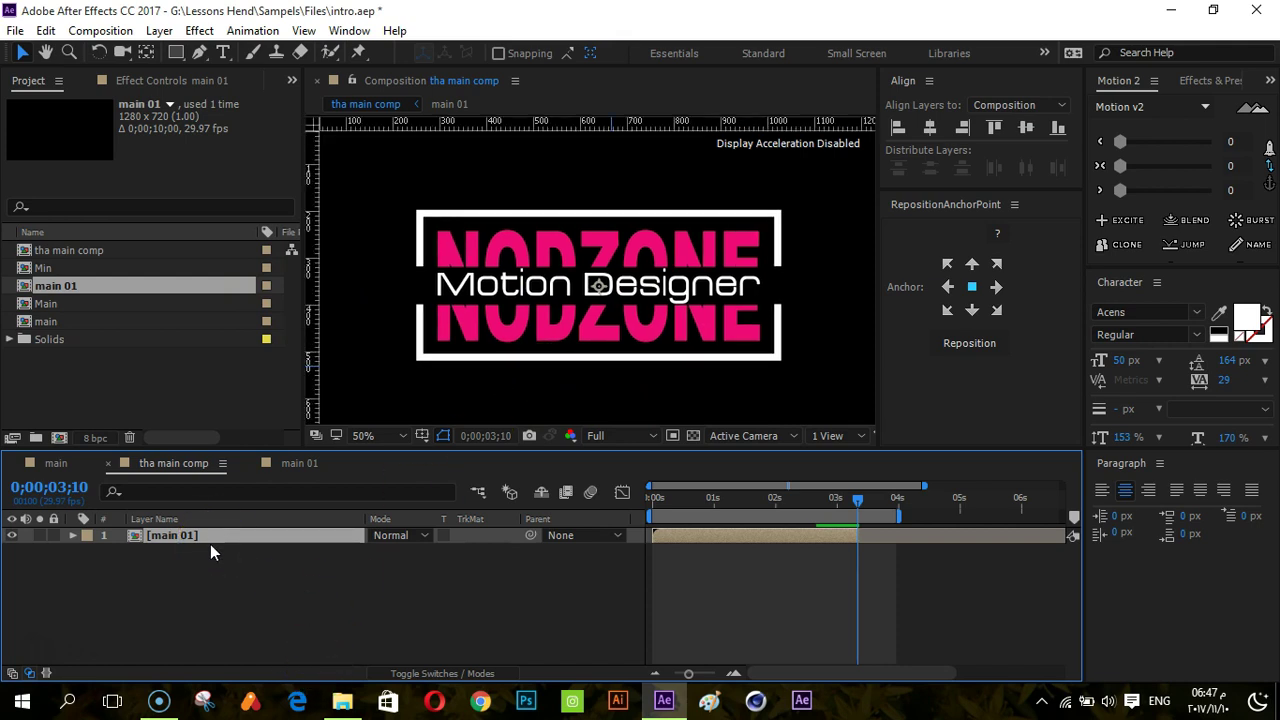
pyautogui.hotkey('ctrl', 'r')
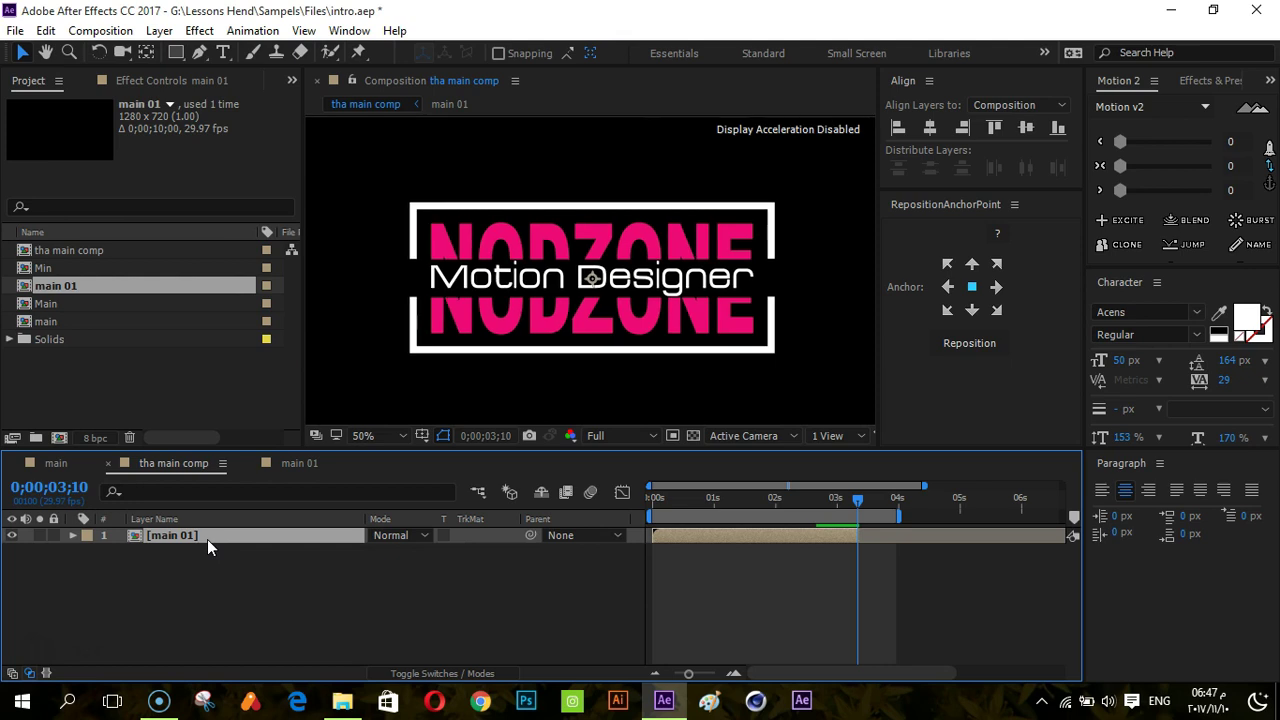
# - Duplicate main 01, save the project, and time-reverse the top copy
pyautogui.hotkey('ctrl', 'd')
pyautogui.click(177, 545)
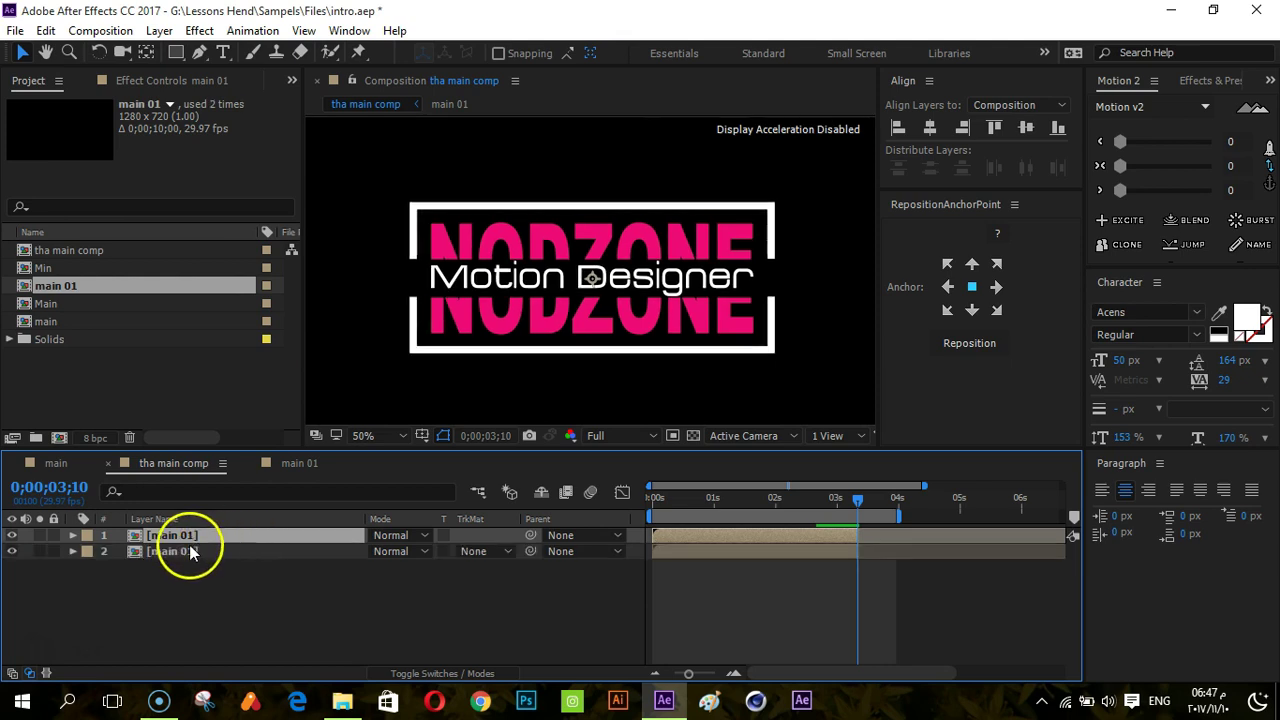
pyautogui.hotkey('ctrl', 's')
pyautogui.click(159, 30)
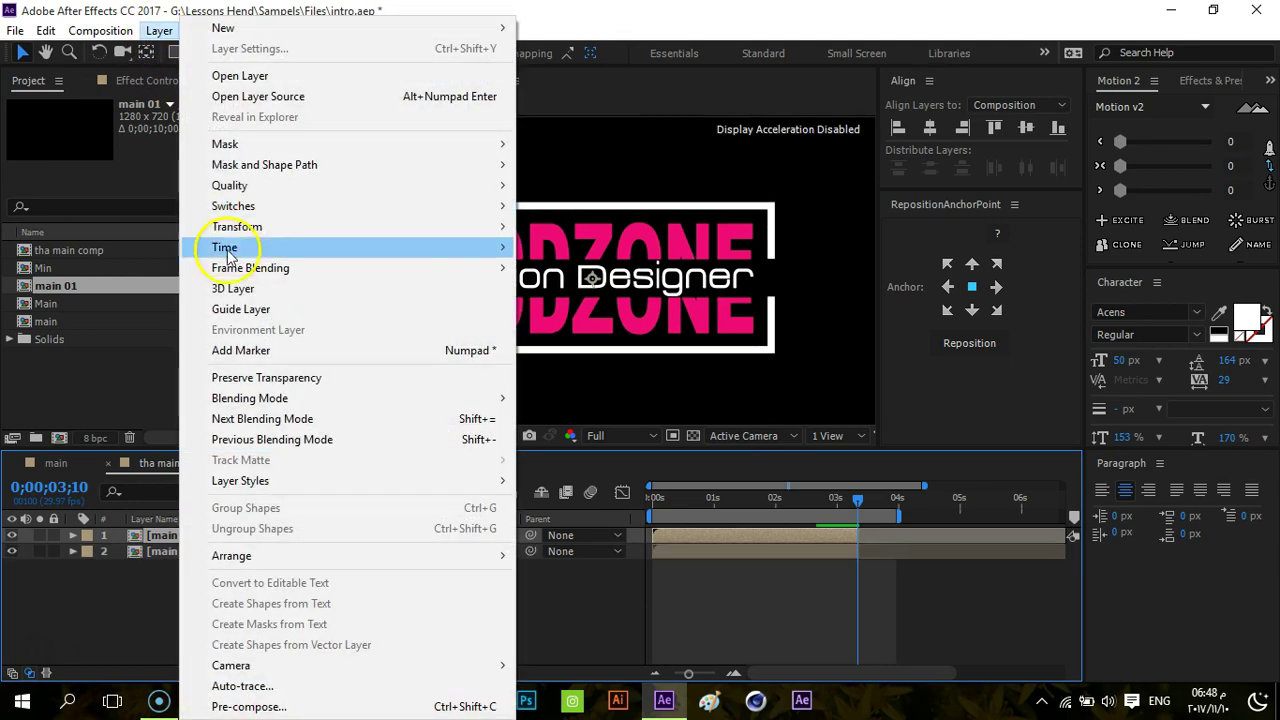
pyautogui.moveTo(428, 254)
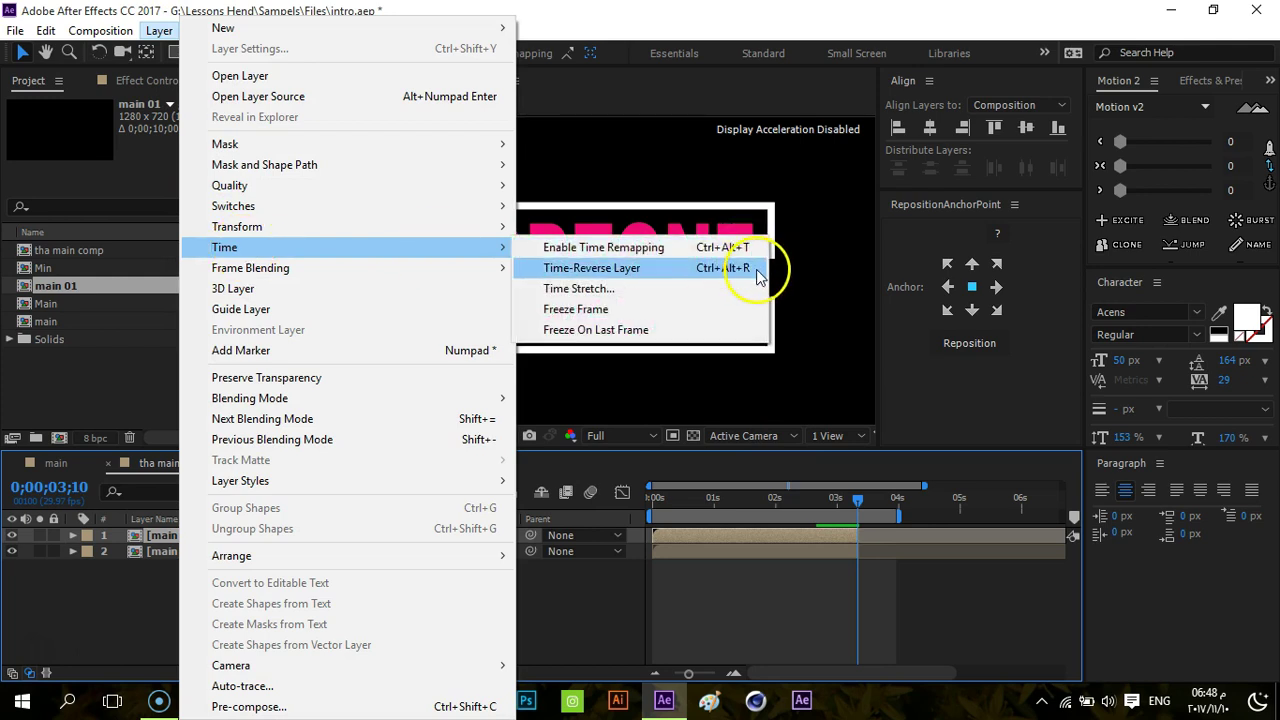
pyautogui.click(716, 271)
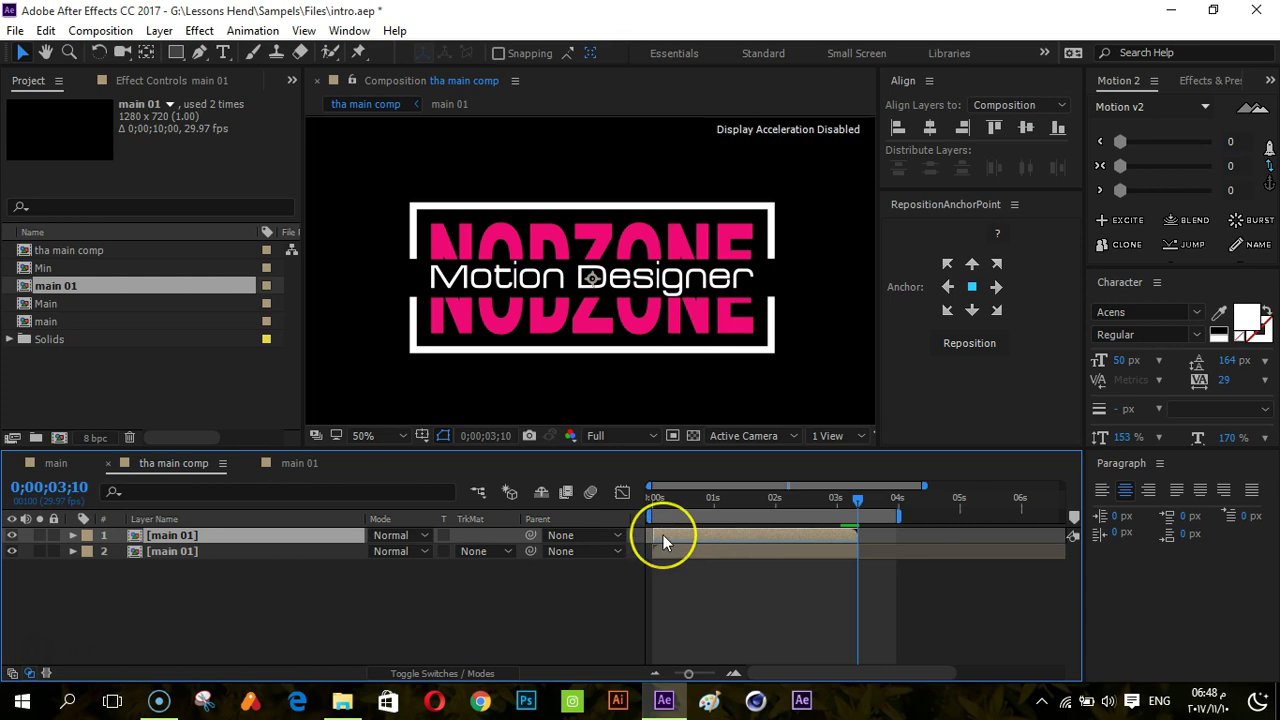
# - Slide the reversed copy to start at 0;00;03;10 and show the full 0–10 s timeline
pyautogui.moveTo(663, 535); pyautogui.dragTo(867, 544)
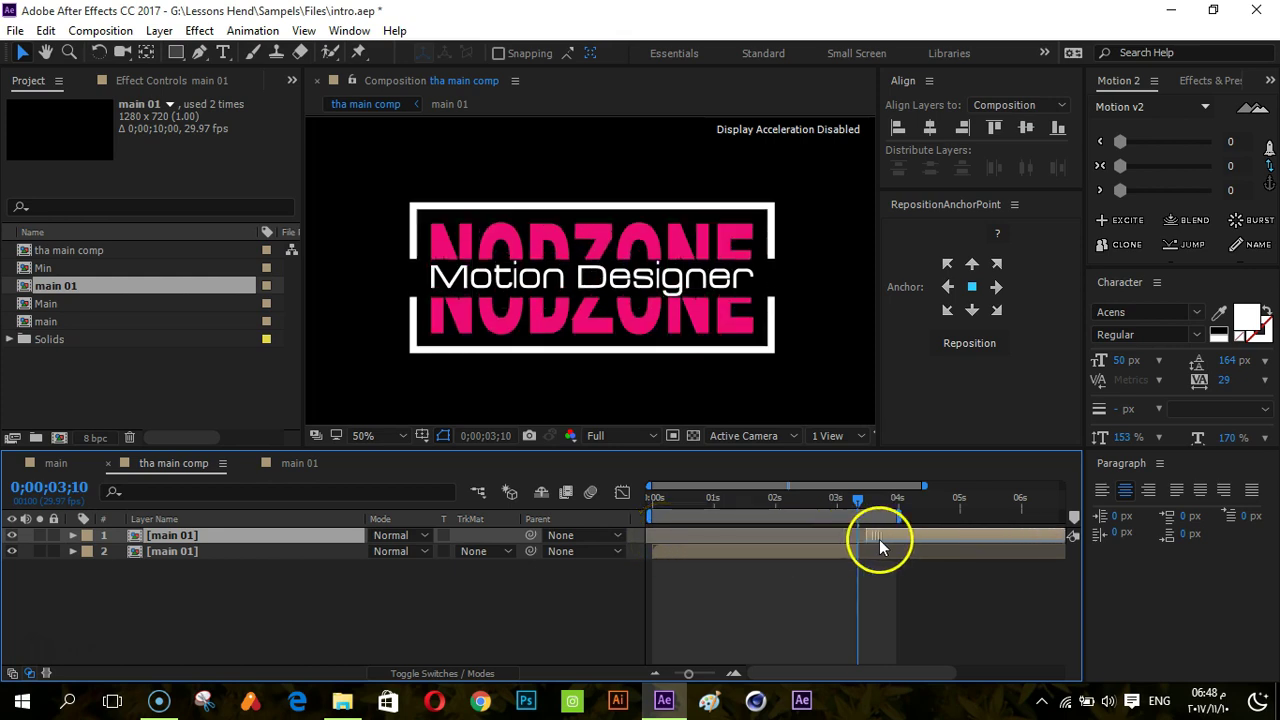
pyautogui.moveTo(898, 515); pyautogui.dragTo(1063, 515)
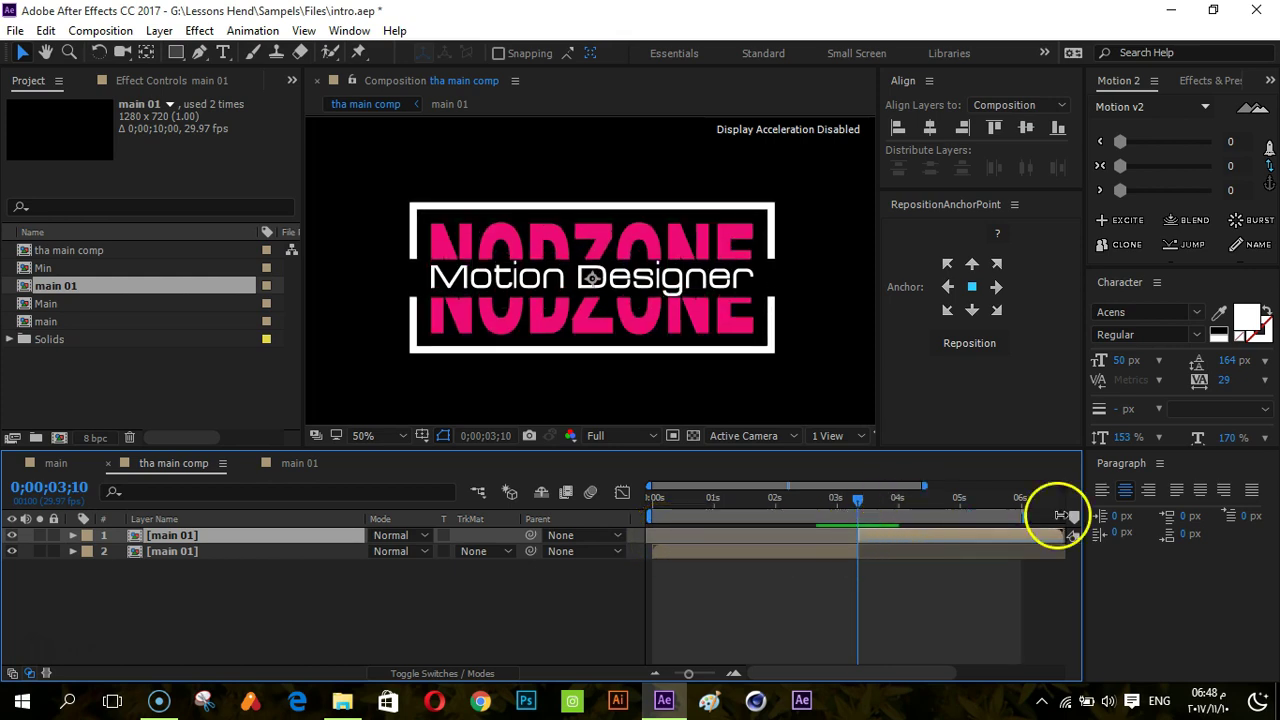
pyautogui.moveTo(688, 673); pyautogui.dragTo(656, 680)
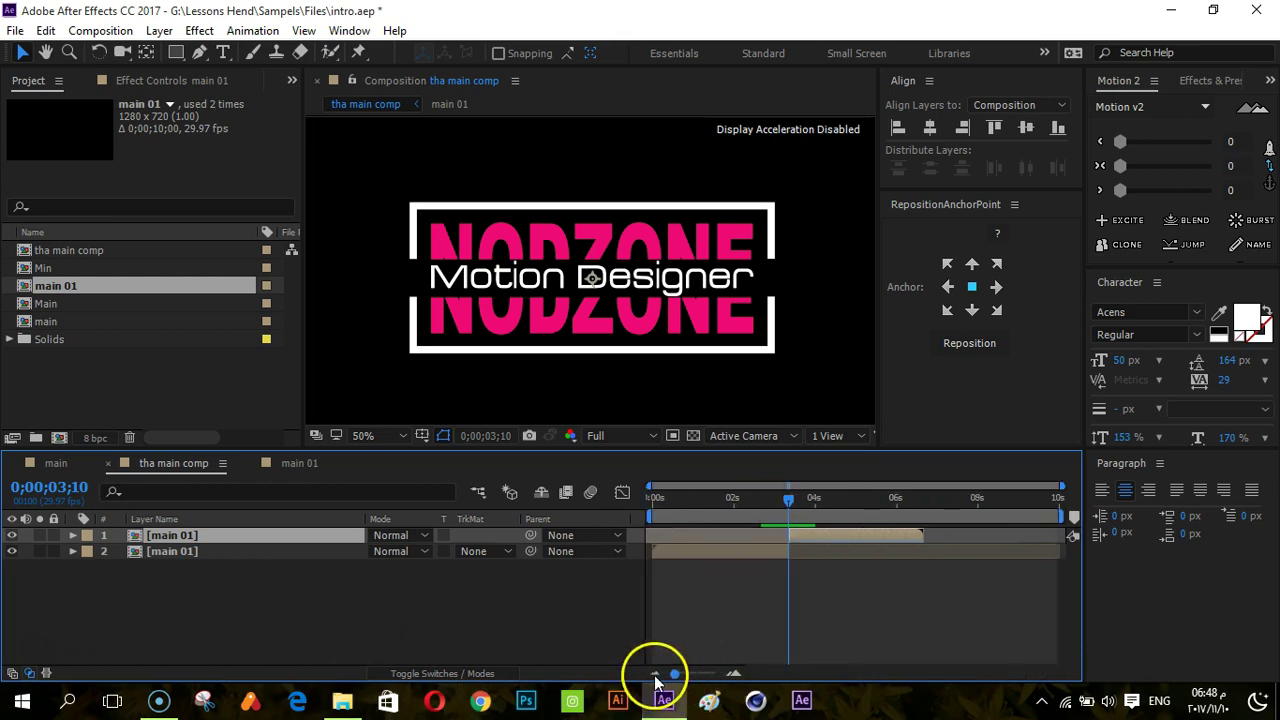
# - End the work area at 0;00;06;23 and preview the animation from the start
pyautogui.moveTo(920, 499); pyautogui.dragTo(928, 499)
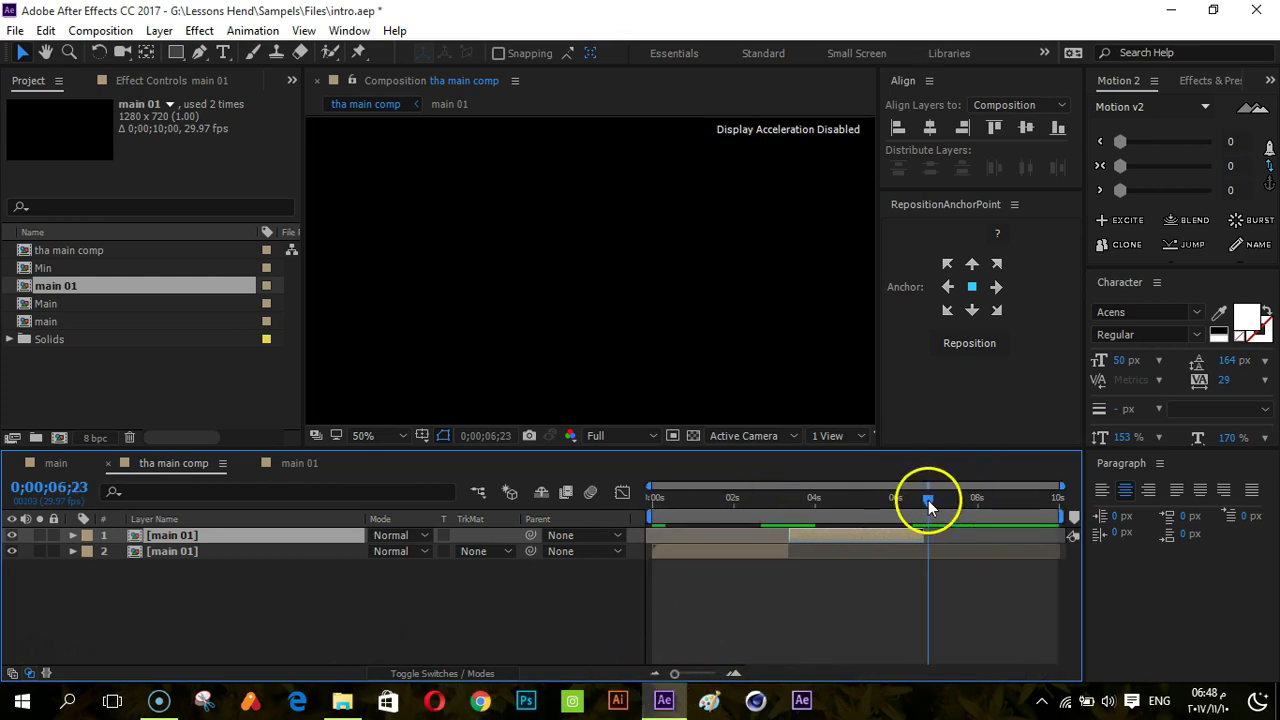
pyautogui.press('n')
pyautogui.press('Home')
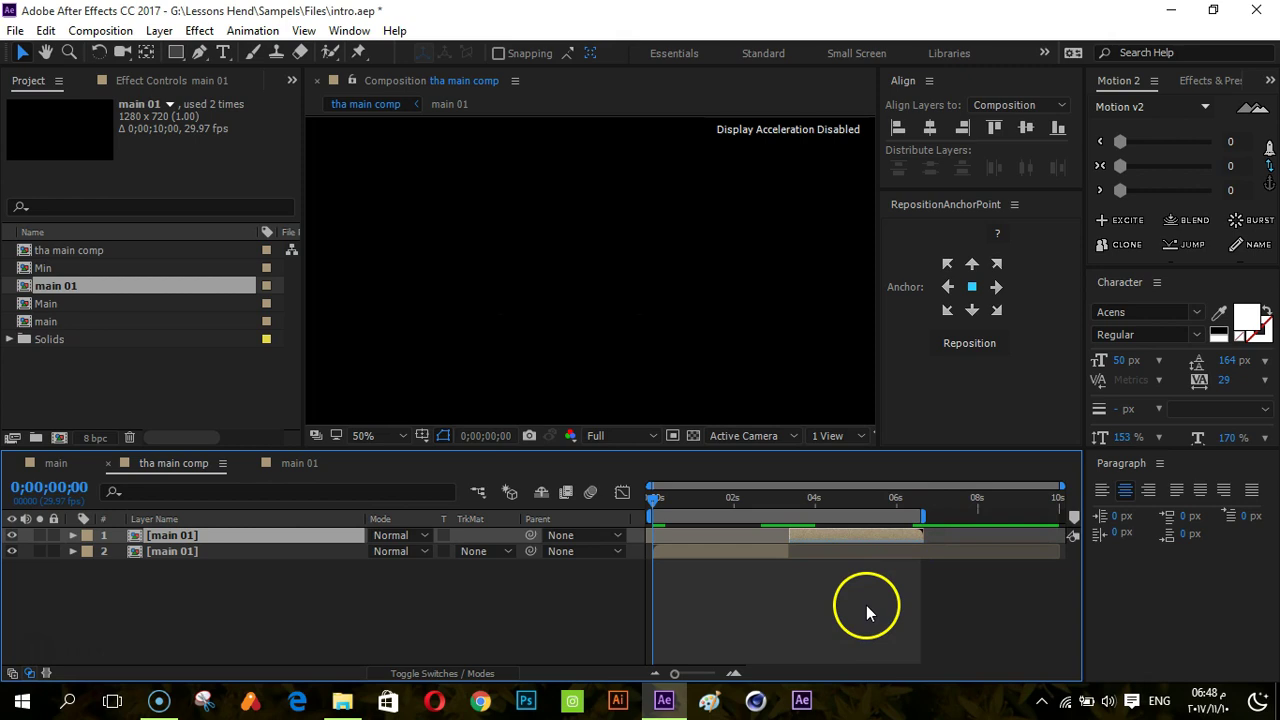
pyautogui.press('space')
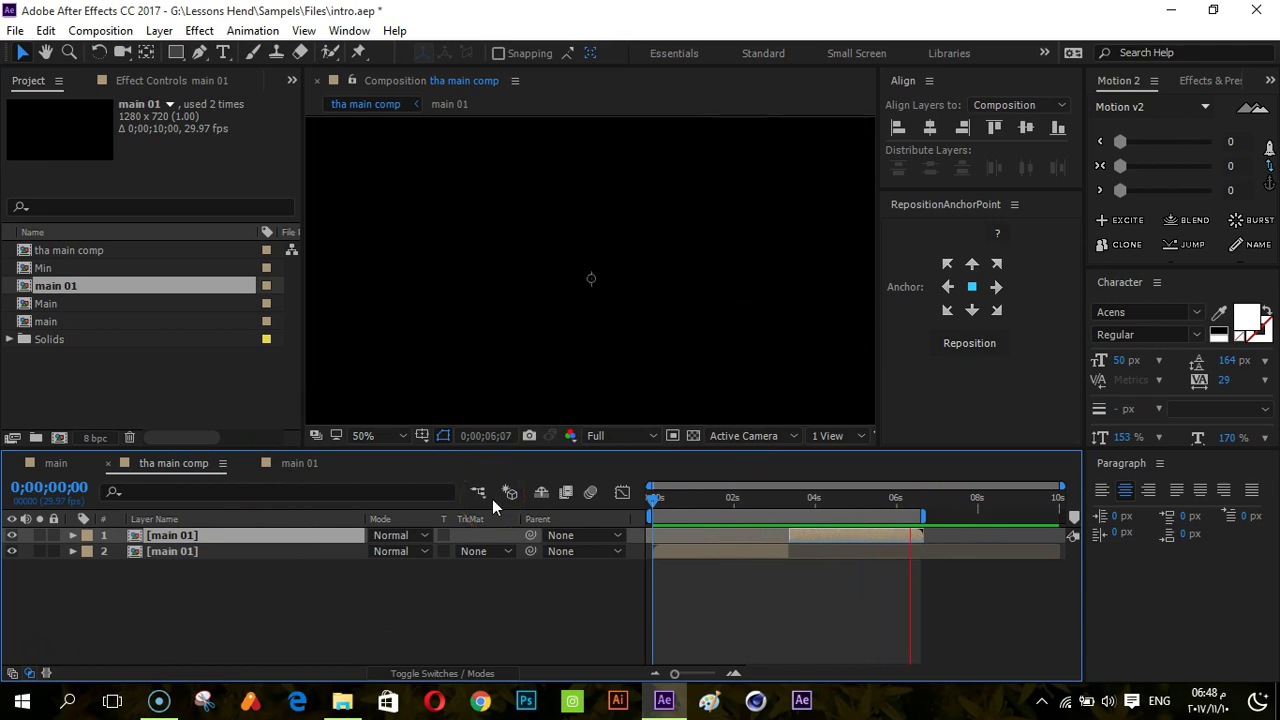
# - Create a cyan 1280×720 solid named BG and place it below both main 01 layers
pyautogui.click(736, 500)
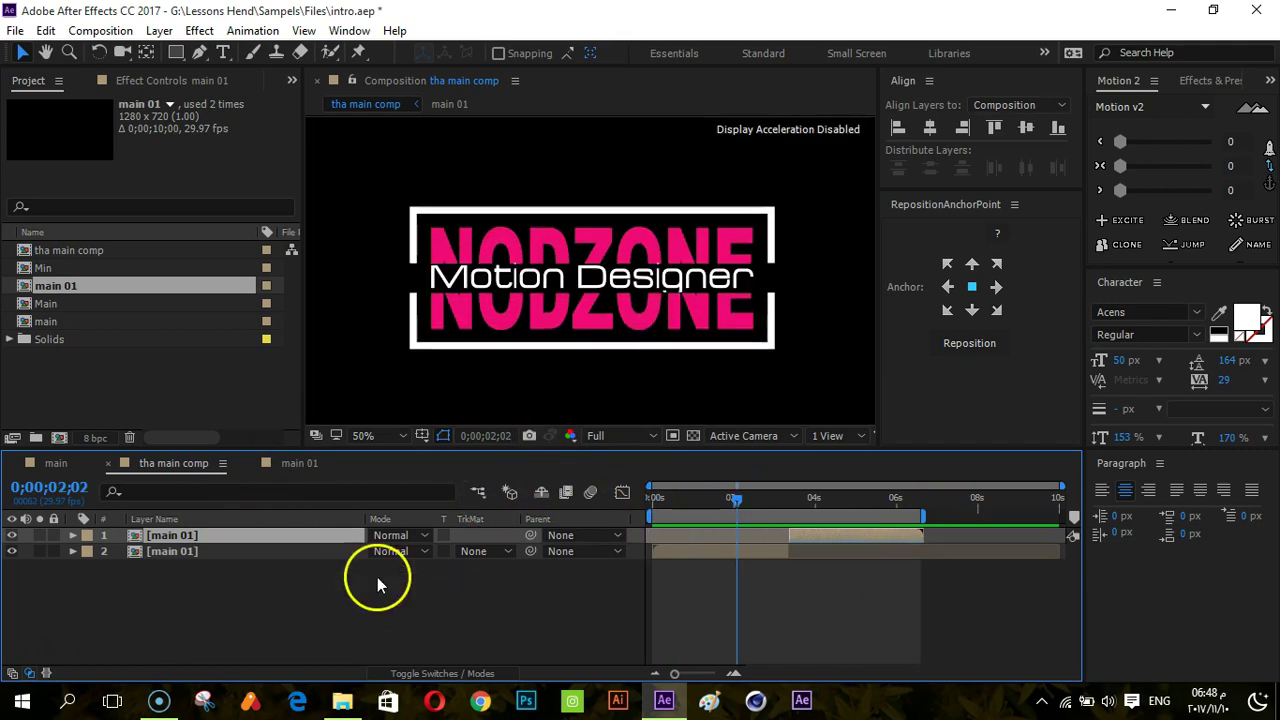
pyautogui.rightClick(309, 587)
pyautogui.moveTo(466, 410)
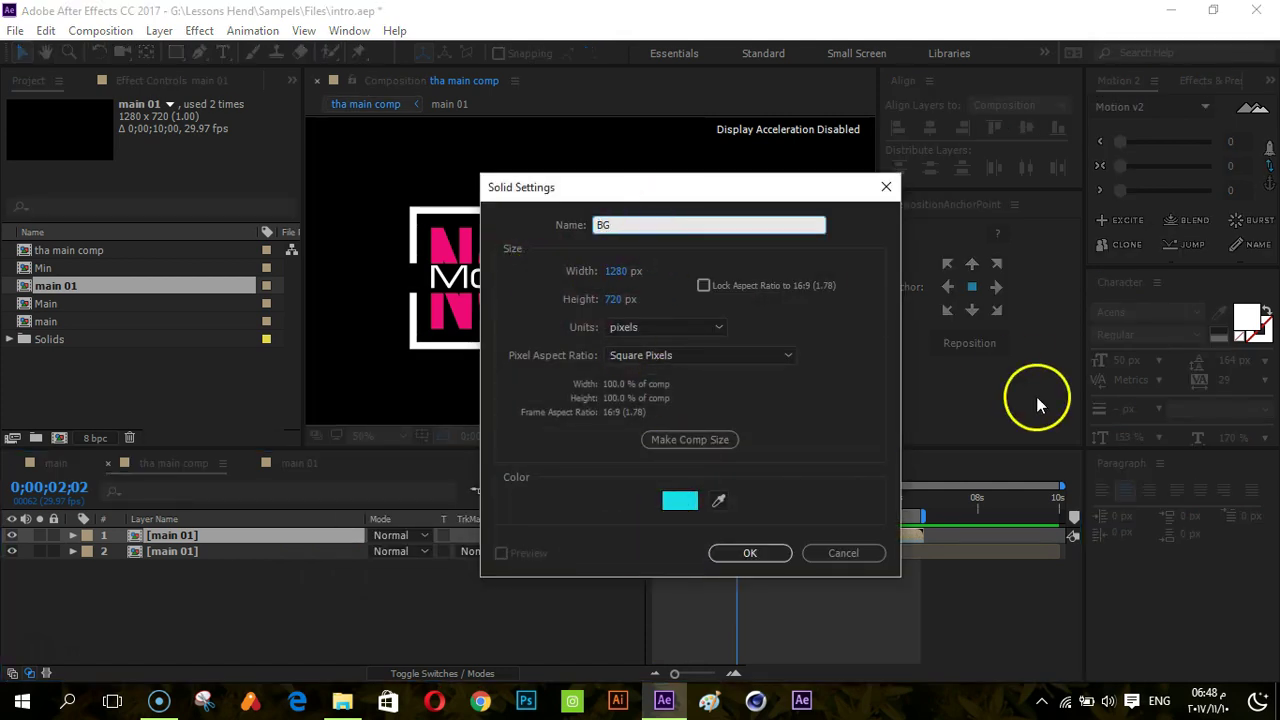
pyautogui.click(752, 556)
pyautogui.moveTo(257, 535); pyautogui.dragTo(286, 611)
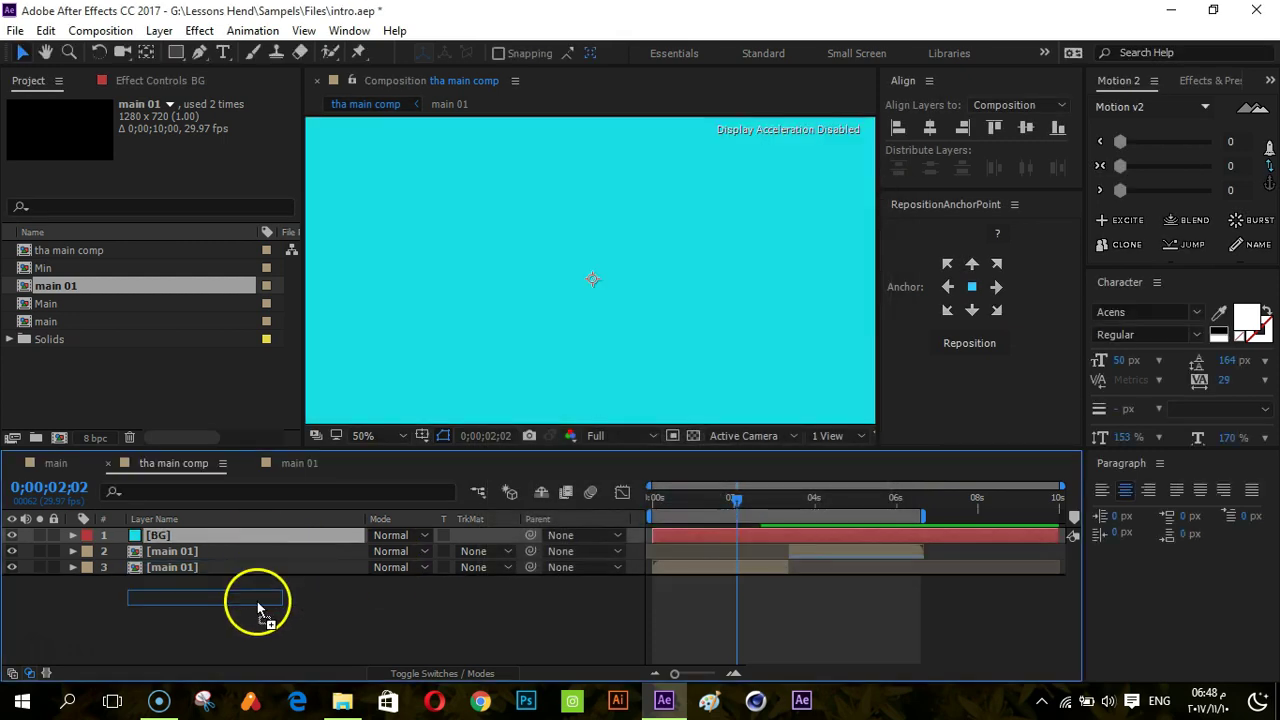
# - Search Effects & Presets for 'ramp'
pyautogui.click(1185, 82)
pyautogui.click(1160, 104)
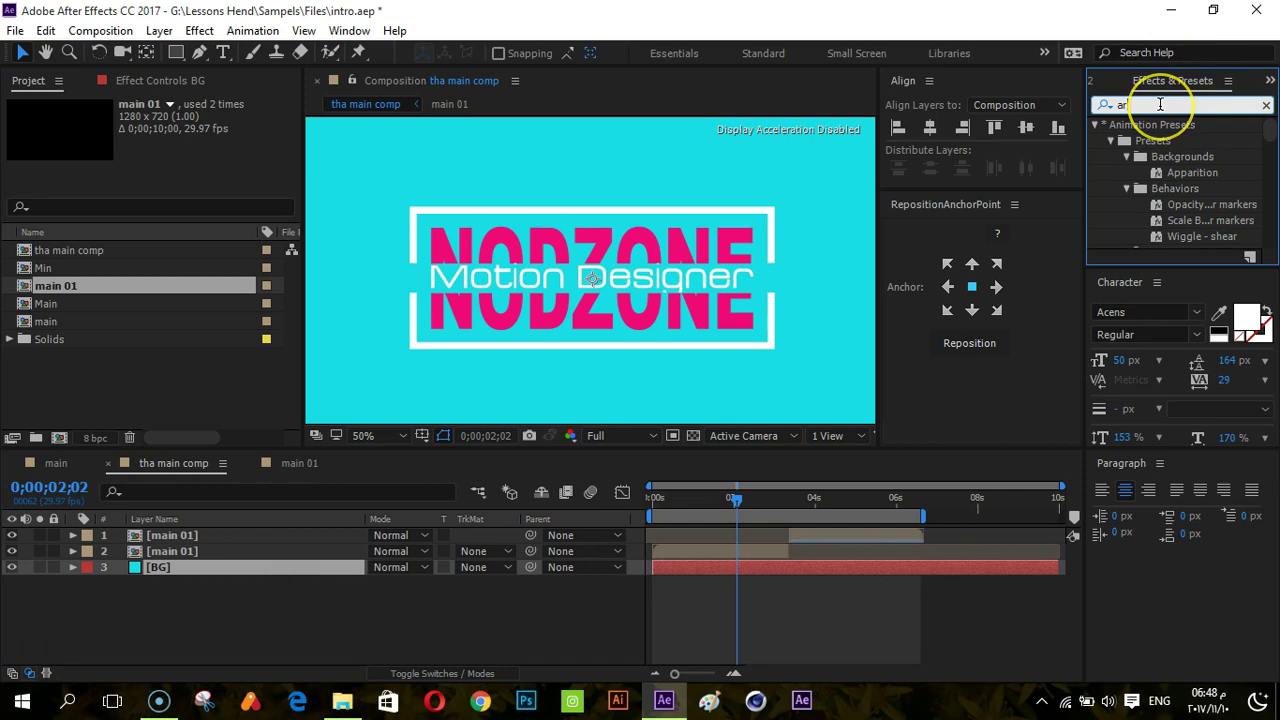
pyautogui.write('ra')
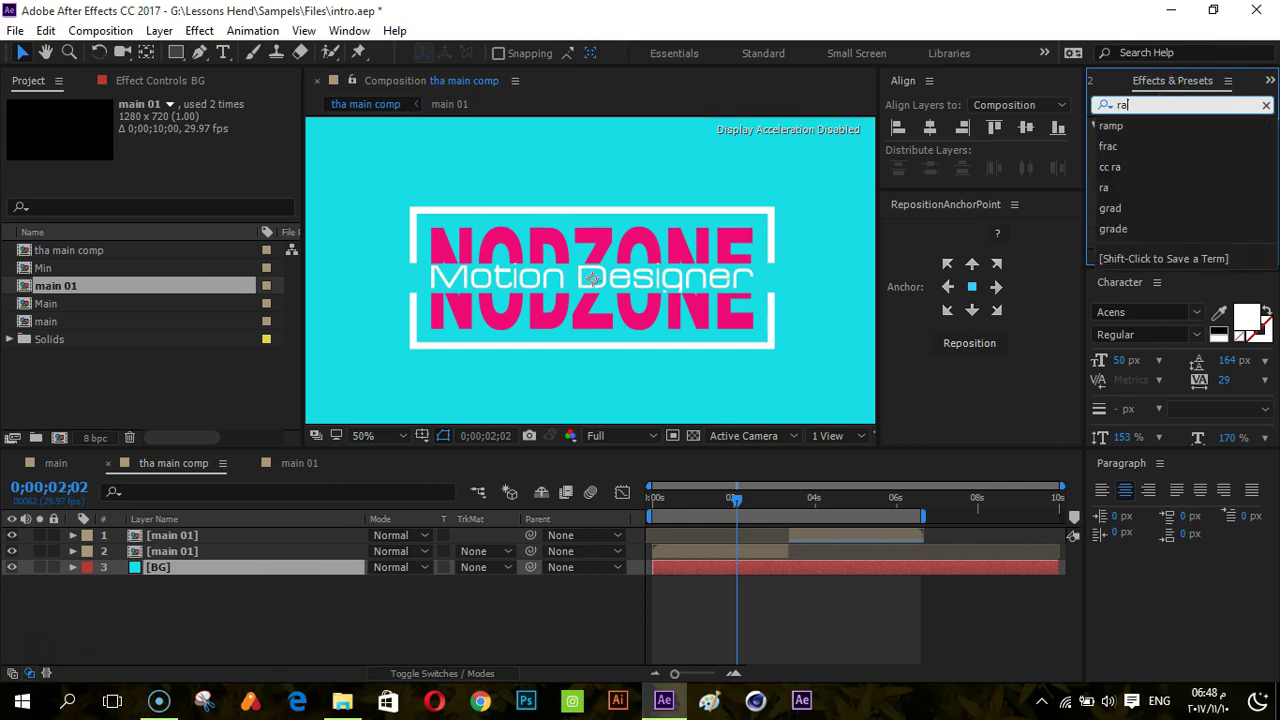
pyautogui.write('m')
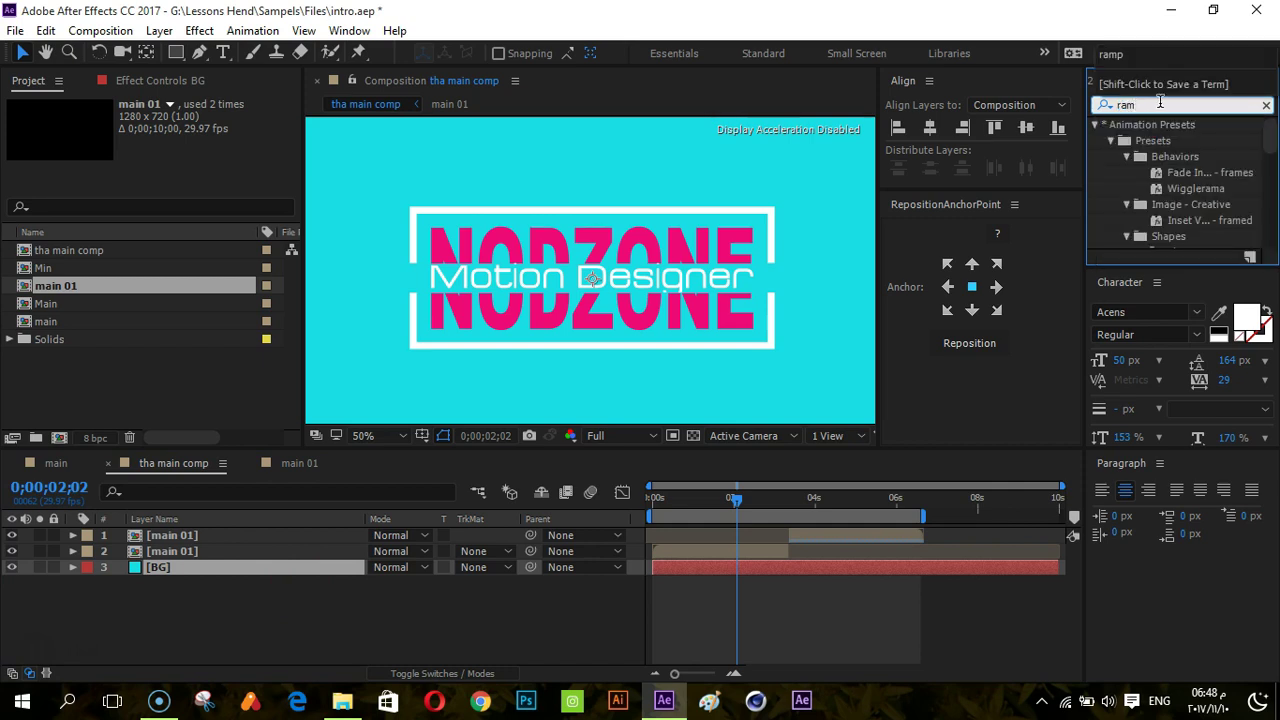
pyautogui.write('p')
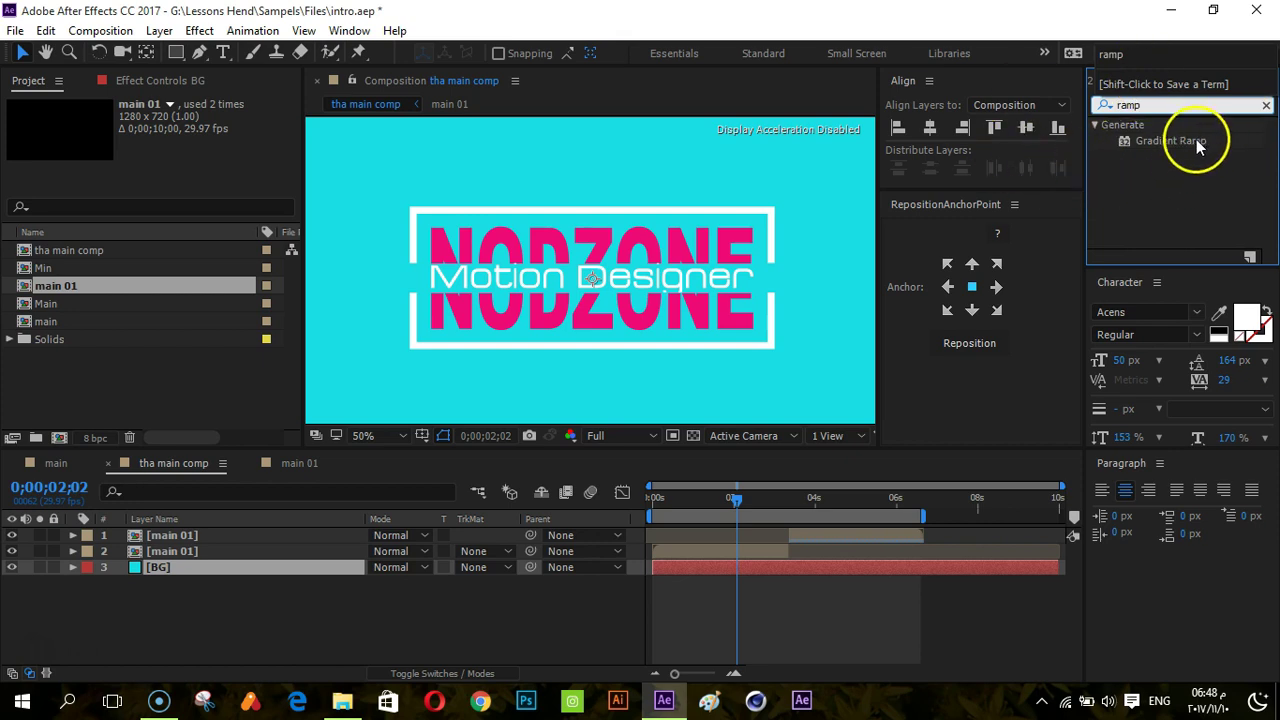
# - Apply a radial Gradient Ramp to BG with swapped colours, white centre to black edges
pyautogui.doubleClick(1197, 145)
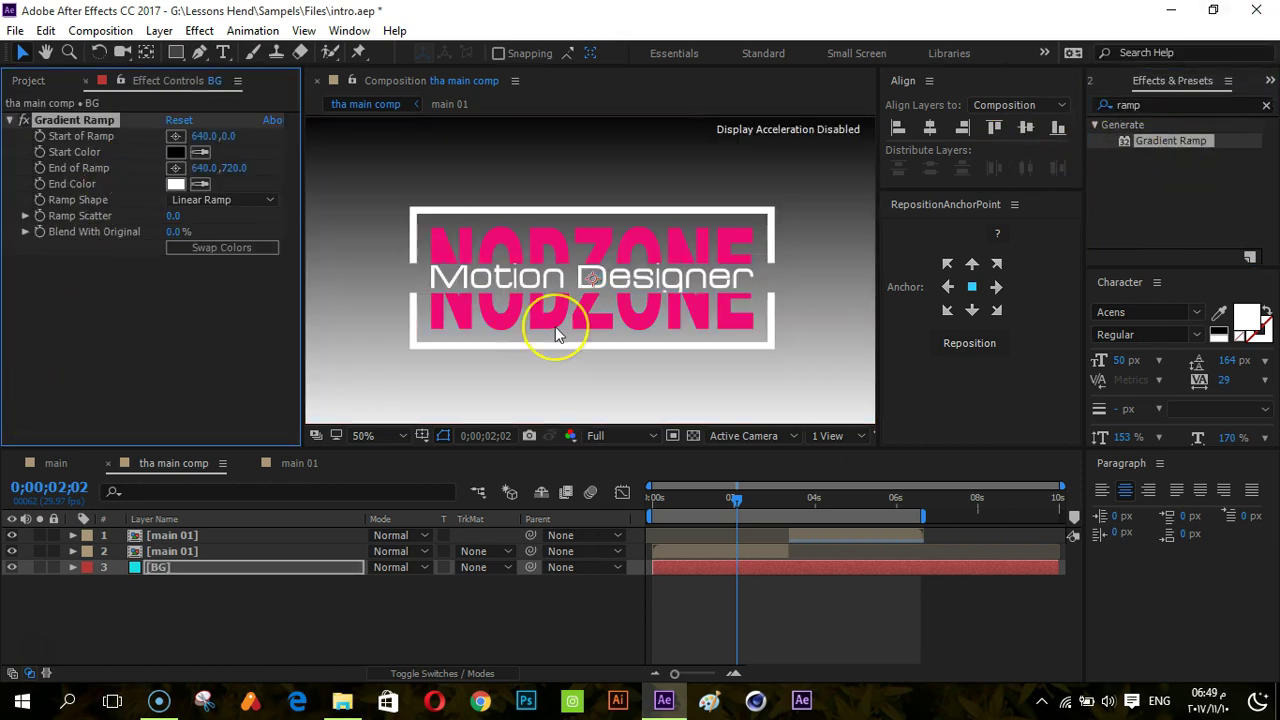
pyautogui.press(',')
pyautogui.press(',')
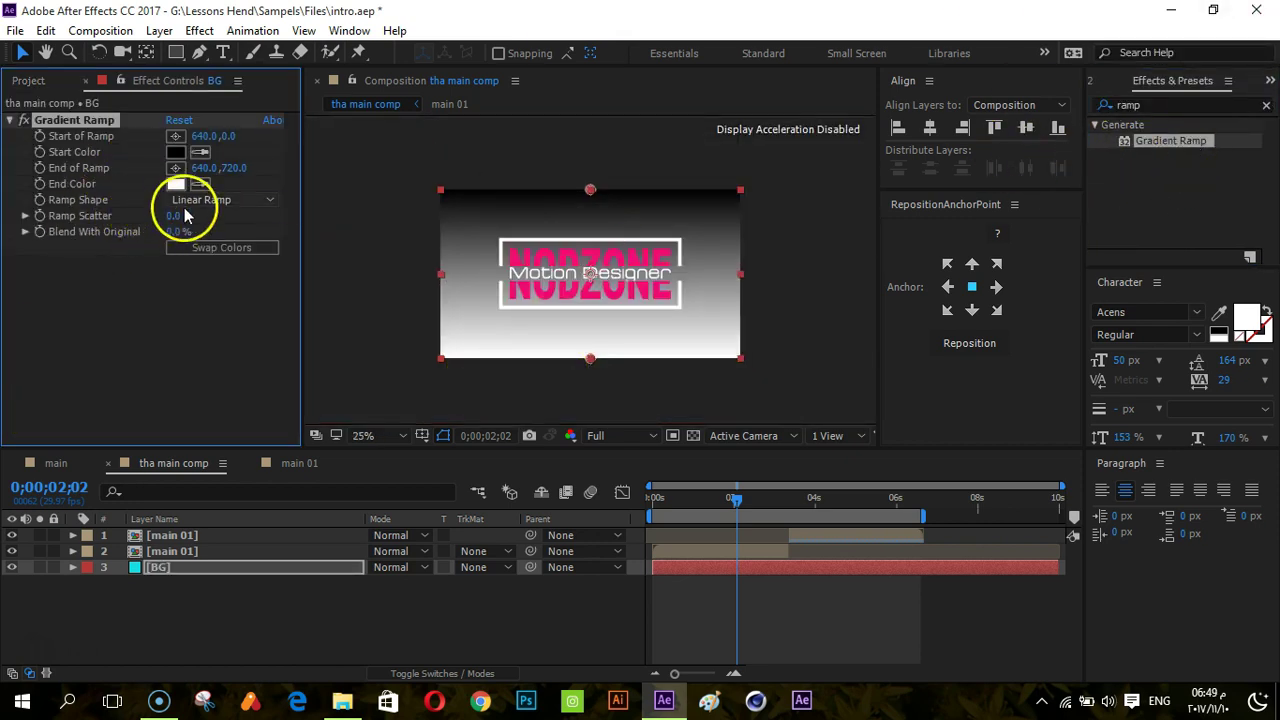
pyautogui.click(188, 200)
pyautogui.click(194, 238)
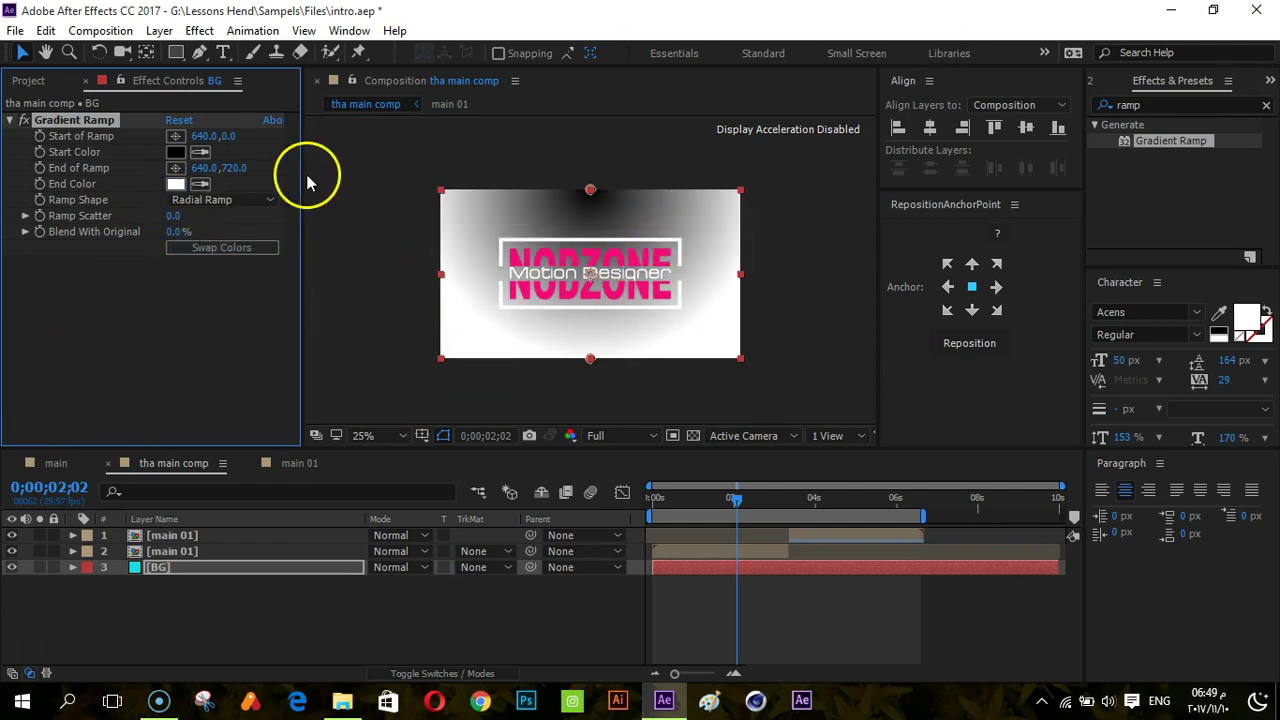
pyautogui.click(238, 200)
pyautogui.click(194, 262)
pyautogui.click(205, 247)
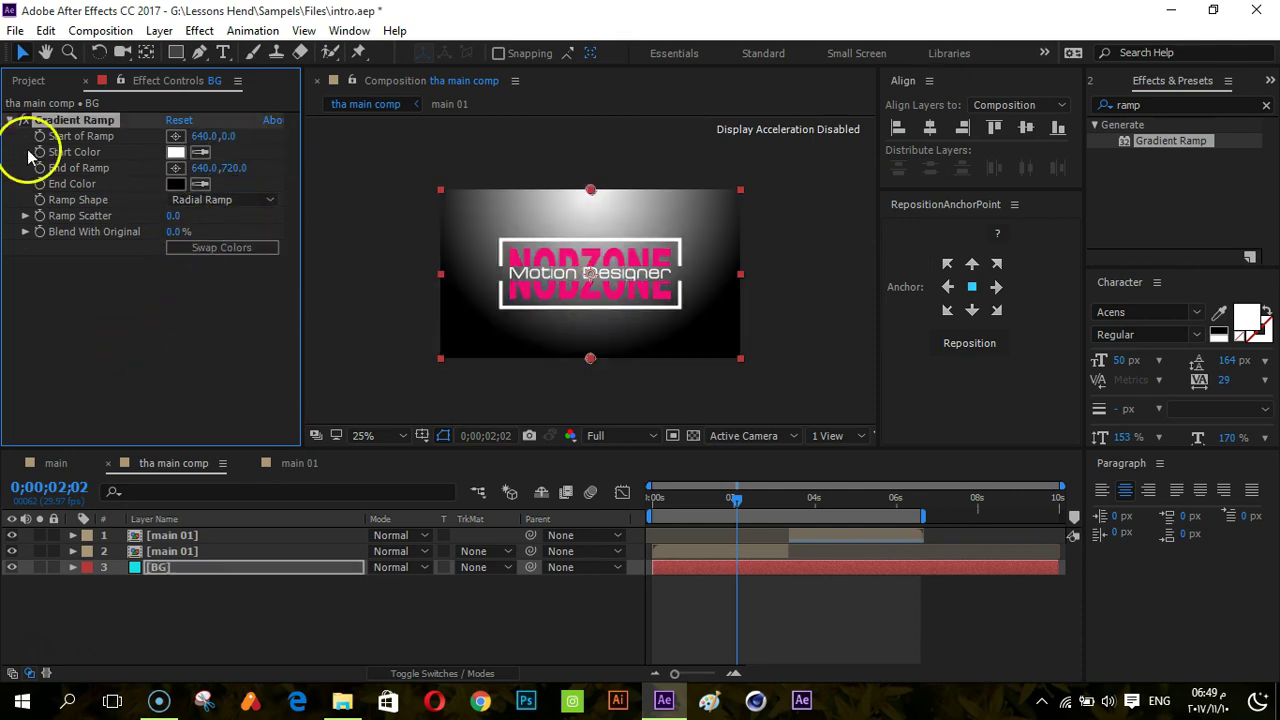
pyautogui.click(177, 152)
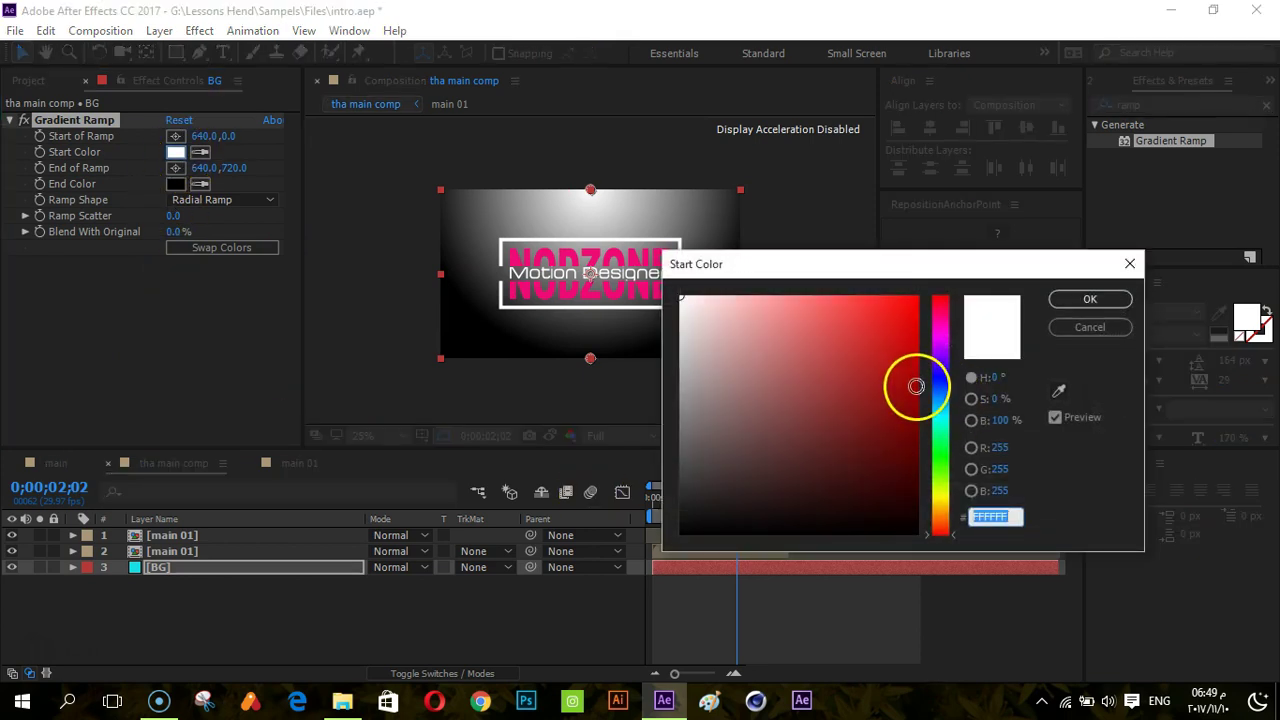
# - Set the gradient Start Color to purple #681A8C and End of Ramp to 664,960
pyautogui.moveTo(938, 371)
pyautogui.mouseDown()
pyautogui.moveTo(940, 349)
pyautogui.moveTo(878, 401)
pyautogui.mouseUp()
pyautogui.click(903, 380)
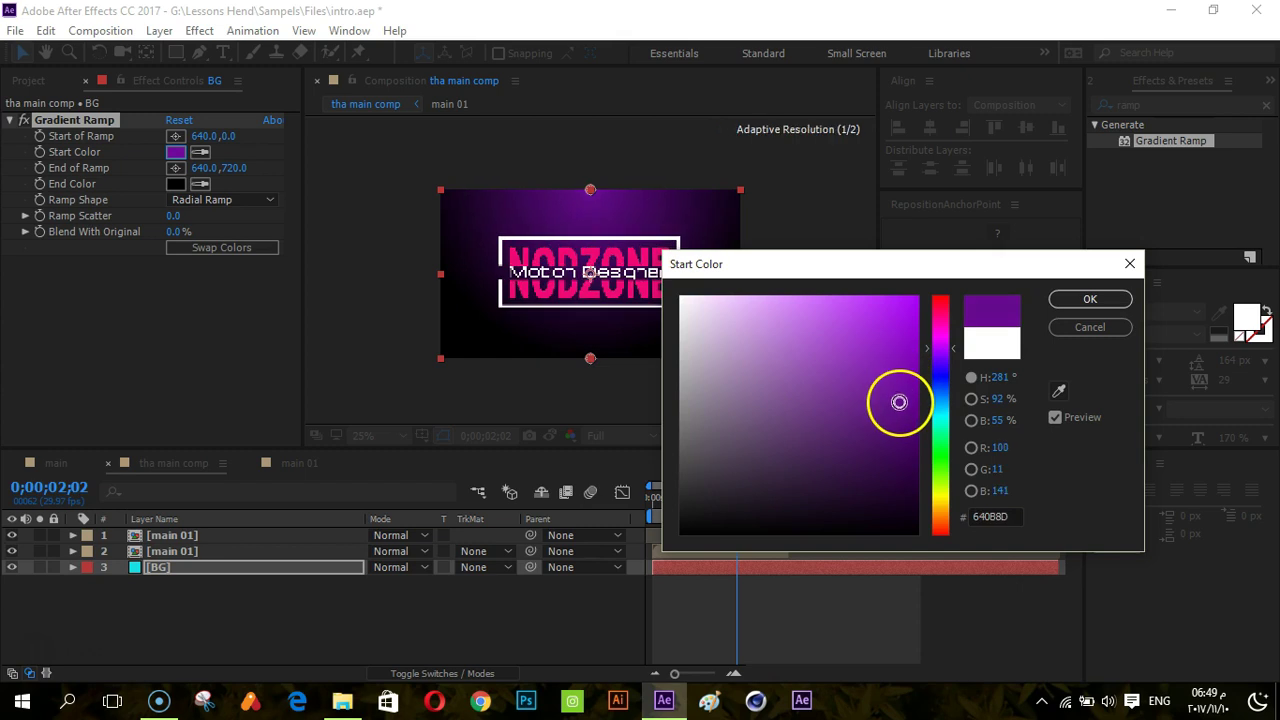
pyautogui.click(1068, 302)
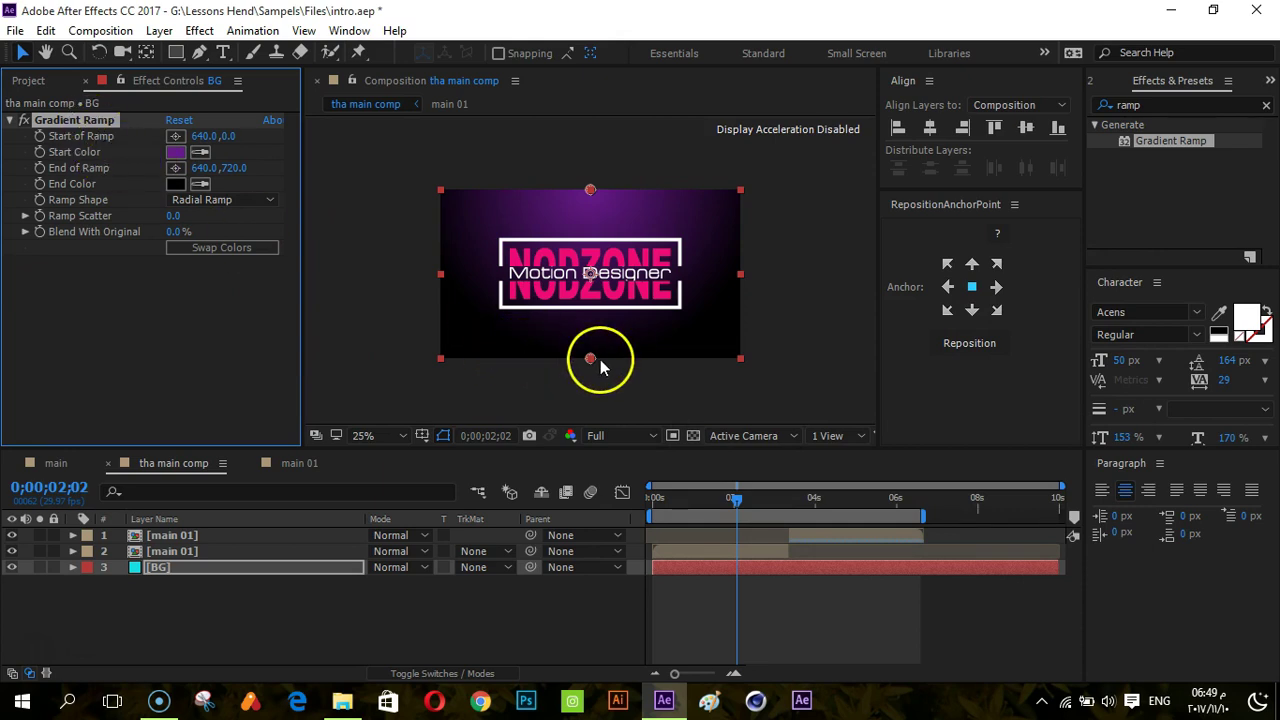
pyautogui.moveTo(591, 359)
pyautogui.mouseDown()
pyautogui.moveTo(590, 422)
pyautogui.moveTo(596, 408)
pyautogui.moveTo(601, 417)
pyautogui.mouseUp()
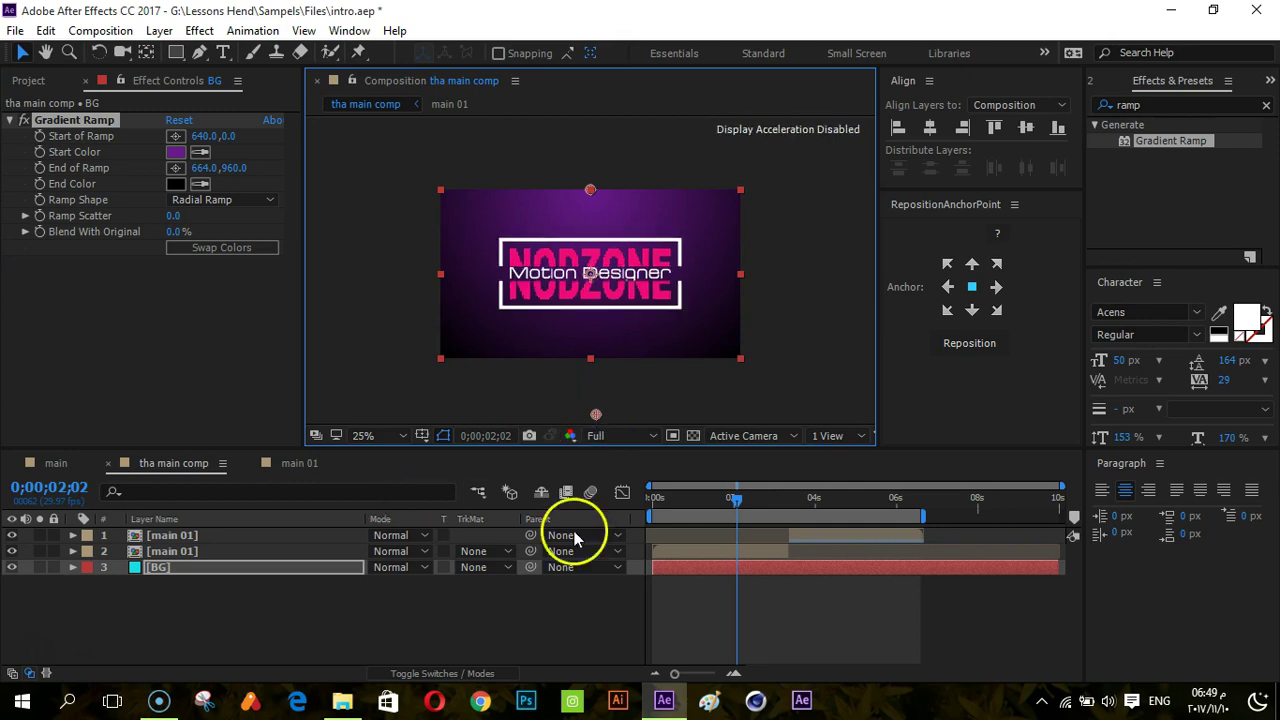
pyautogui.click(749, 609)
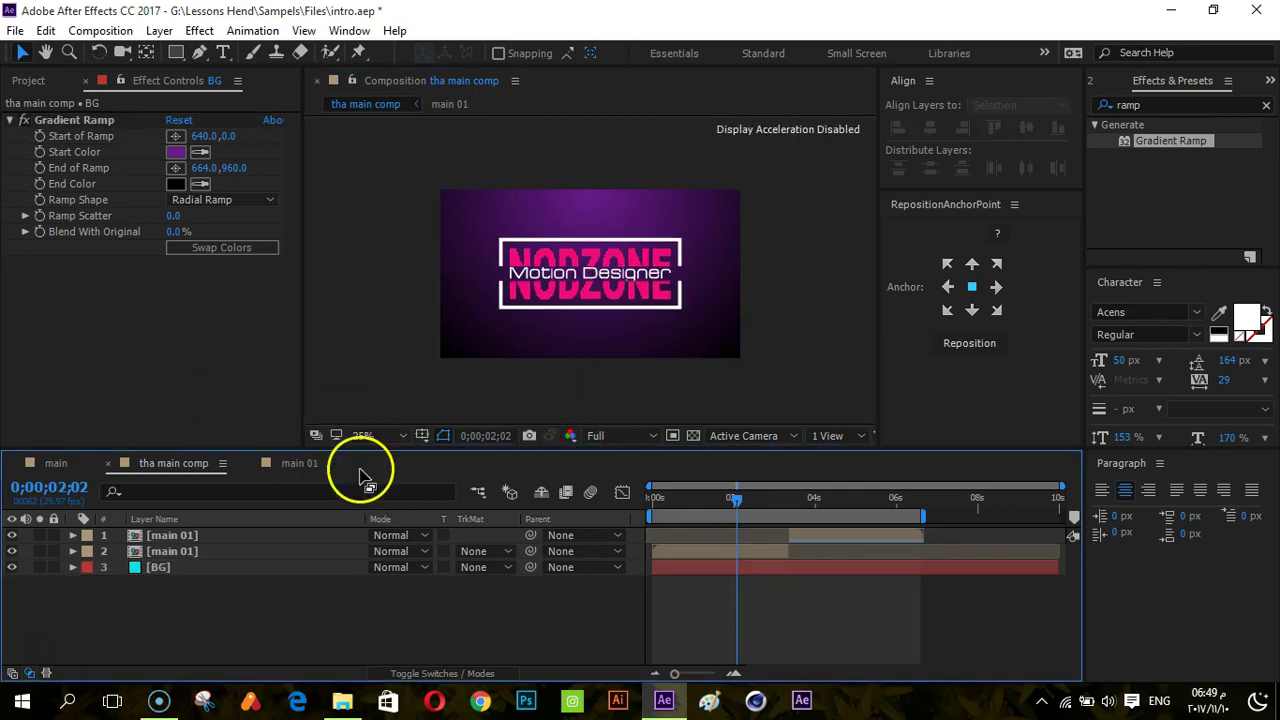
# - Maximize the Composition panel at 100% zoom and play the title from the first frame
pyautogui.moveTo(357, 452); pyautogui.dragTo(358, 505)
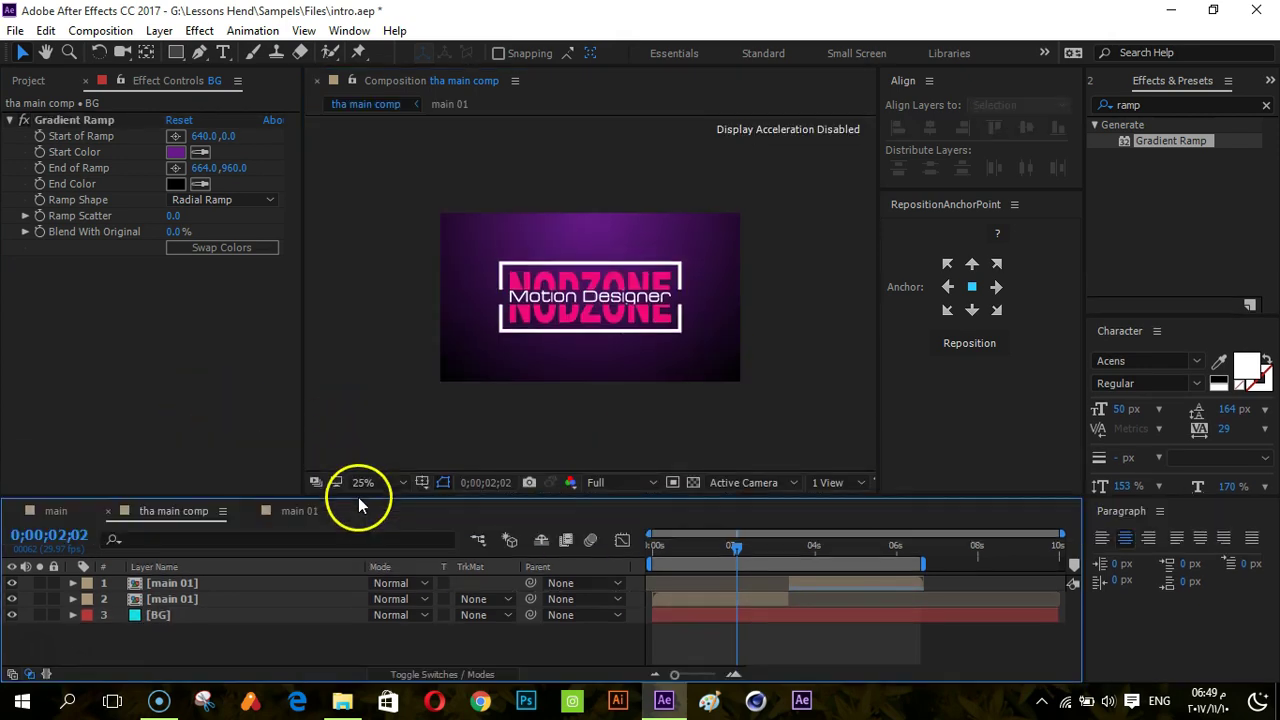
pyautogui.press('`')
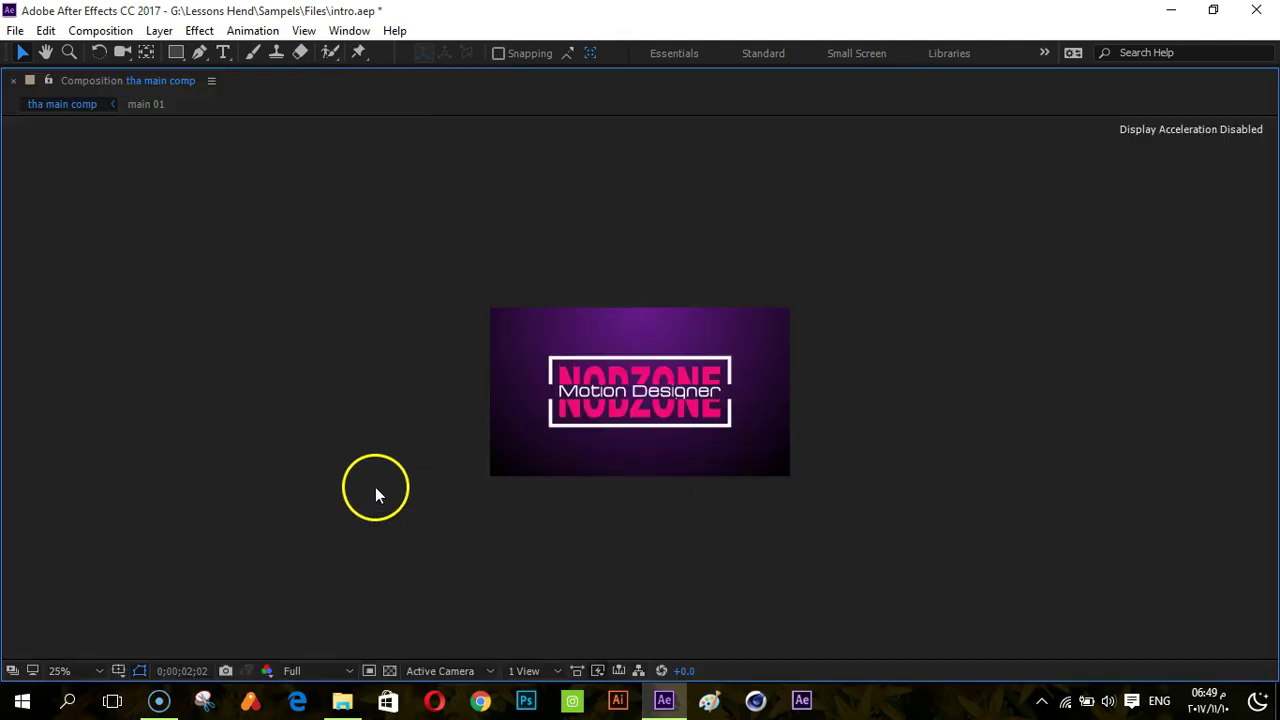
pyautogui.press('.')
pyautogui.press('.')
pyautogui.click(346, 464)
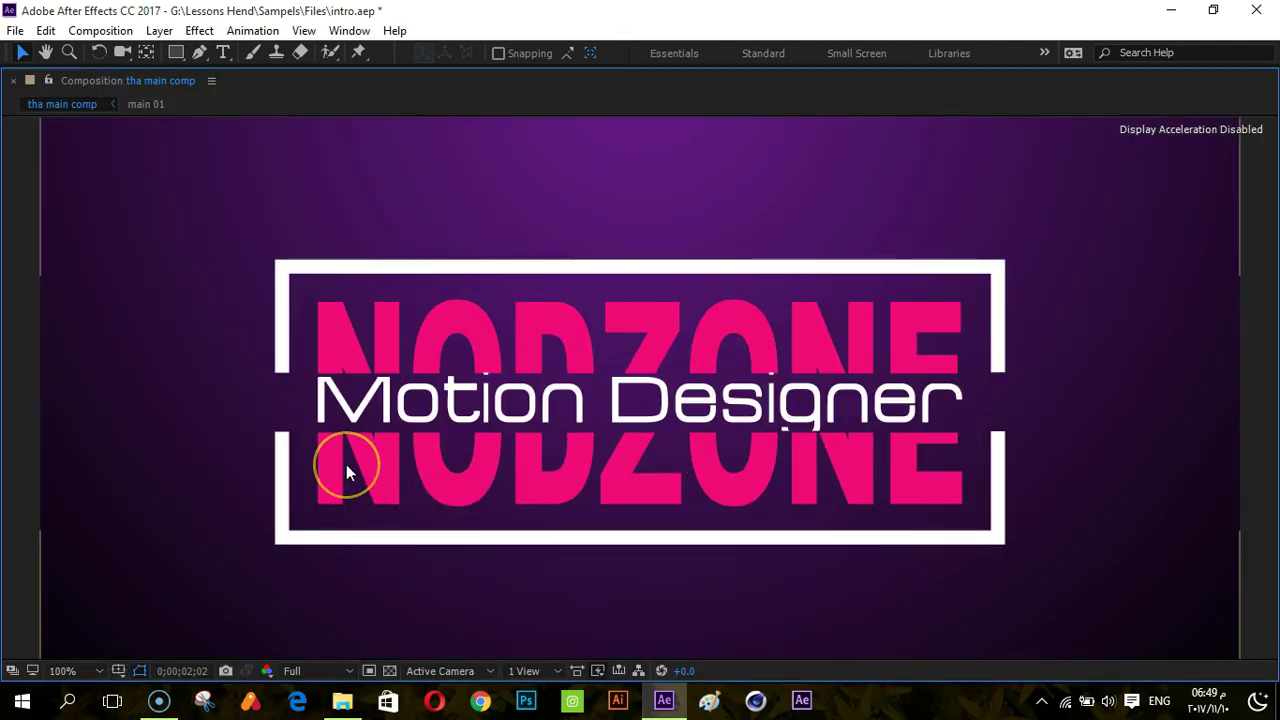
pyautogui.press('Home')
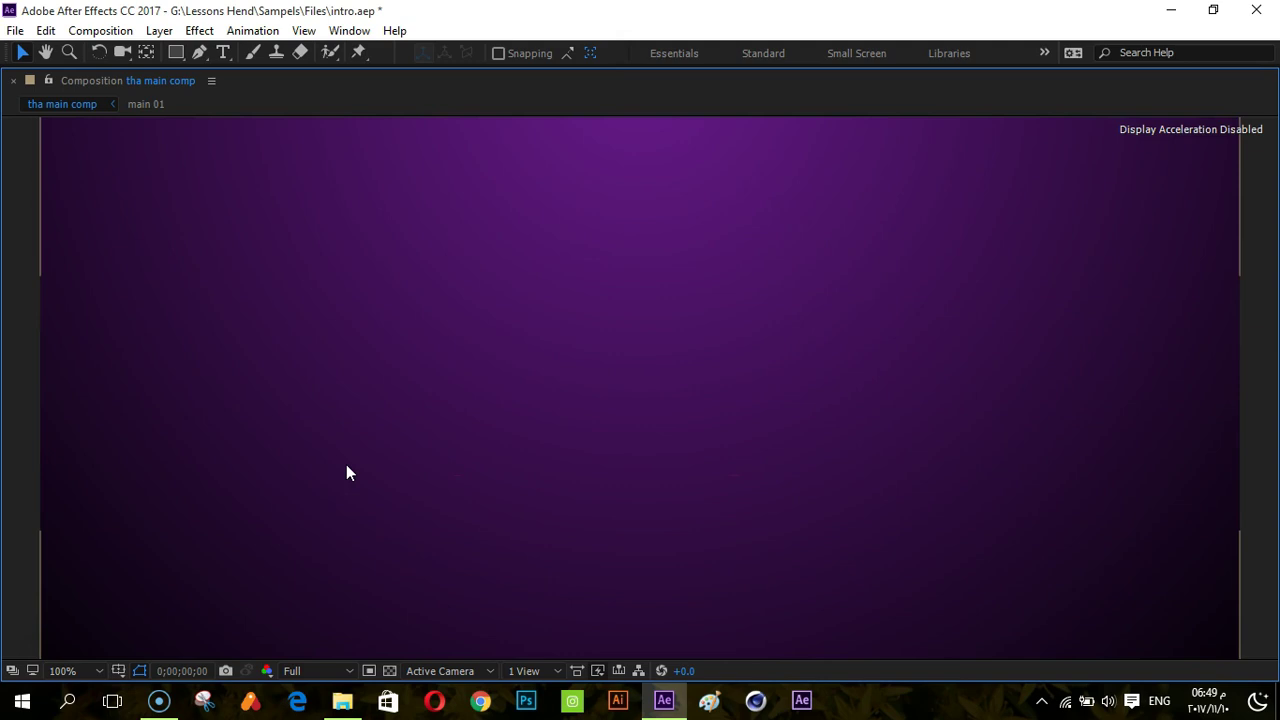
pyautogui.press('pagedown')
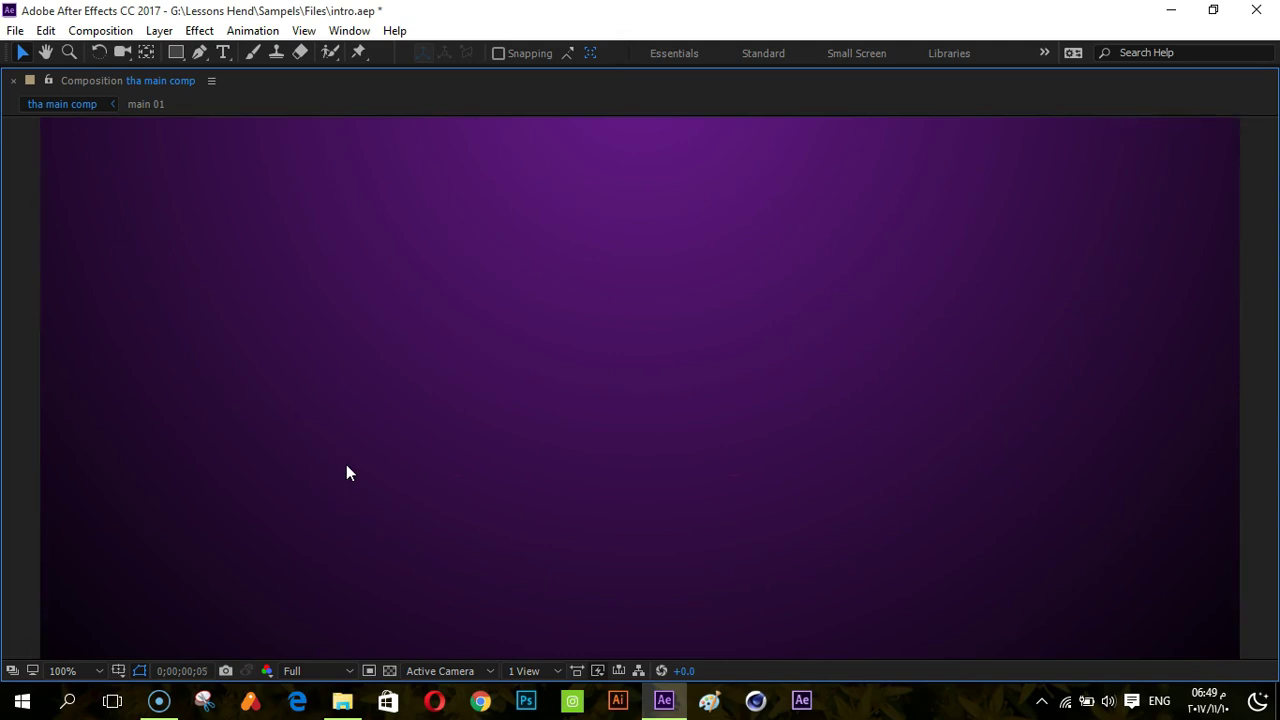